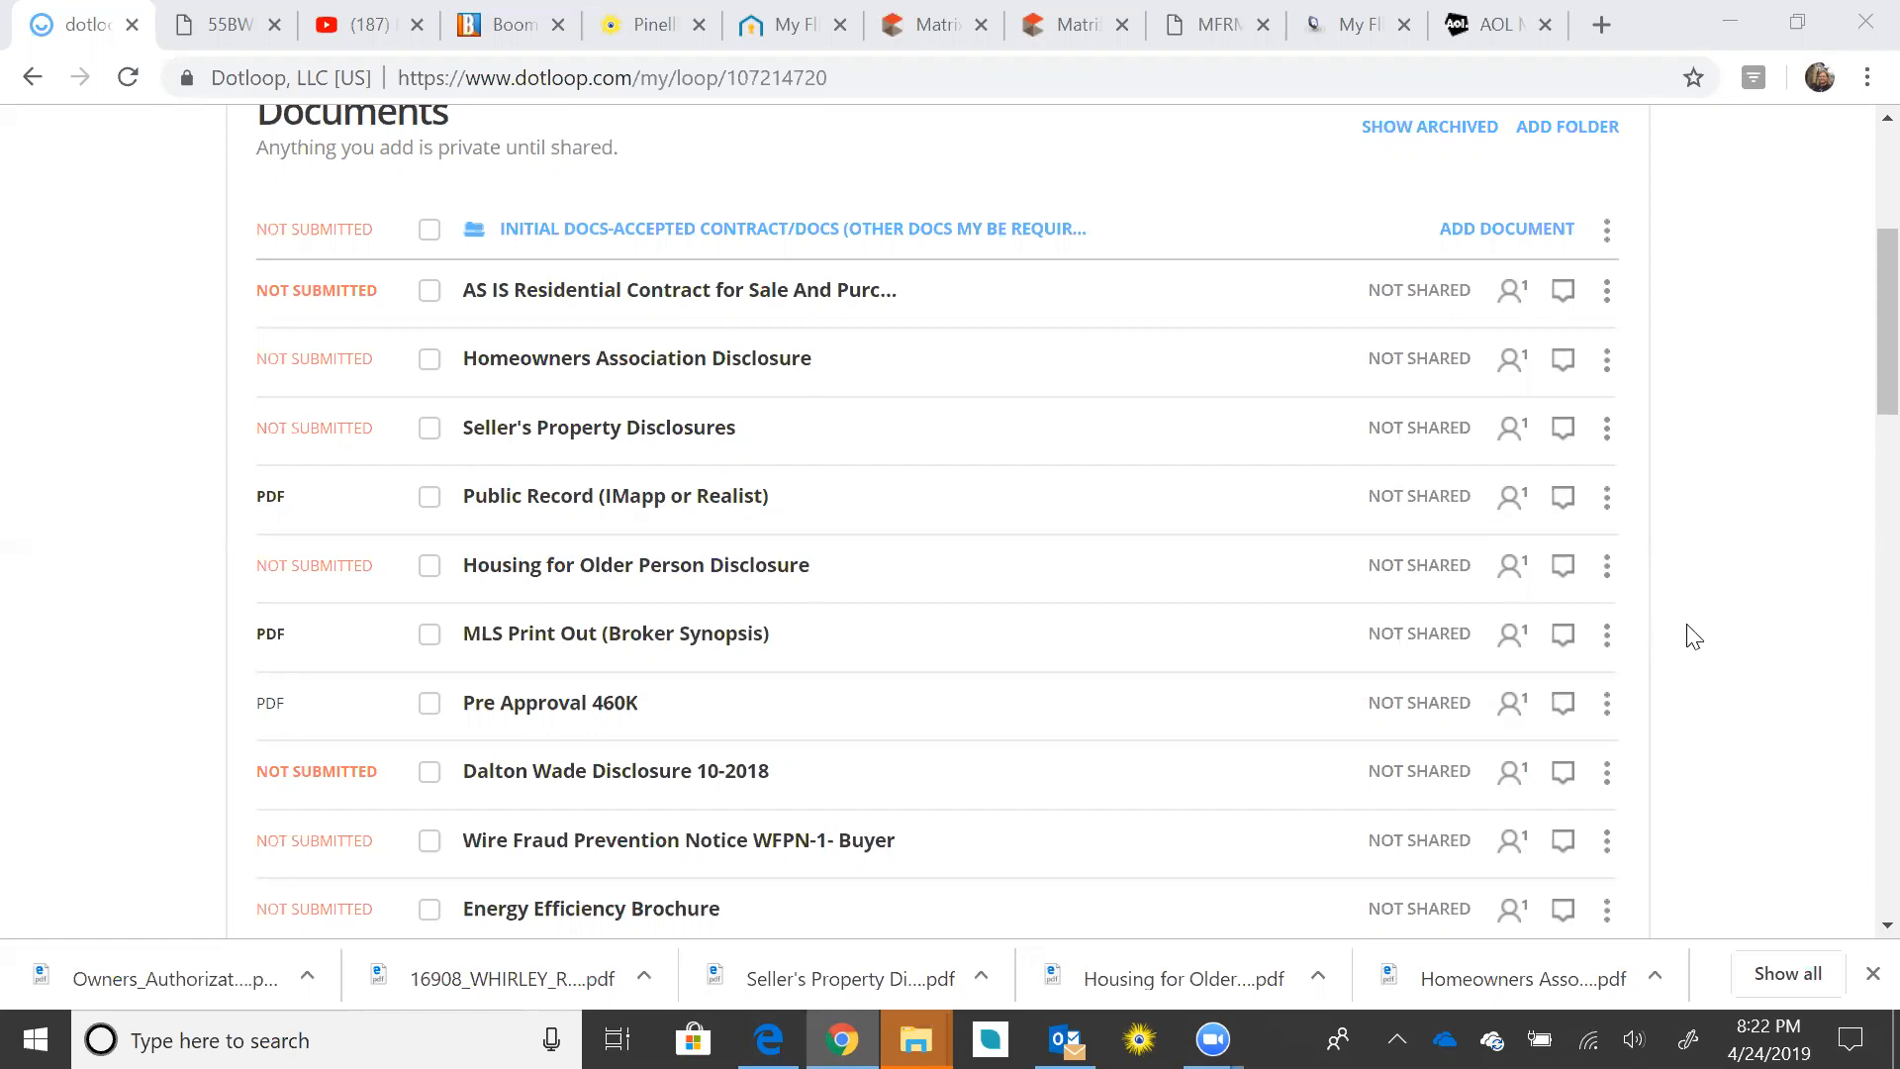
Step: Check the AS IS contract, HOA Disclosure, Seller's Property Disclosures, Public Record and Housing for Older Persons Disclosure
{"action": "left_click", "coordinate": [428, 293]}
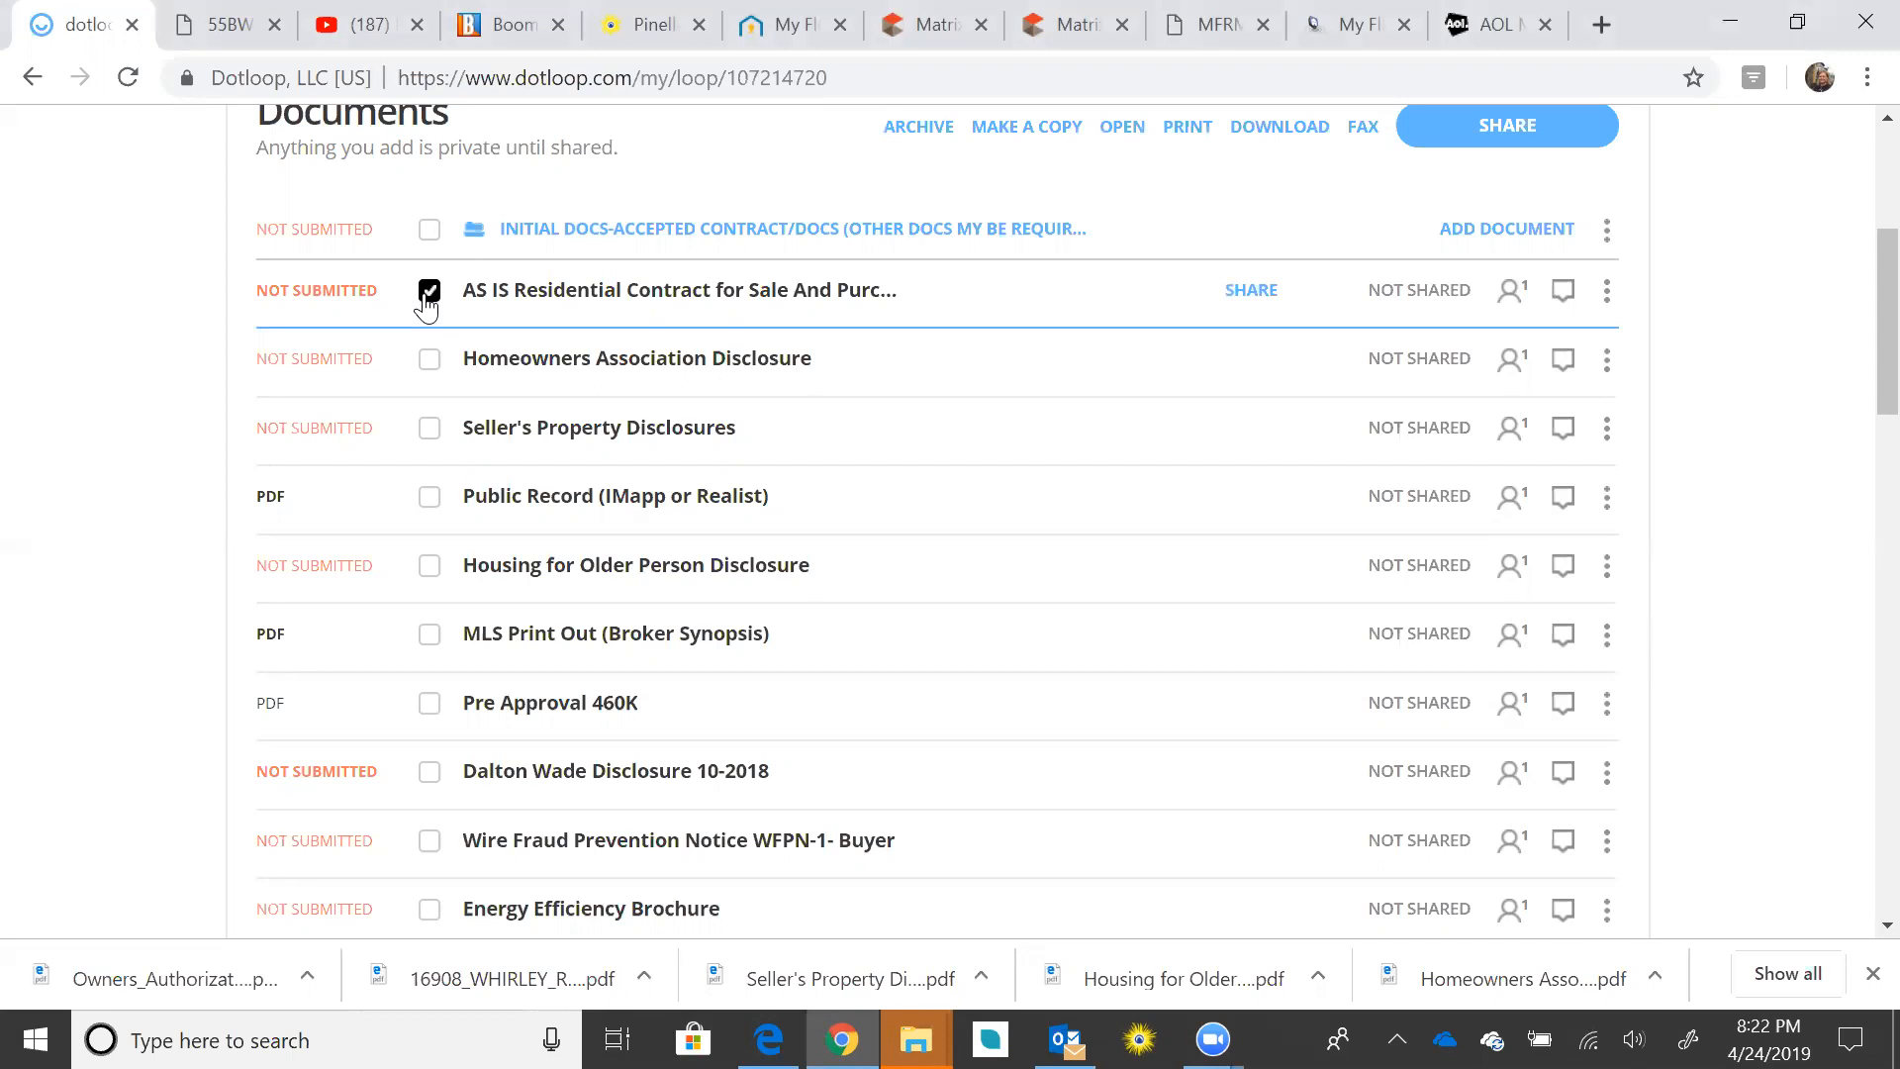
{"action": "left_click", "coordinate": [429, 362]}
{"action": "left_click", "coordinate": [432, 435]}
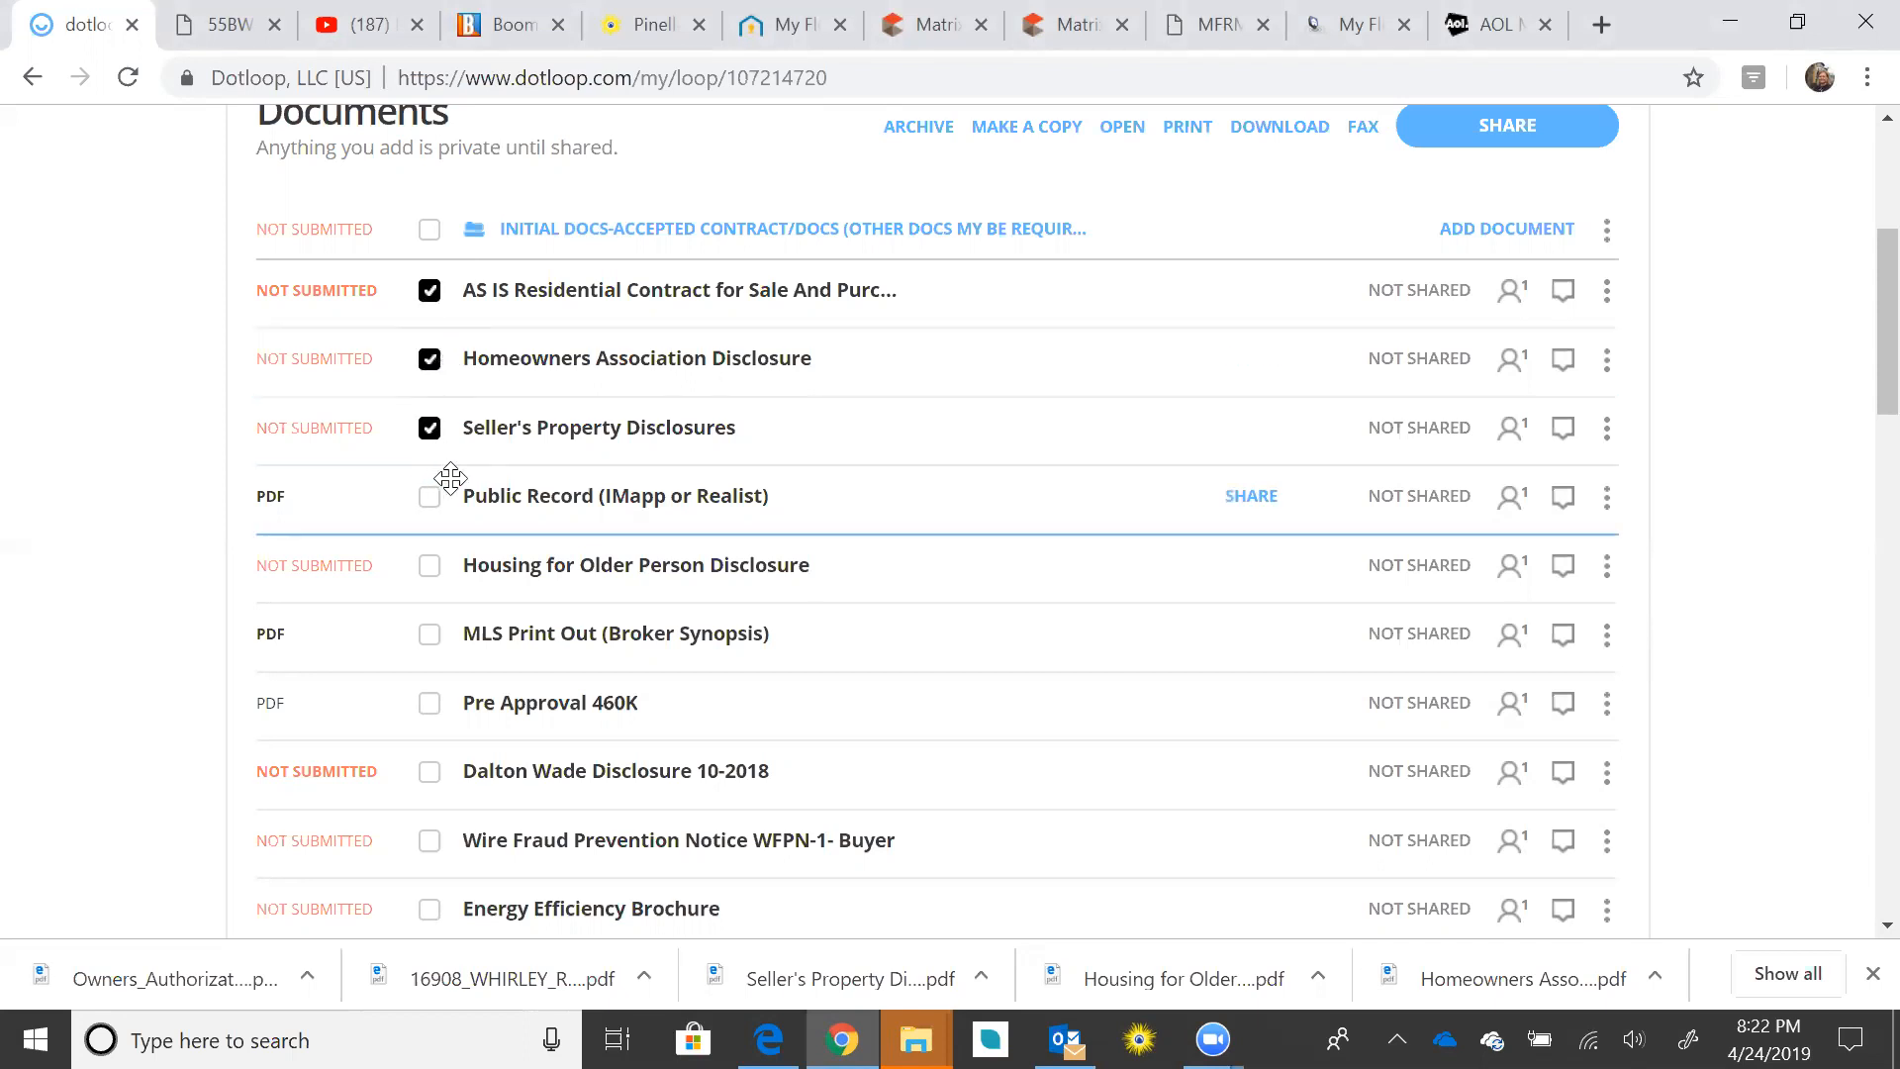
{"action": "left_click", "coordinate": [429, 497]}
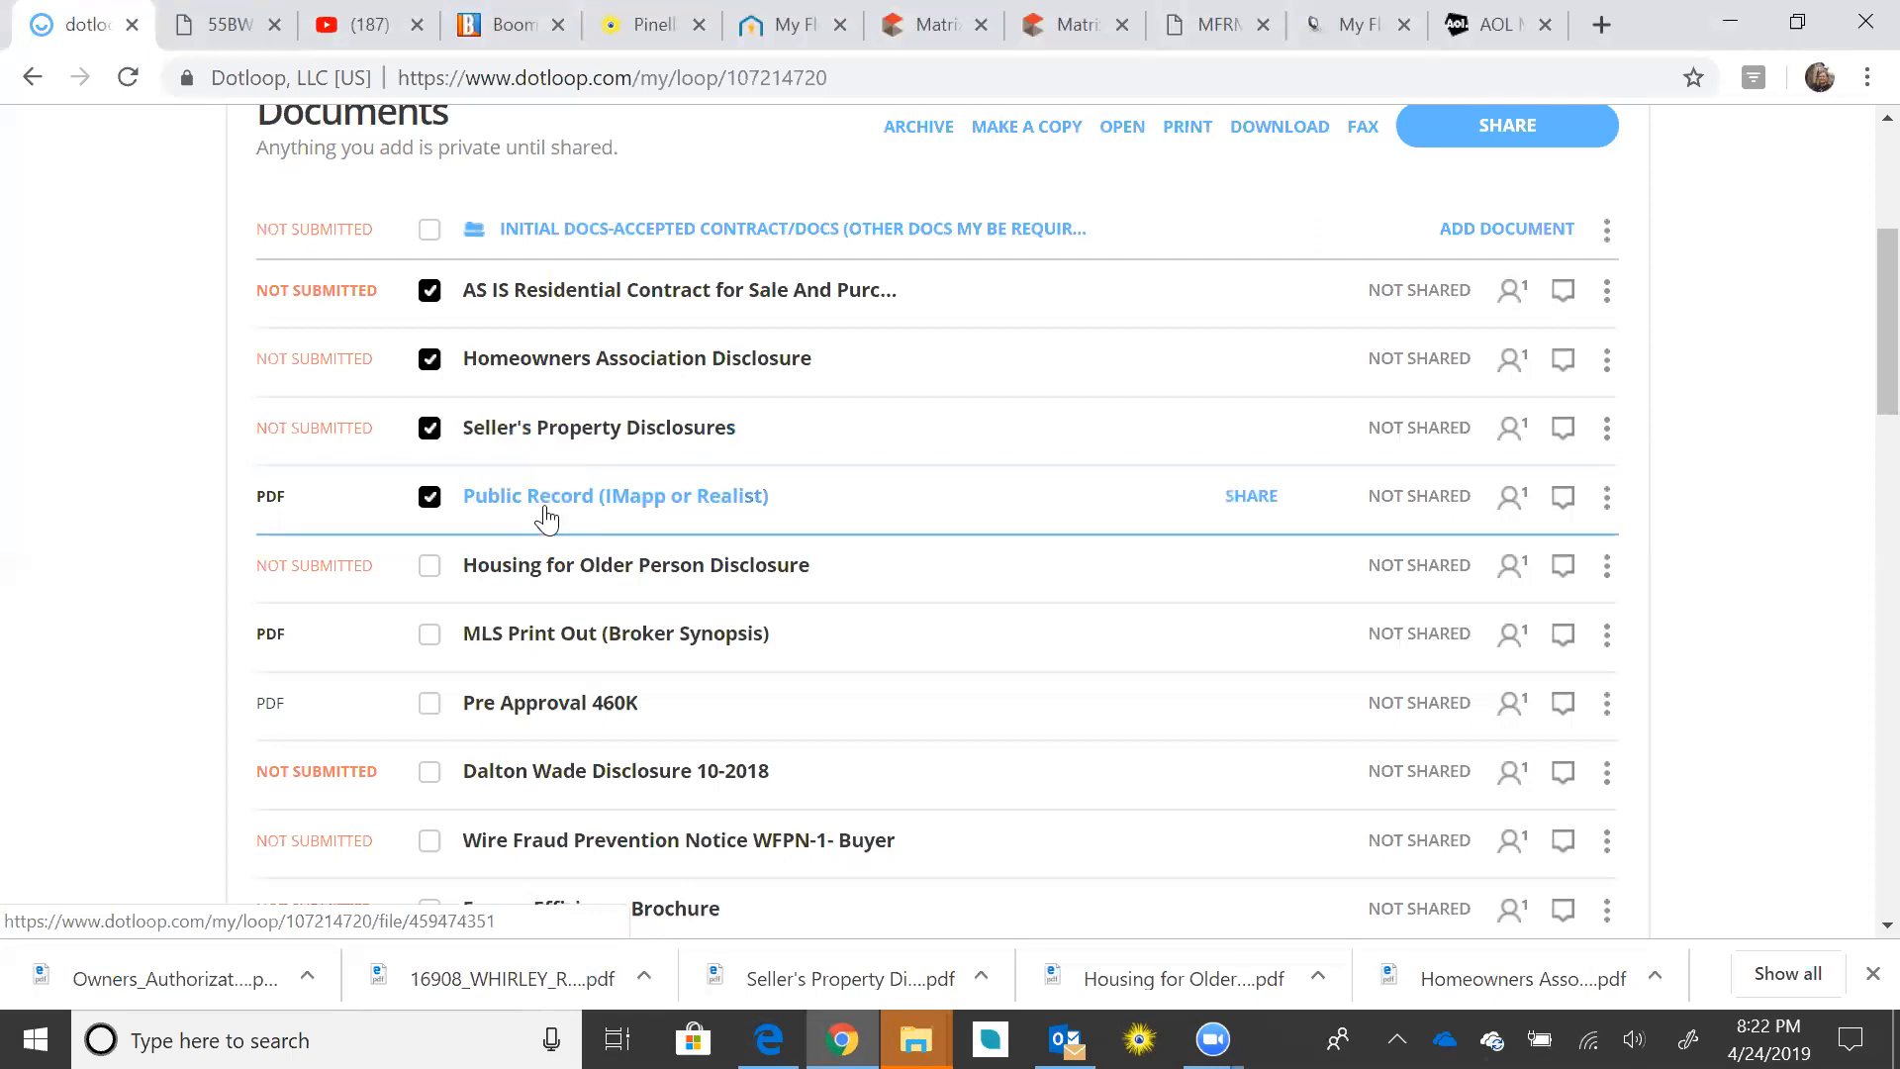
{"action": "left_click", "coordinate": [428, 574]}
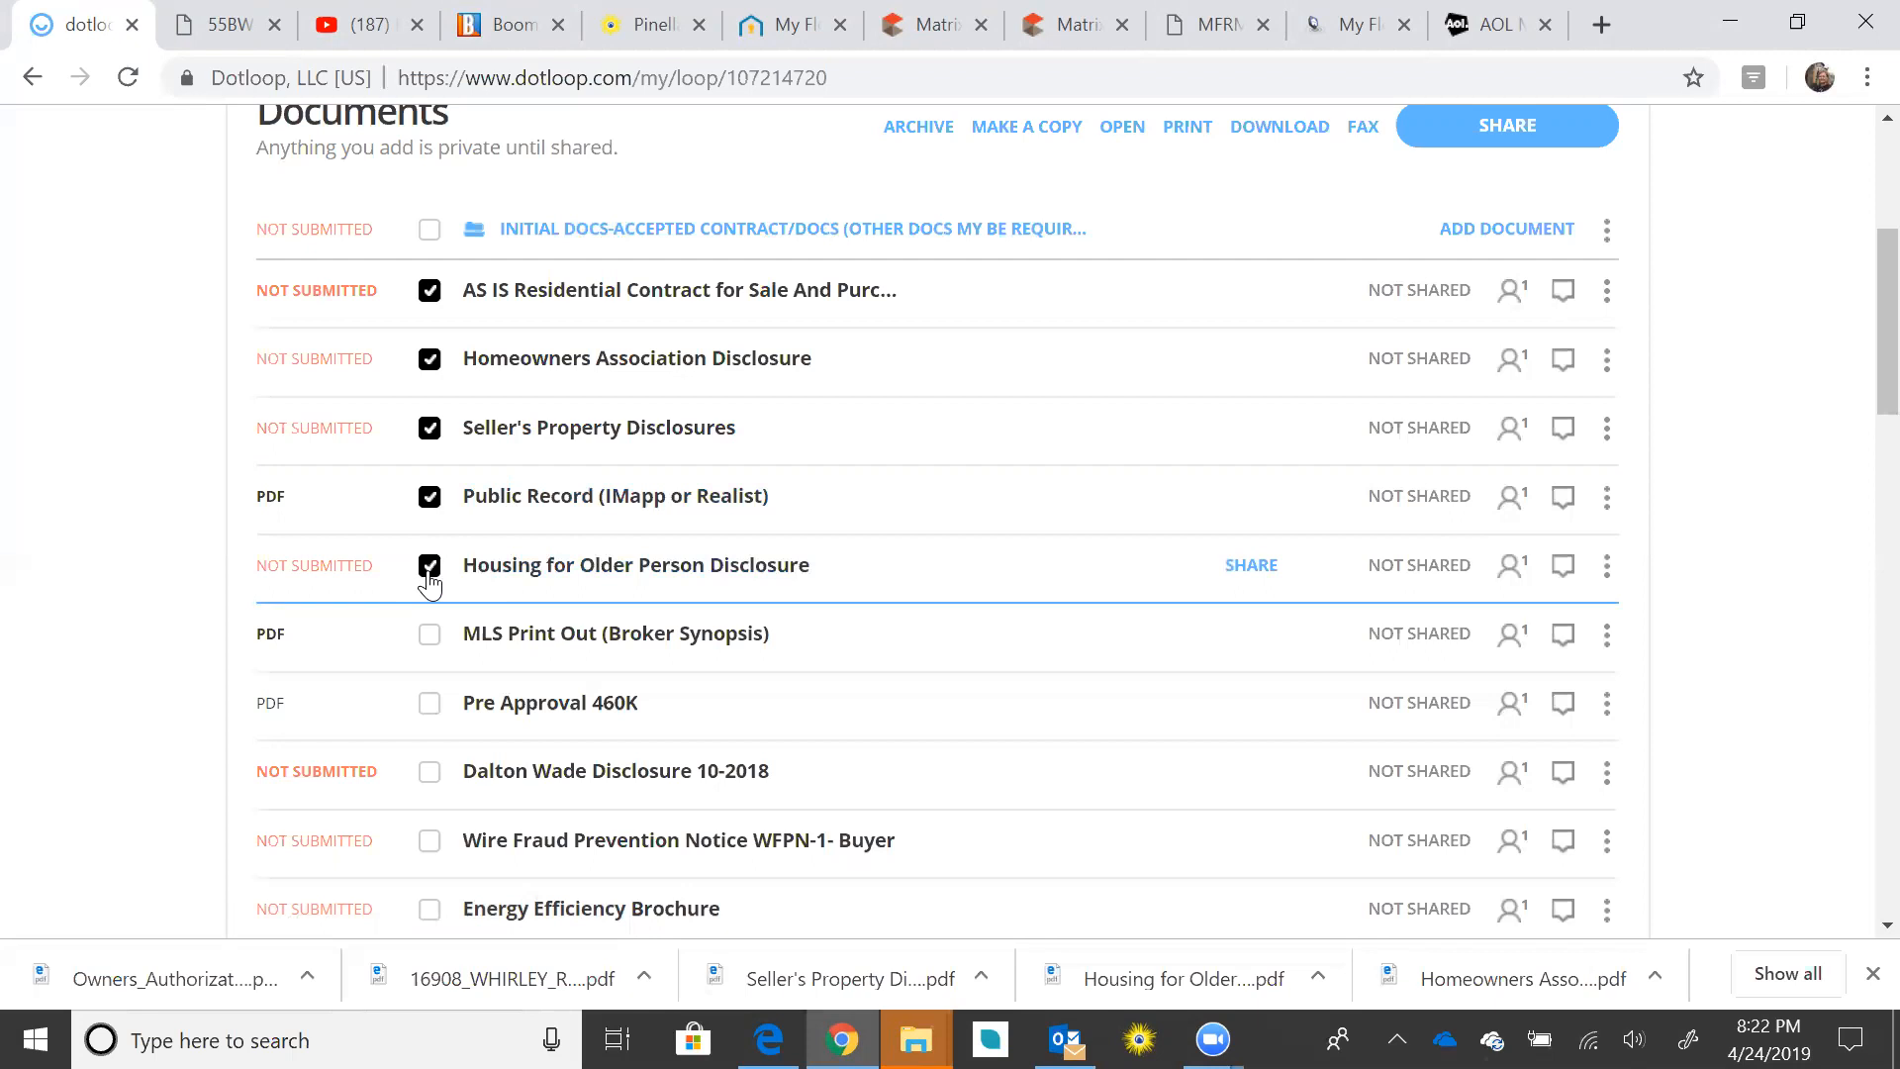
Step: Also check the Dalton Wade Disclosure, Wire Fraud Prevention Notice and Energy Efficiency Brochure for sharing
{"action": "scroll", "coordinate": [767, 518], "scroll_direction": "down", "scroll_amount": 1}
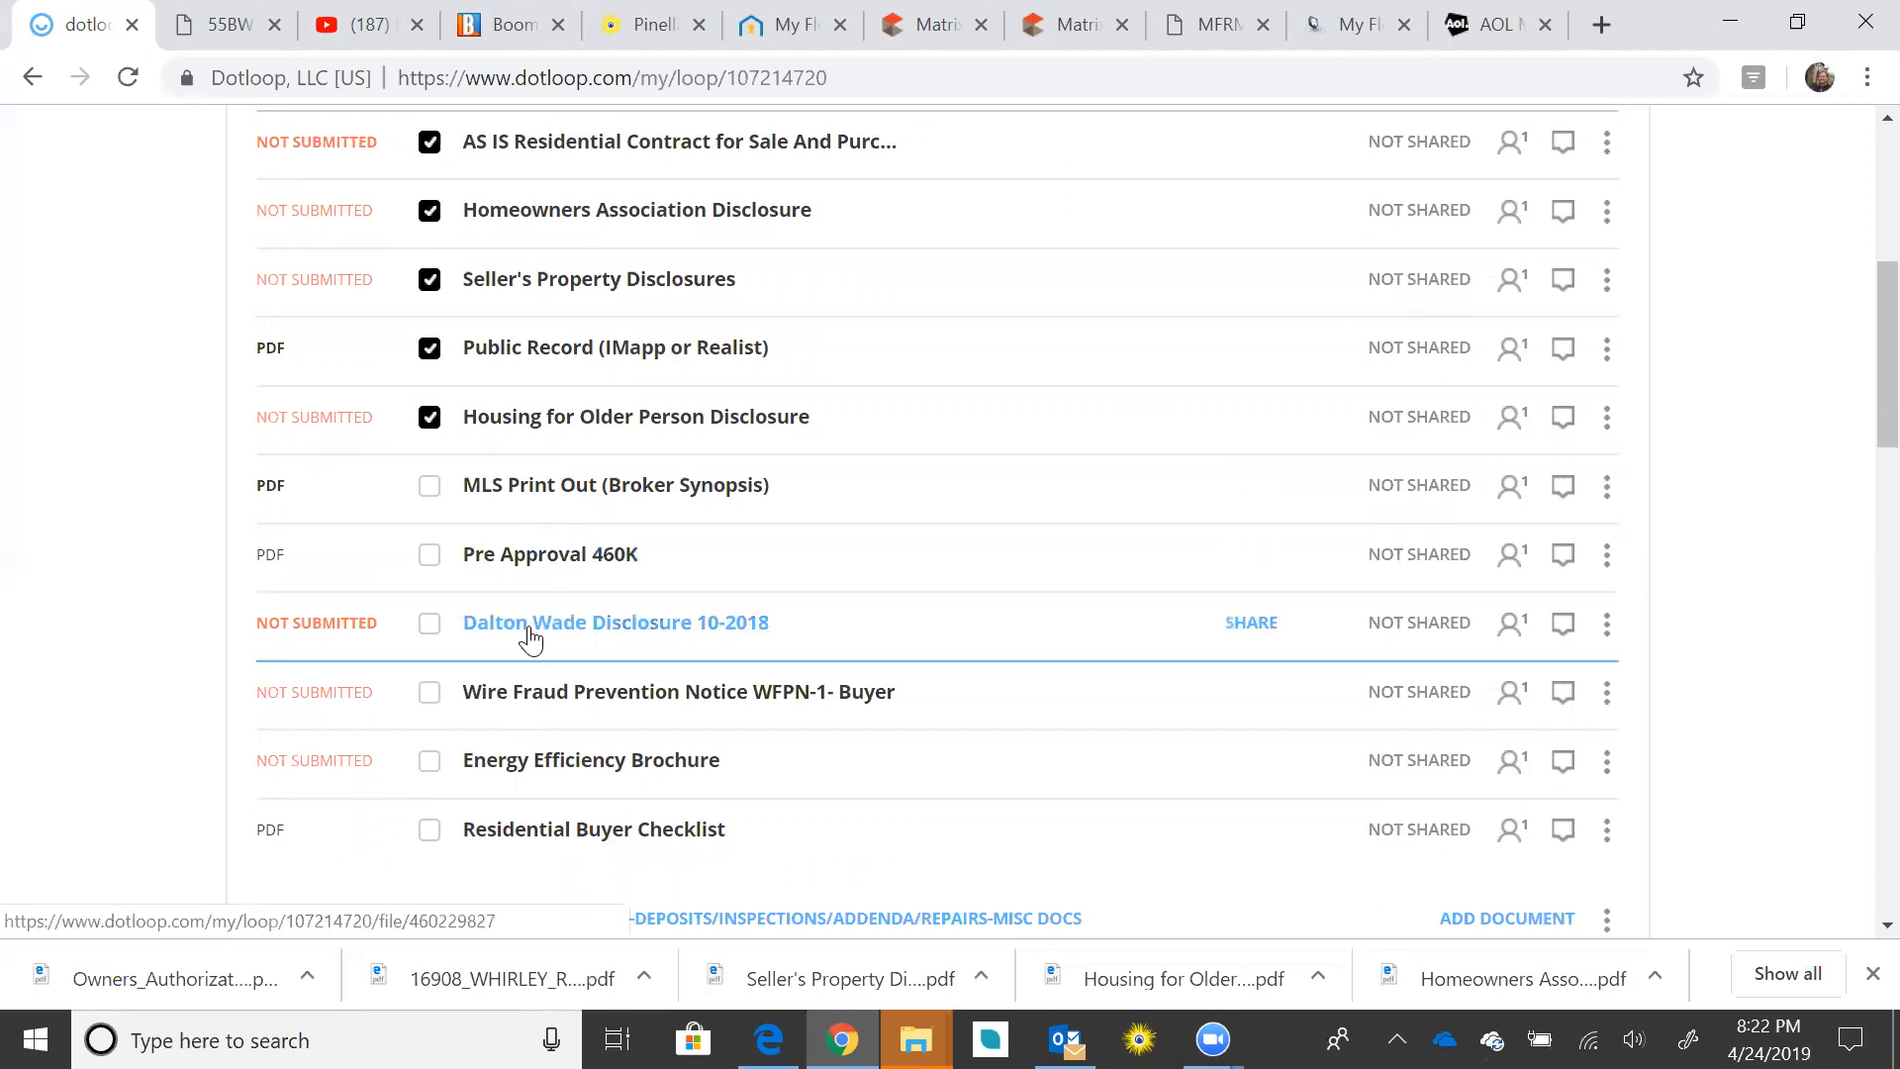
{"action": "left_click", "coordinate": [429, 624]}
{"action": "scroll", "coordinate": [685, 629], "scroll_direction": "down", "scroll_amount": 2}
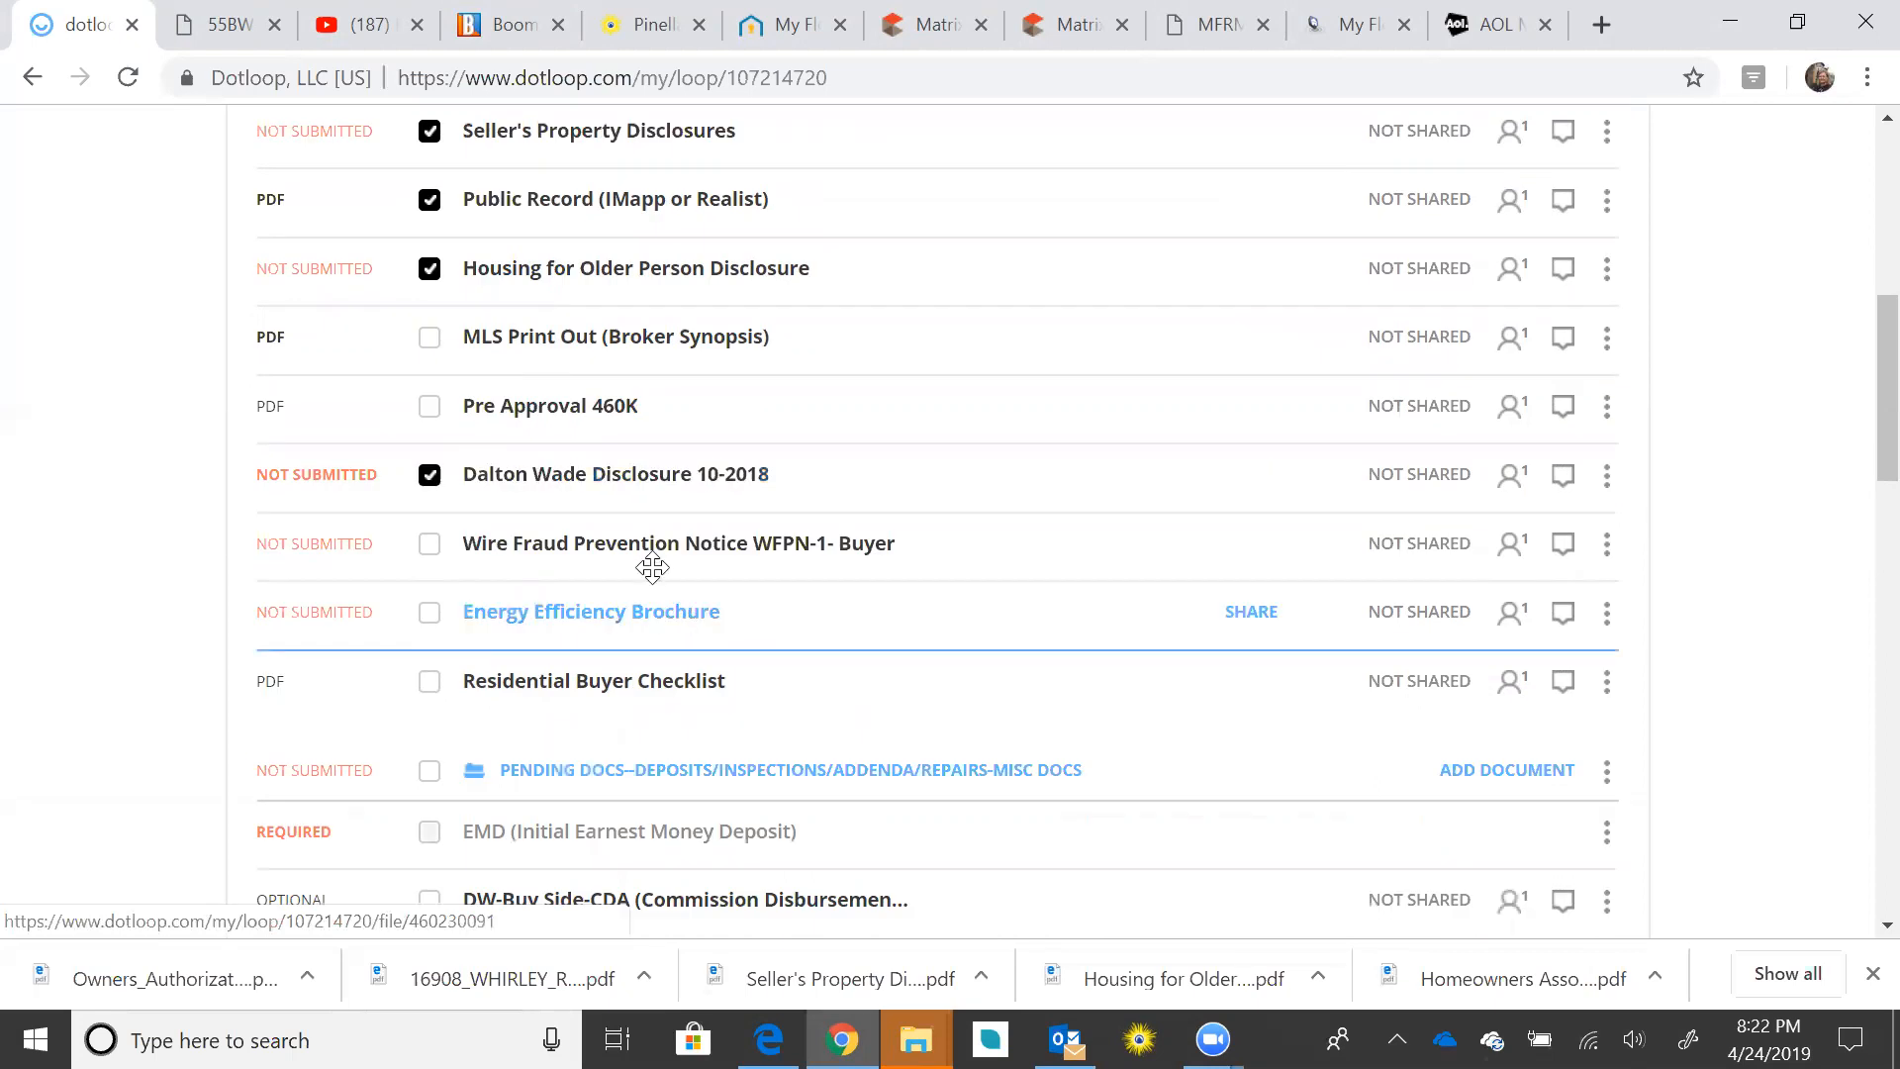
{"action": "left_click", "coordinate": [429, 544]}
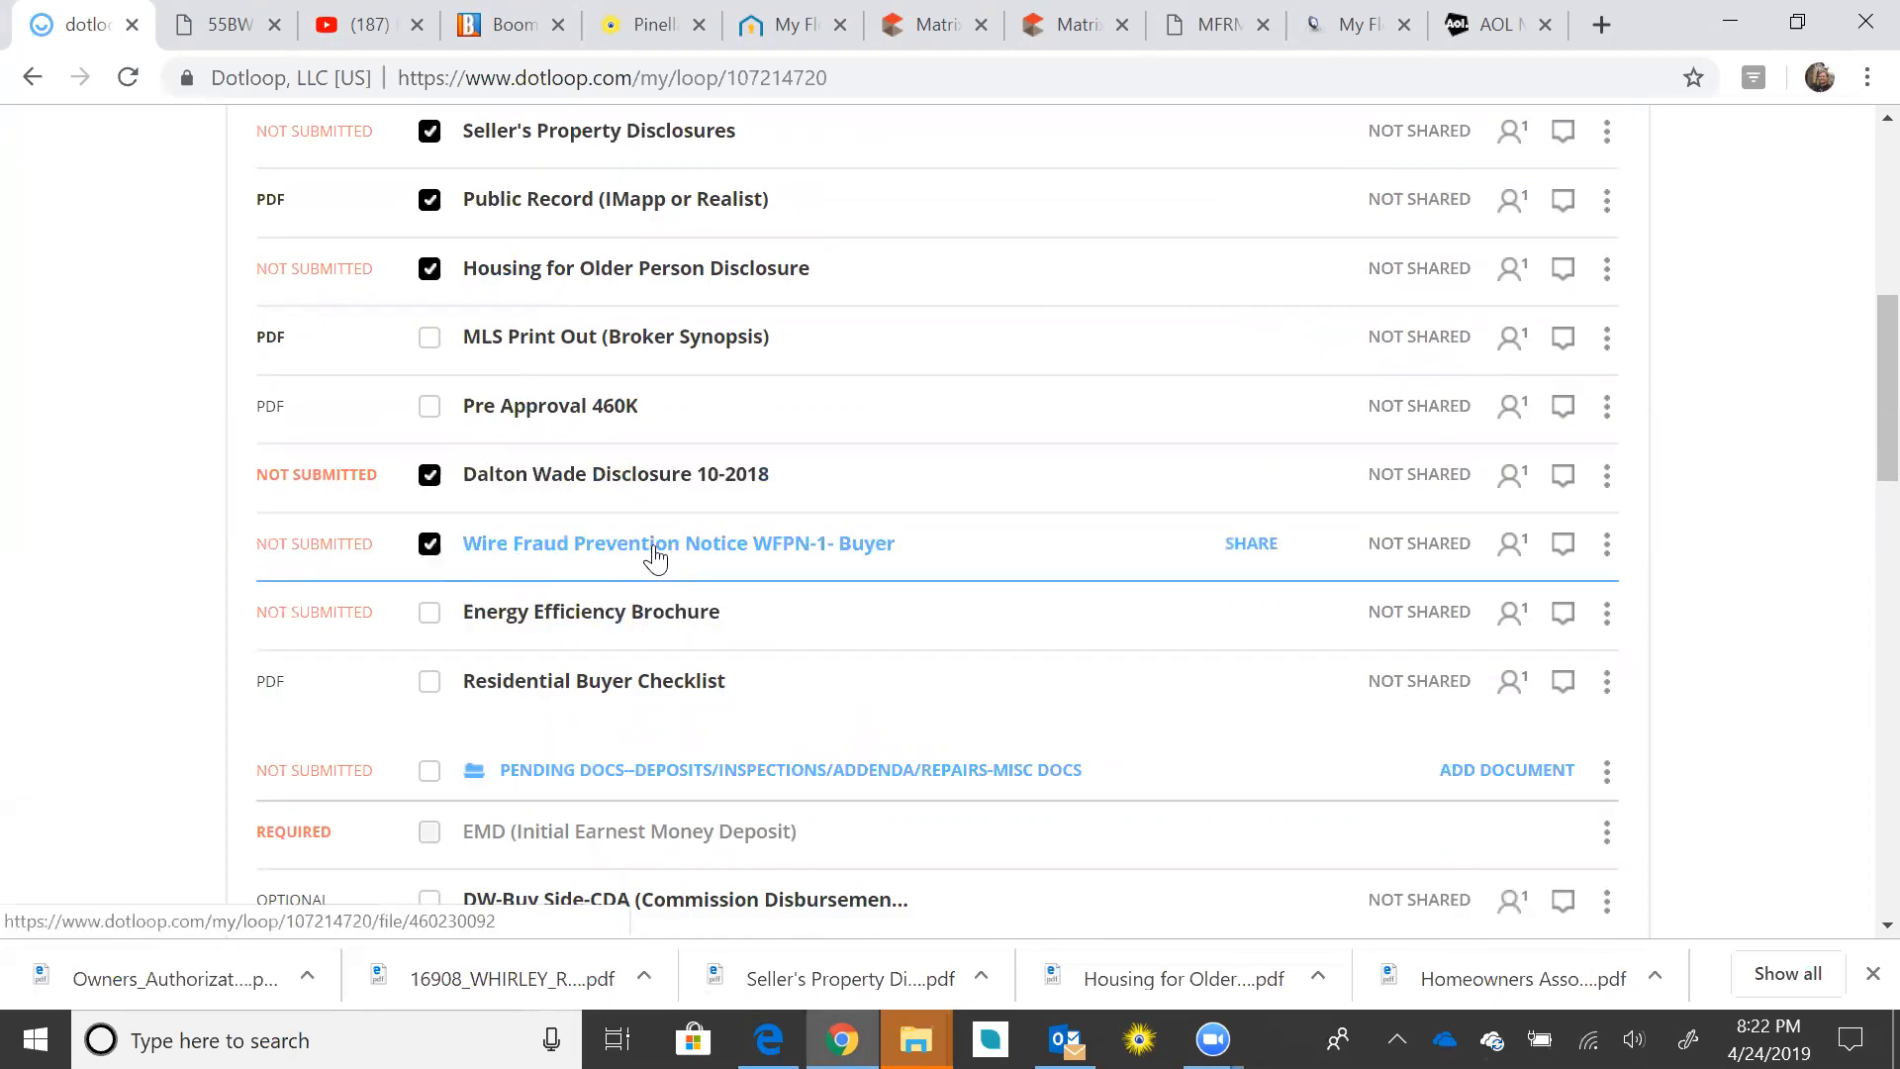
{"action": "left_click", "coordinate": [429, 619]}
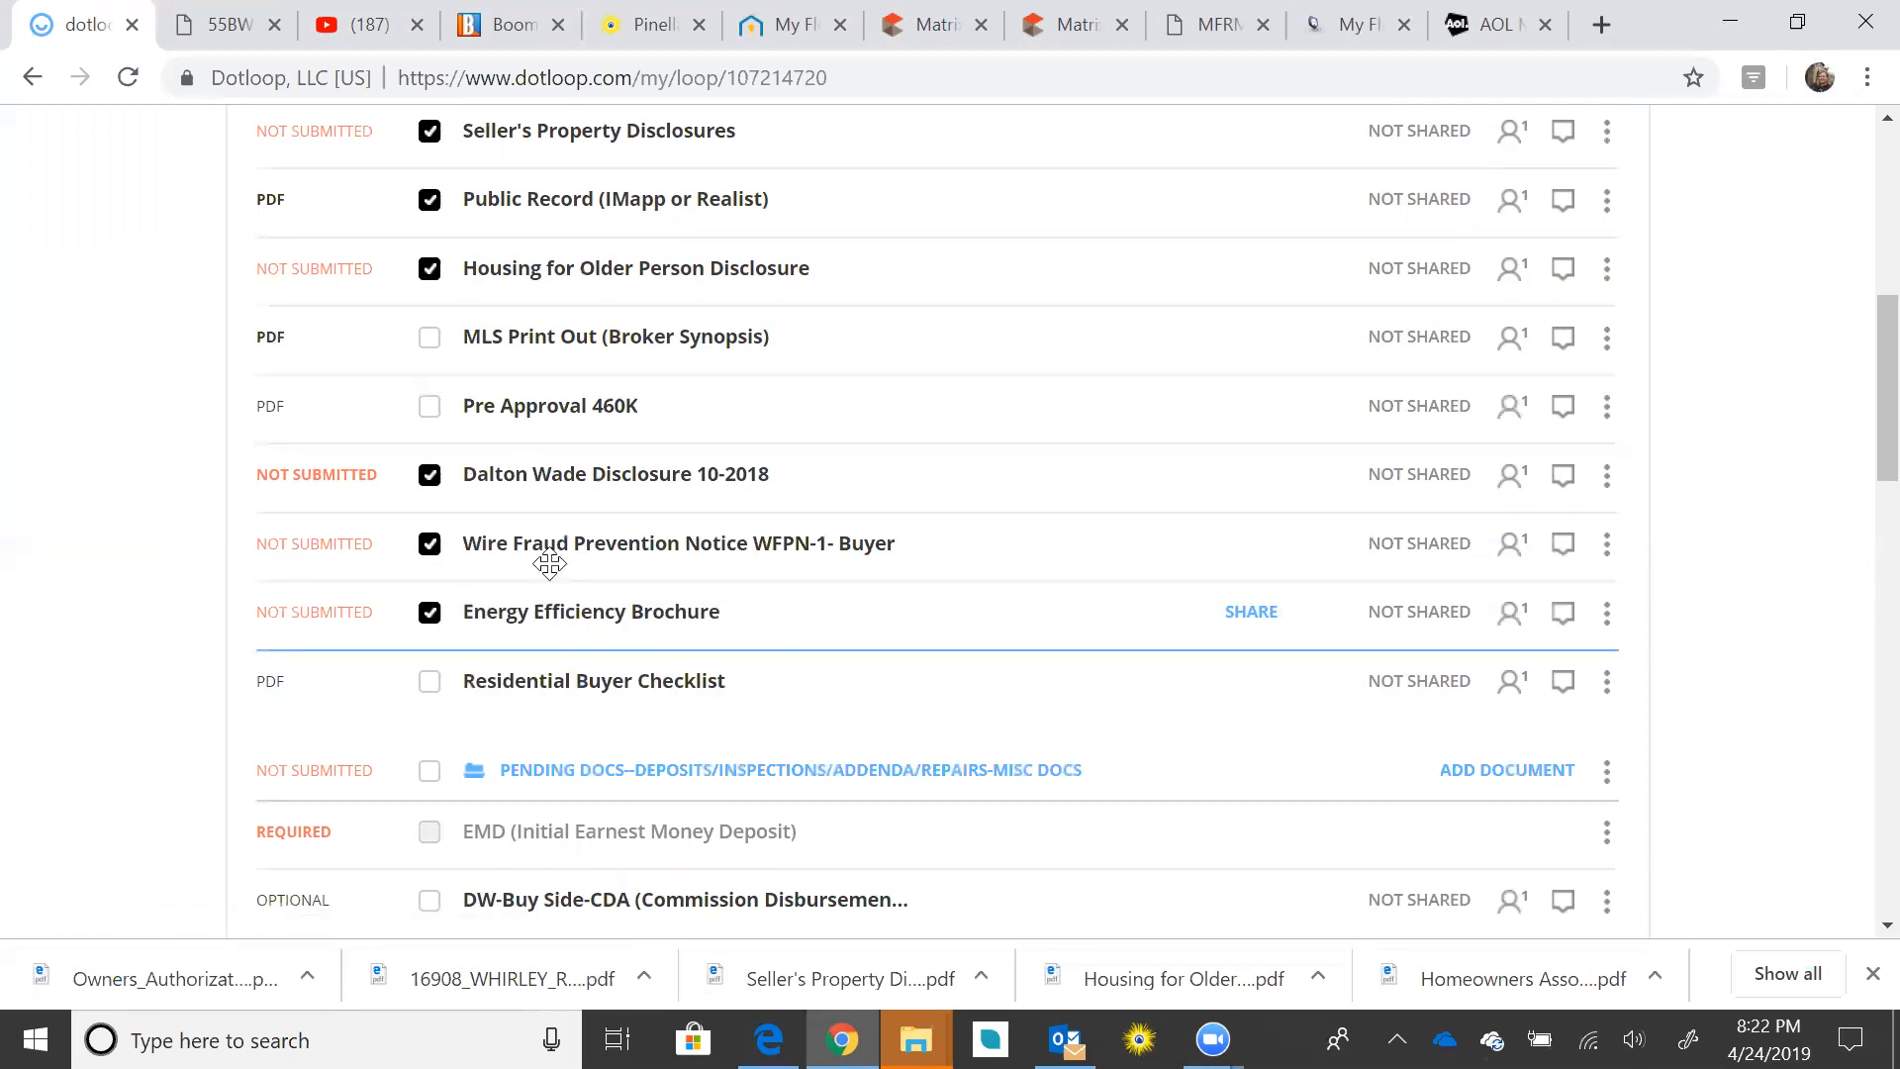
{"action": "scroll", "coordinate": [550, 540], "scroll_direction": "up", "scroll_amount": 3}
{"action": "scroll", "coordinate": [550, 525], "scroll_direction": "up", "scroll_amount": 1}
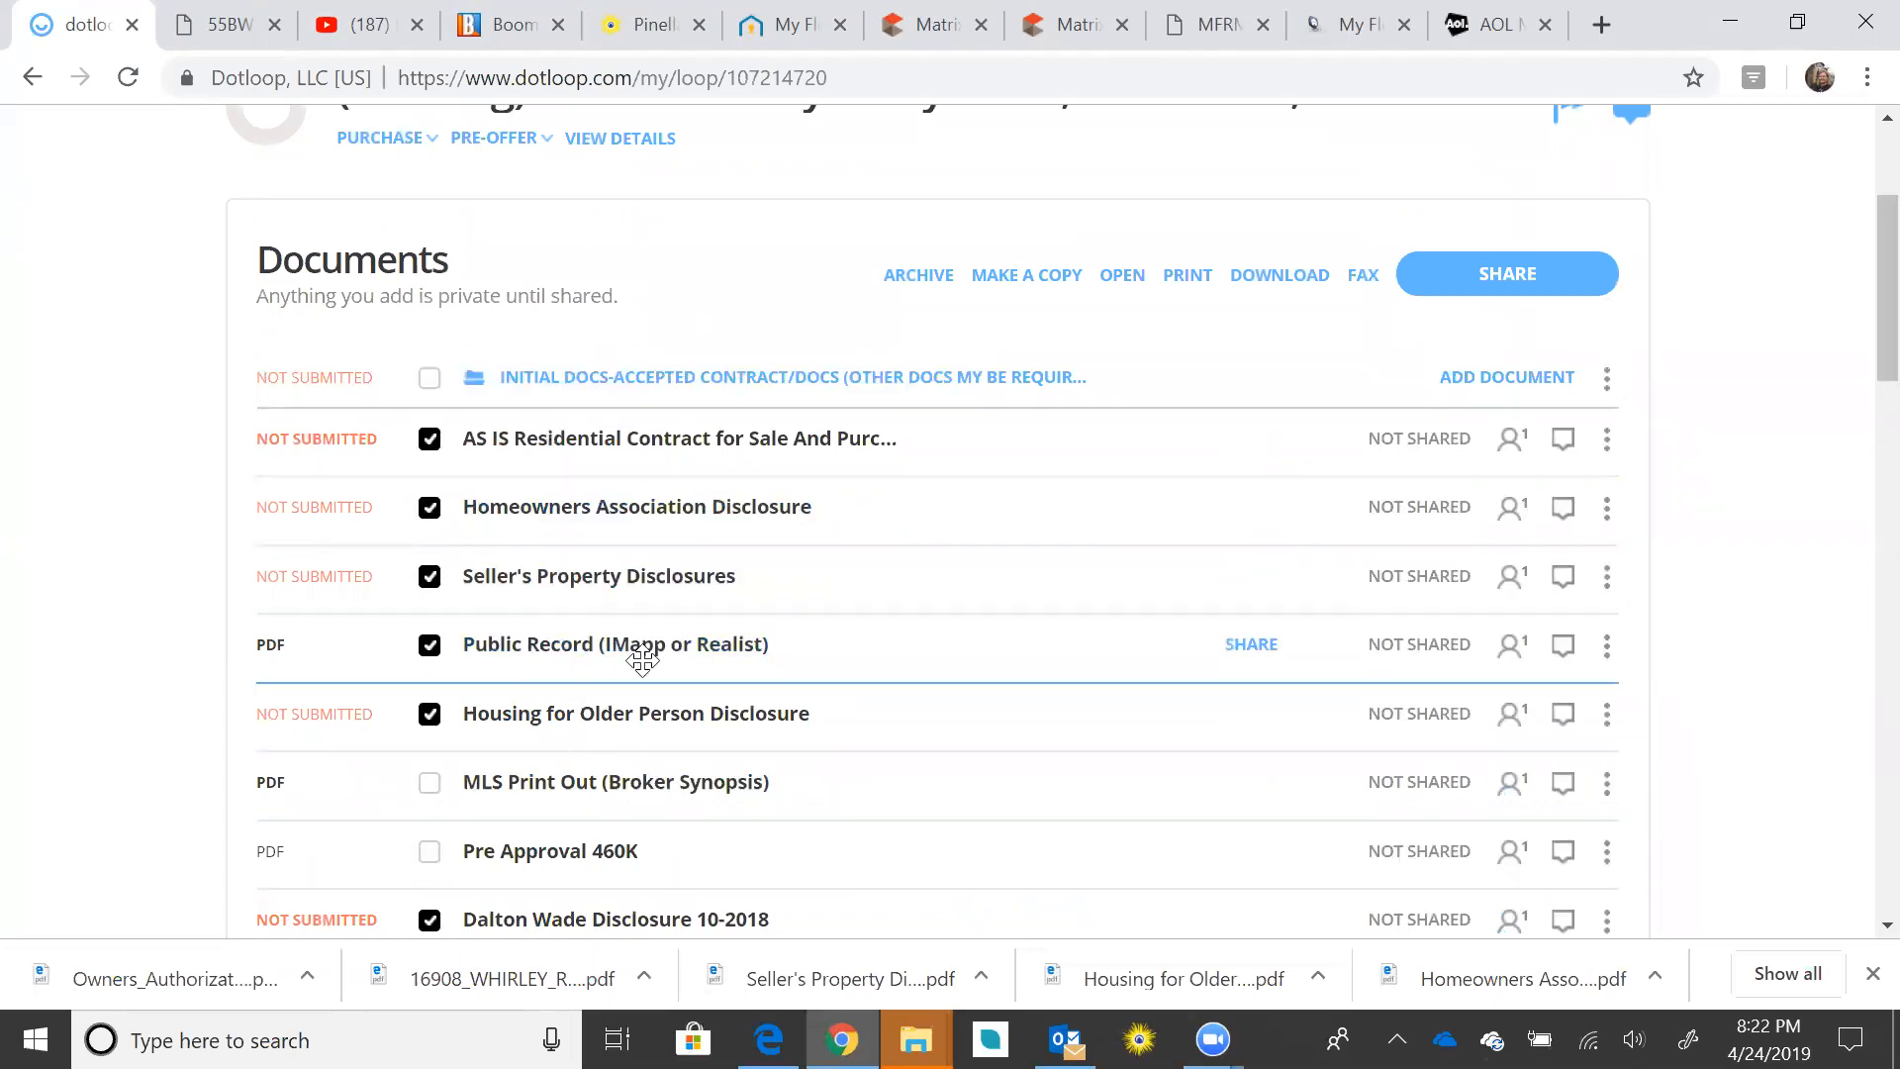
Step: Open sharing for the checked documents and keep the buyer's permission at Can Sign
{"action": "left_click", "coordinate": [1520, 277]}
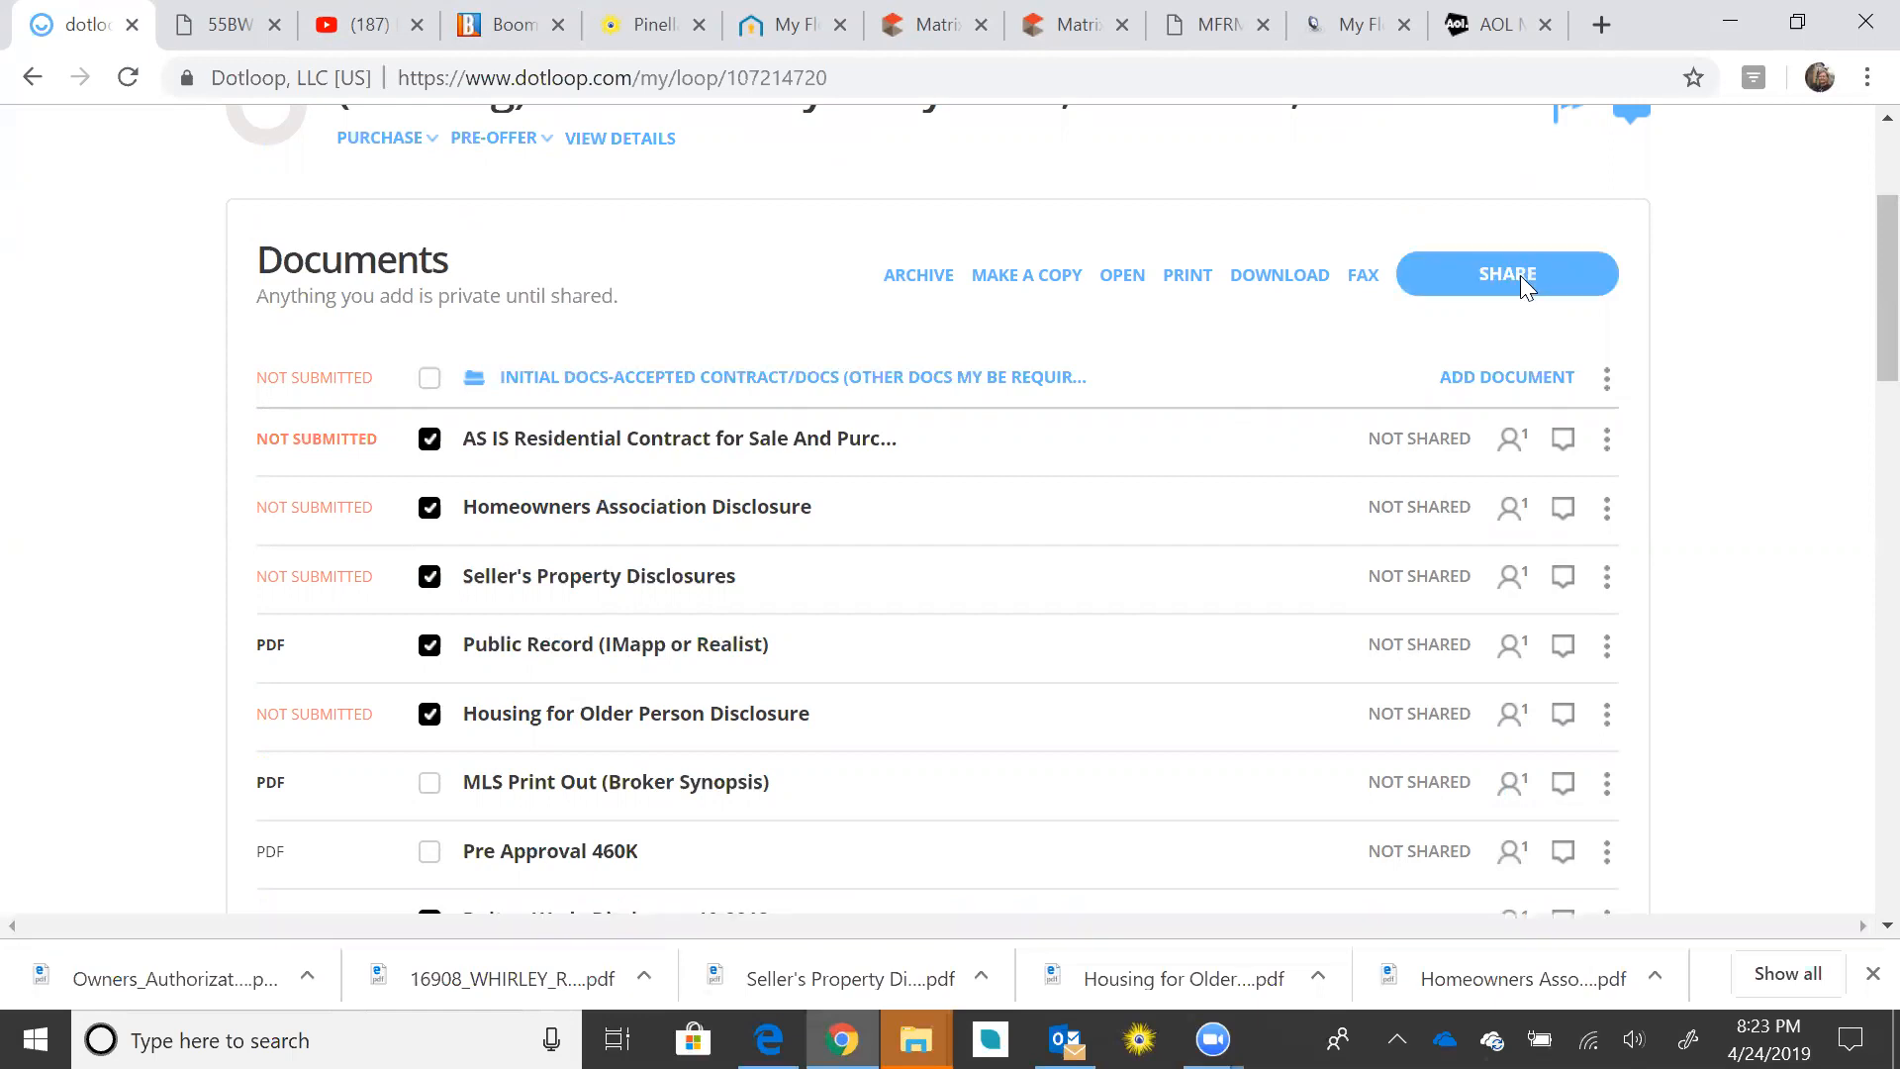
{"action": "scroll", "coordinate": [1314, 356], "scroll_direction": "up", "scroll_amount": 3}
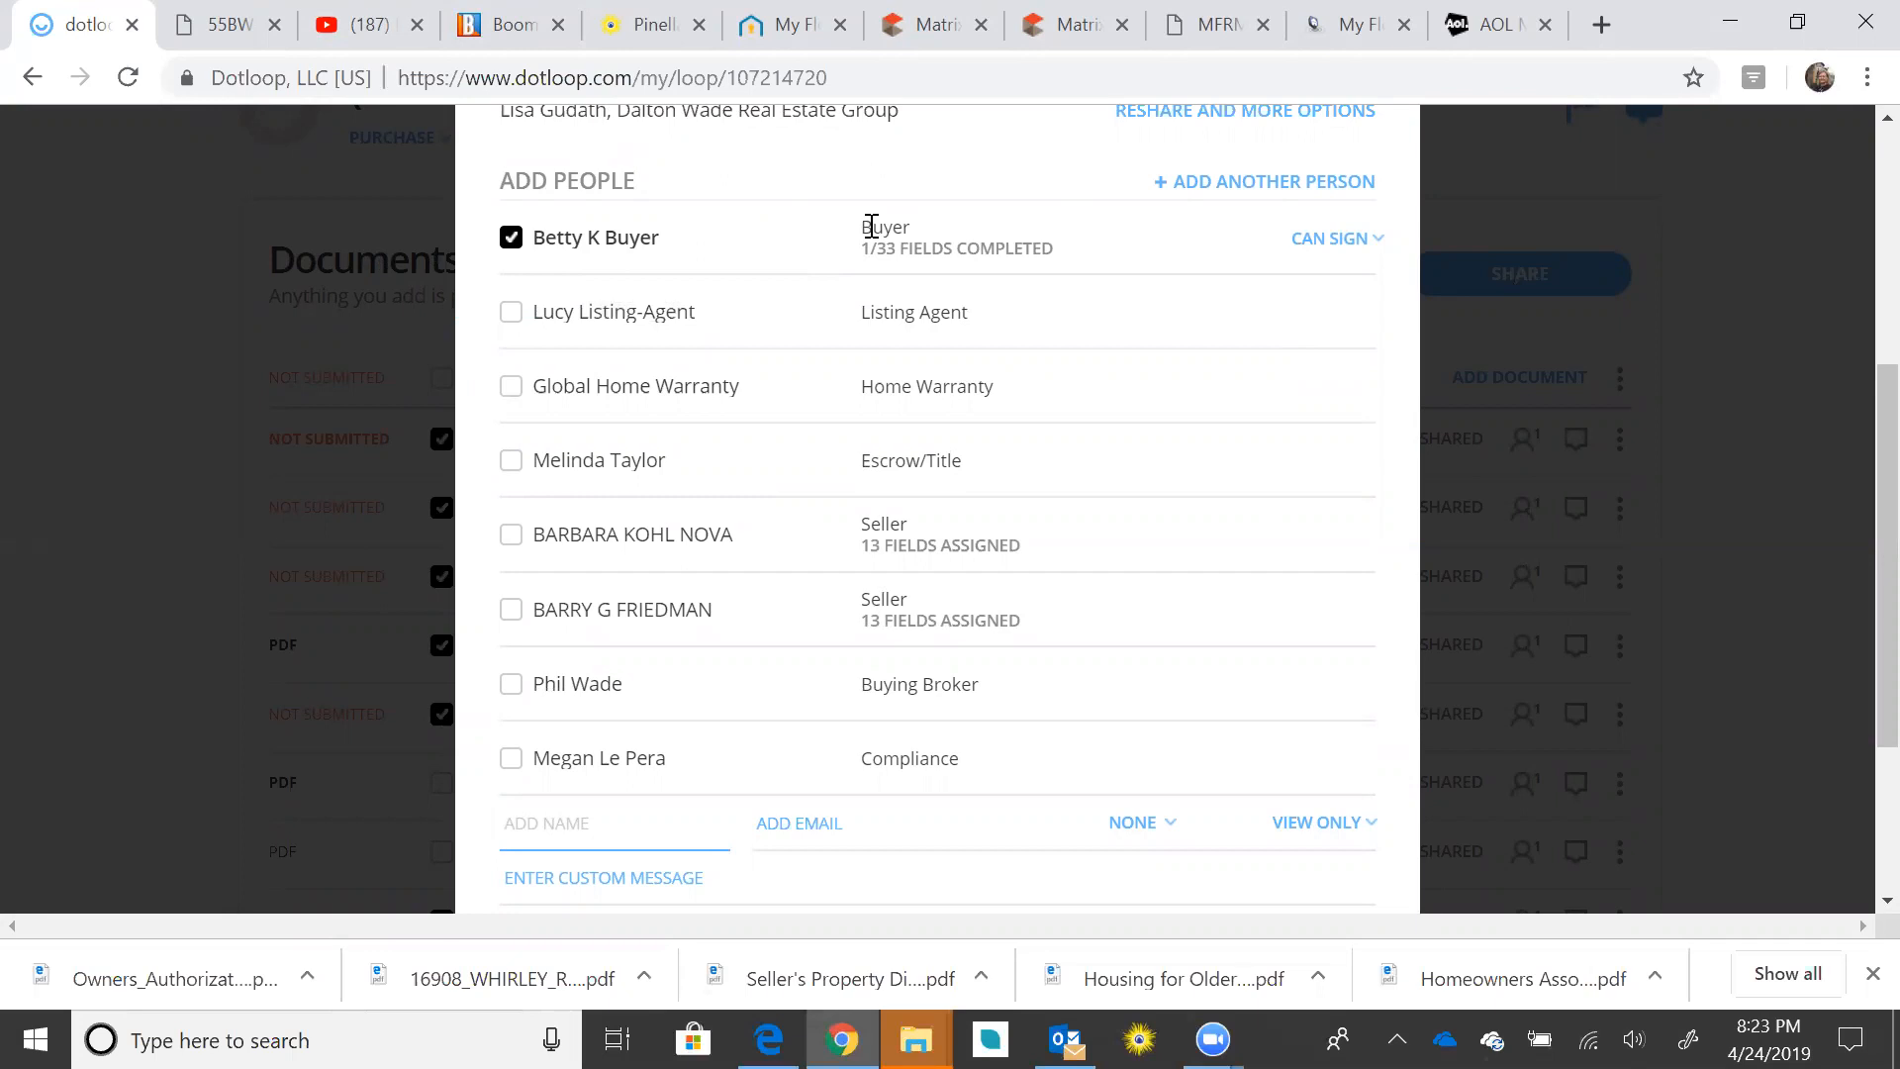
{"action": "left_click", "coordinate": [1374, 242]}
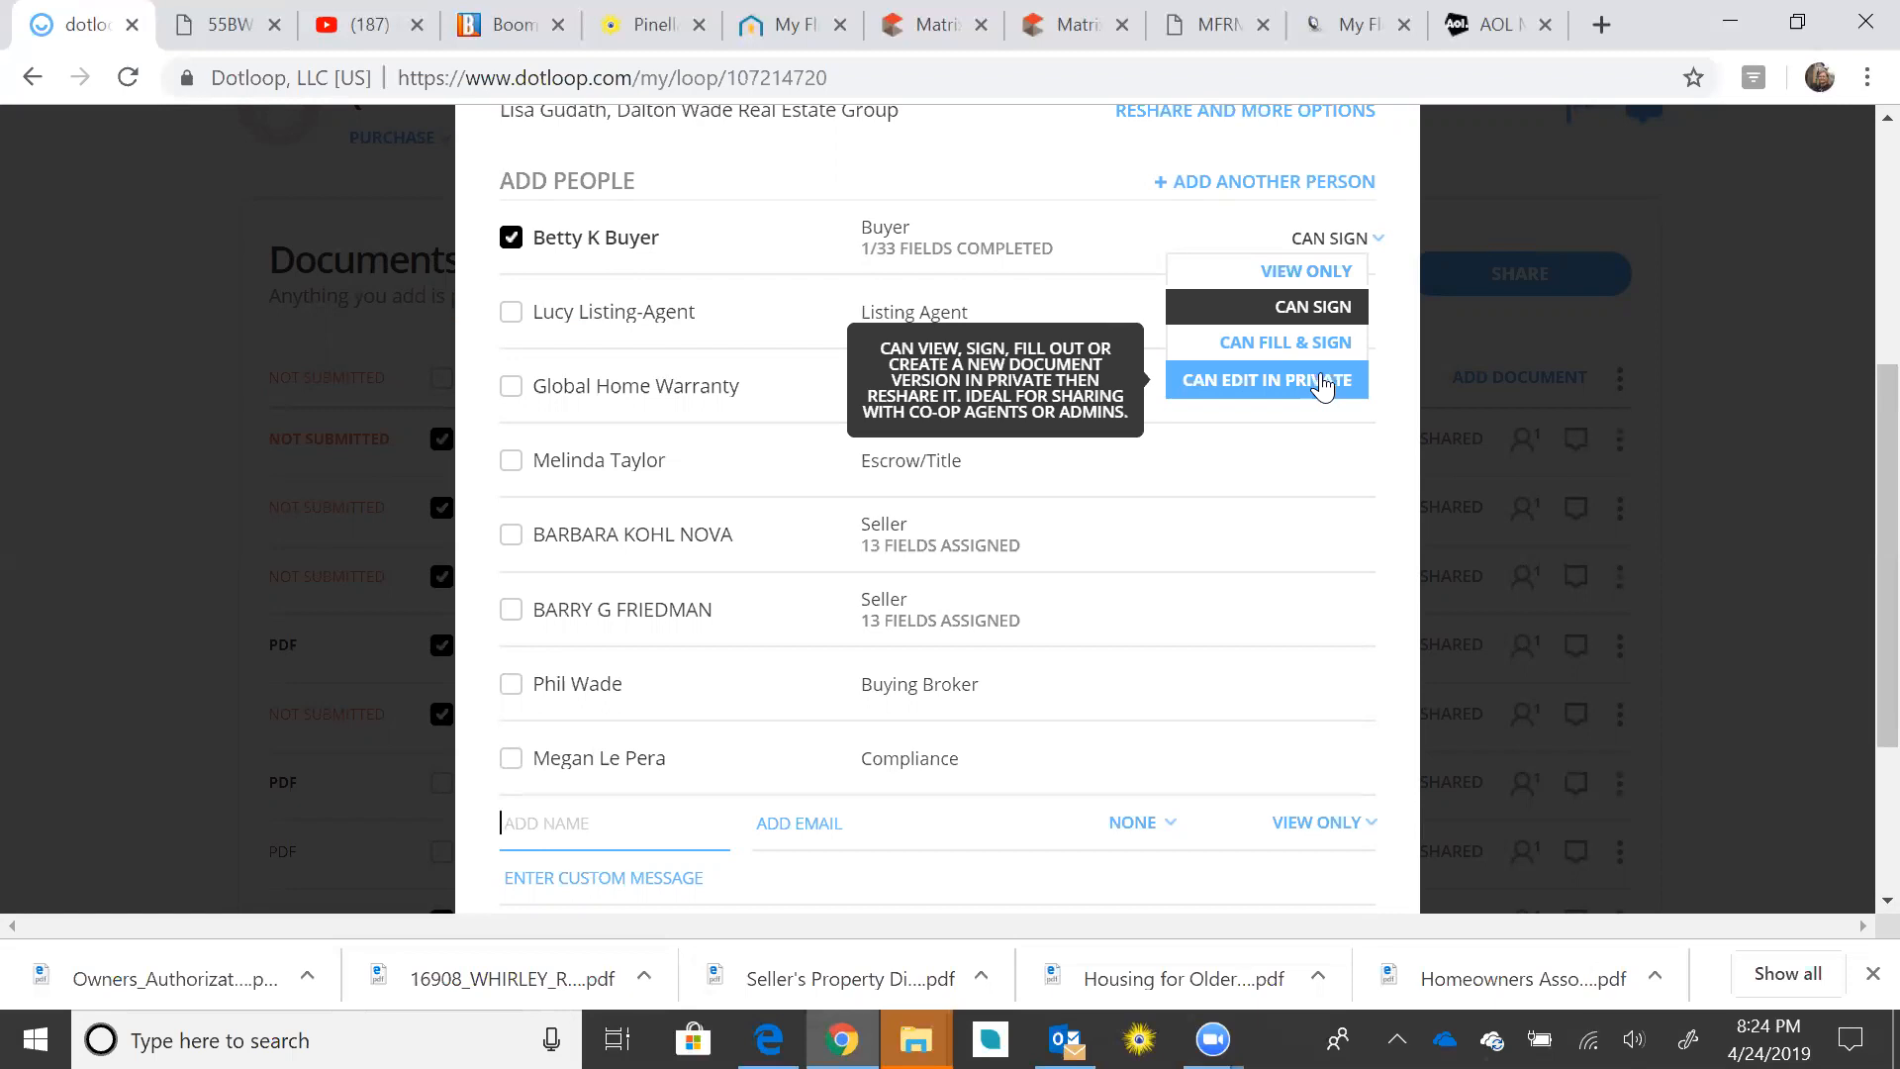
{"action": "scroll", "coordinate": [1323, 386], "scroll_direction": "down", "scroll_amount": 2}
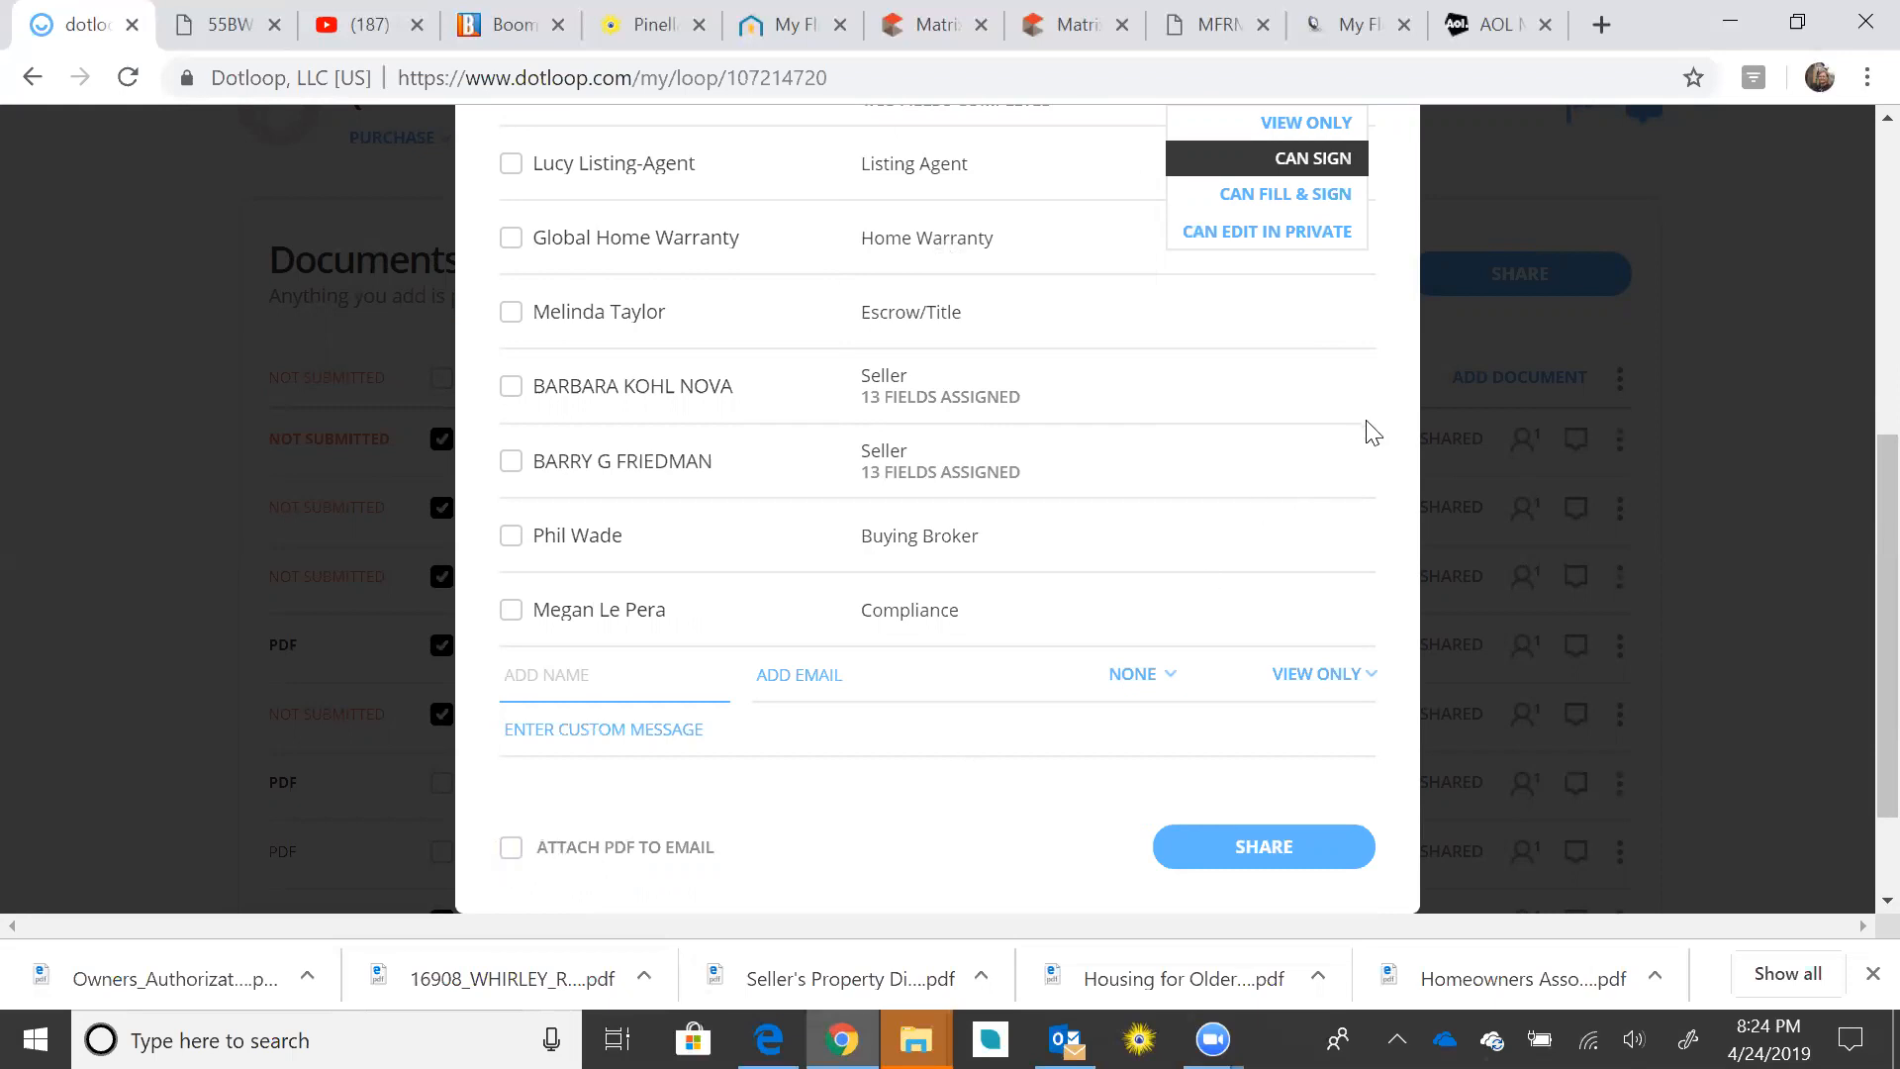
{"action": "scroll", "coordinate": [1374, 430], "scroll_direction": "up", "scroll_amount": 1}
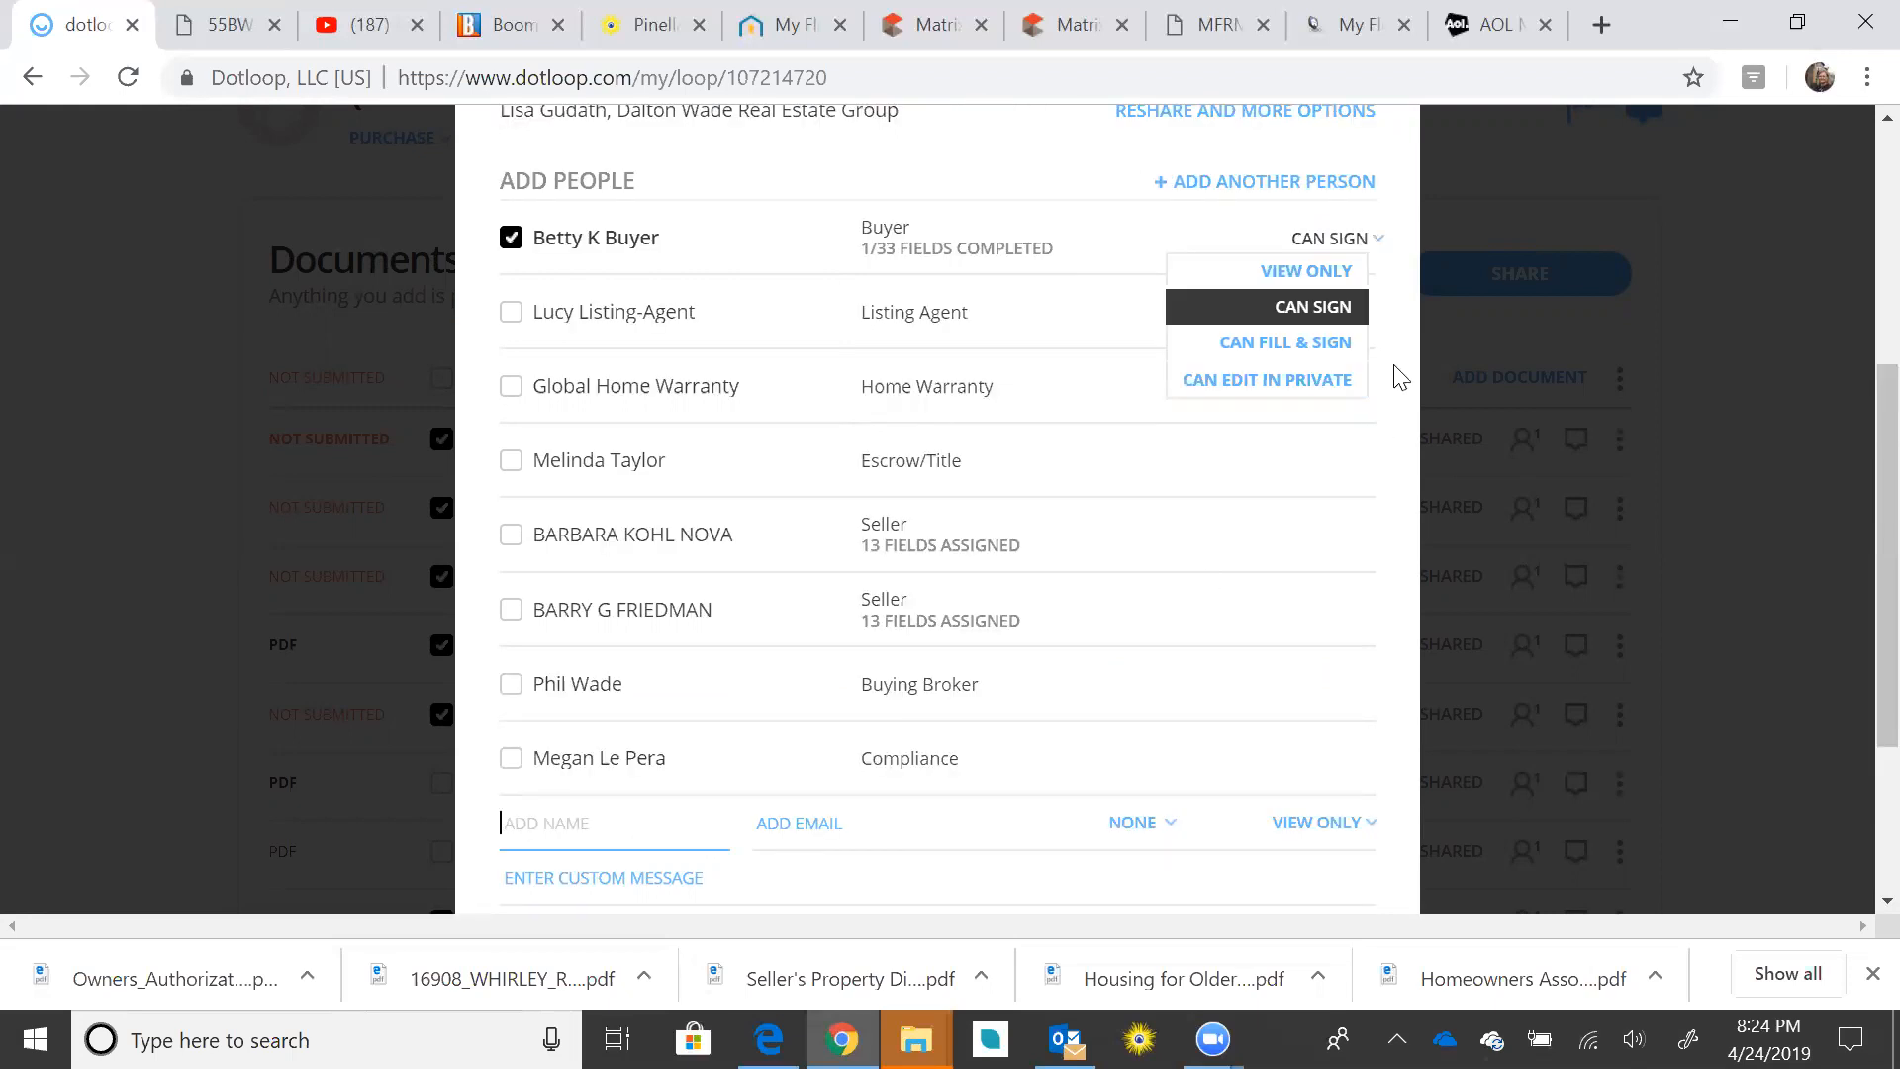
{"action": "left_click", "coordinate": [1317, 315]}
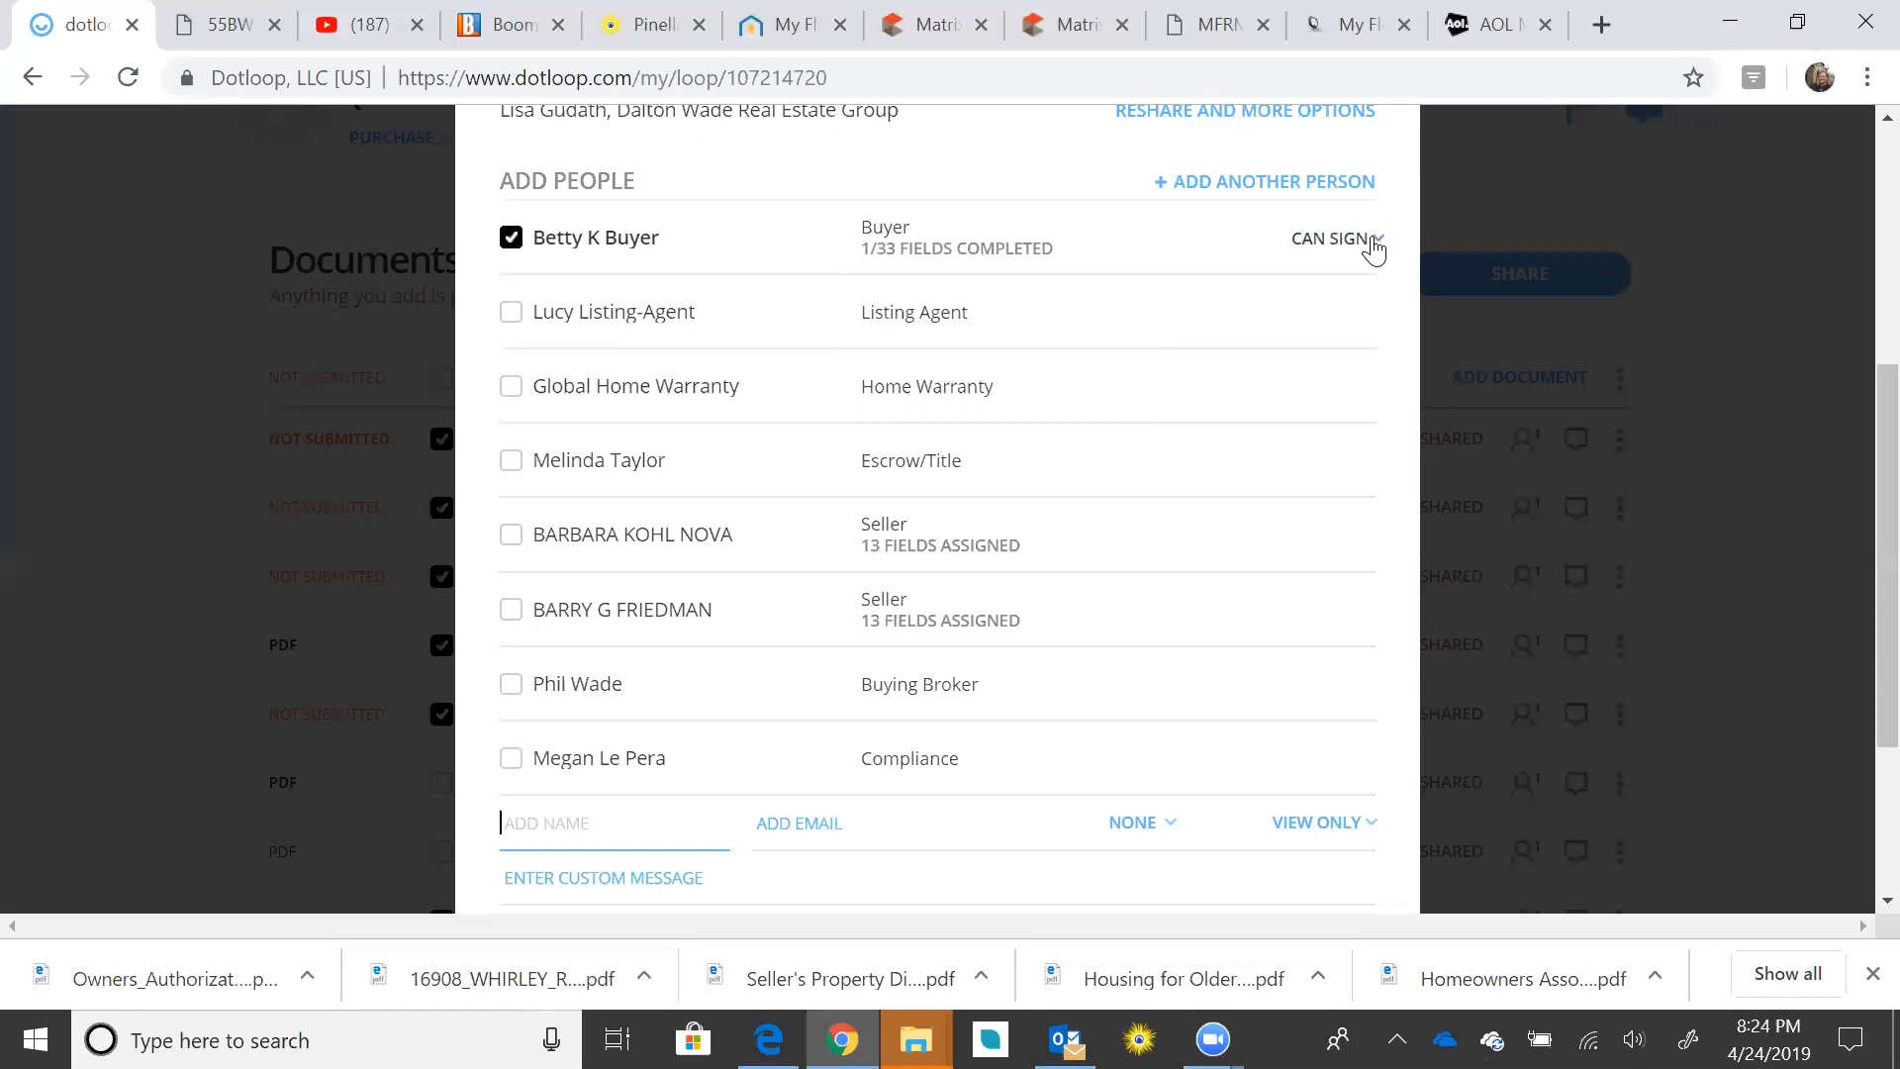
{"action": "scroll", "coordinate": [1372, 248], "scroll_direction": "down", "scroll_amount": 3}
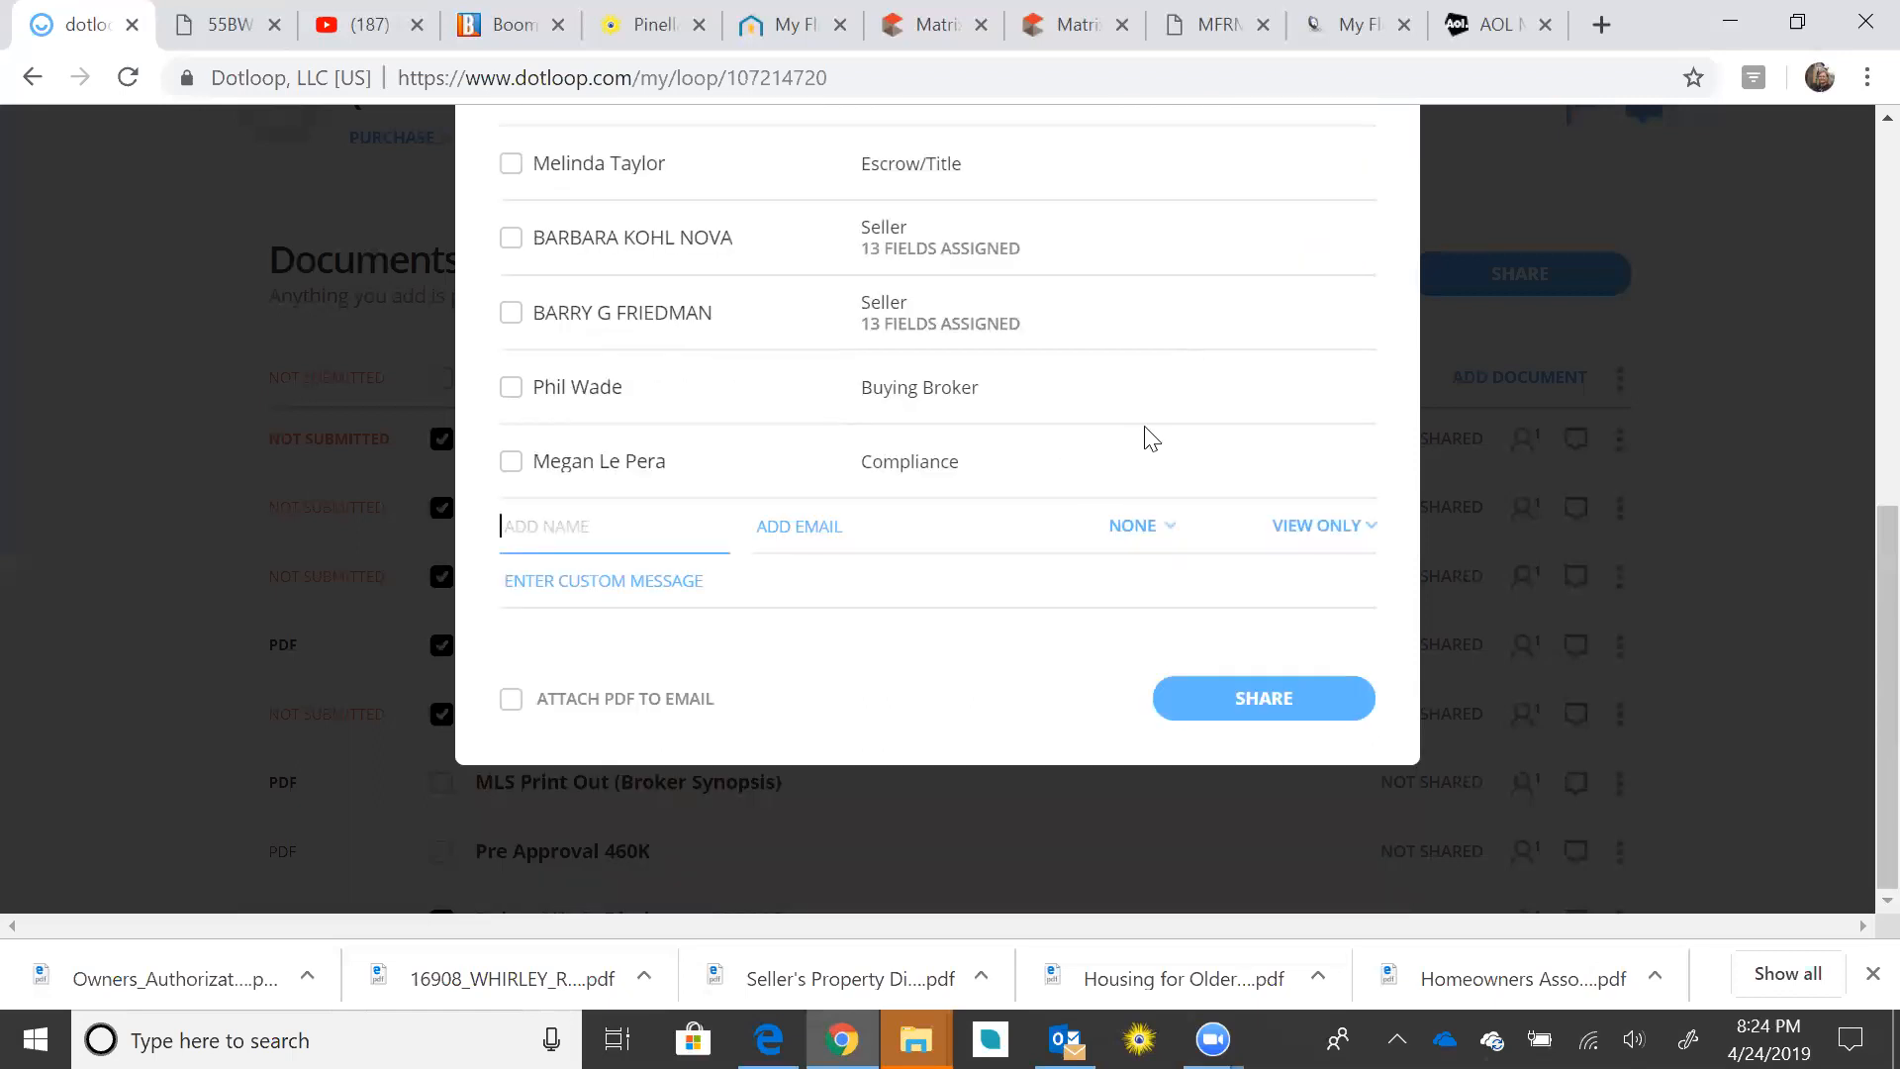
Step: Share the documents with the message 'Please review and sign. I am available if you have questions.'
{"action": "left_click", "coordinate": [645, 586]}
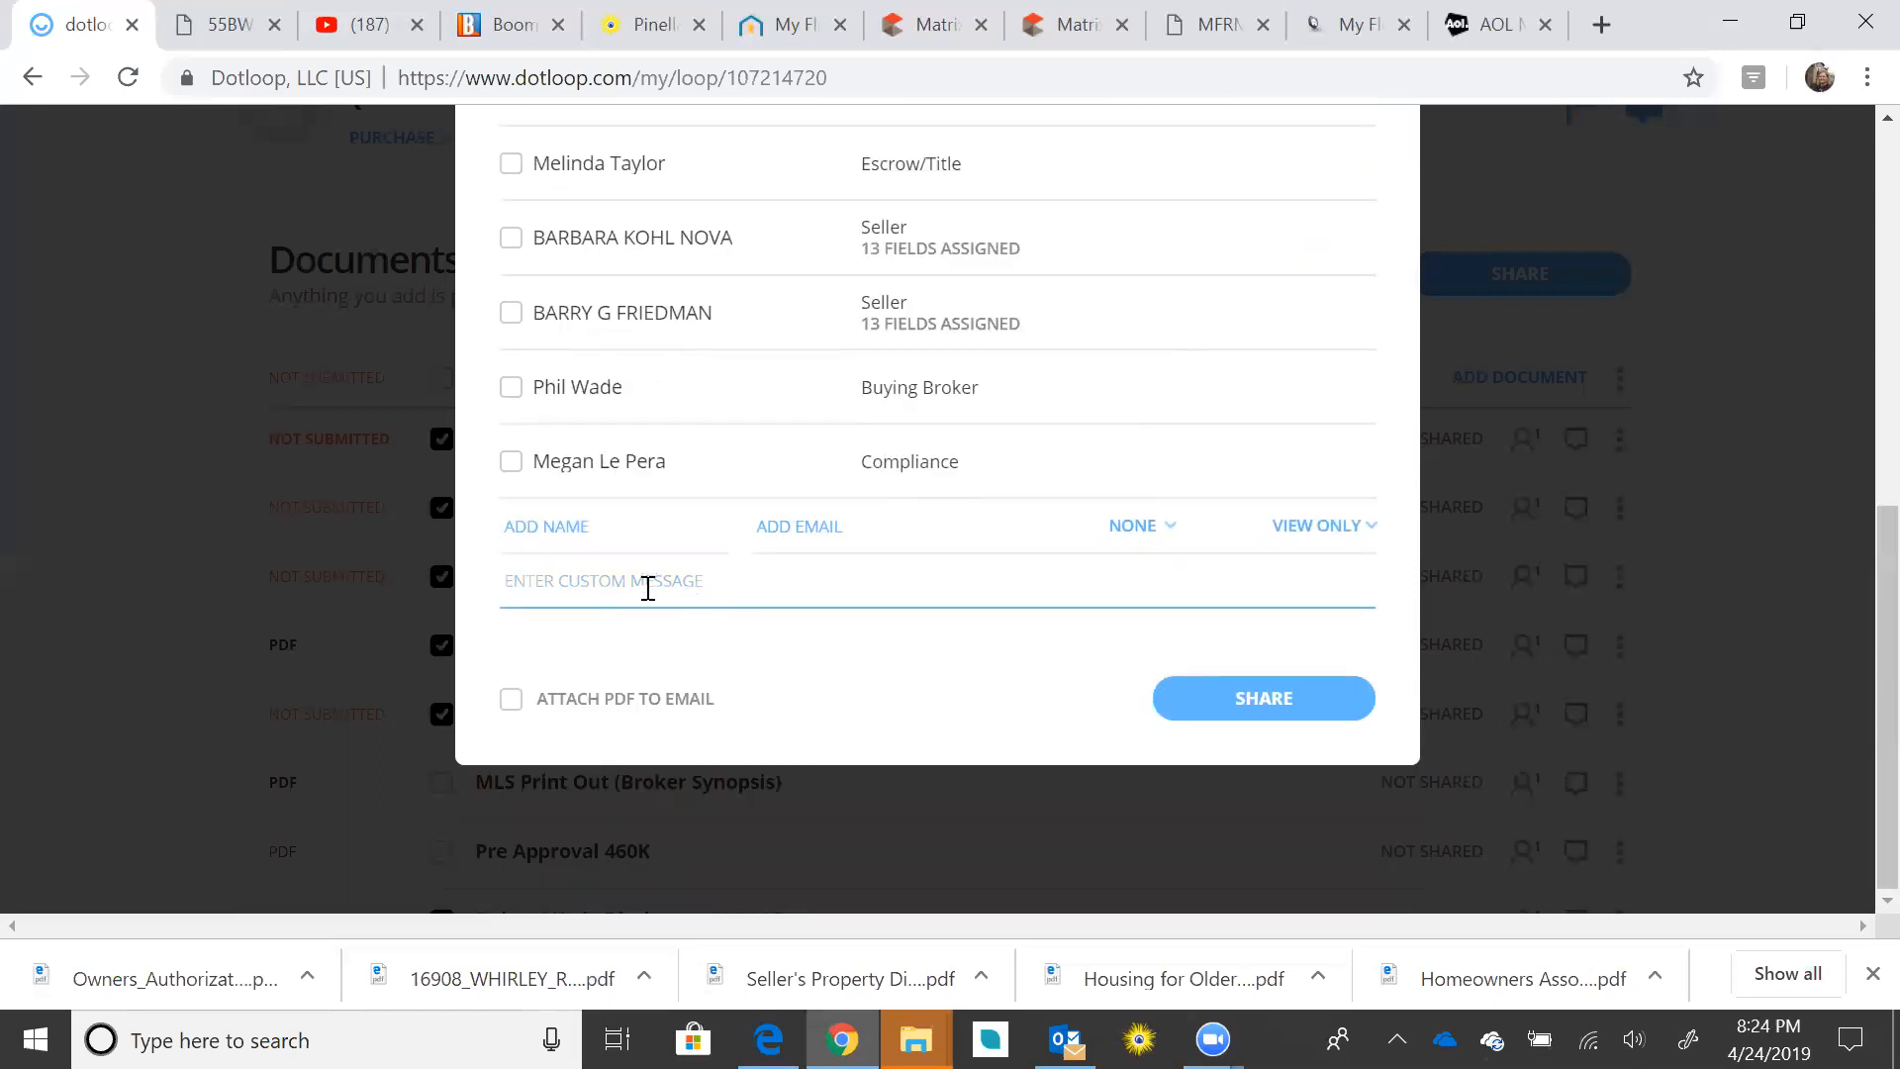
{"action": "type", "text": "Please "}
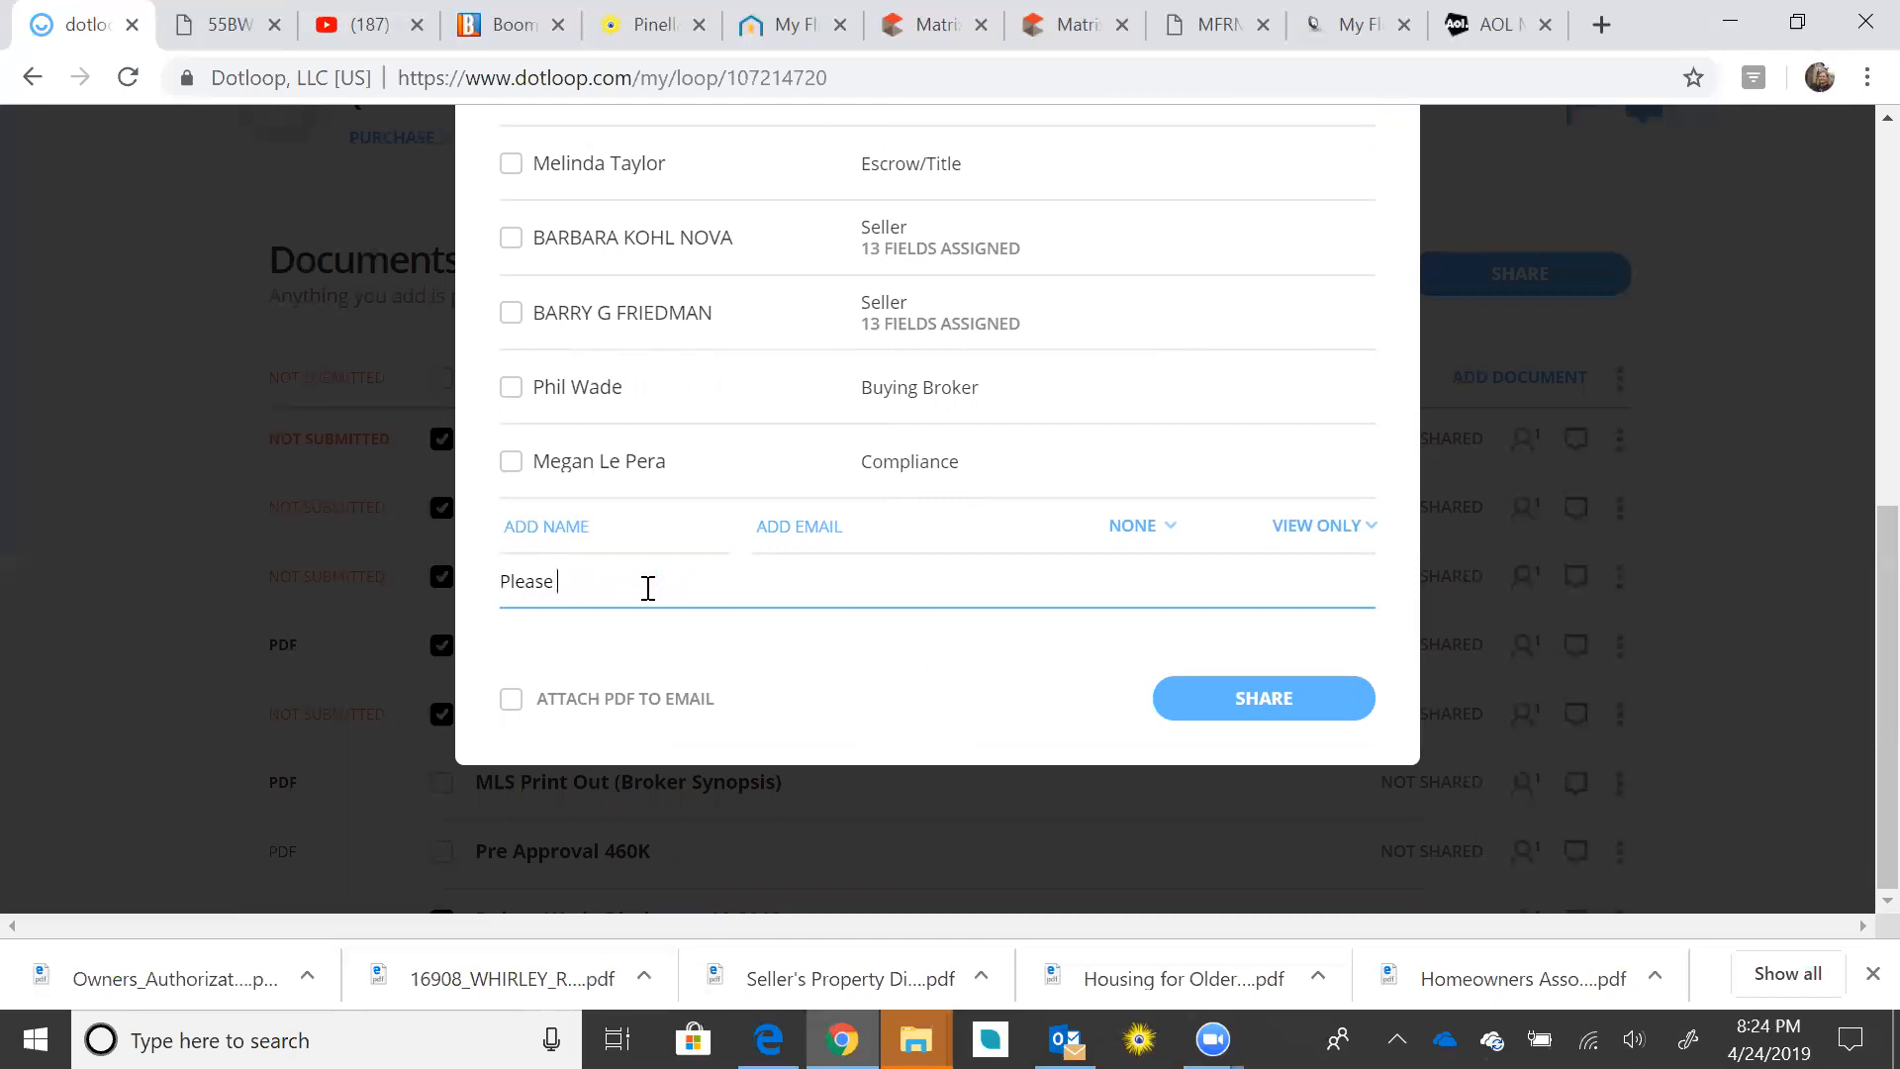
{"action": "type", "text": "reiew and"}
{"action": "key", "text": "BackSpace"}
{"action": "key", "text": "BackSpace"}
{"action": "key", "text": "BackSpace"}
{"action": "key", "text": "BackSpace"}
{"action": "key", "text": "BackSpace"}
{"action": "key", "text": "BackSpace"}
{"action": "type", "text": "view and sign.  I am avialable"}
{"action": "key", "text": "BackSpace"}
{"action": "key", "text": "BackSpace"}
{"action": "key", "text": "BackSpace"}
{"action": "key", "text": "BackSpace"}
{"action": "key", "text": "BackSpace"}
{"action": "key", "text": "BackSpace"}
{"action": "key", "text": "BackSpace"}
{"action": "key", "text": "BackSpace"}
{"action": "type", "text": "a"}
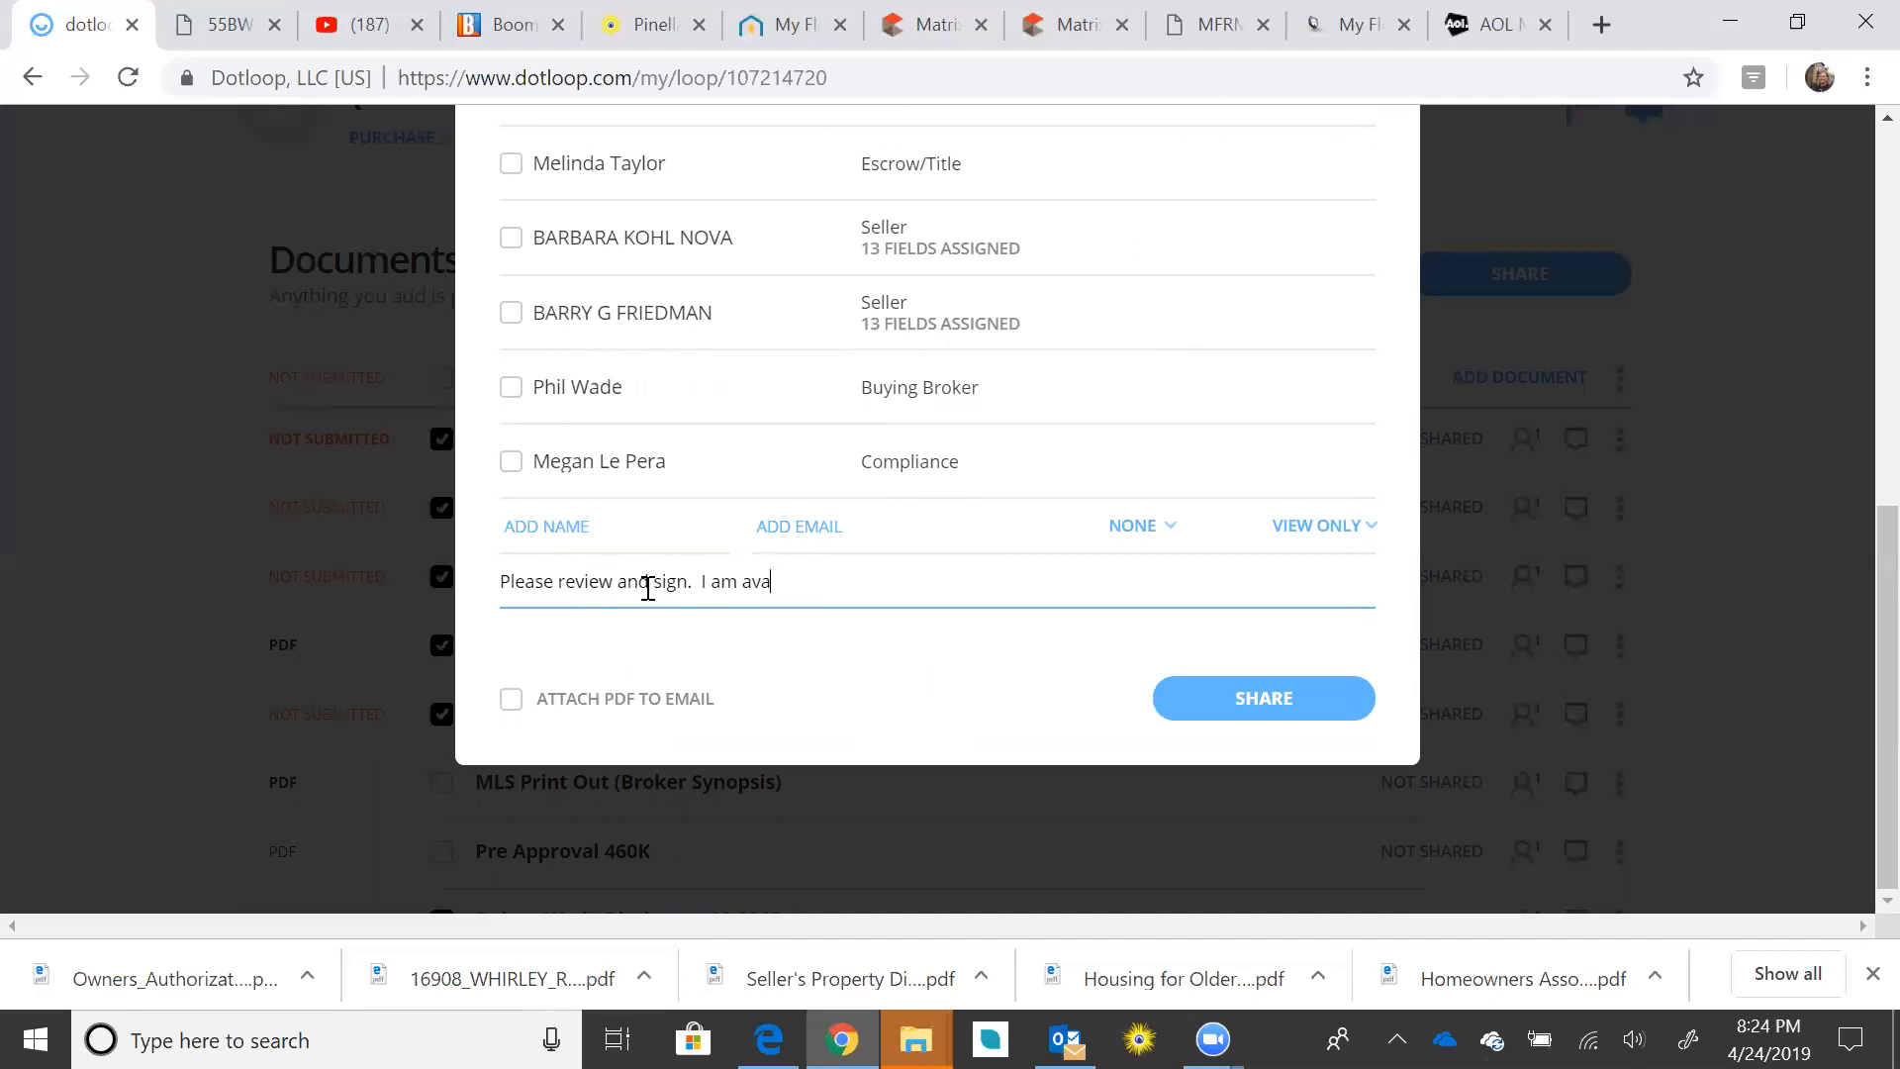
{"action": "type", "text": "ilable if you have questions."}
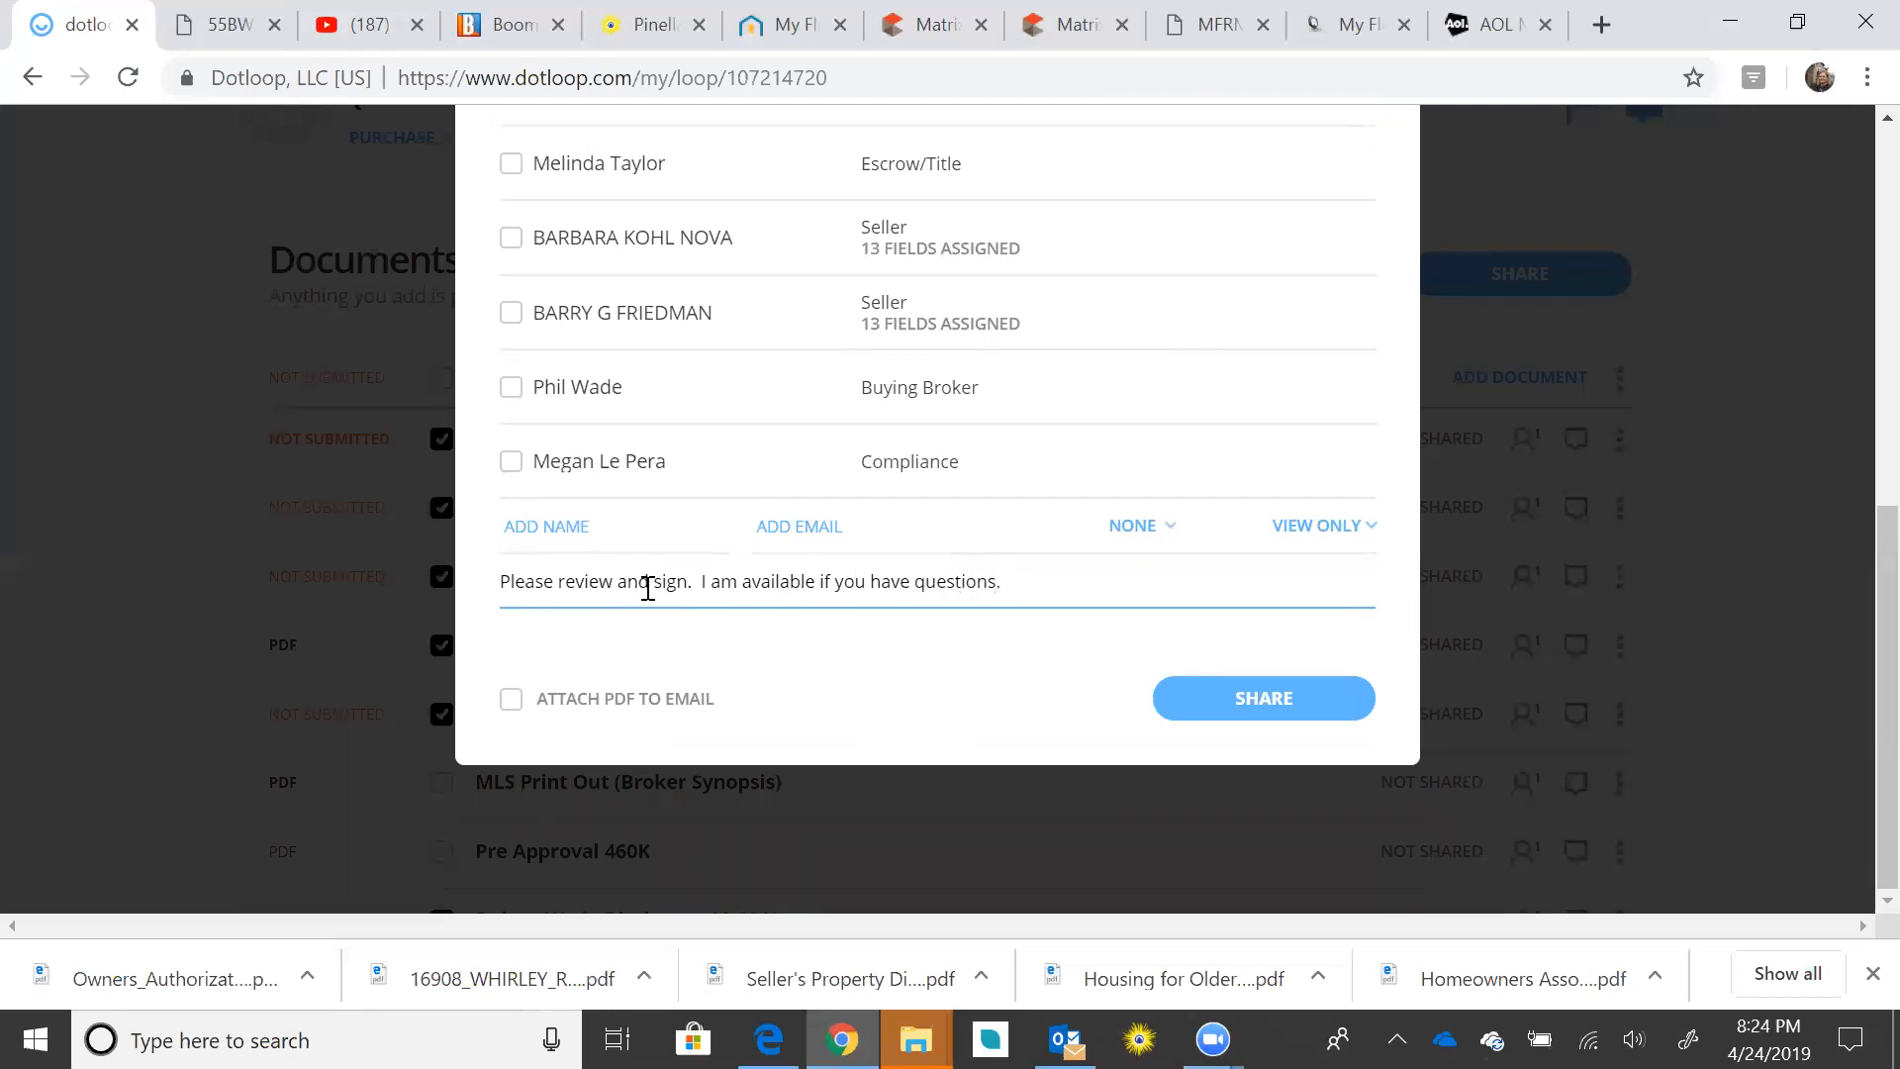
{"action": "left_click", "coordinate": [1284, 719]}
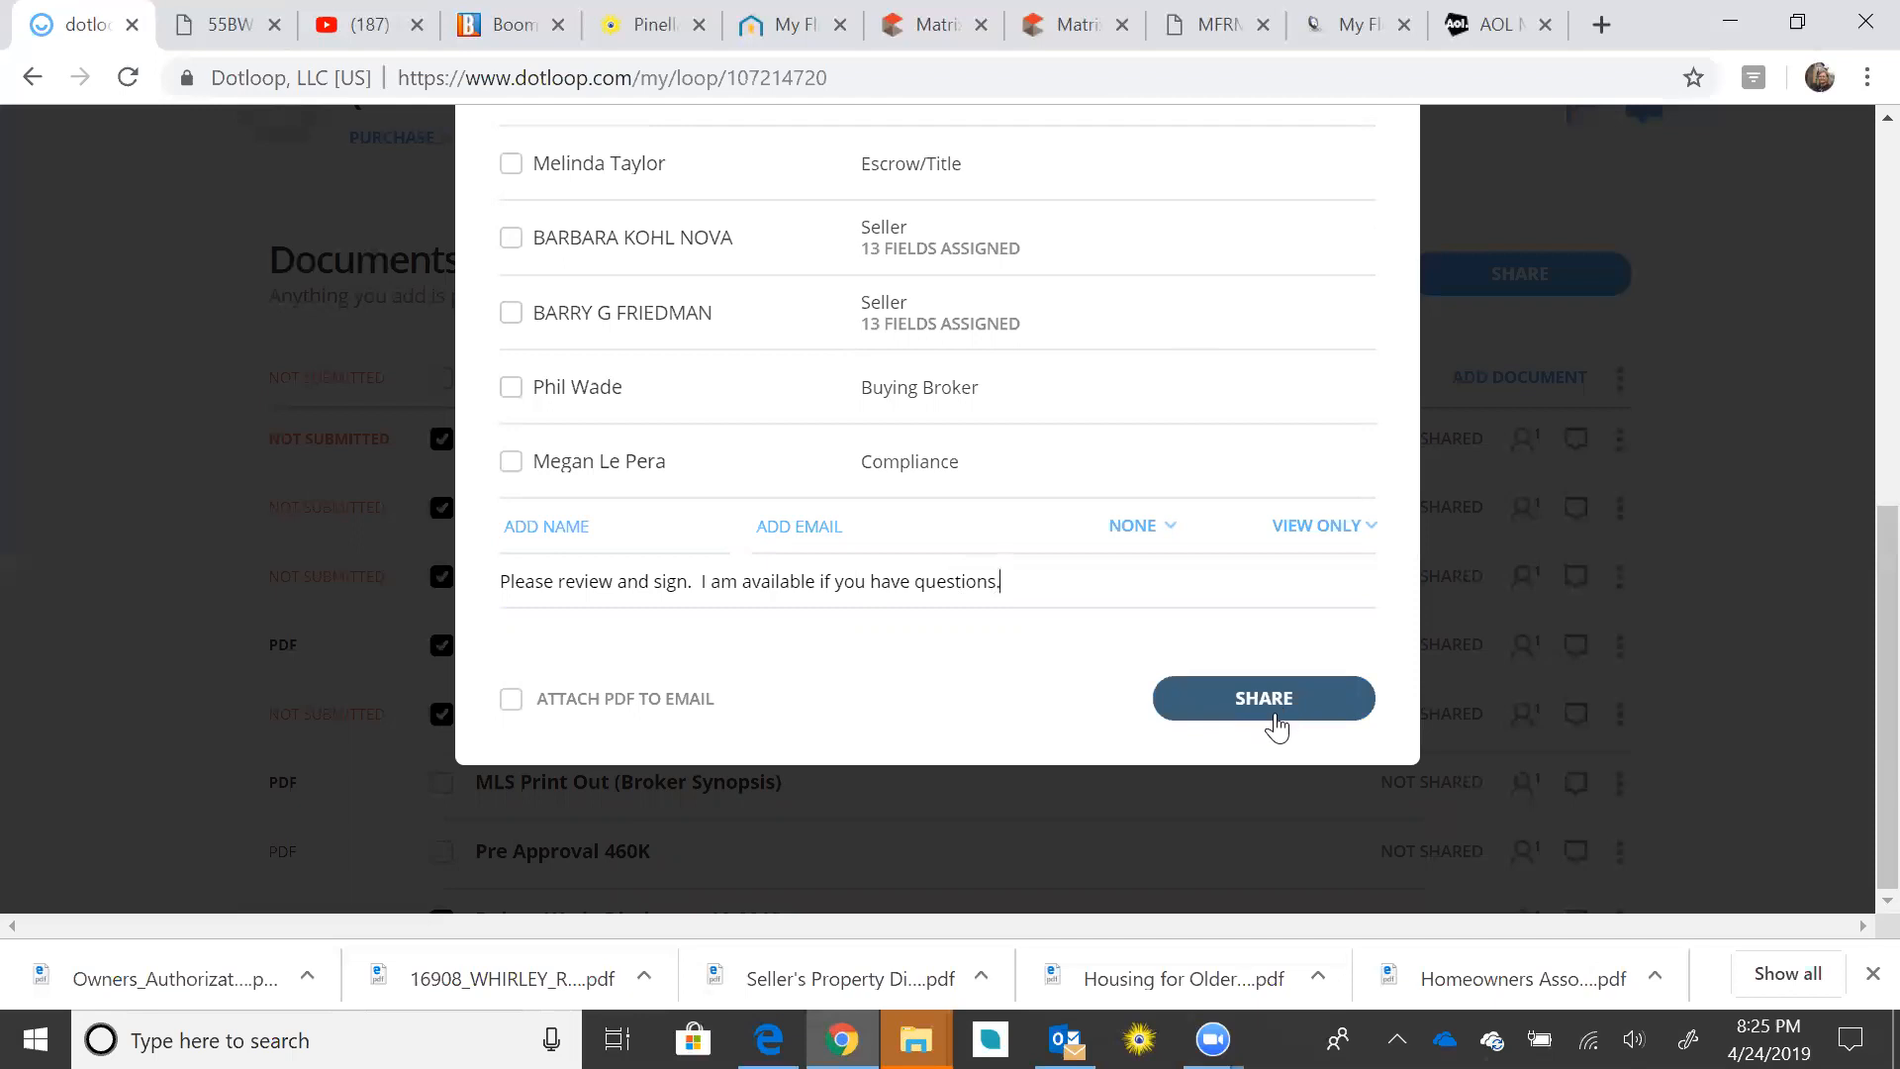
{"action": "left_click", "coordinate": [1275, 705]}
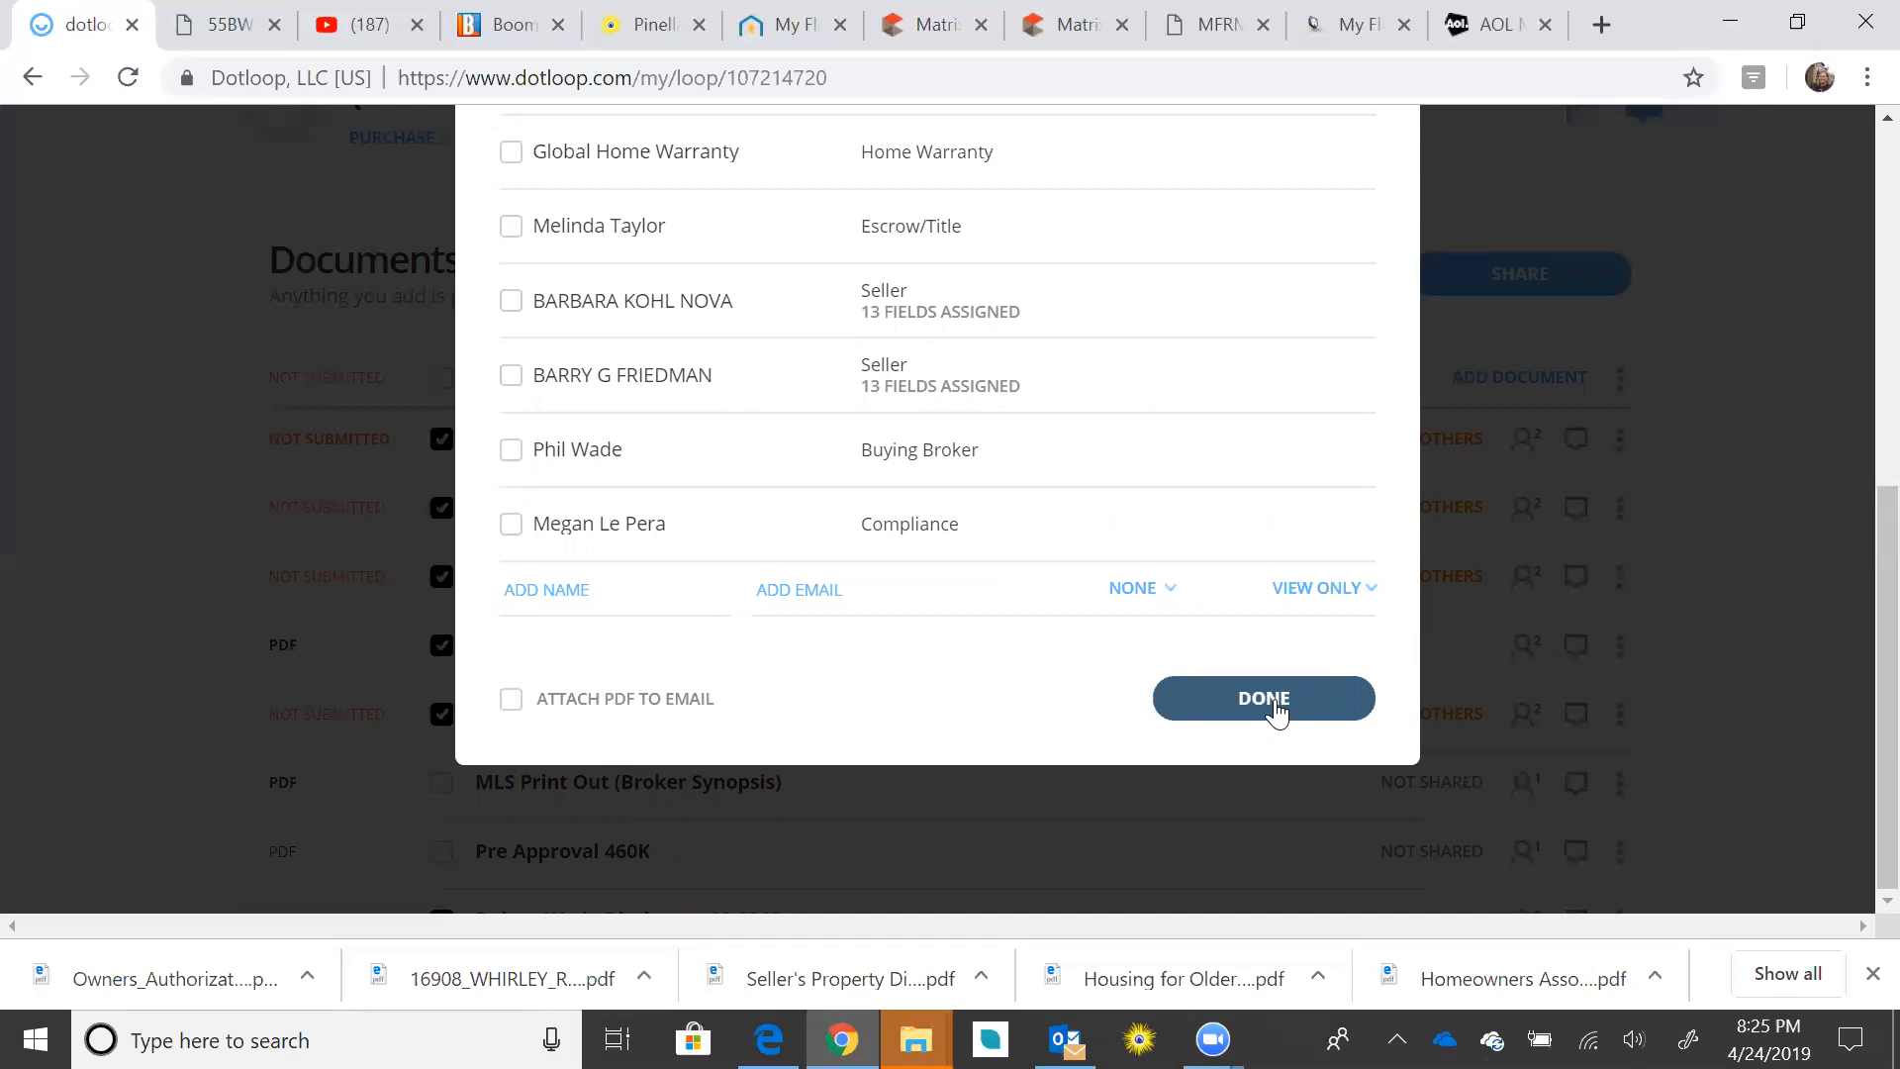
{"action": "left_click", "coordinate": [1261, 704]}
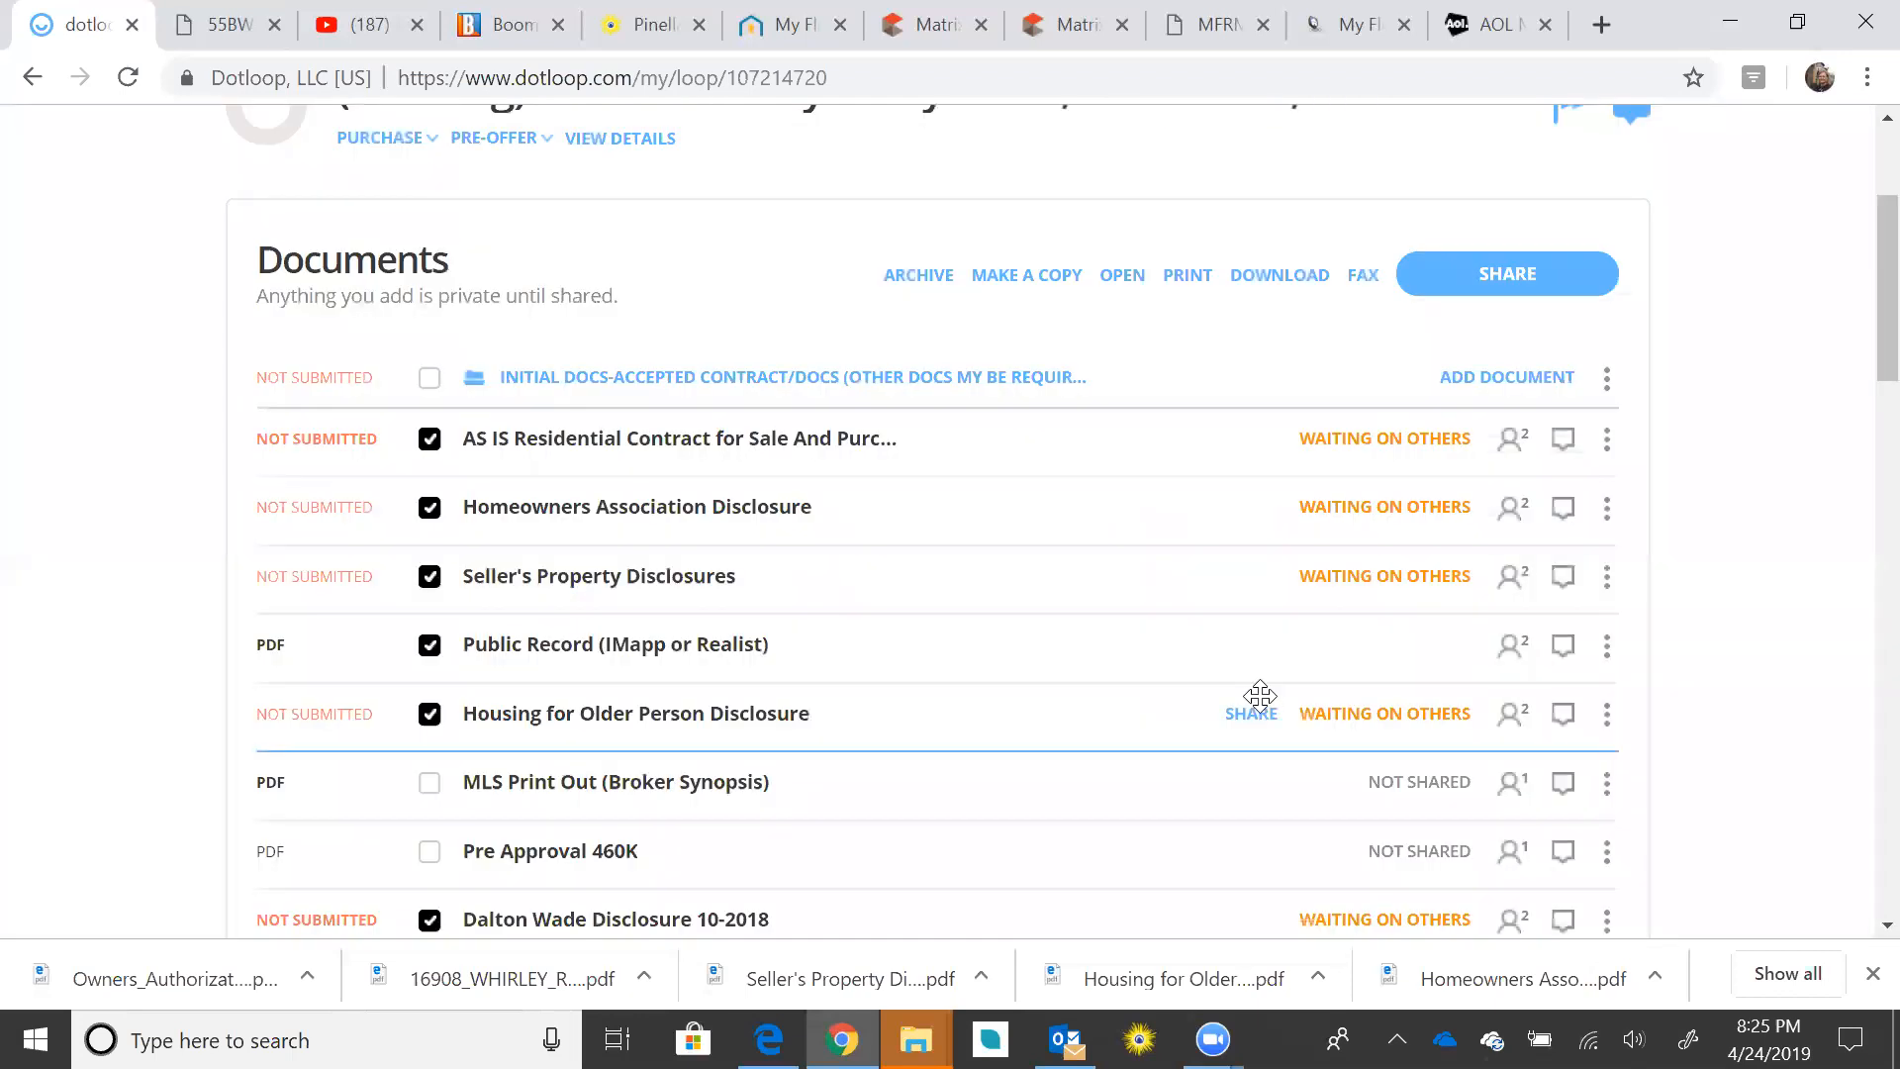
Step: Check the documents' Waiting on Others statuses, then switch to the AOL Mail inbox
{"action": "mouse_move", "coordinate": [1414, 508]}
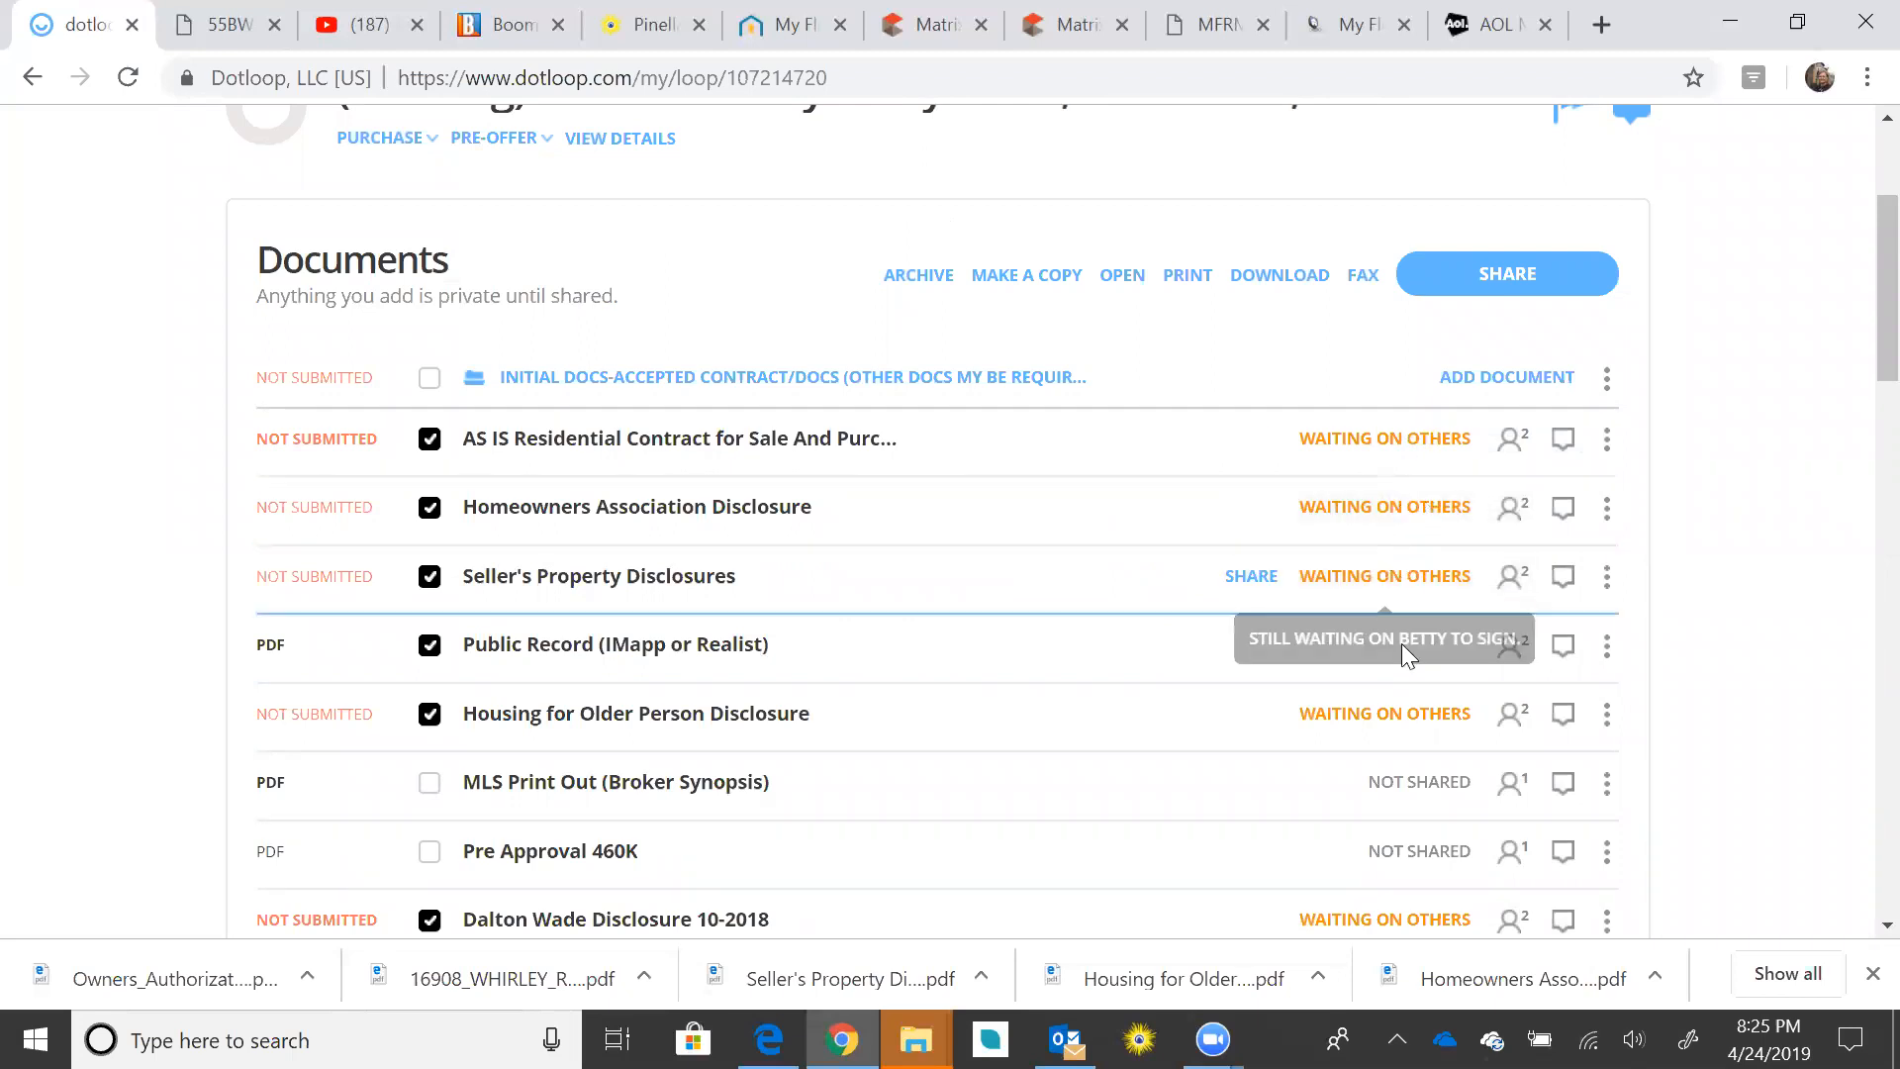
{"action": "scroll", "coordinate": [1228, 666], "scroll_direction": "down", "scroll_amount": 3}
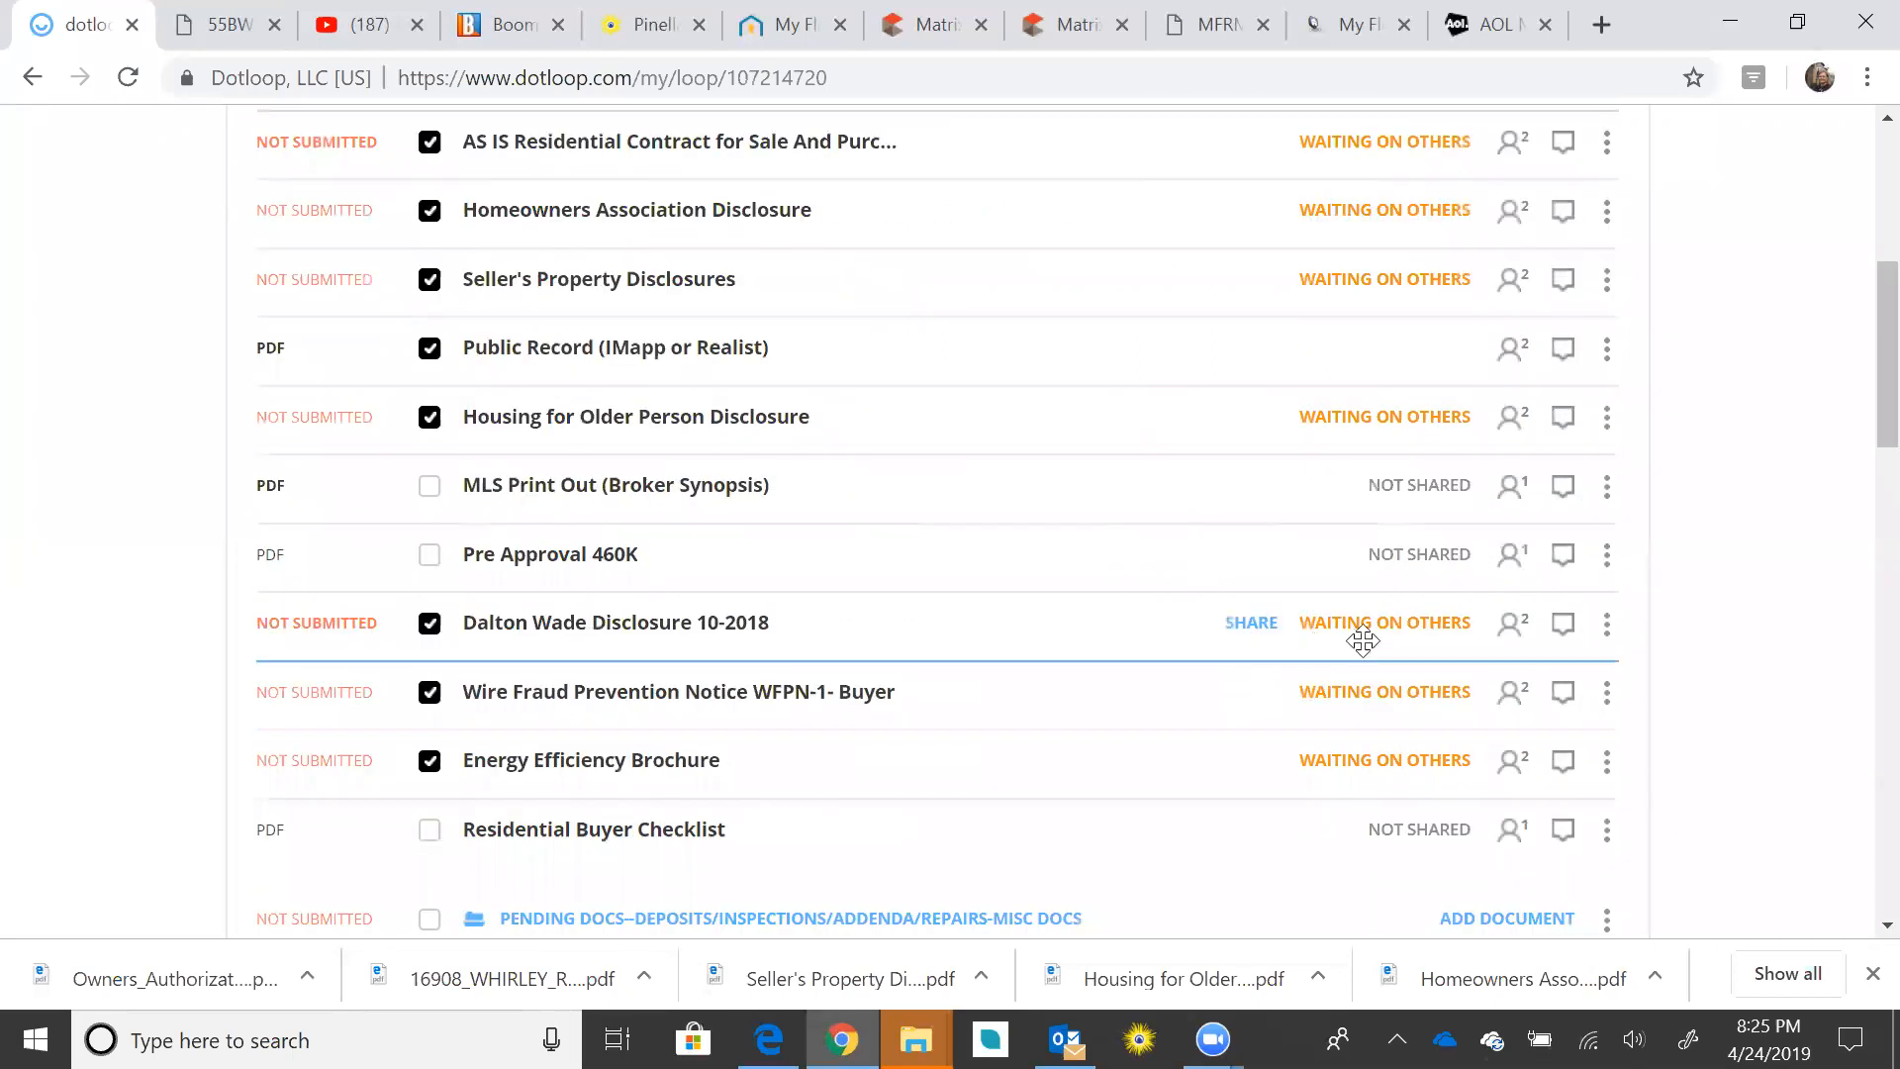
{"action": "mouse_move", "coordinate": [1393, 692]}
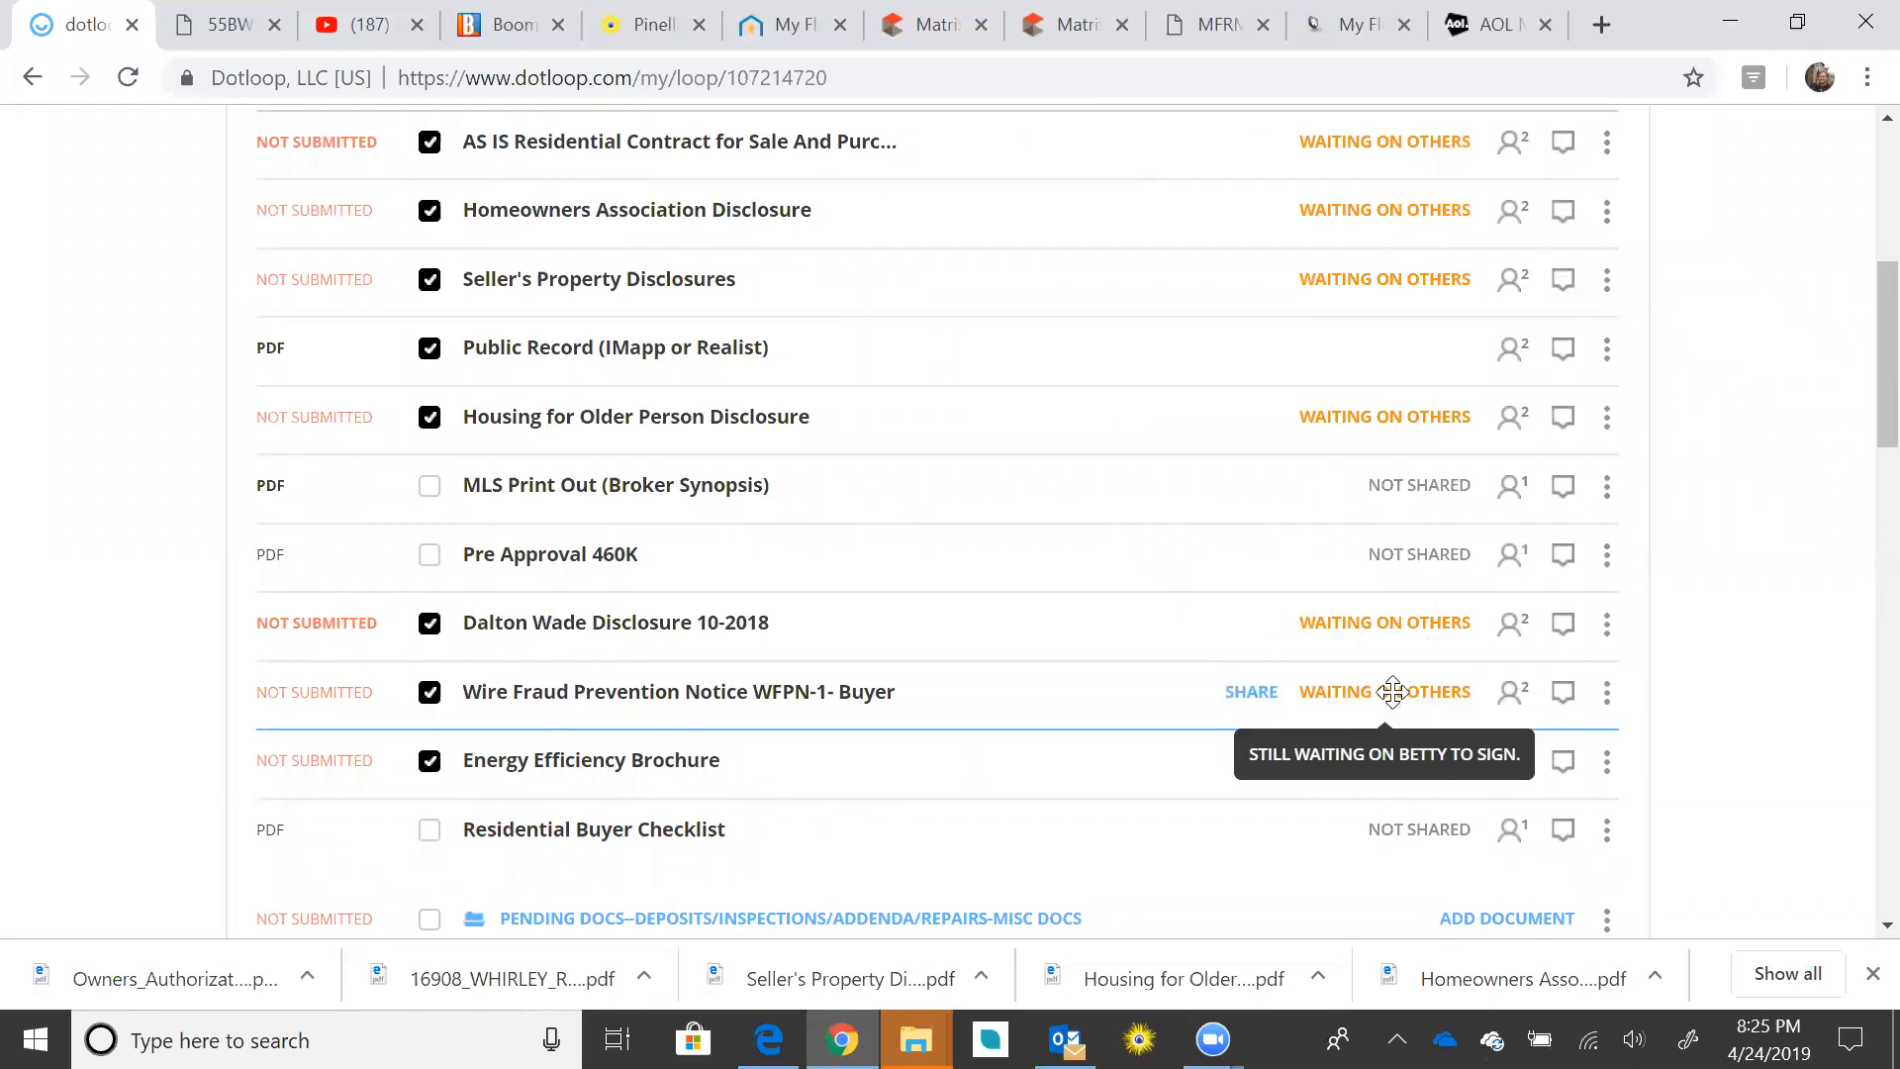
{"action": "mouse_move", "coordinate": [1394, 759]}
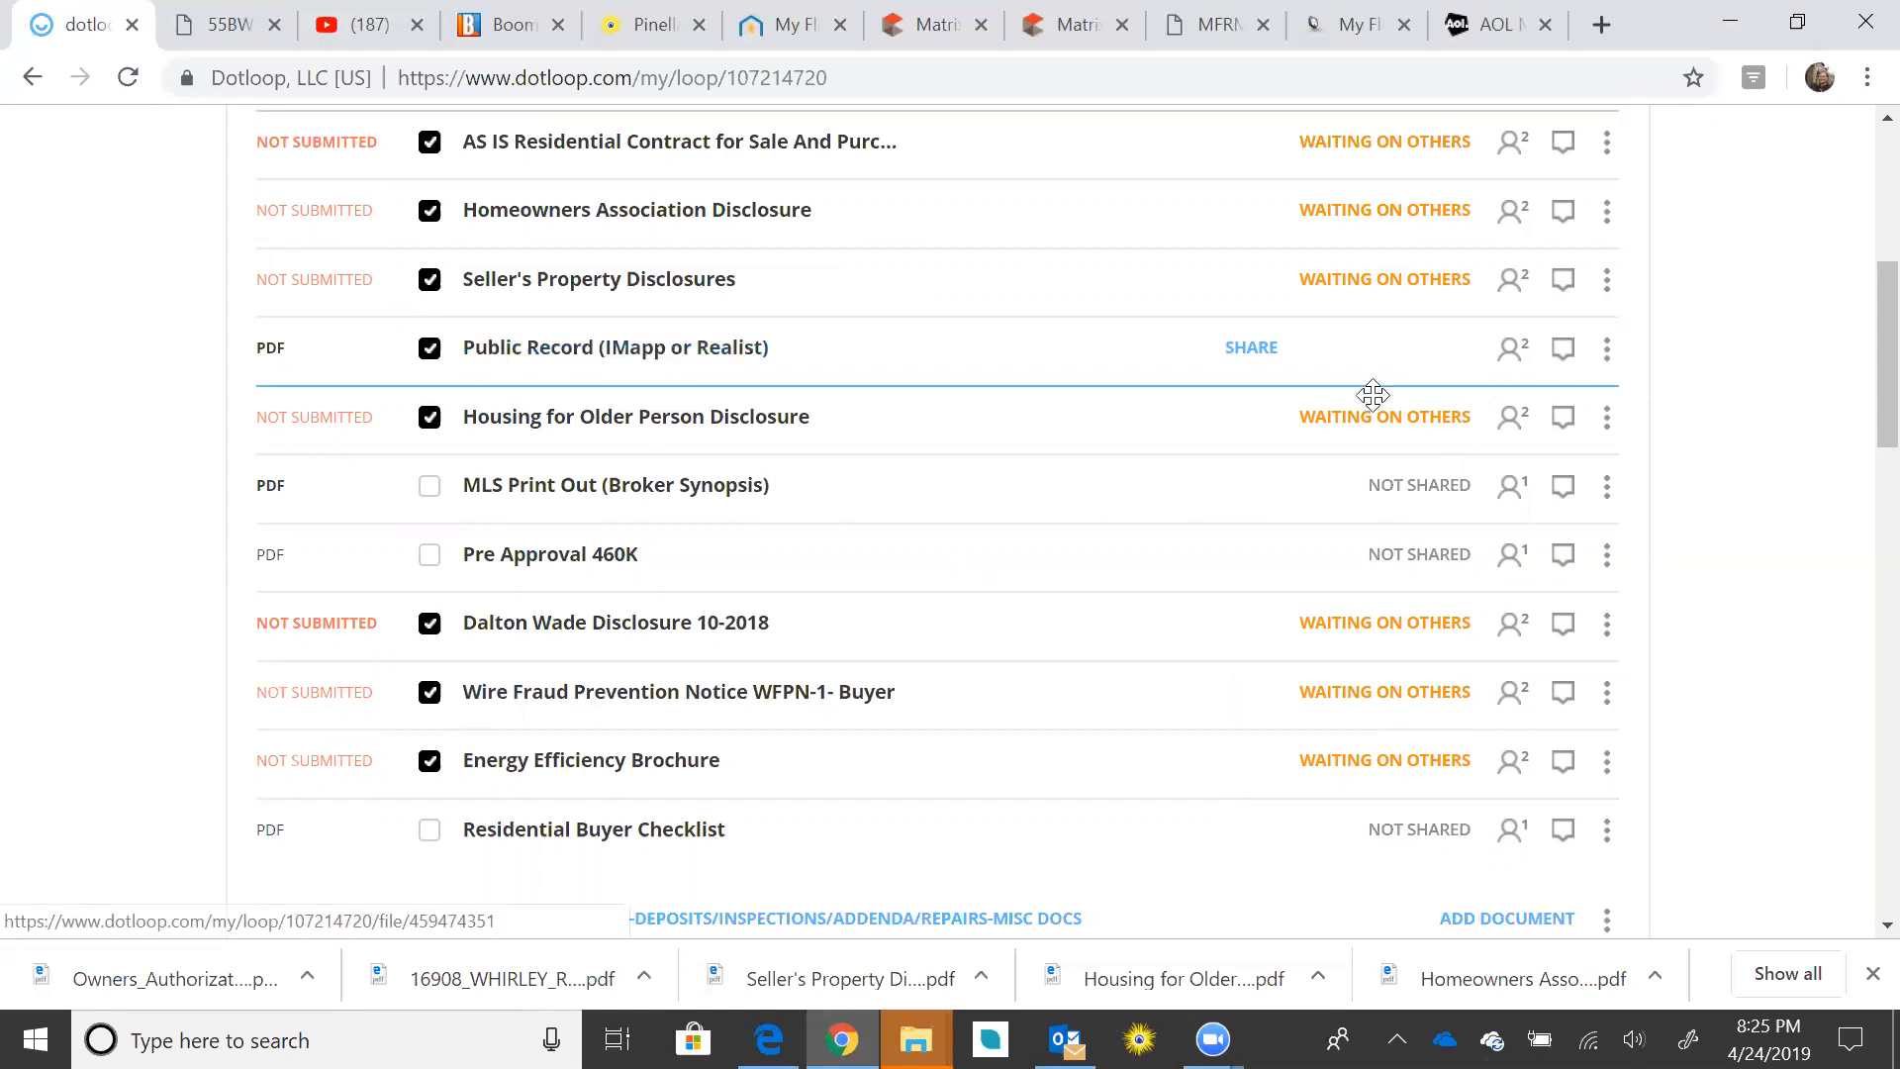
{"action": "mouse_move", "coordinate": [1508, 358]}
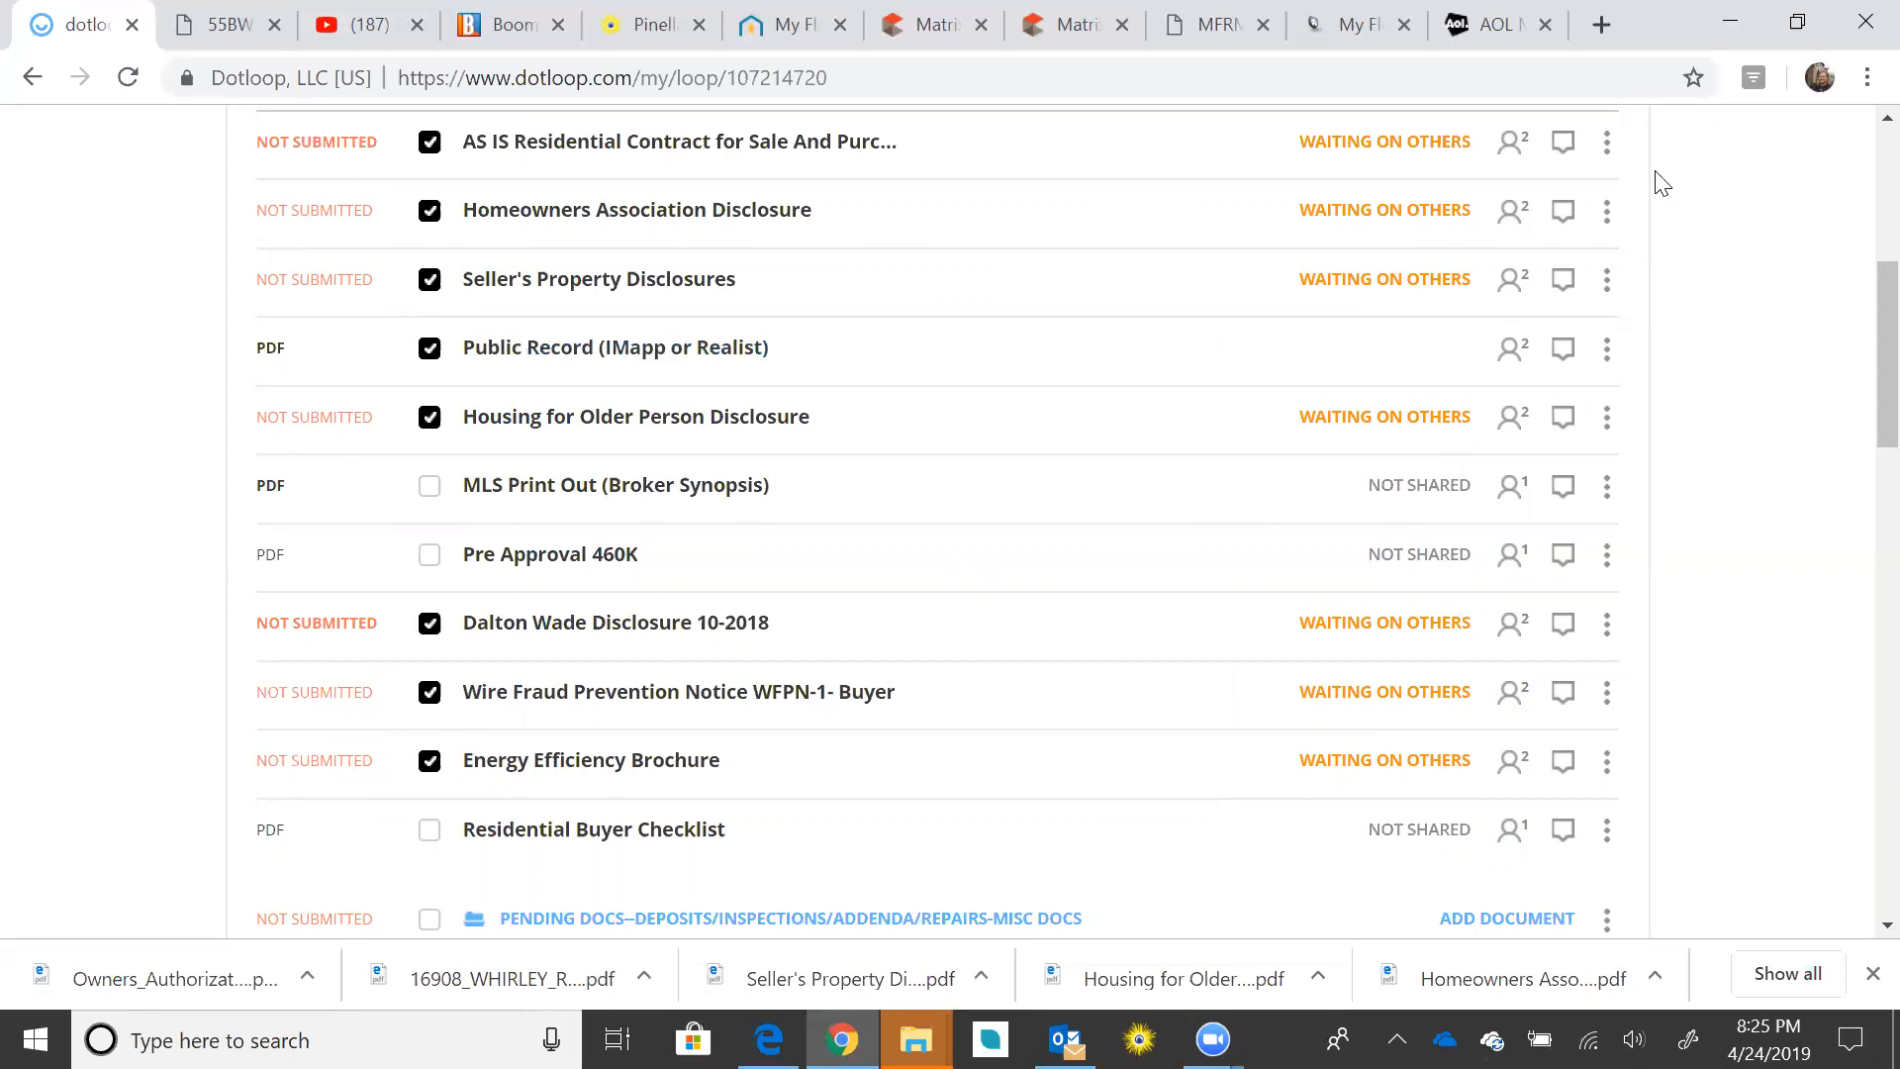
{"action": "left_click", "coordinate": [1483, 30]}
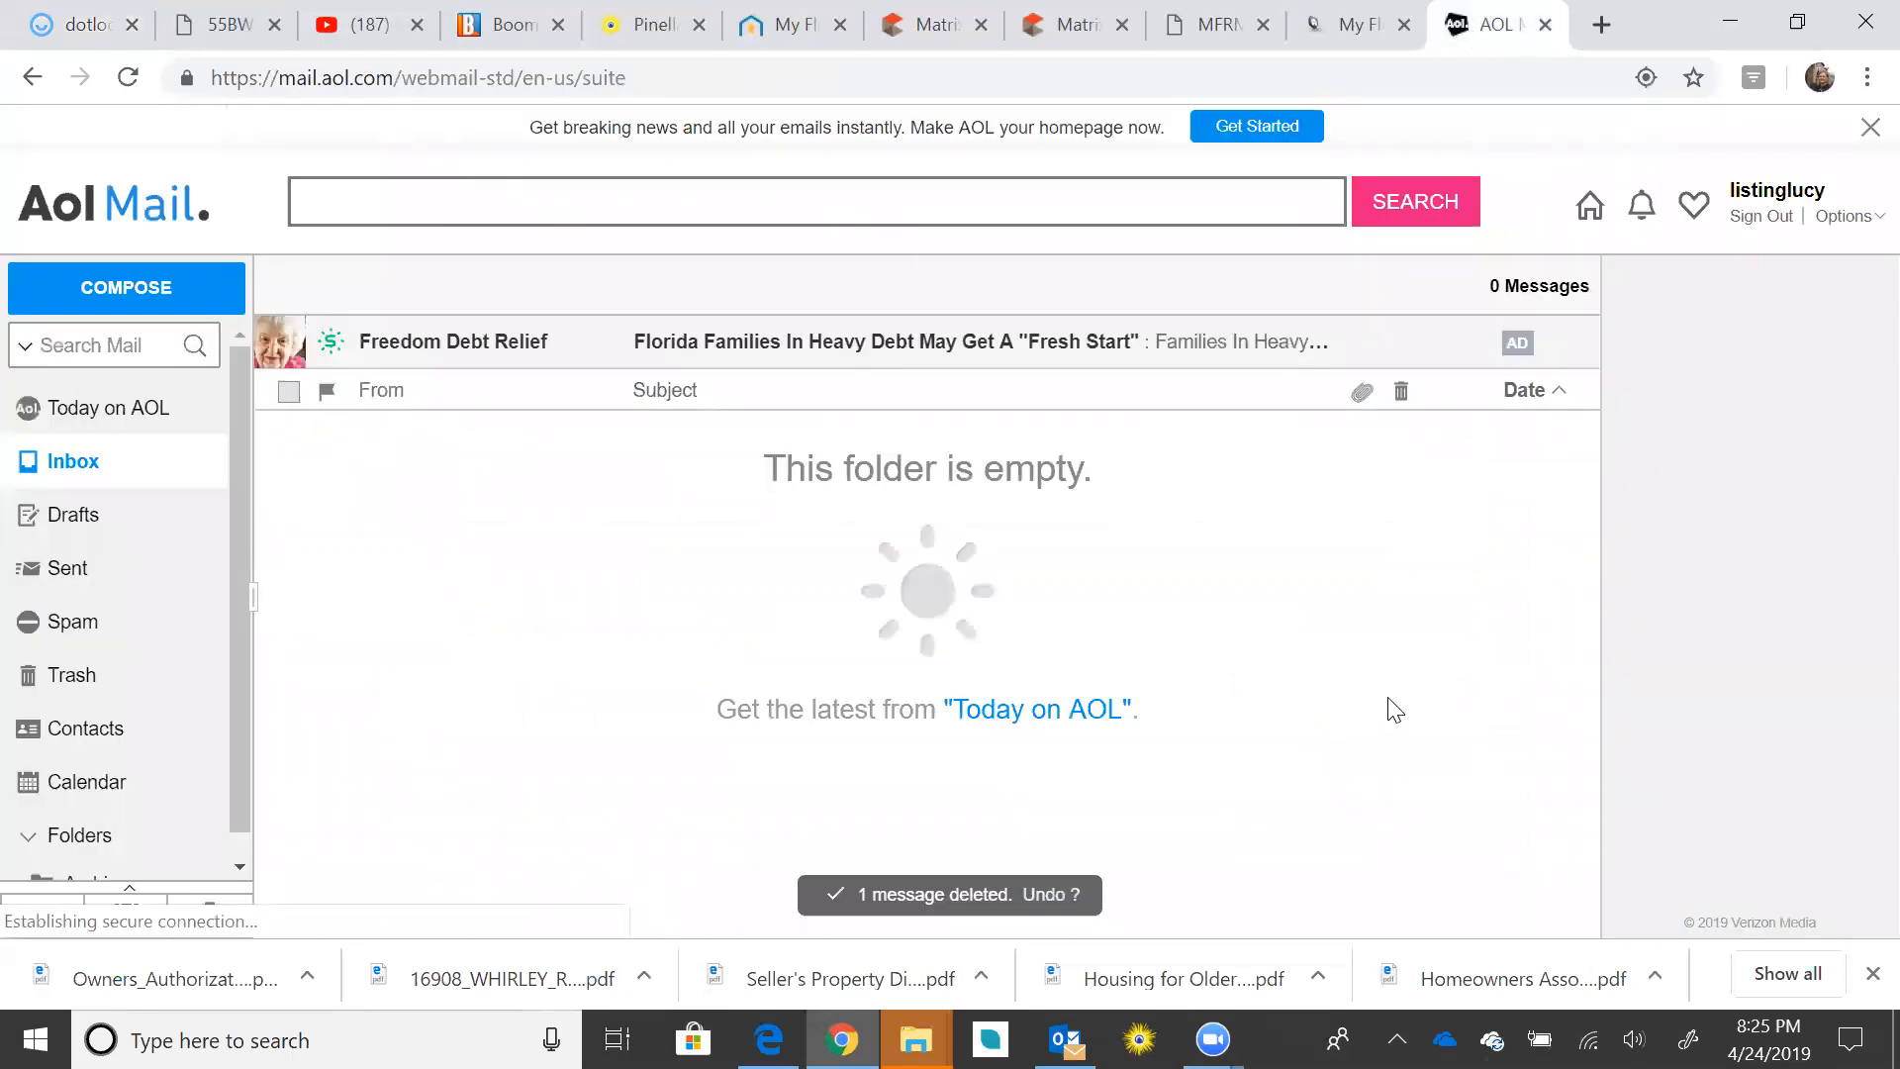
Step: Refresh the AOL inbox, then sign out of the current AOL Mail account
{"action": "left_click", "coordinate": [73, 469]}
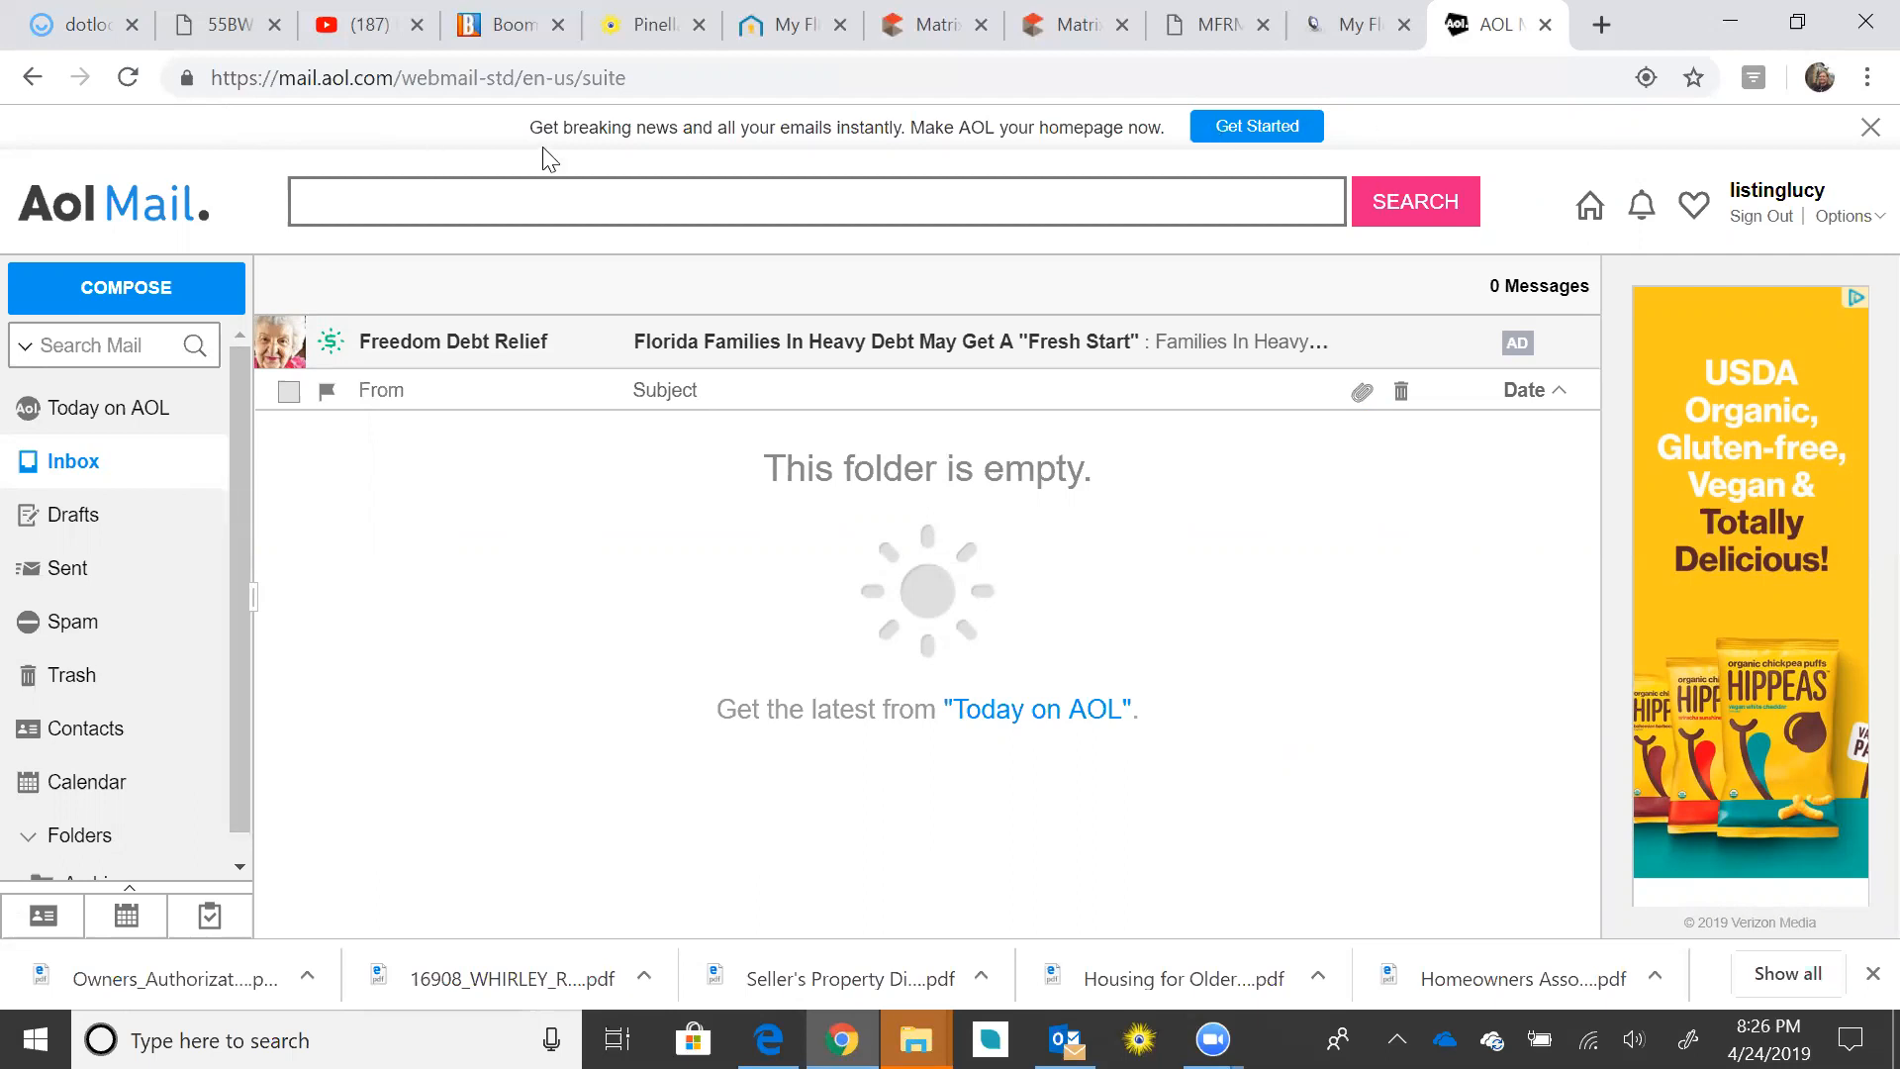
{"action": "left_click", "coordinate": [1779, 220]}
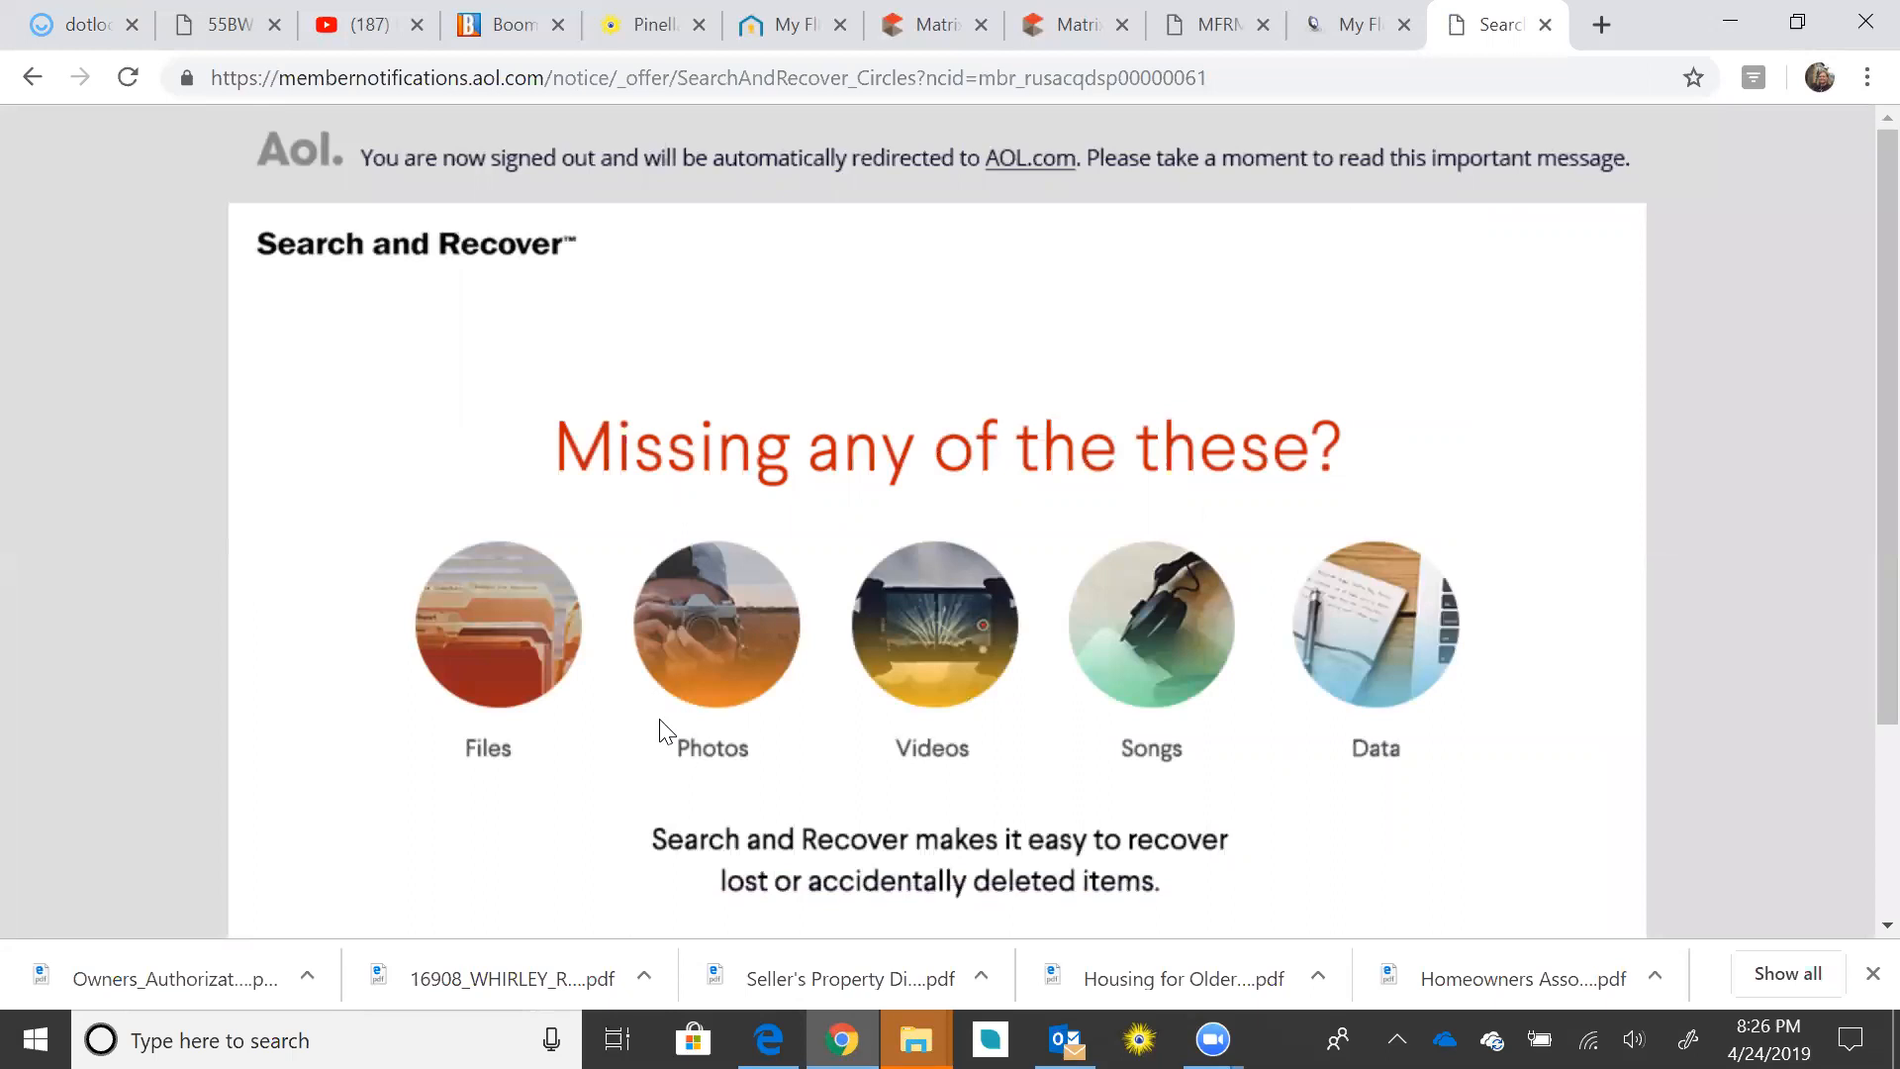
{"action": "scroll", "coordinate": [661, 732], "scroll_direction": "down", "scroll_amount": 3}
{"action": "scroll", "coordinate": [1071, 829], "scroll_direction": "up", "scroll_amount": 3}
{"action": "scroll", "coordinate": [1419, 515], "scroll_direction": "down", "scroll_amount": 3}
{"action": "scroll", "coordinate": [1416, 509], "scroll_direction": "up", "scroll_amount": 3}
{"action": "left_click", "coordinate": [487, 86]}
{"action": "type", "text": "www"}
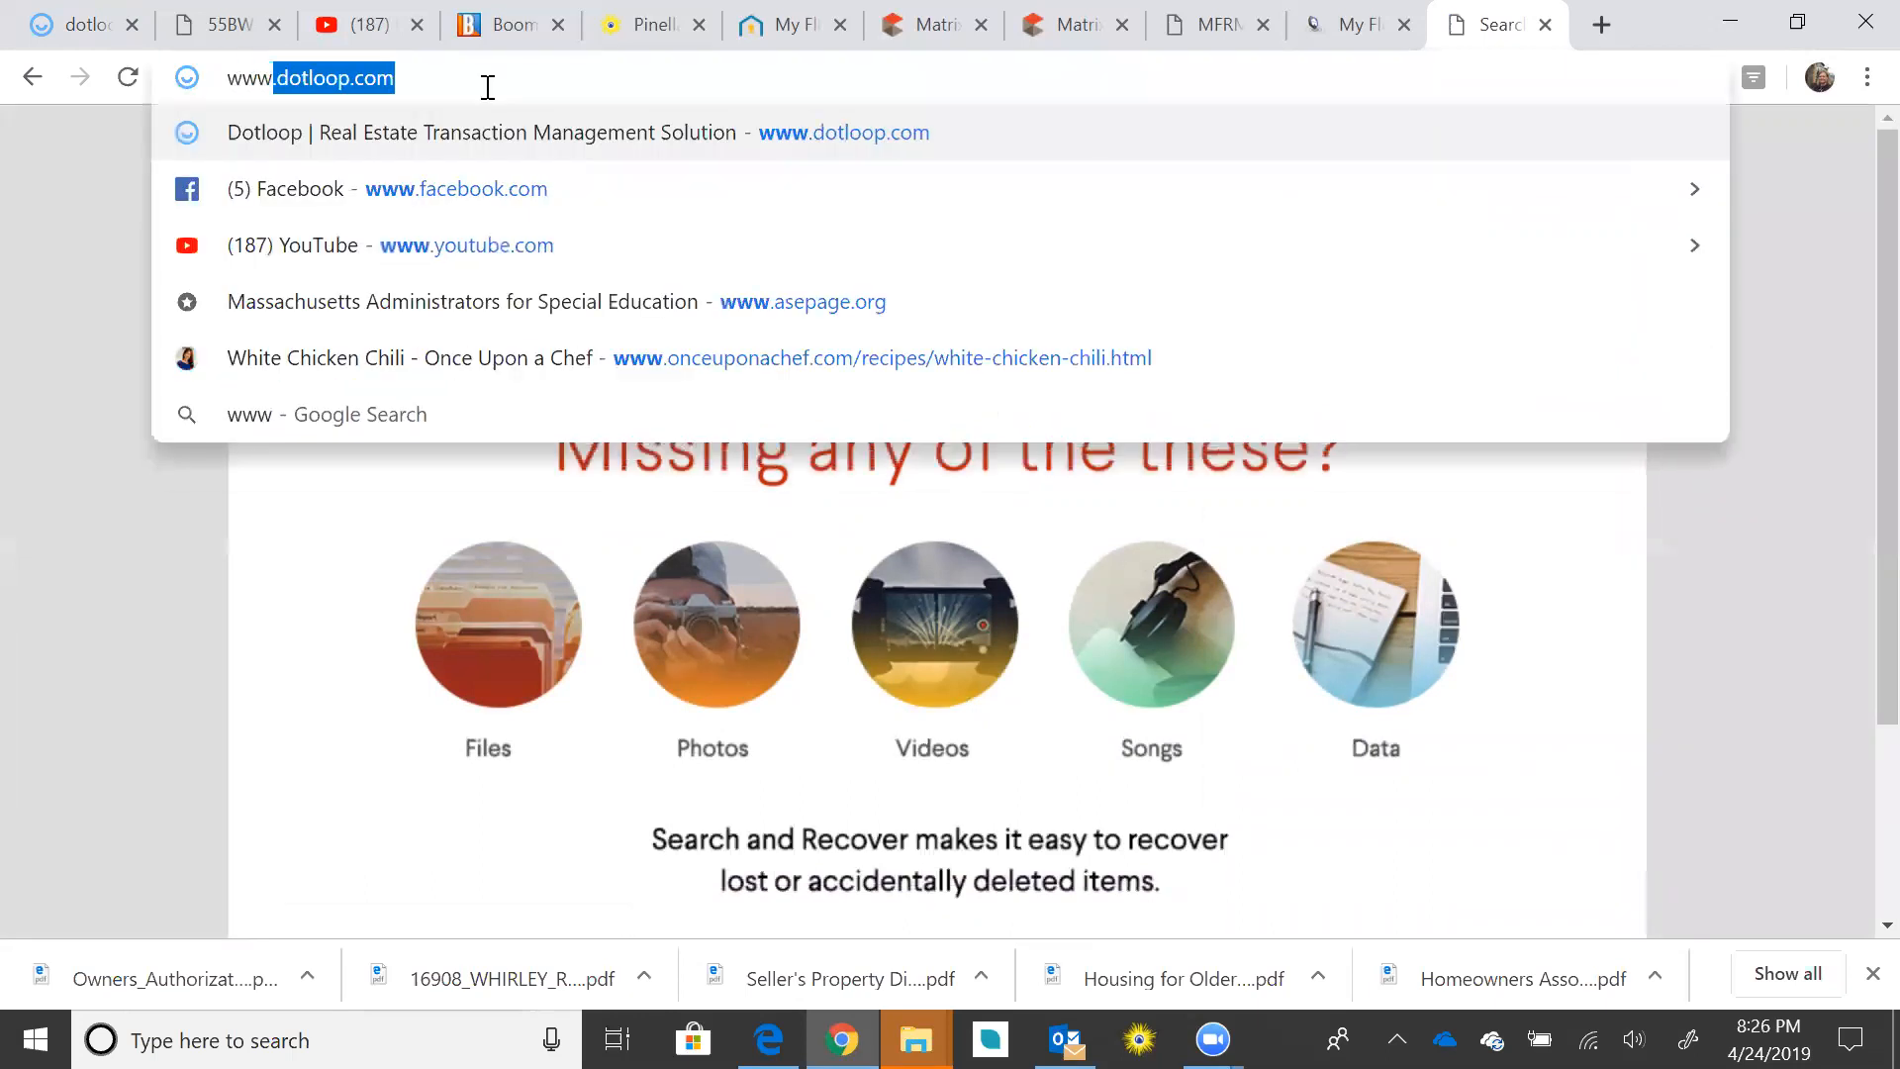
{"action": "type", "text": ".aol"}
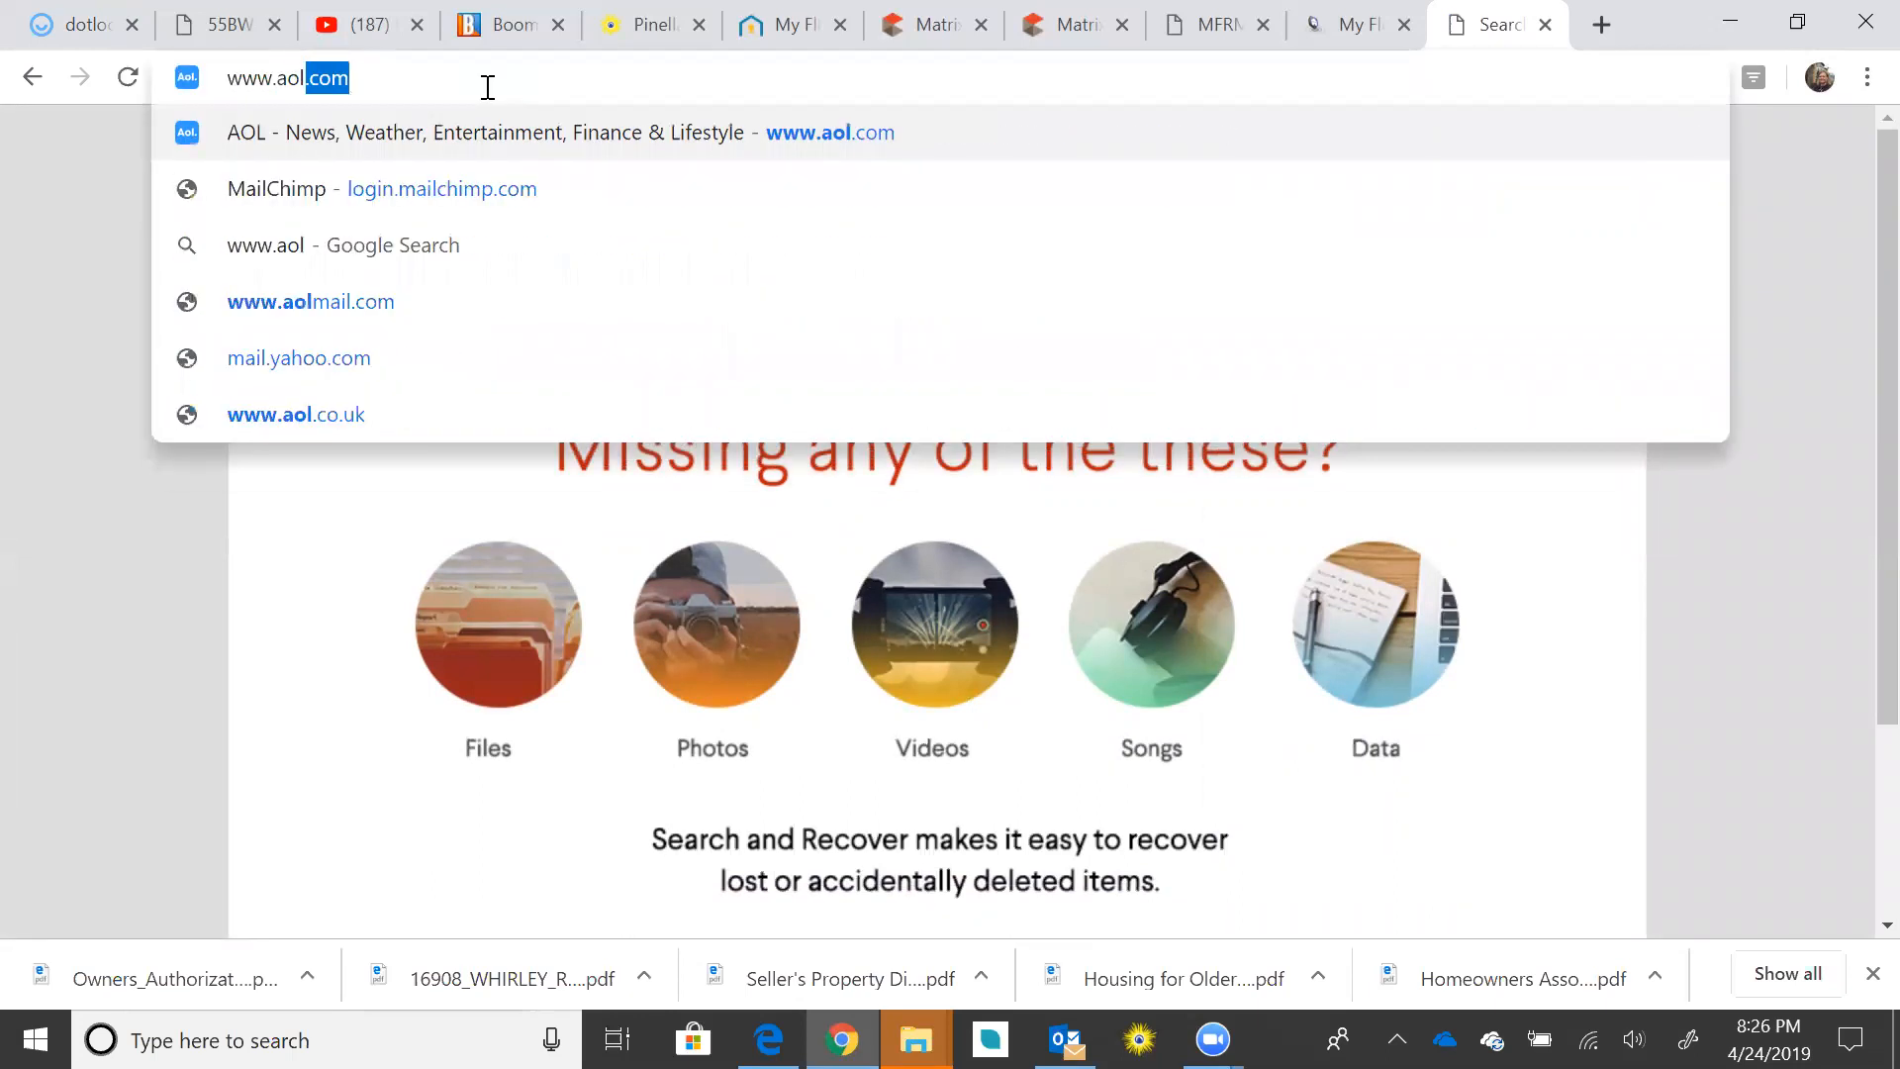
{"action": "key", "text": "Return"}
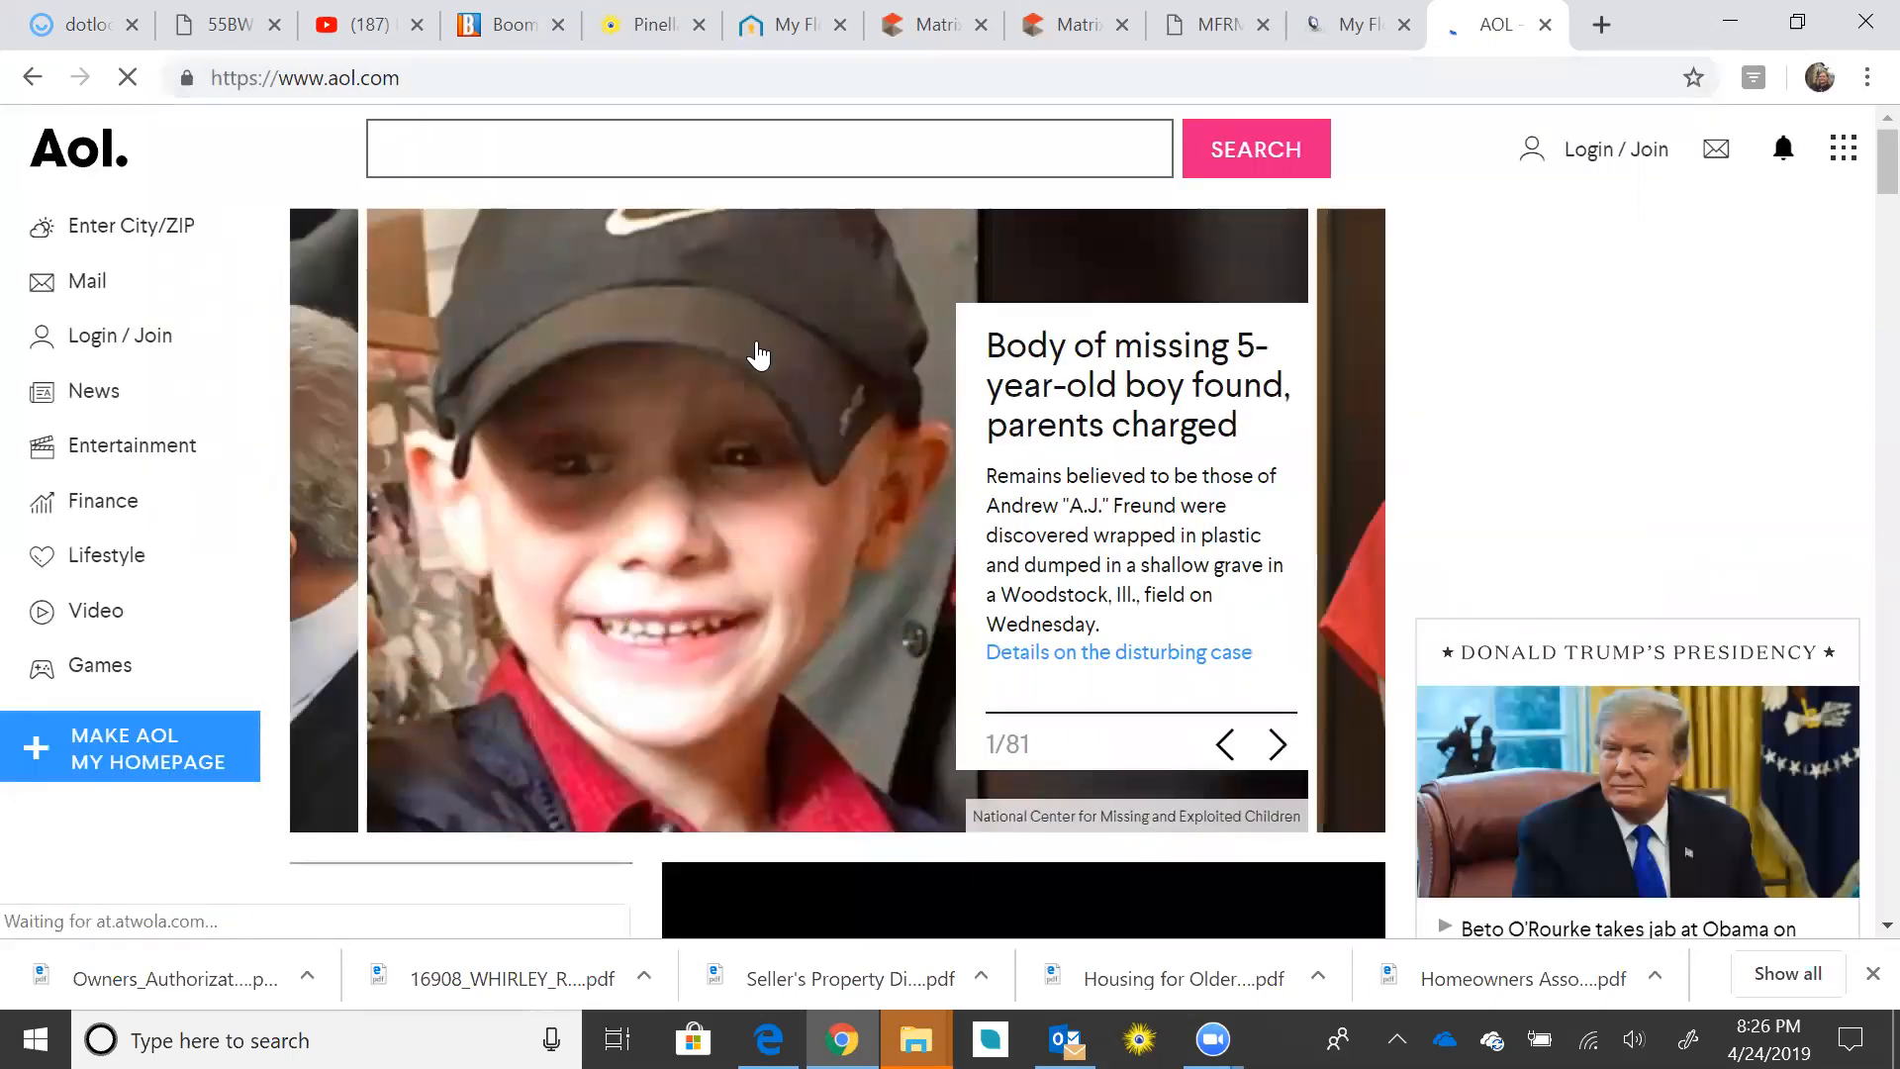
{"action": "left_click", "coordinate": [1594, 161]}
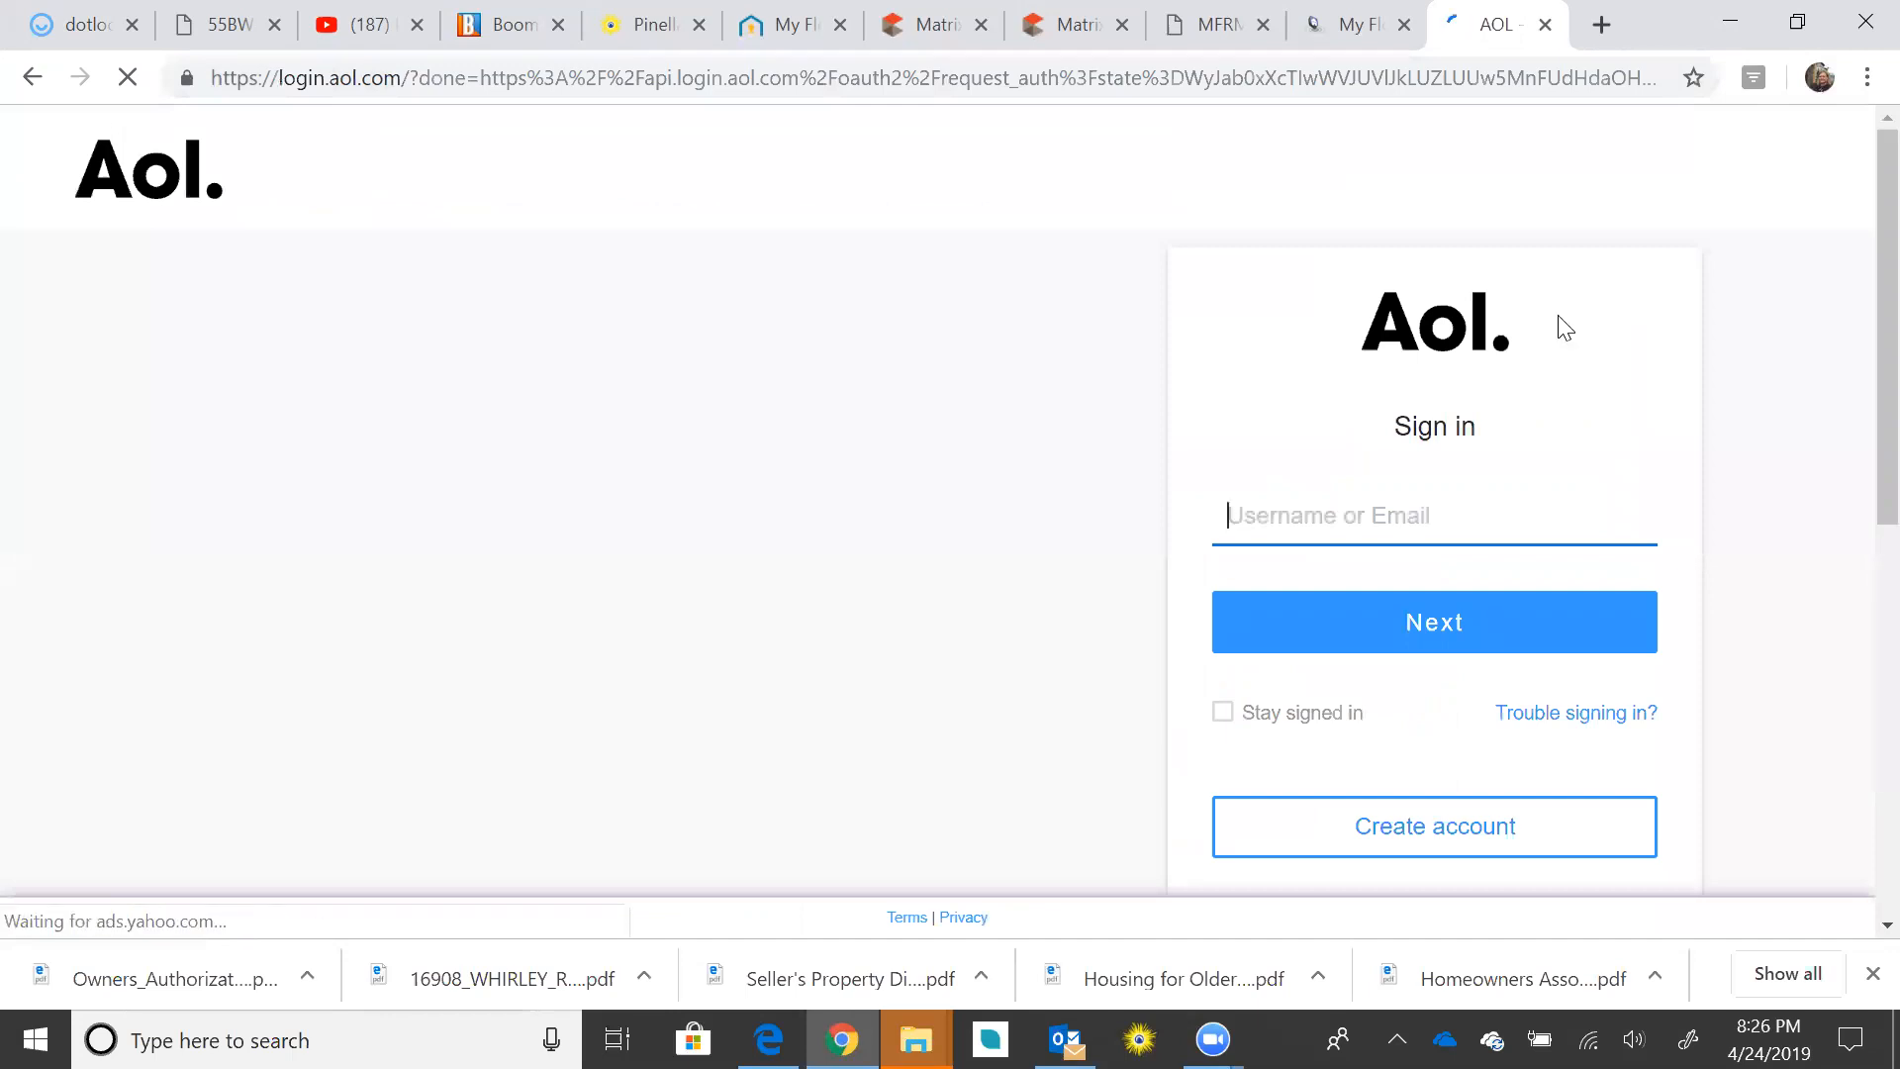
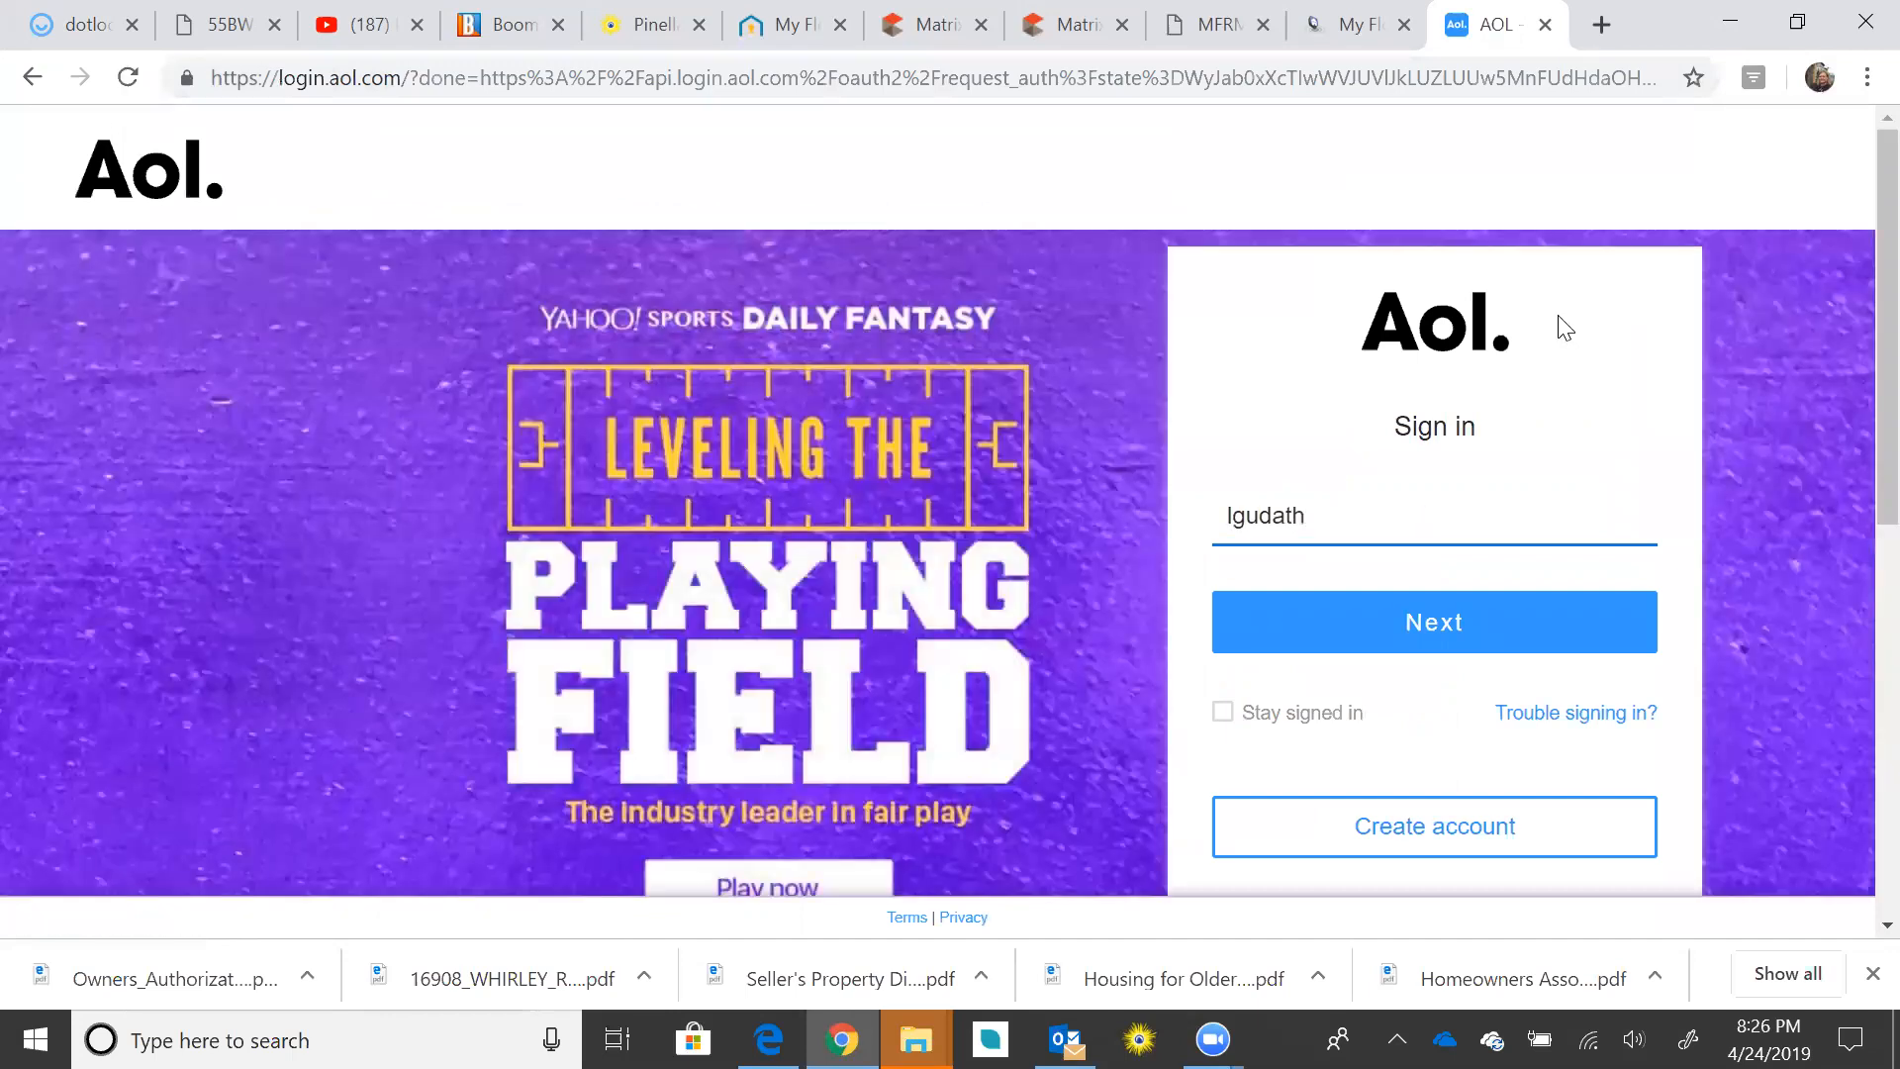
Step: Sign in with the other account's username and password, retyping the rejected password, then open Mail
{"action": "left_click", "coordinate": [1430, 618]}
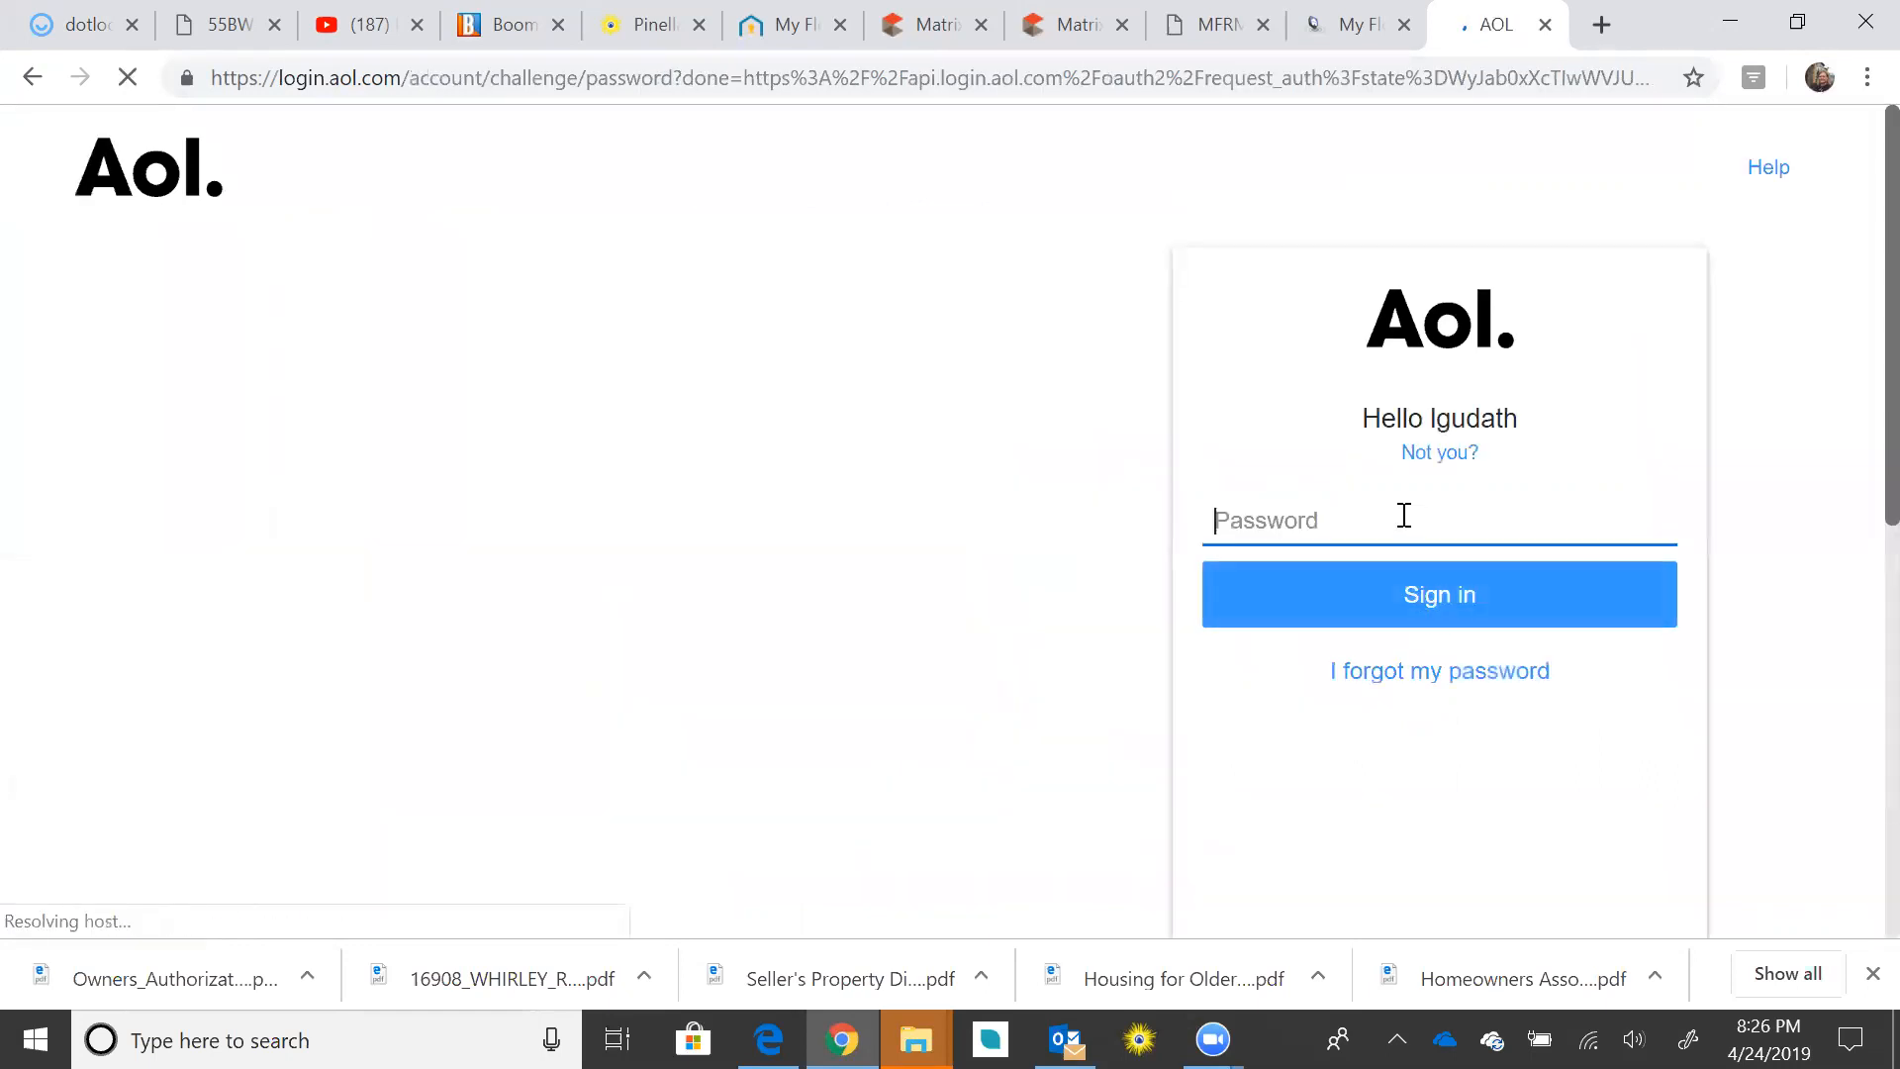
{"action": "type", "text": "••"}
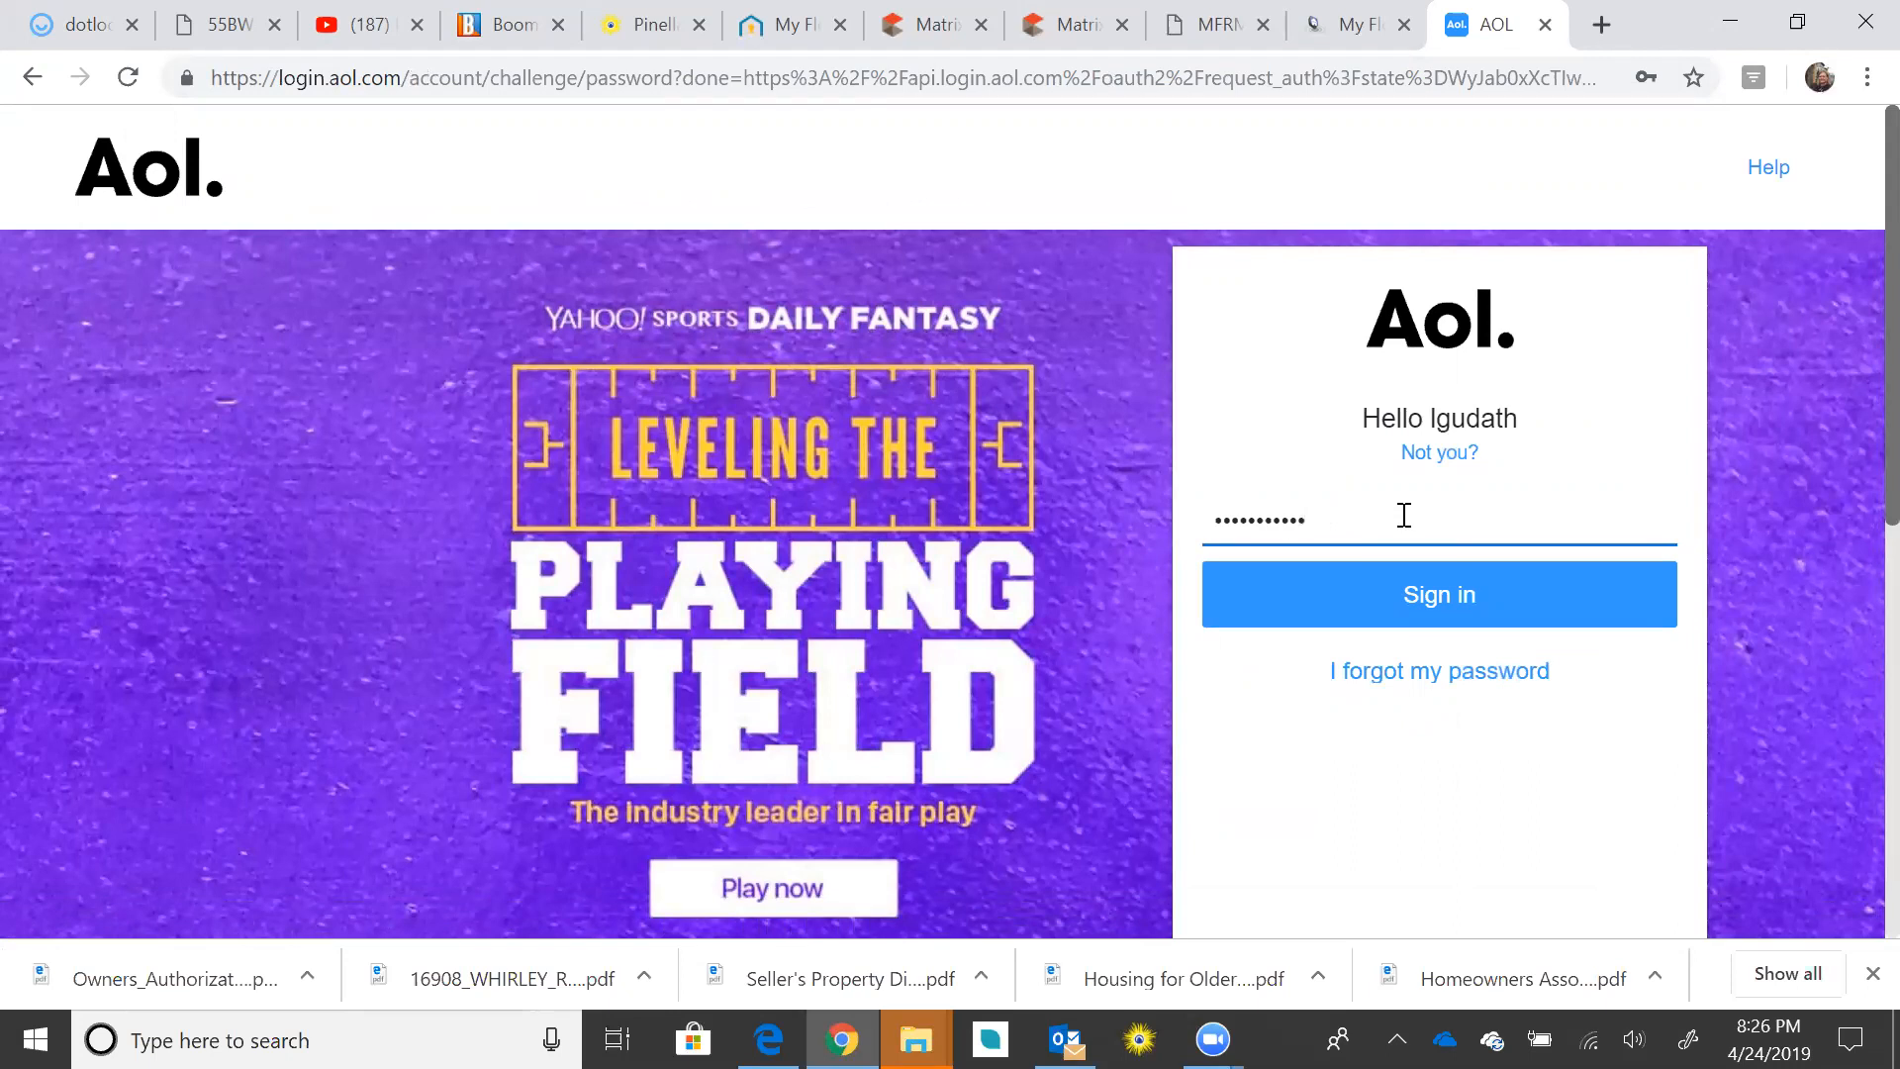
{"action": "left_click", "coordinate": [1404, 594]}
{"action": "left_click", "coordinate": [1352, 539]}
{"action": "type", "text": "••"}
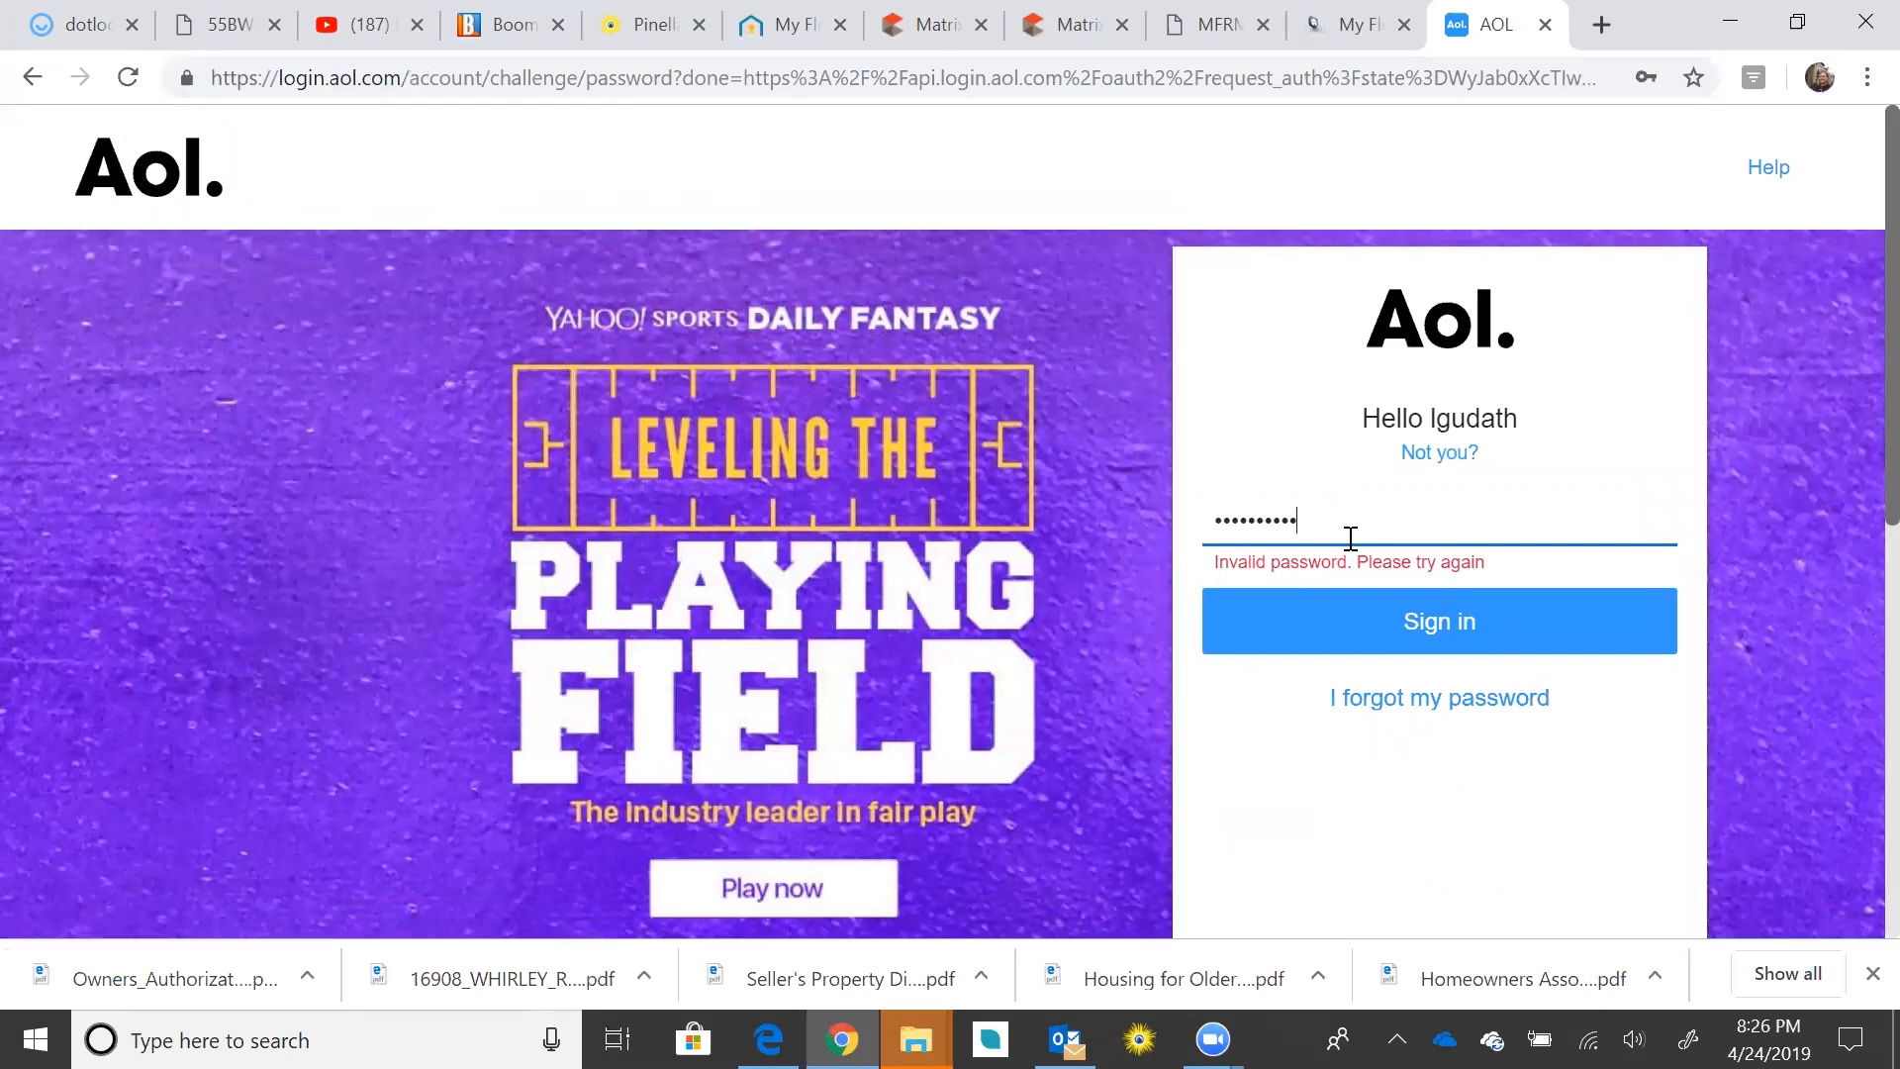
{"action": "left_click", "coordinate": [1428, 641]}
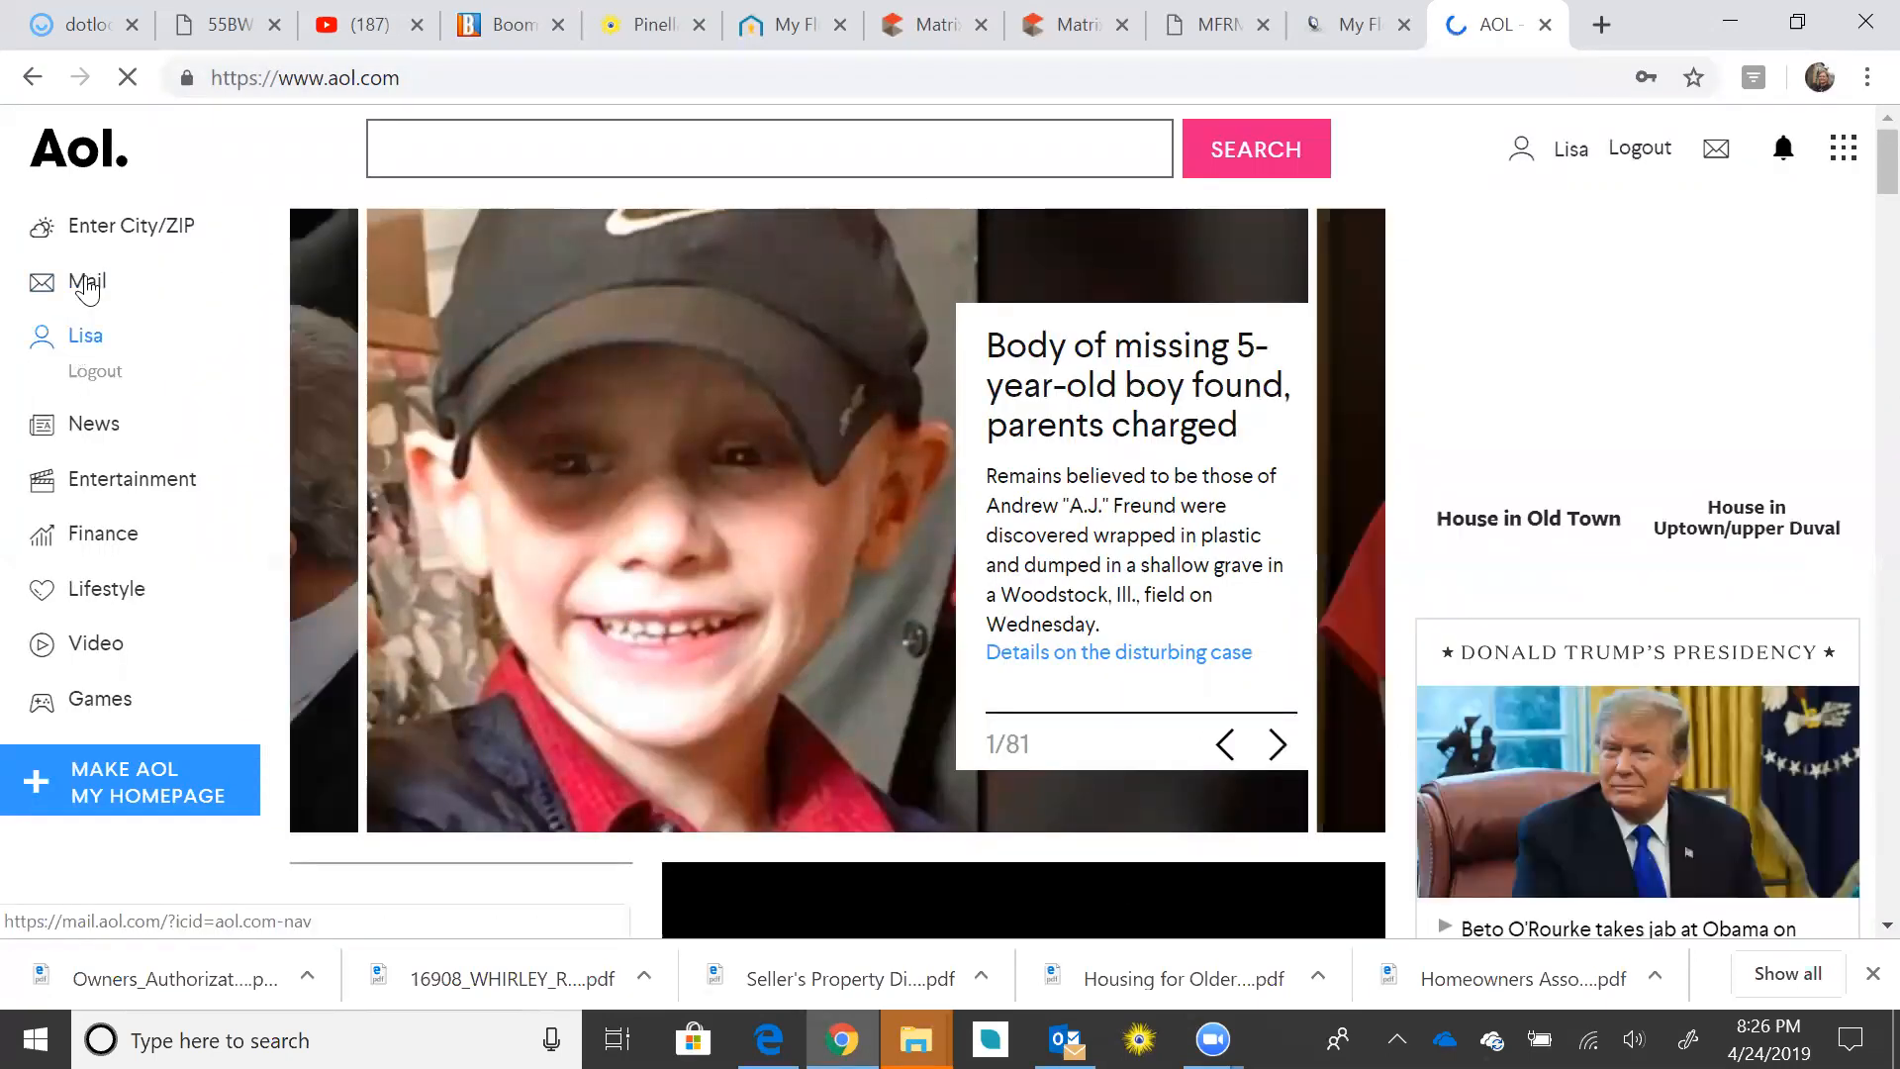
{"action": "left_click", "coordinate": [87, 285]}
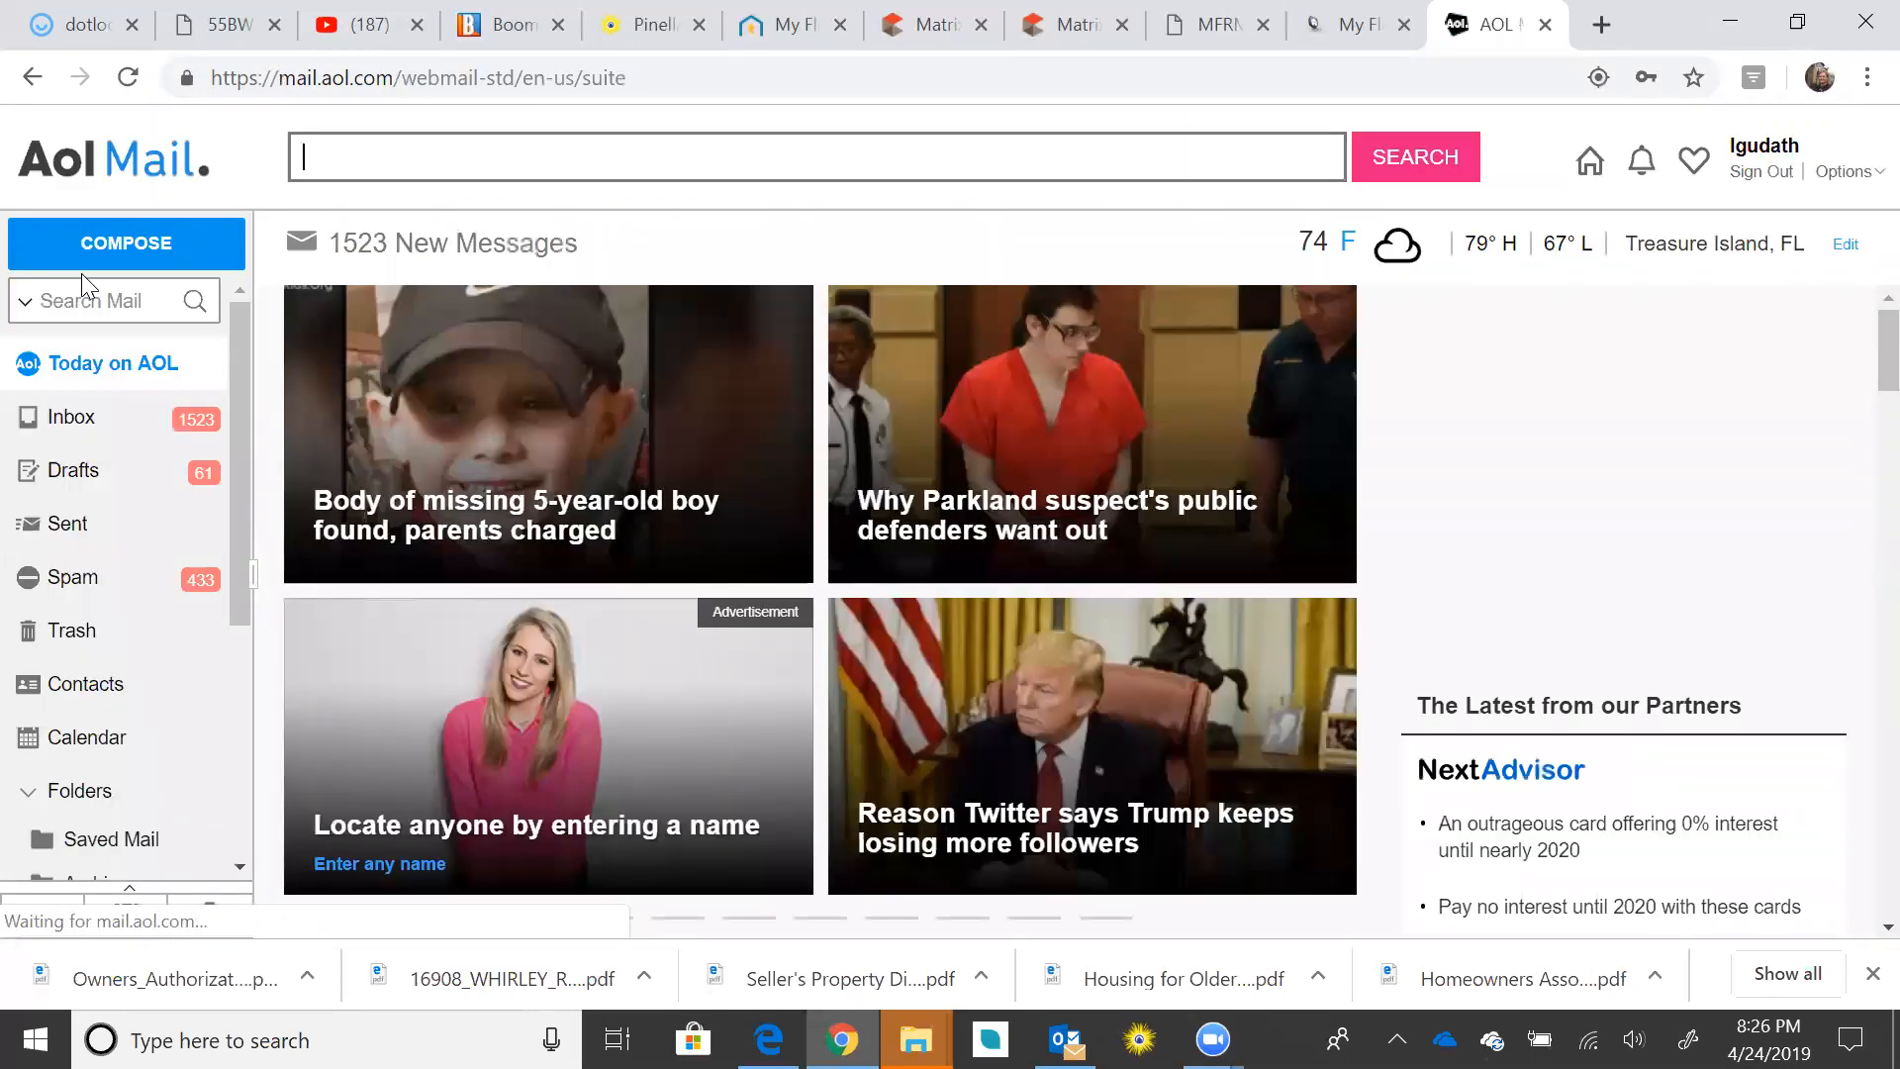
{"action": "left_click", "coordinate": [80, 419]}
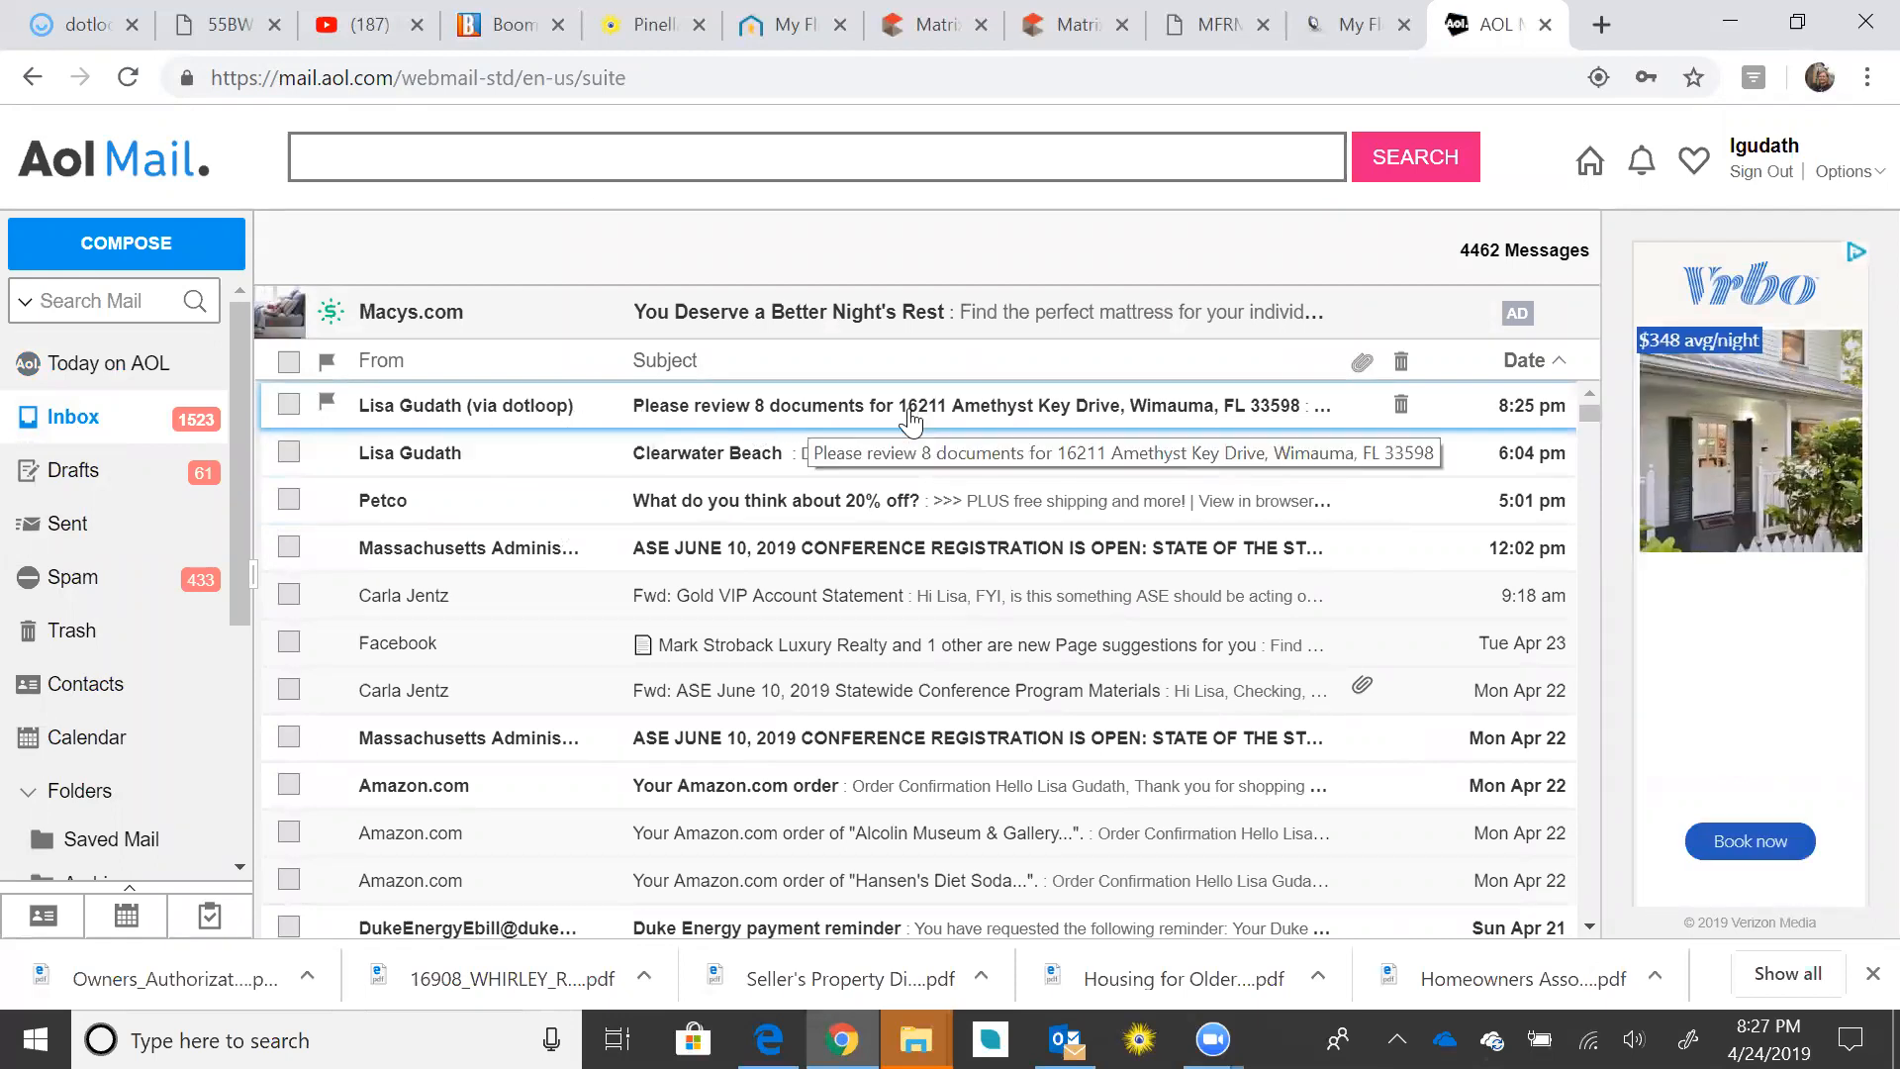
{"action": "left_click", "coordinate": [853, 413]}
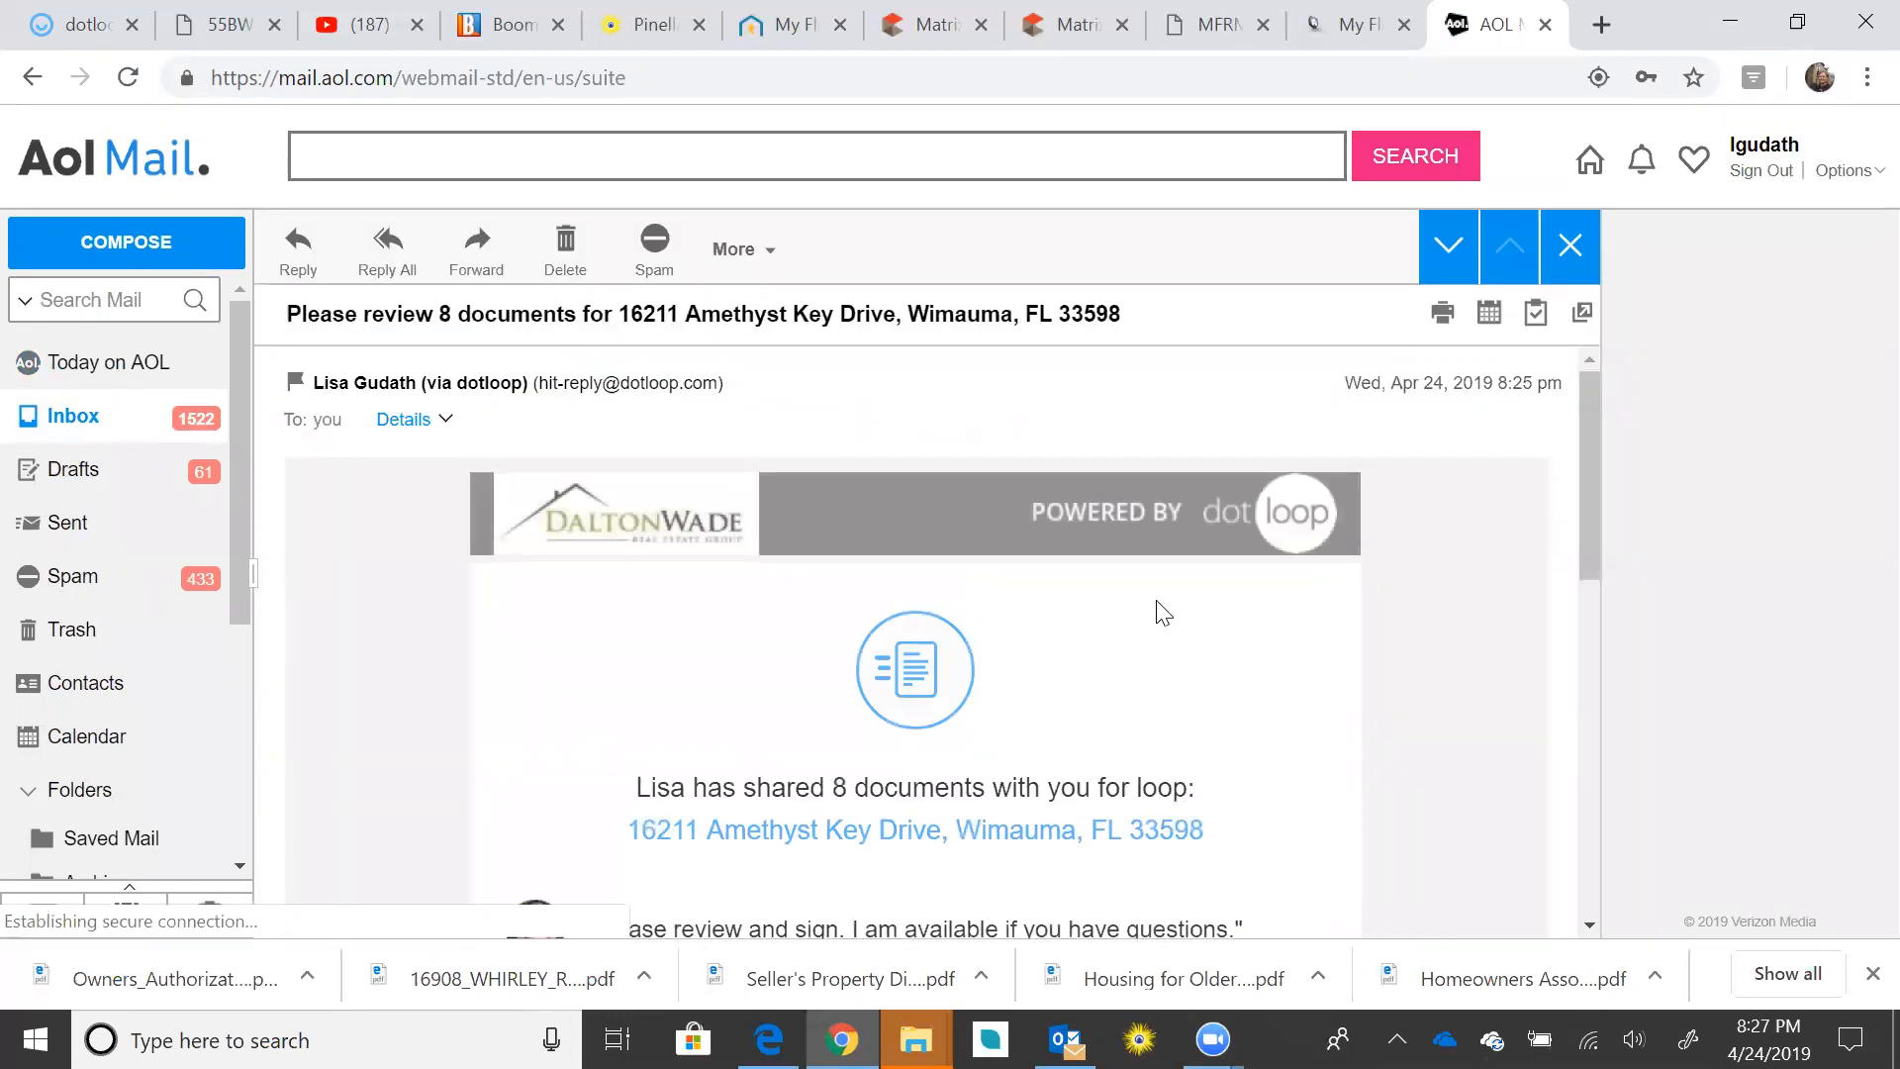
{"action": "scroll", "coordinate": [1159, 607], "scroll_direction": "down", "scroll_amount": 3}
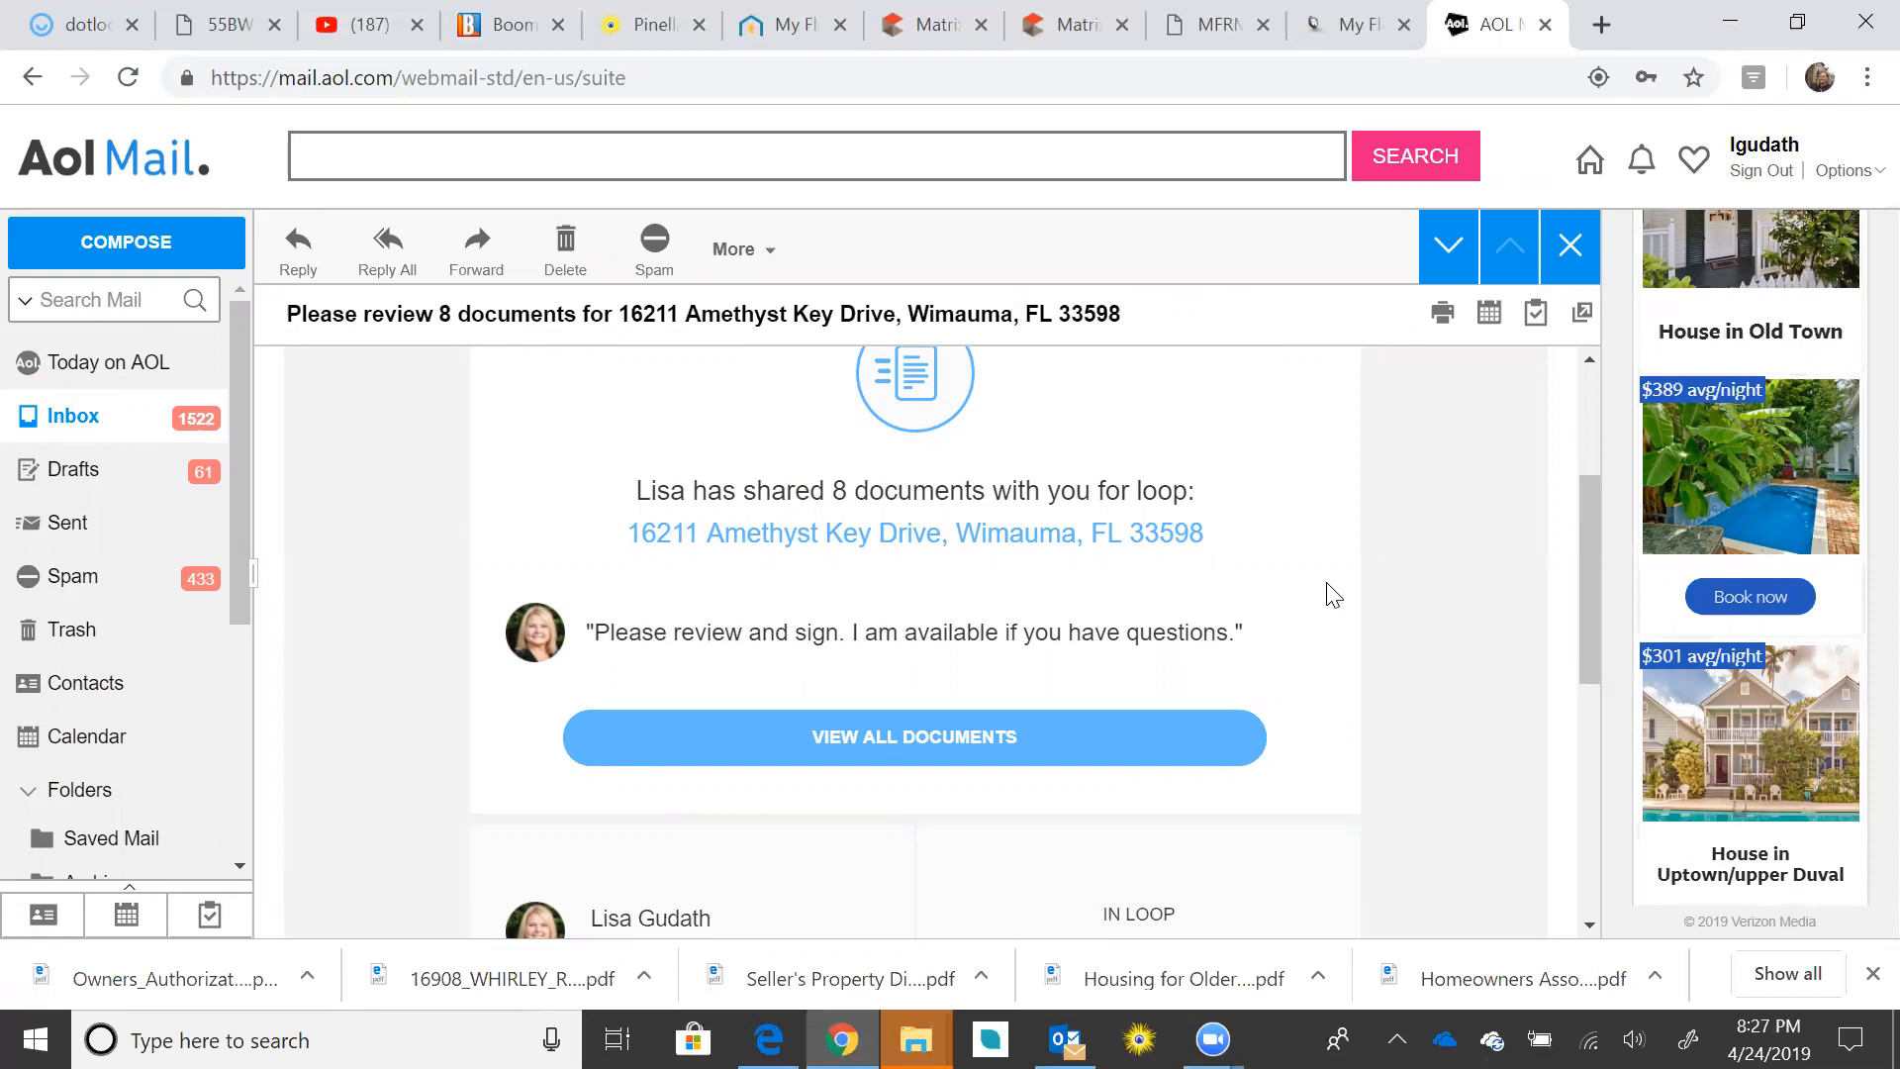
{"action": "scroll", "coordinate": [1316, 594], "scroll_direction": "down", "scroll_amount": 3}
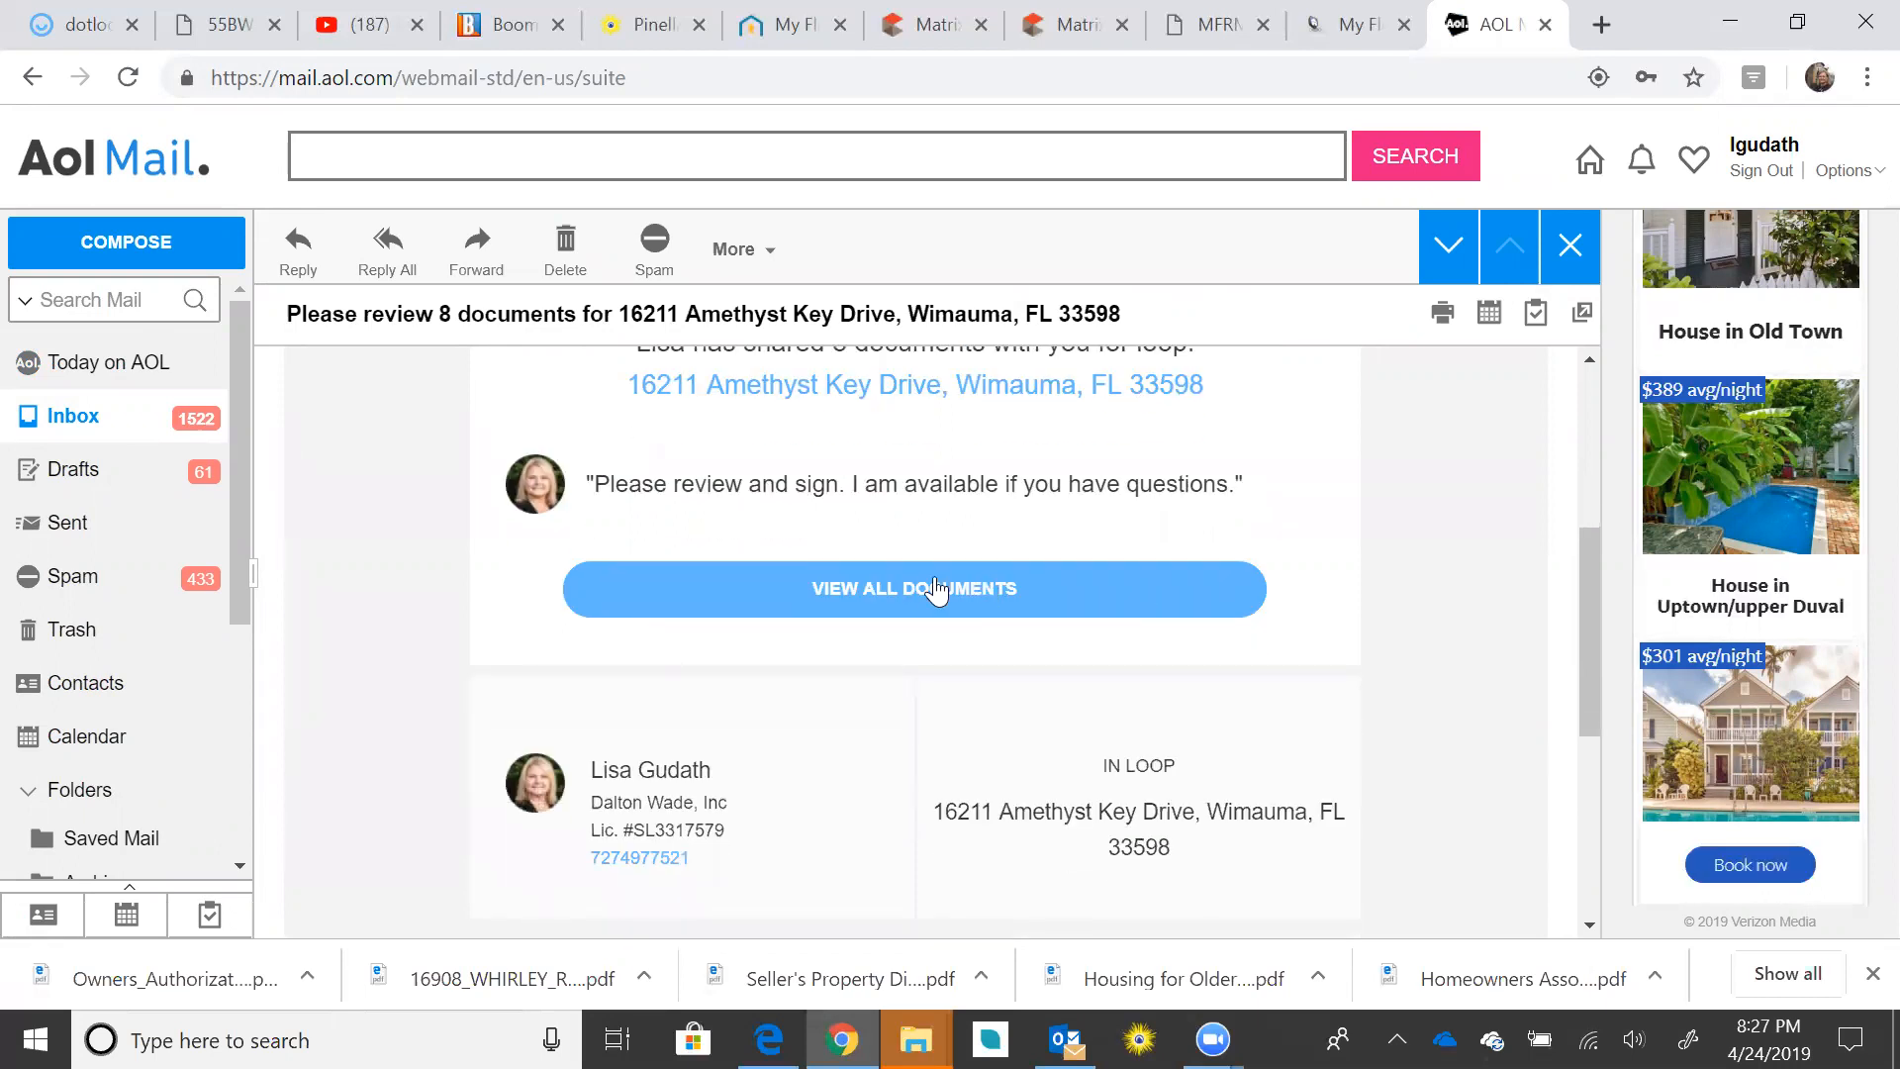
Step: Enable links in the email and open all shared documents in Dotloop
{"action": "left_click", "coordinate": [889, 592]}
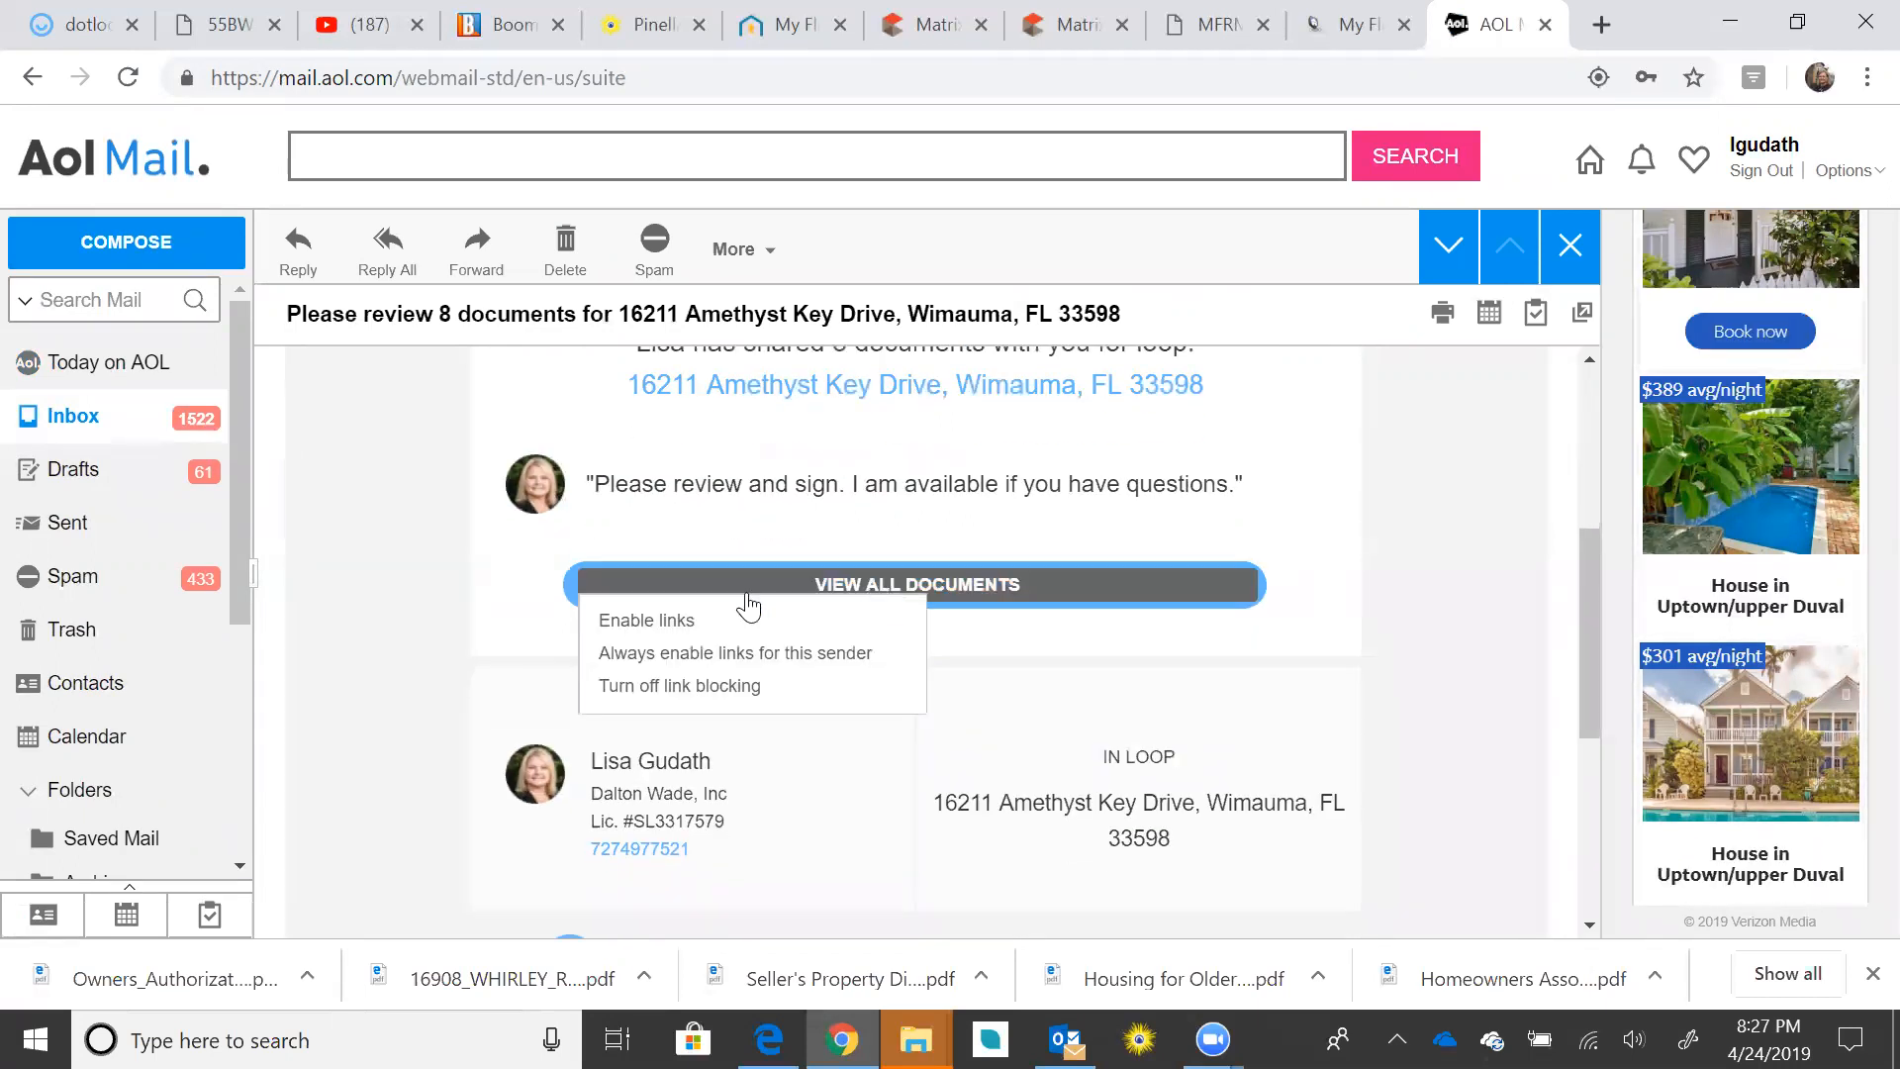
{"action": "left_click", "coordinate": [671, 624]}
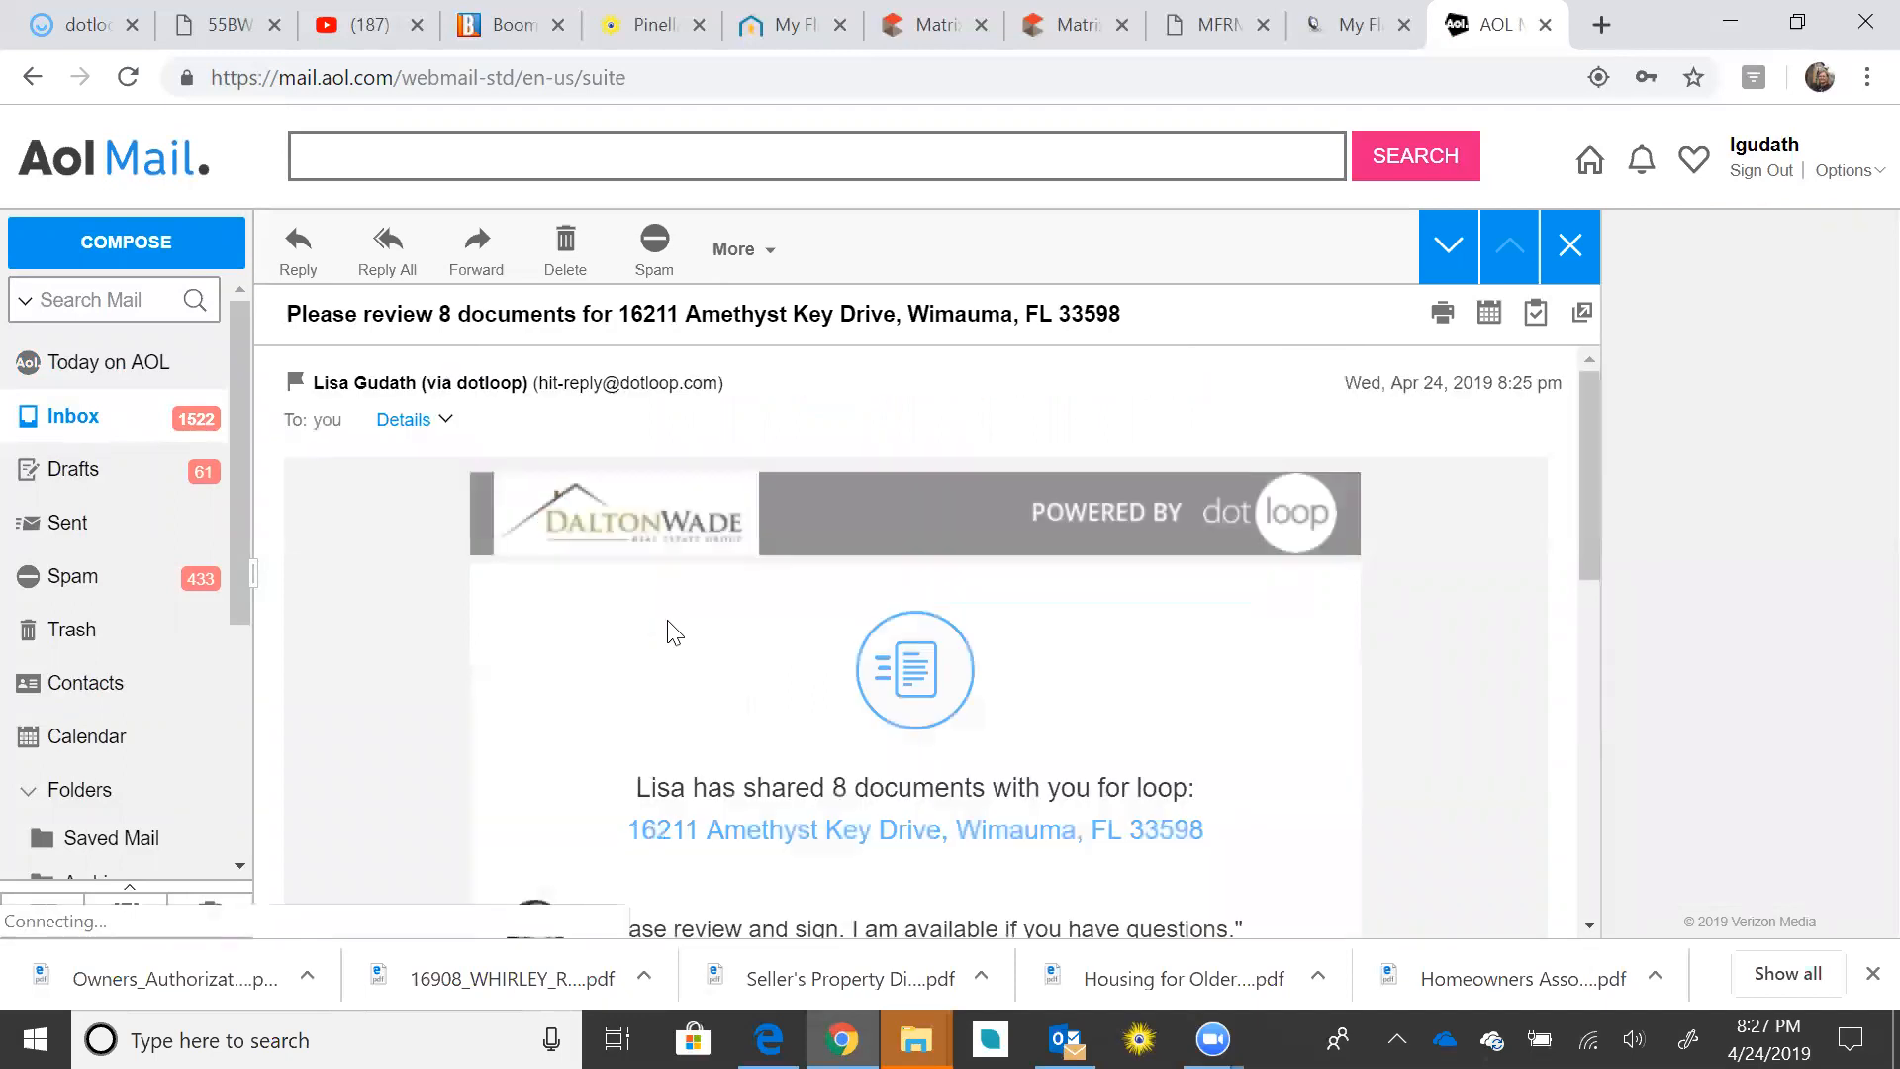
{"action": "scroll", "coordinate": [1194, 646], "scroll_direction": "down", "scroll_amount": 3}
{"action": "scroll", "coordinate": [1194, 641], "scroll_direction": "down", "scroll_amount": 1}
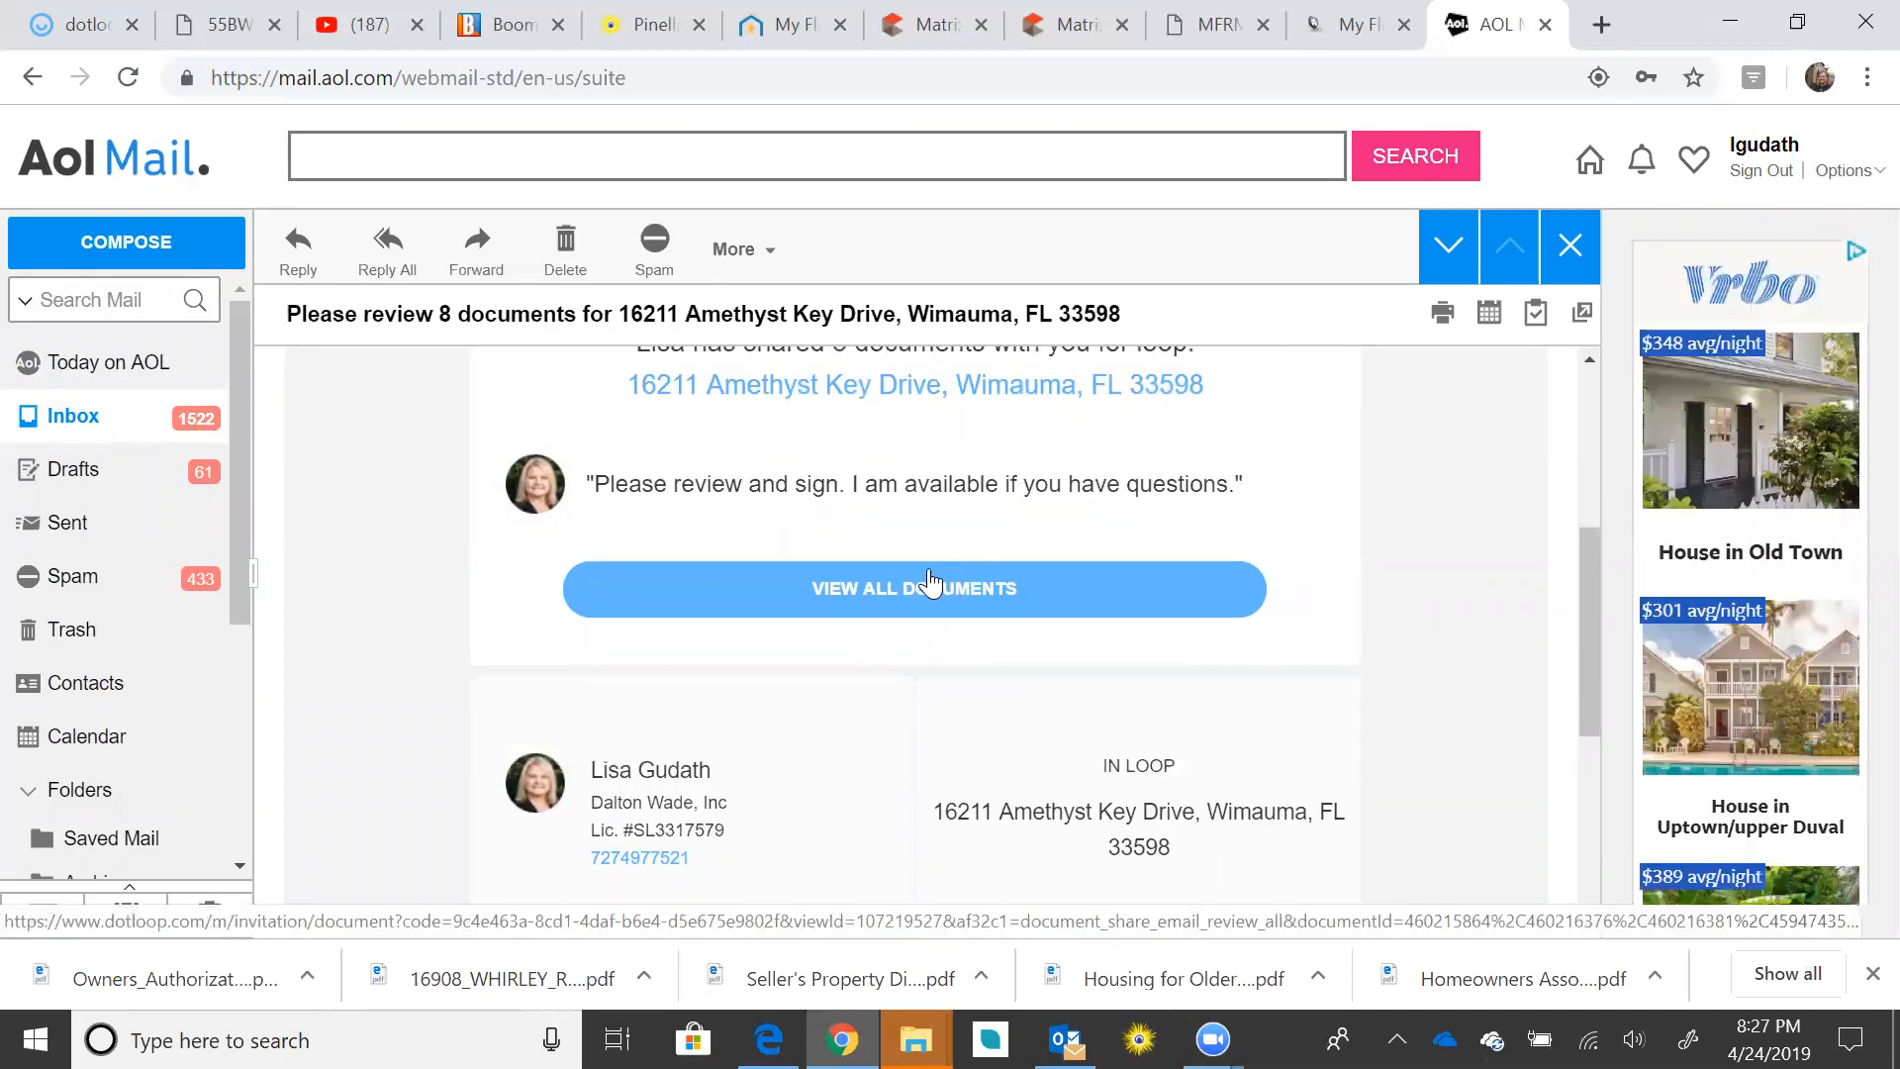
{"action": "left_click", "coordinate": [1018, 581]}
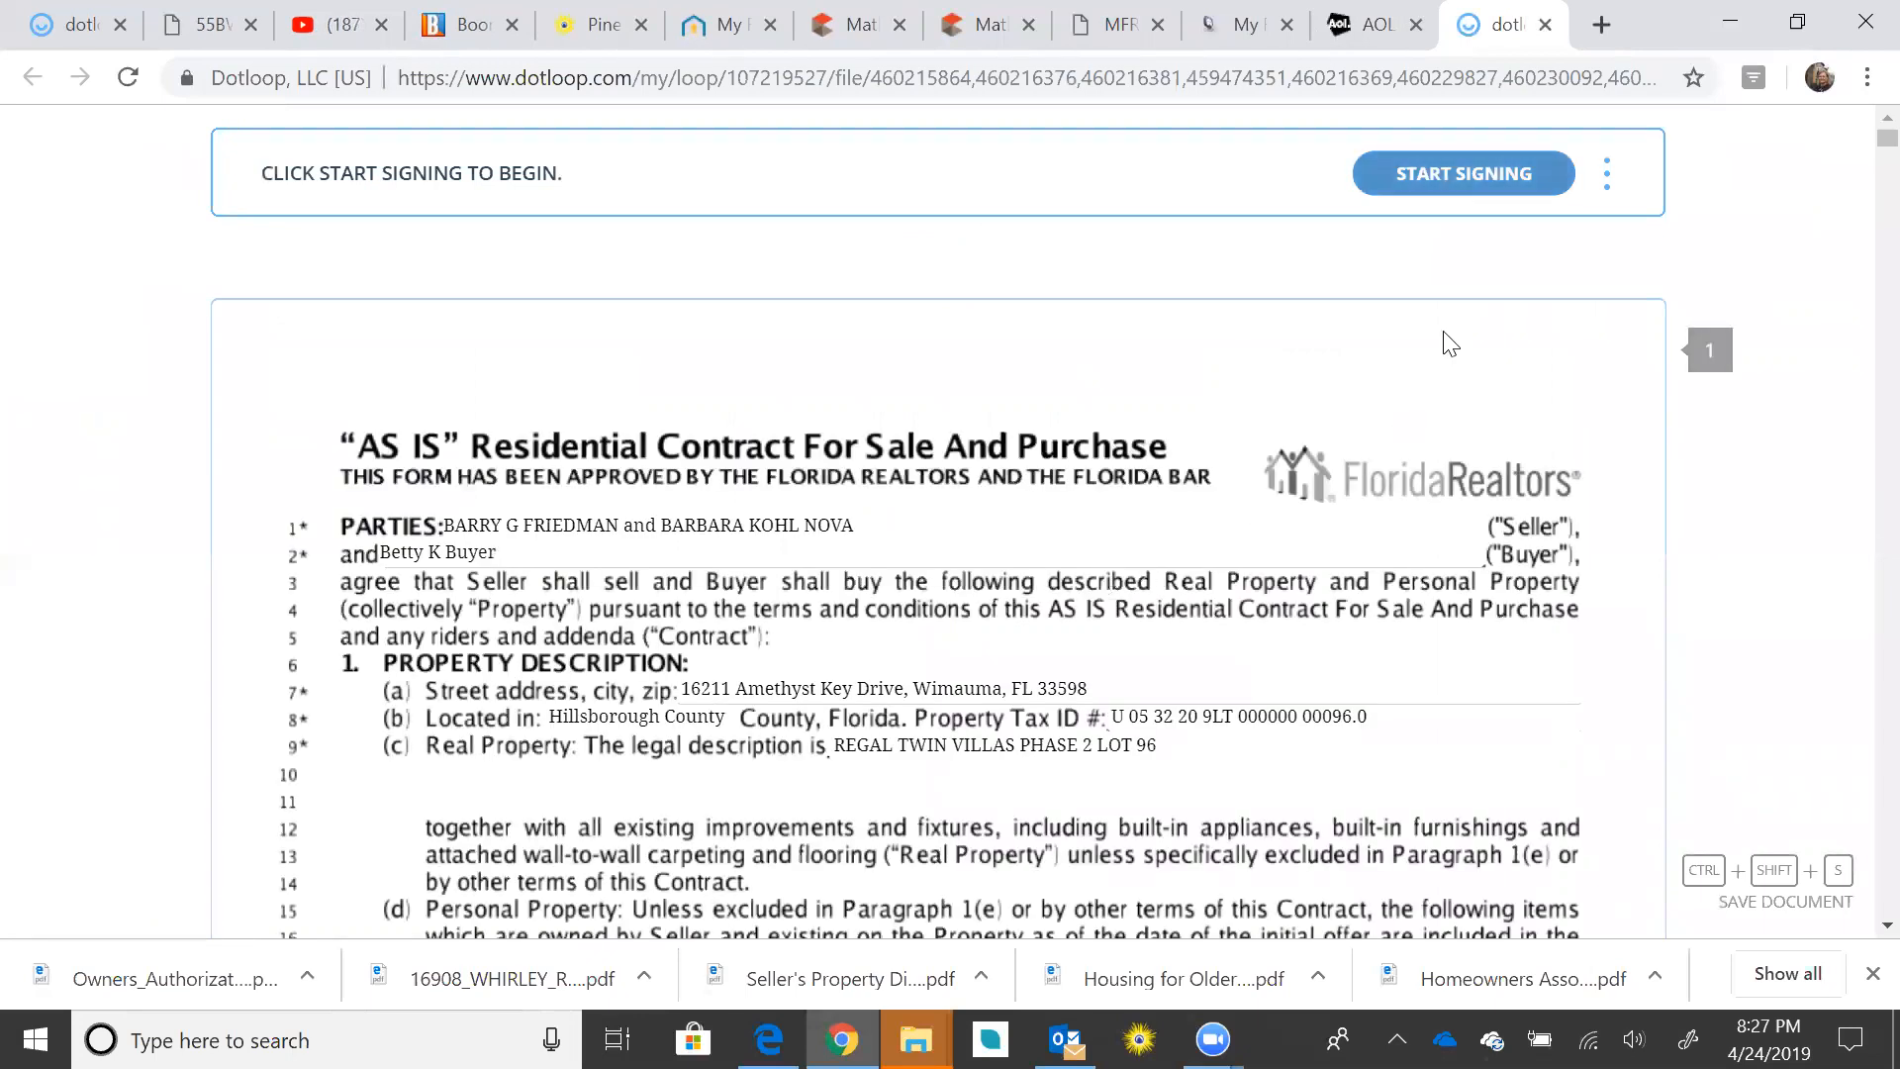
Step: Begin signing the AS IS Residential Contract as the buyer, after checking the document's options menu
{"action": "left_click", "coordinate": [1606, 176]}
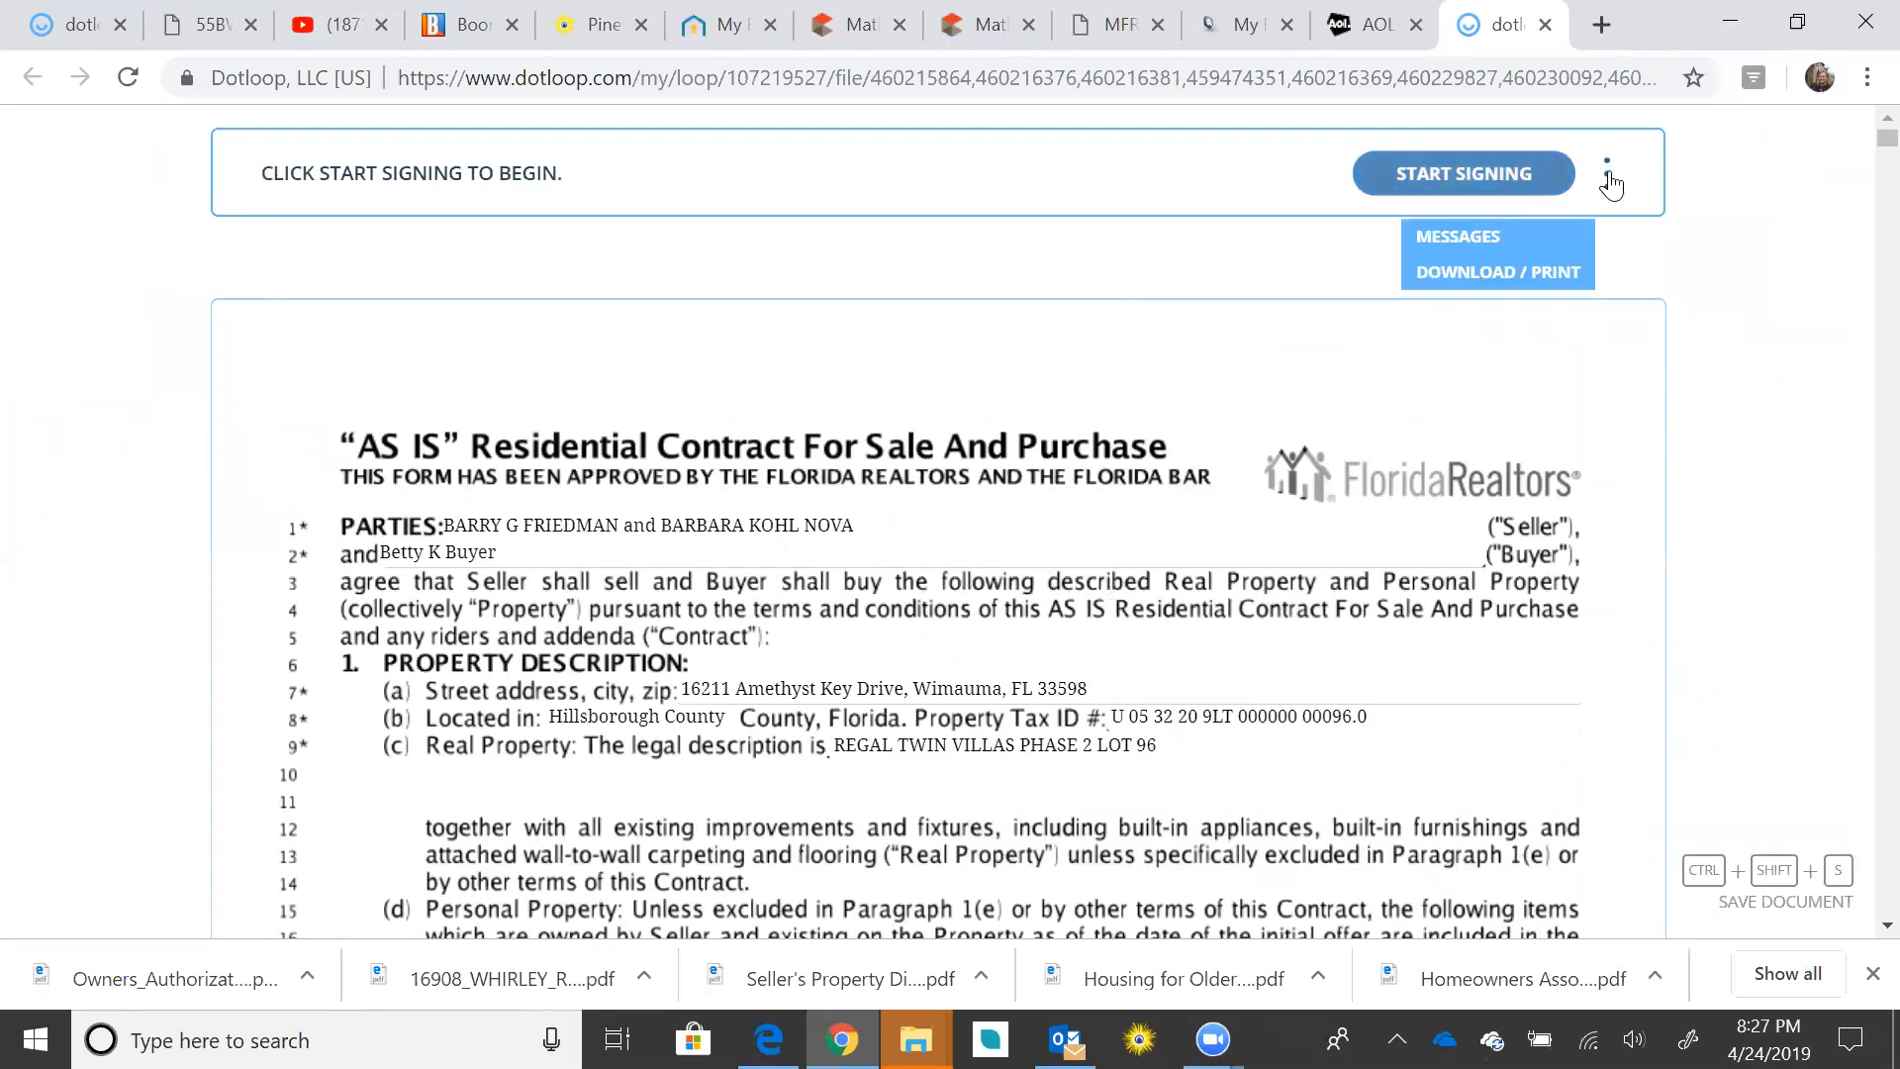
{"action": "mouse_move", "coordinate": [1478, 228]}
{"action": "left_click", "coordinate": [1484, 180]}
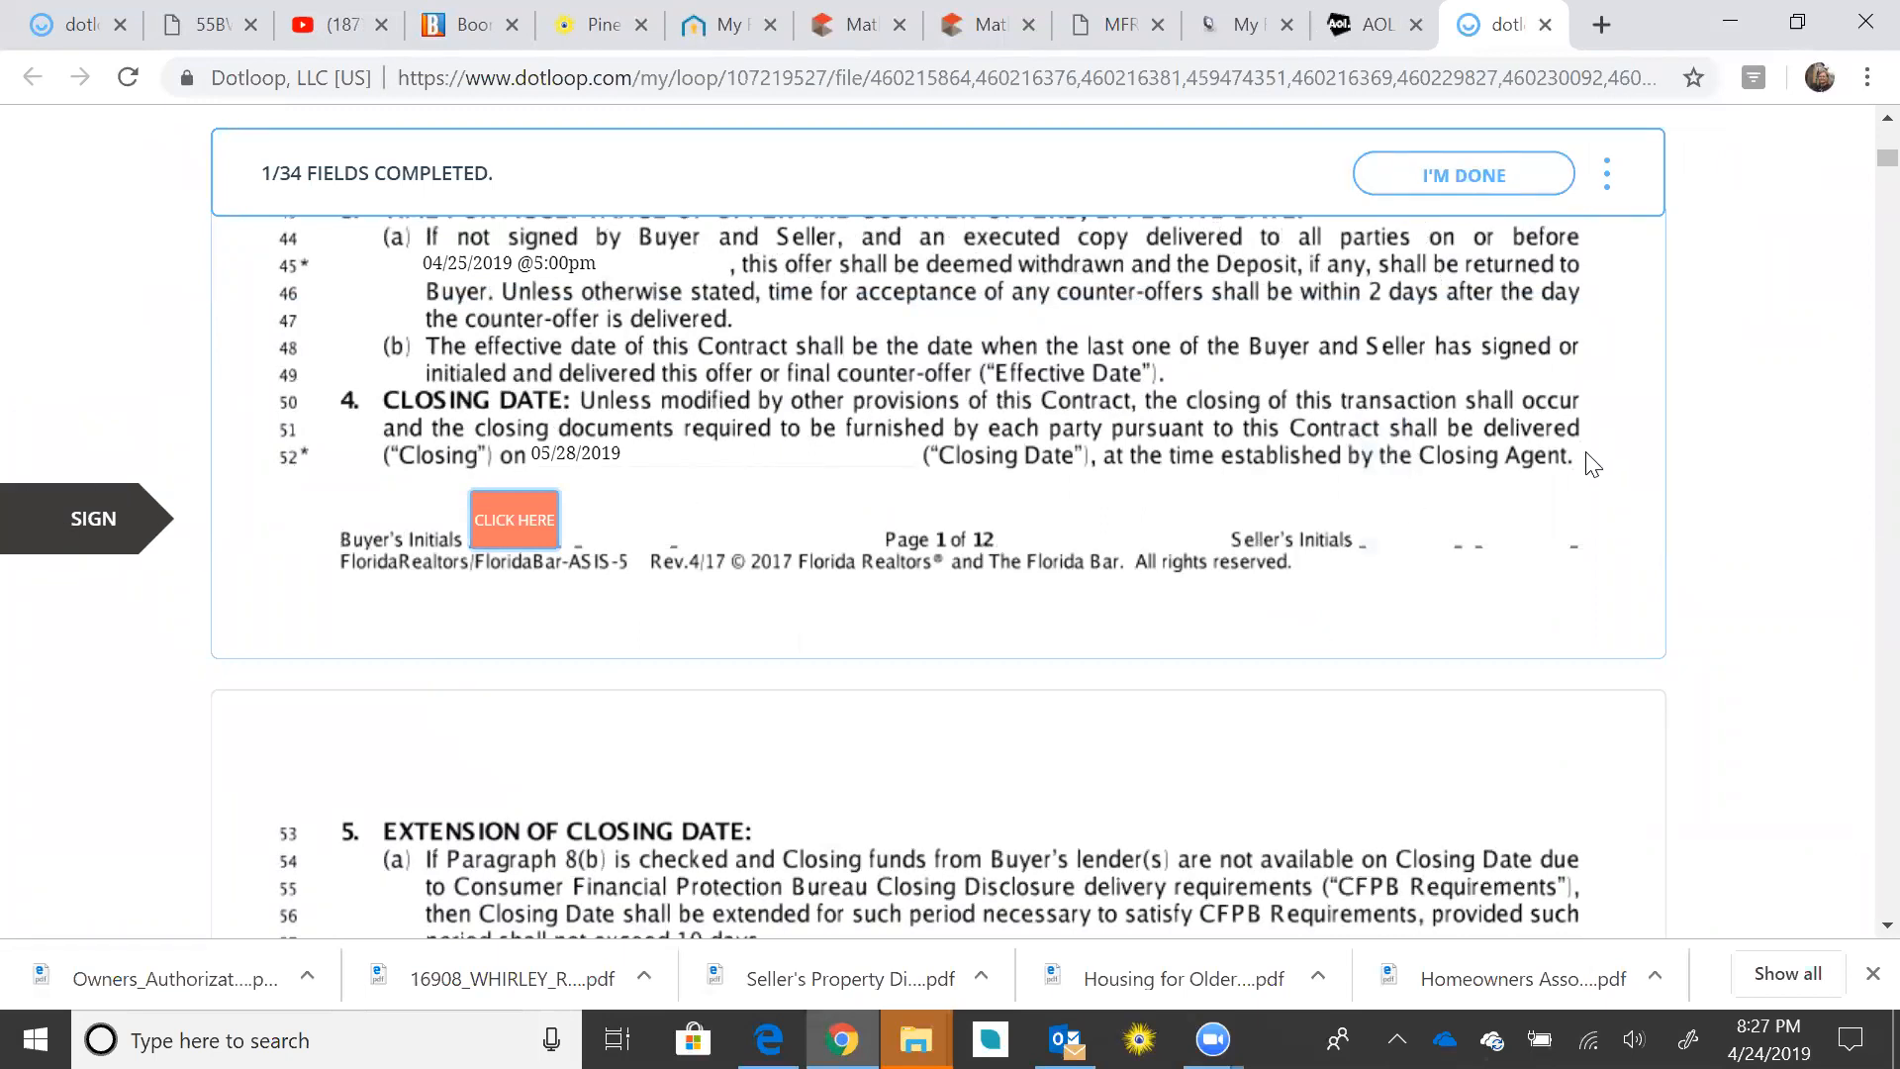
{"action": "scroll", "coordinate": [1594, 505], "scroll_direction": "up", "scroll_amount": 6}
{"action": "scroll", "coordinate": [1608, 540], "scroll_direction": "down", "scroll_amount": 8}
{"action": "scroll", "coordinate": [1608, 554], "scroll_direction": "up", "scroll_amount": 6}
{"action": "scroll", "coordinate": [1603, 572], "scroll_direction": "down", "scroll_amount": 1}
{"action": "scroll", "coordinate": [1599, 566], "scroll_direction": "up", "scroll_amount": 5}
{"action": "scroll", "coordinate": [1598, 572], "scroll_direction": "down", "scroll_amount": 5}
{"action": "scroll", "coordinate": [1594, 574], "scroll_direction": "down", "scroll_amount": 5}
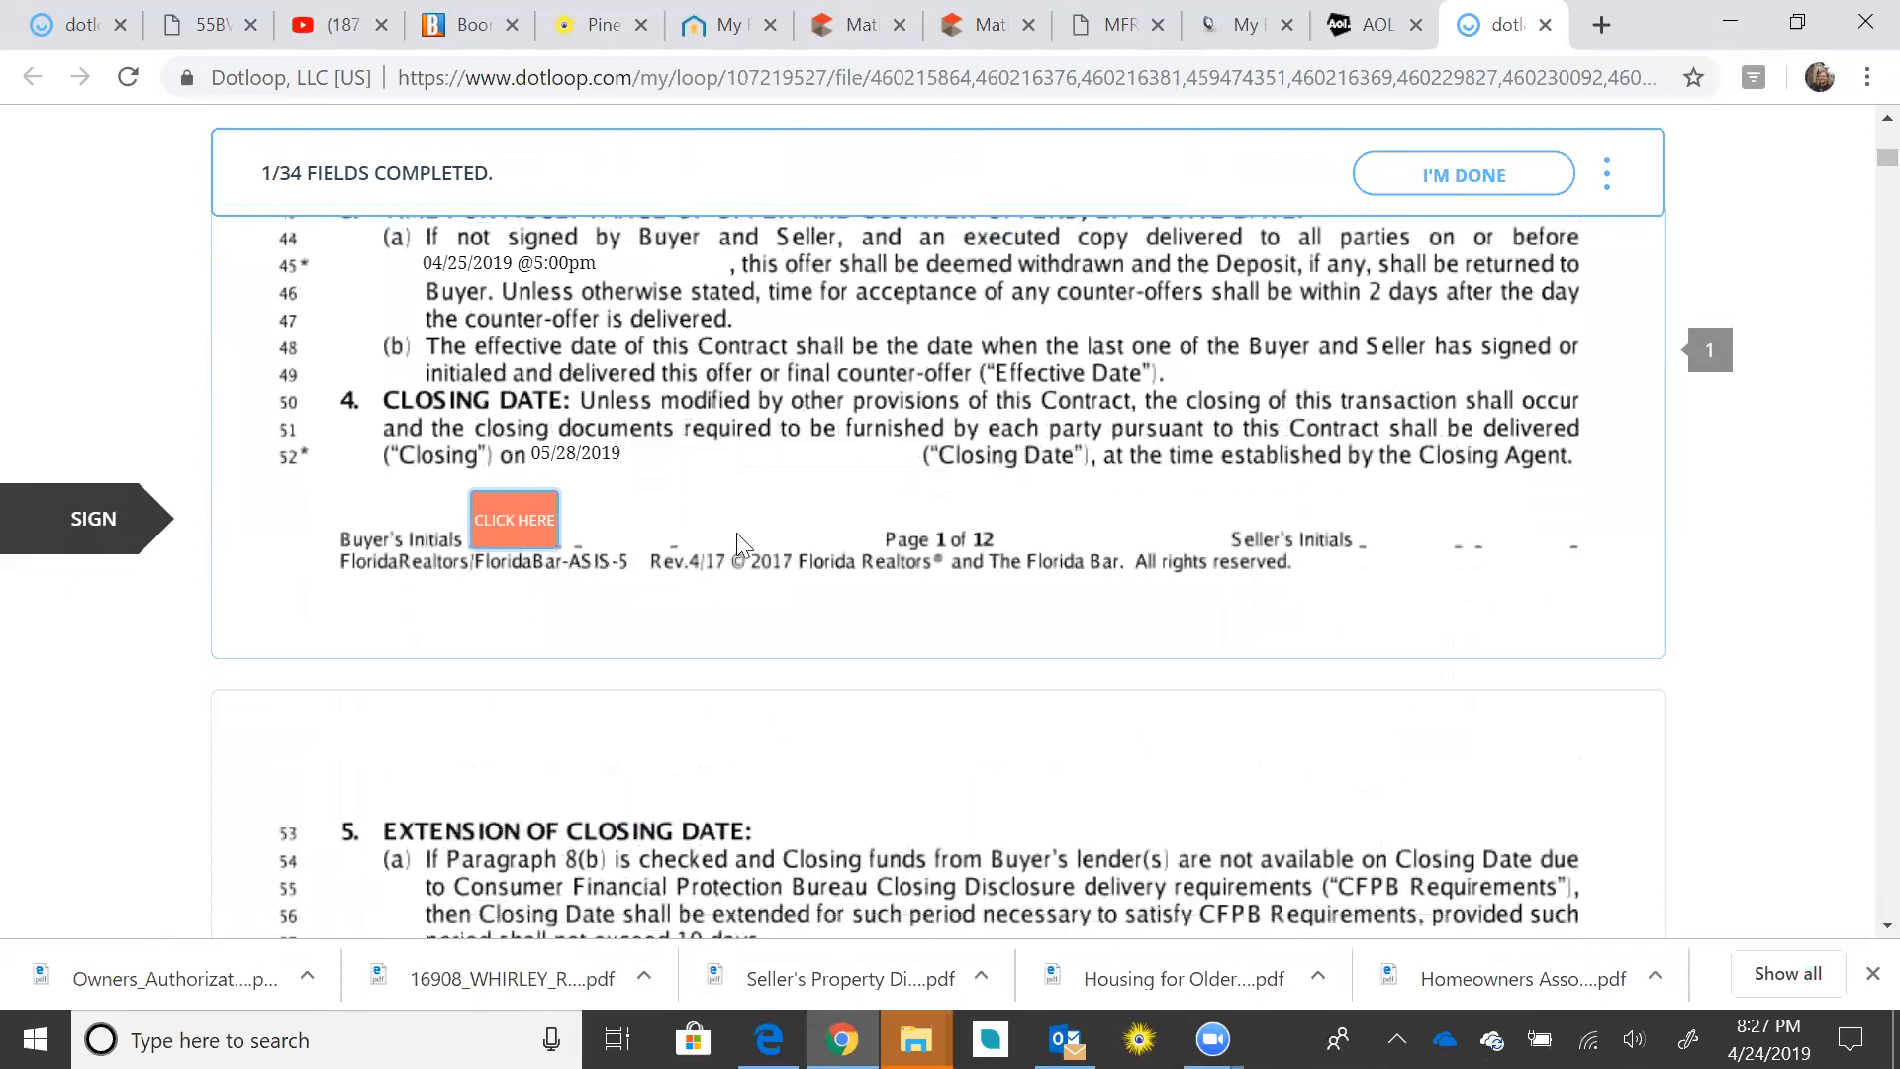
Step: Sign the page 1 initials field, trying a drawn signature but adopting the typed script signature and initials
{"action": "left_click", "coordinate": [518, 521]}
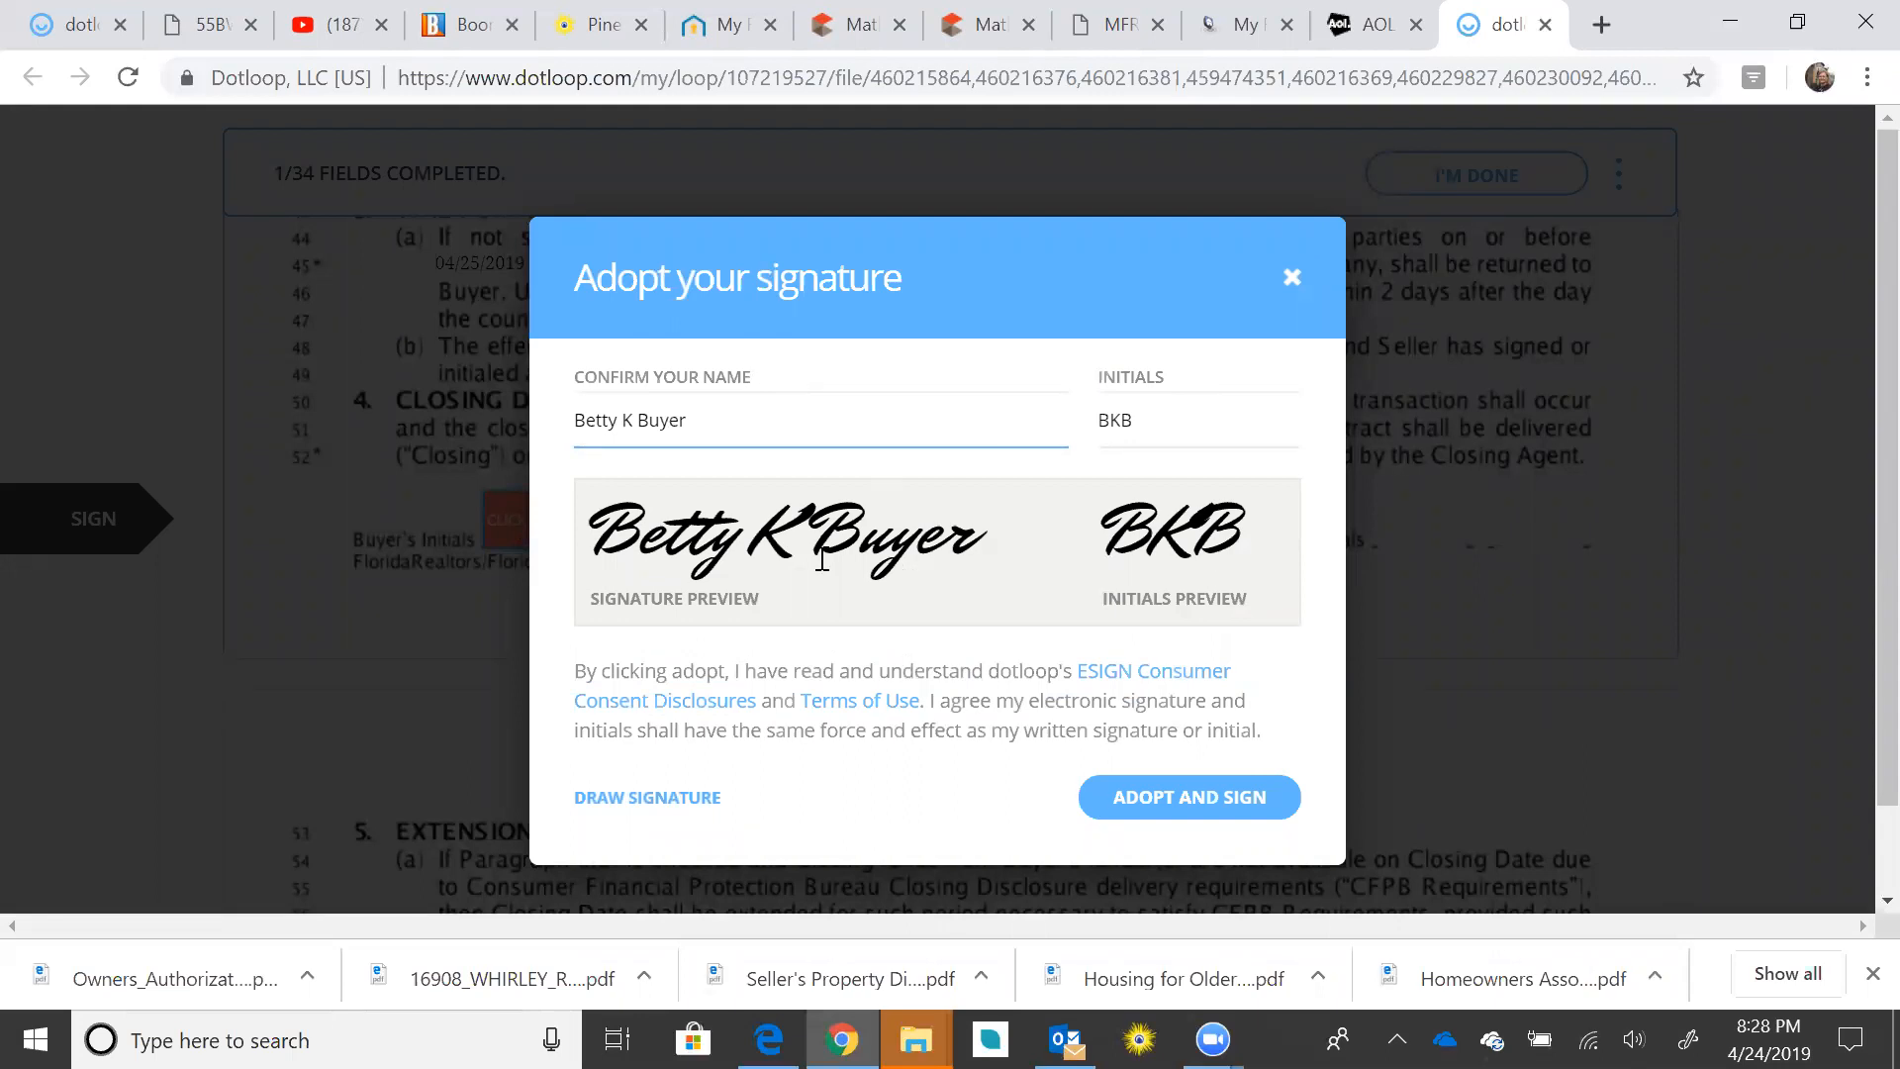
{"action": "left_click_drag", "start_coordinate": [614, 532], "coordinate": [1253, 528]}
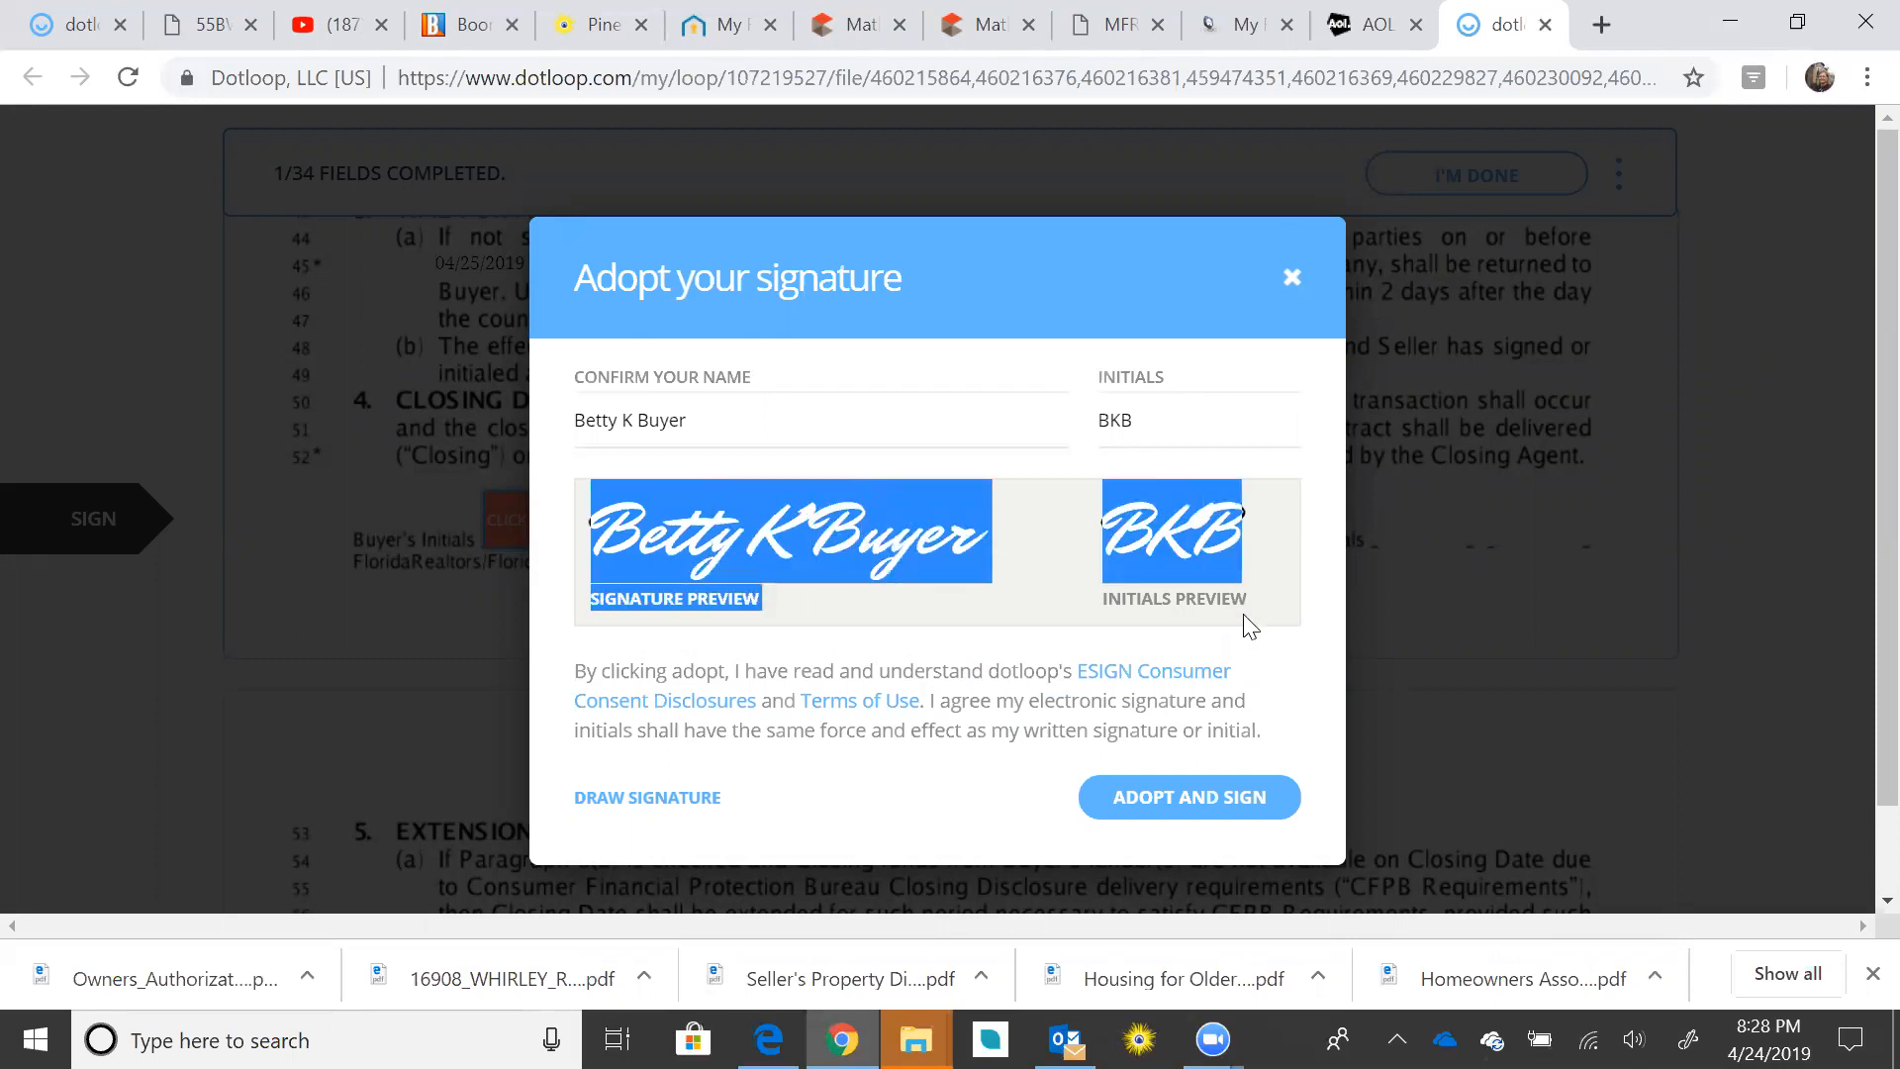
{"action": "left_click", "coordinate": [676, 798]}
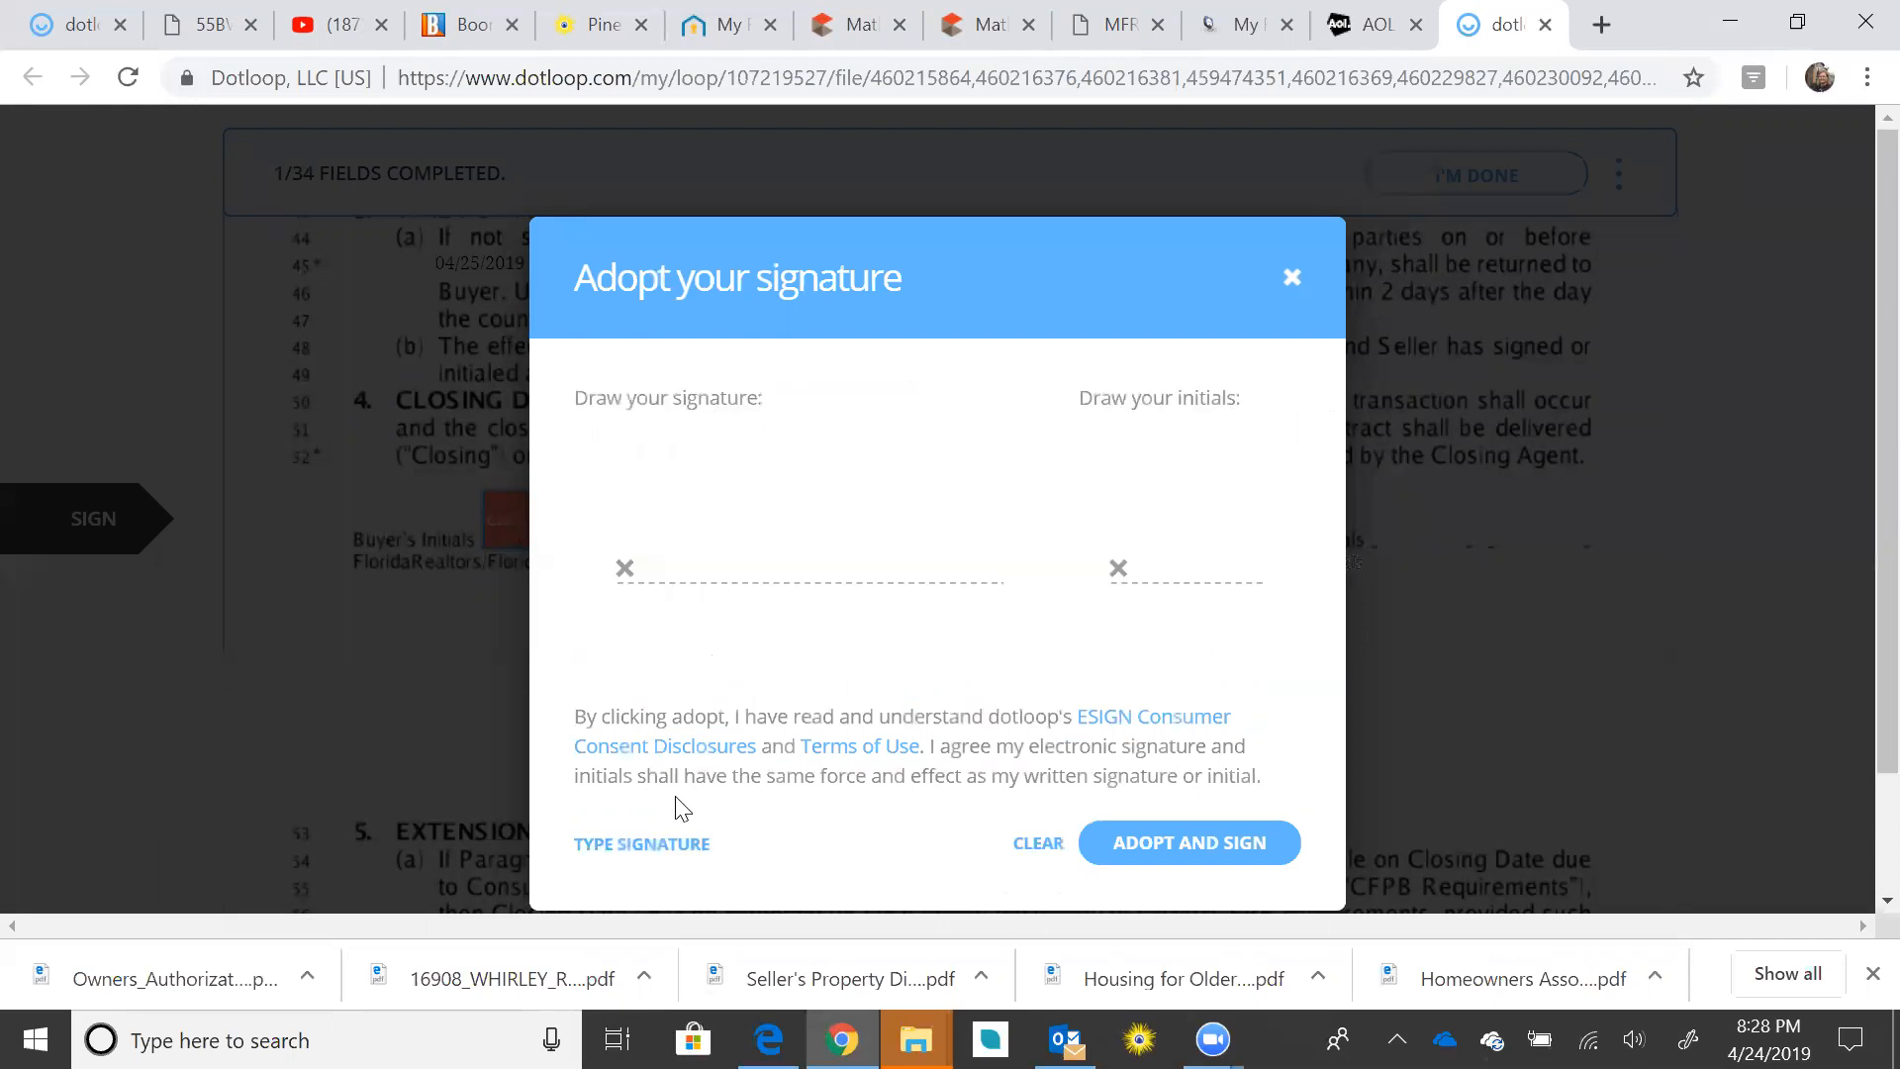
{"action": "mouse_move", "coordinate": [682, 509]}
{"action": "left_mouse_down"}
{"action": "mouse_move", "coordinate": [698, 559]}
{"action": "mouse_move", "coordinate": [842, 541]}
{"action": "mouse_move", "coordinate": [782, 574]}
{"action": "mouse_move", "coordinate": [868, 501]}
{"action": "mouse_move", "coordinate": [889, 572]}
{"action": "mouse_move", "coordinate": [1033, 515]}
{"action": "left_mouse_up"}
{"action": "mouse_move", "coordinate": [857, 463]}
{"action": "left_mouse_down"}
{"action": "mouse_move", "coordinate": [871, 555]}
{"action": "mouse_move", "coordinate": [936, 488]}
{"action": "mouse_move", "coordinate": [908, 482]}
{"action": "left_mouse_up"}
{"action": "left_click_drag", "start_coordinate": [1126, 554], "coordinate": [1121, 557]}
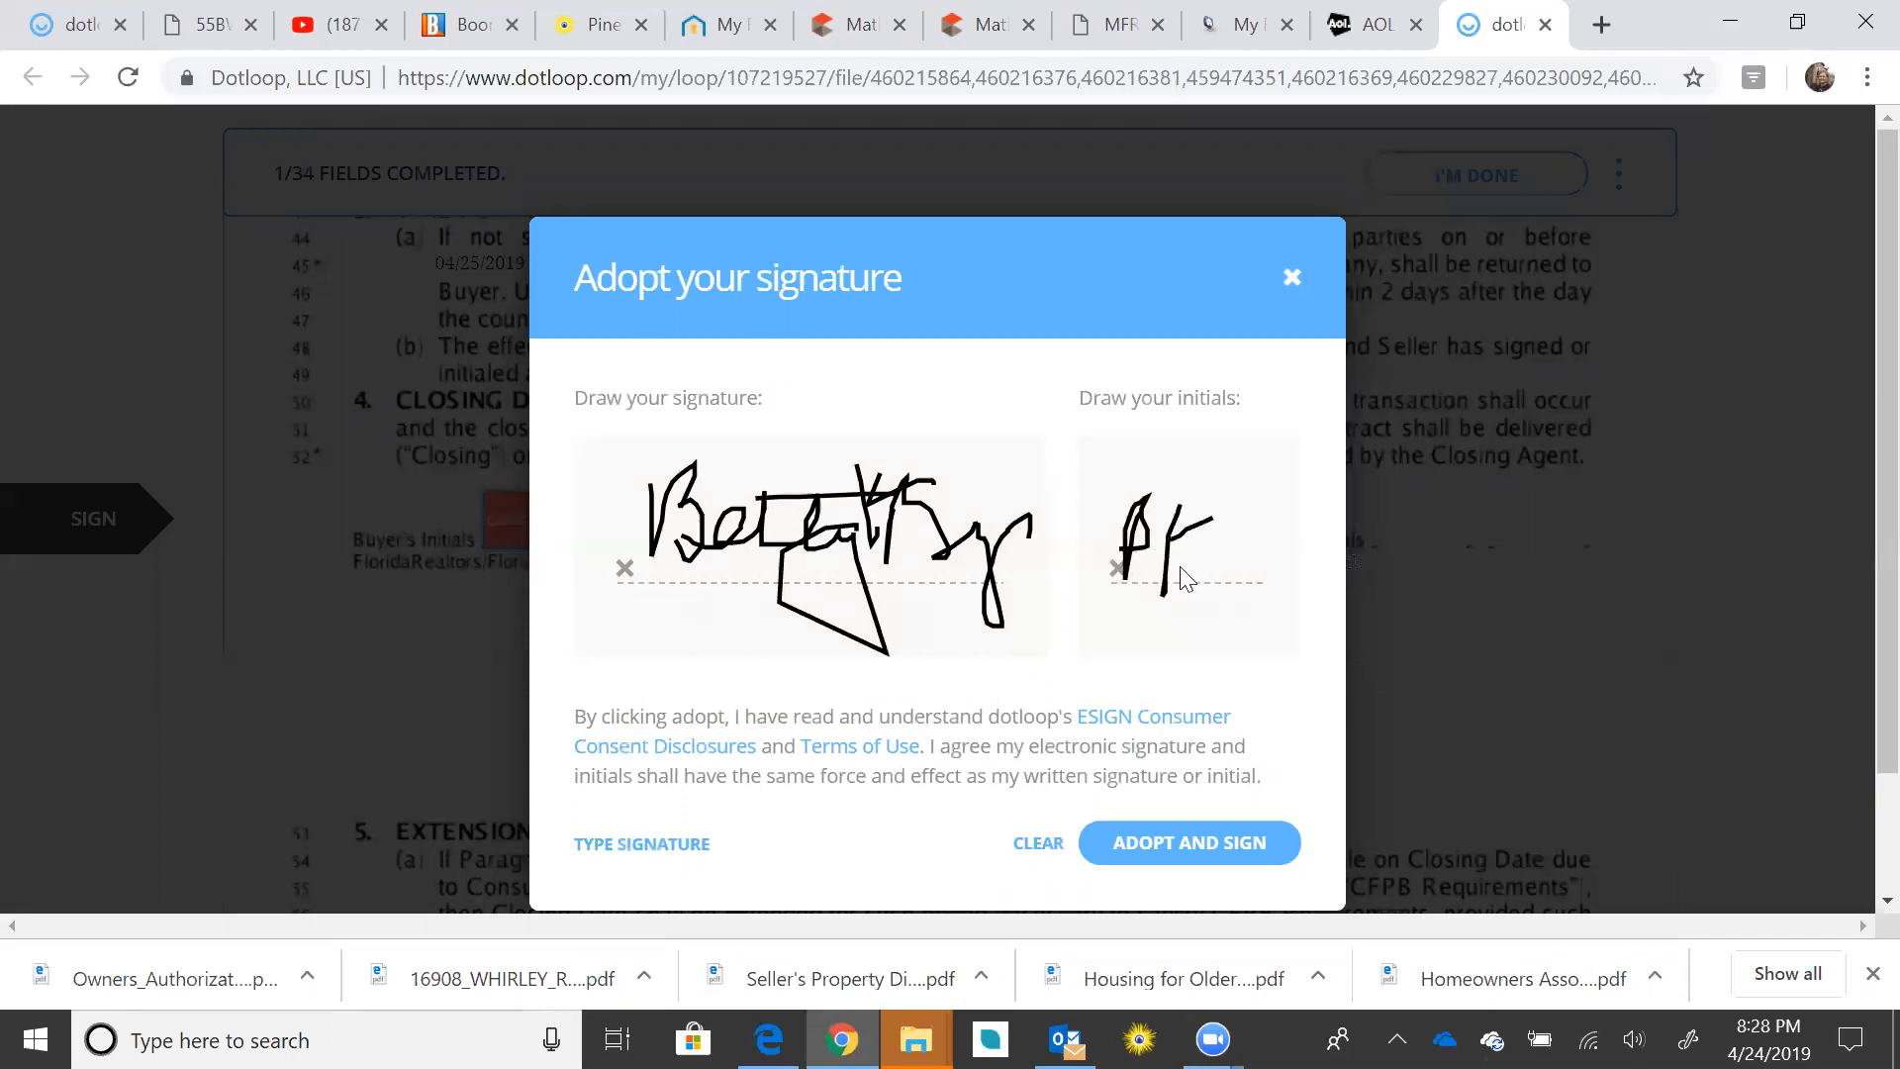
{"action": "mouse_move", "coordinate": [1237, 534]}
{"action": "left_mouse_down"}
{"action": "mouse_move", "coordinate": [1192, 584]}
{"action": "mouse_move", "coordinate": [1241, 556]}
{"action": "left_mouse_up"}
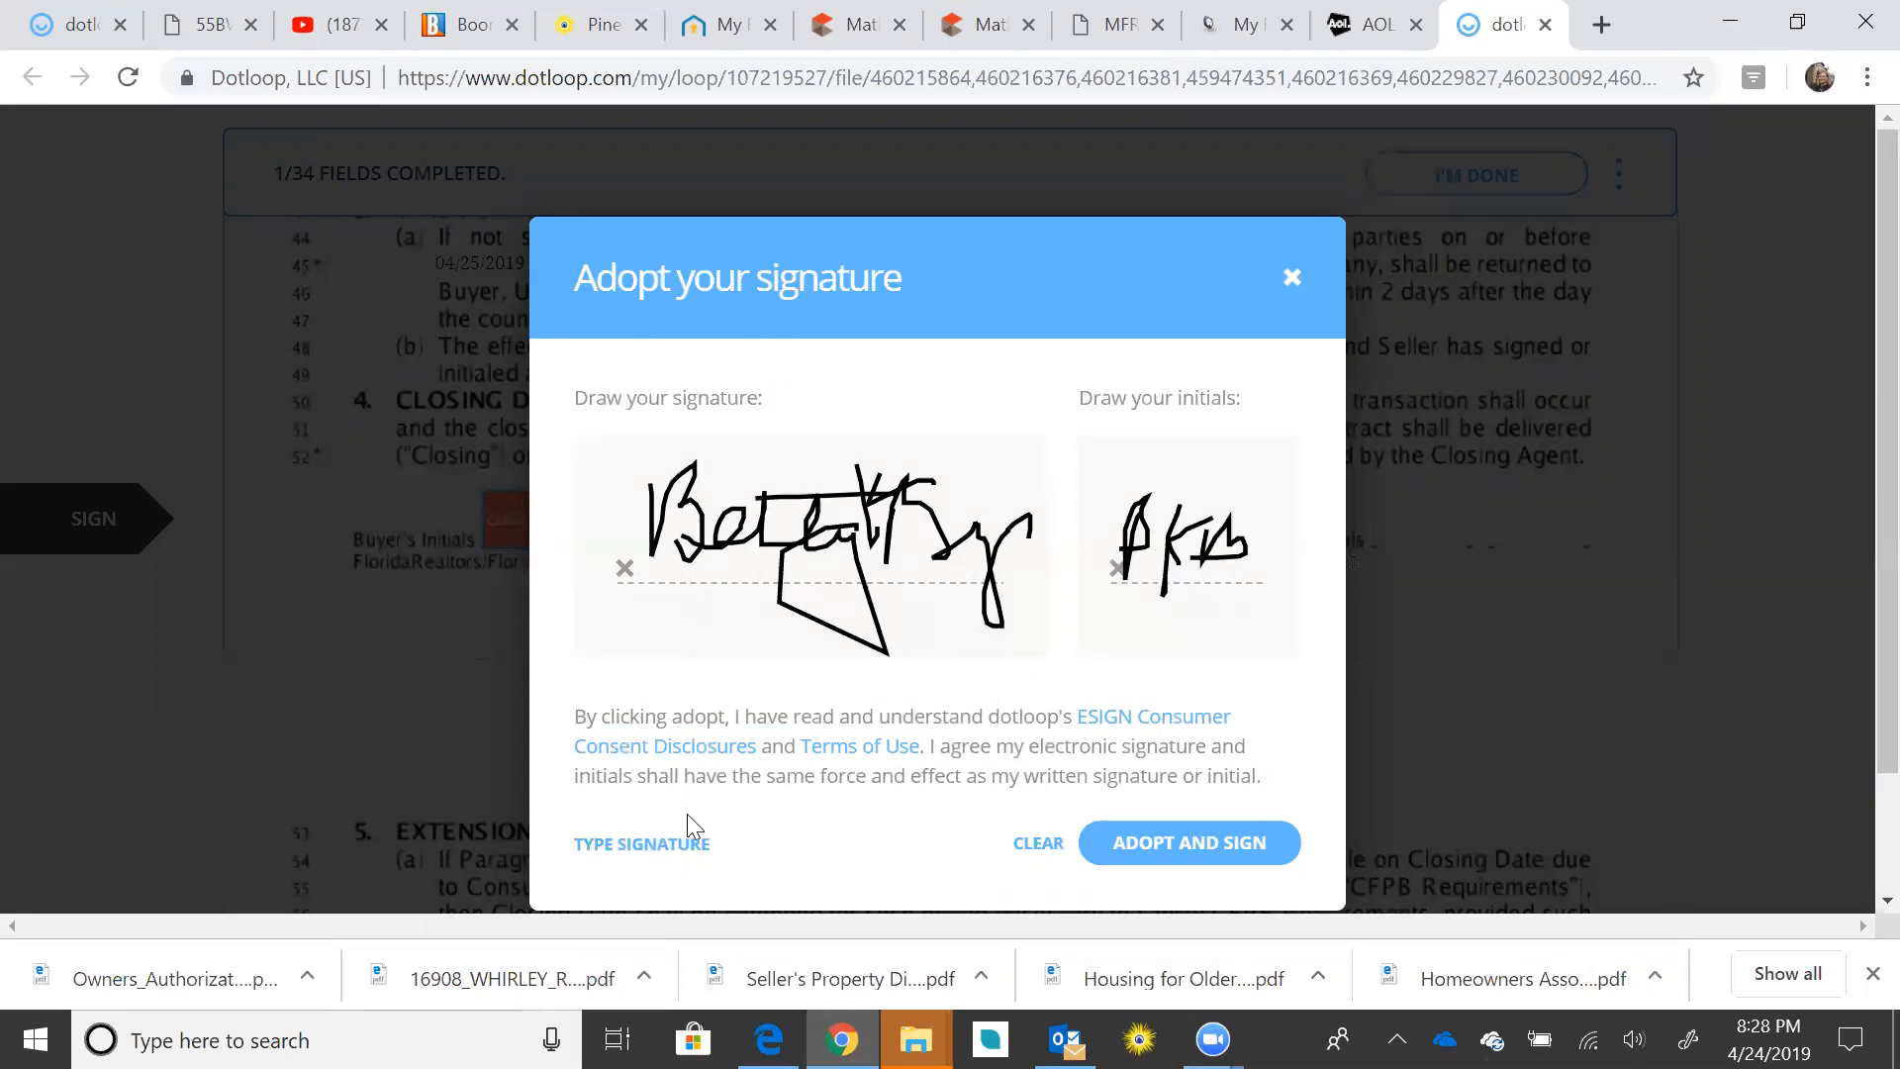
{"action": "left_click", "coordinate": [639, 844]}
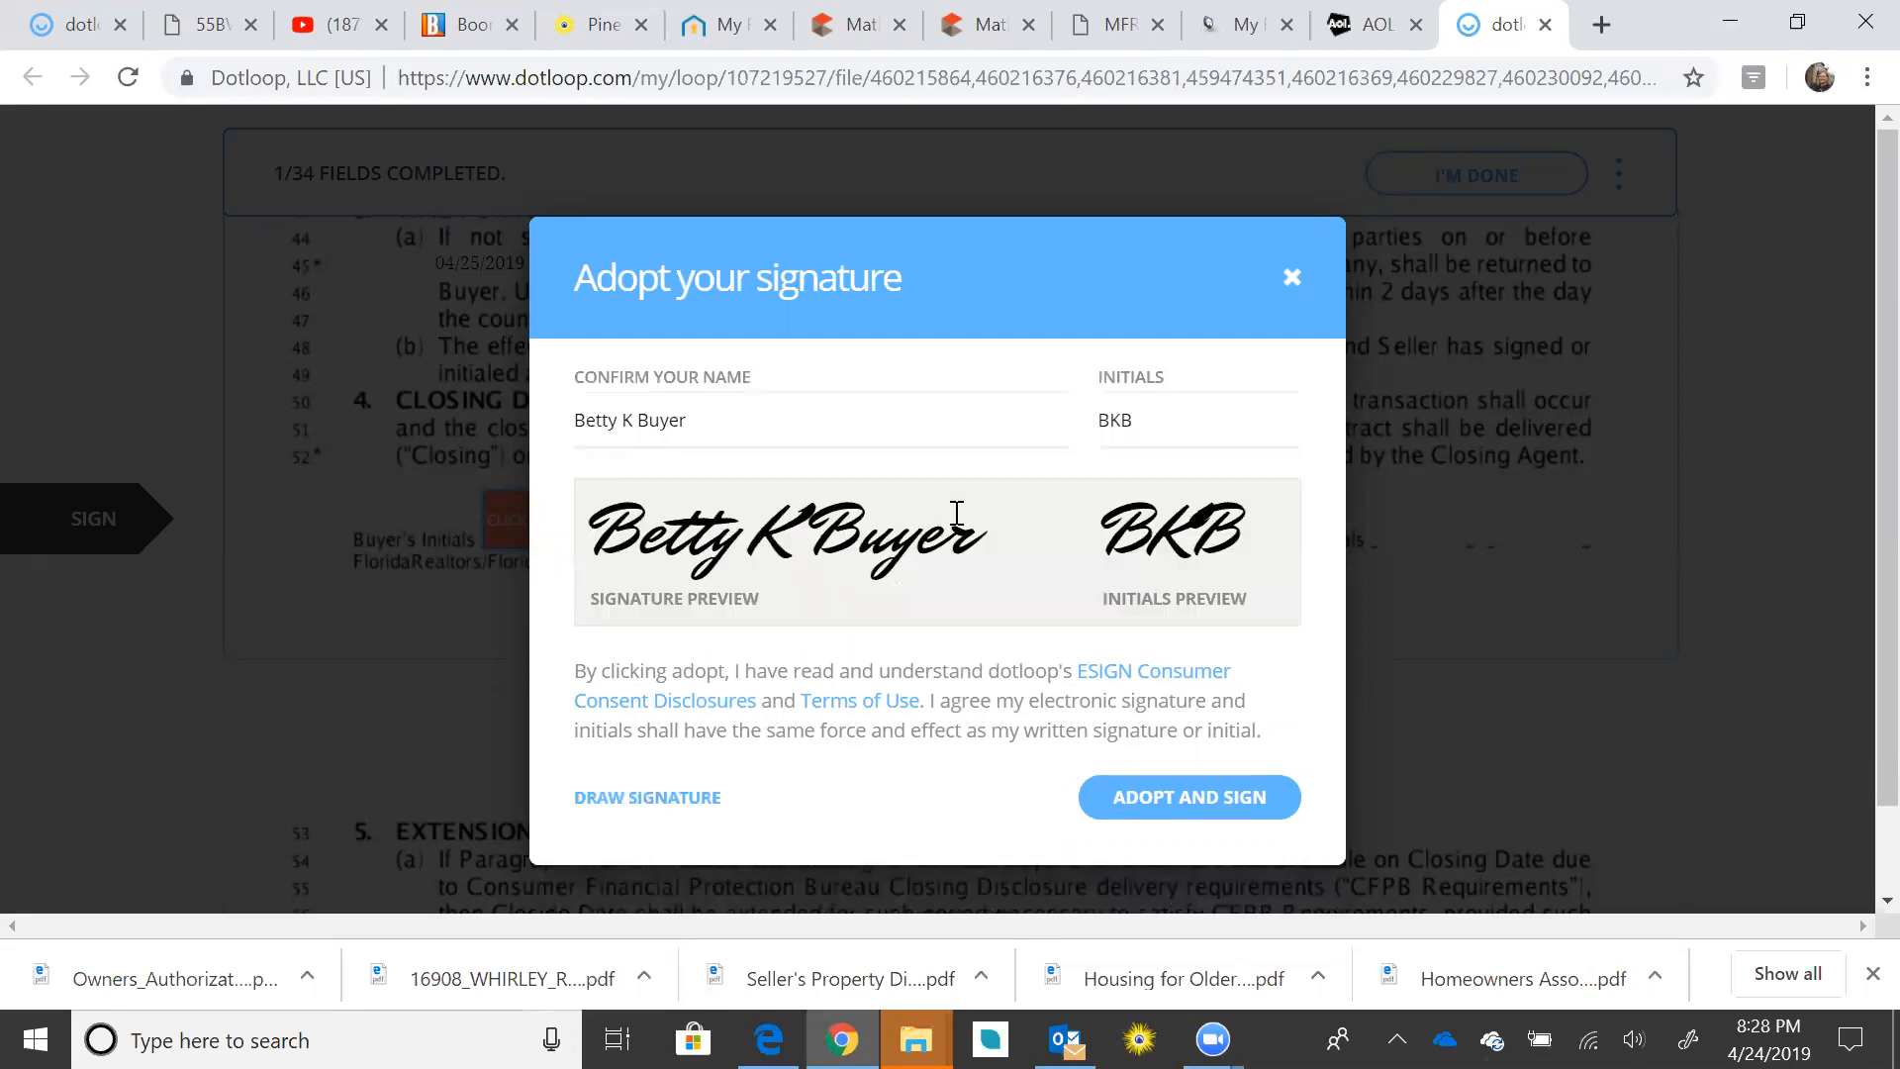
{"action": "left_click", "coordinate": [1189, 799]}
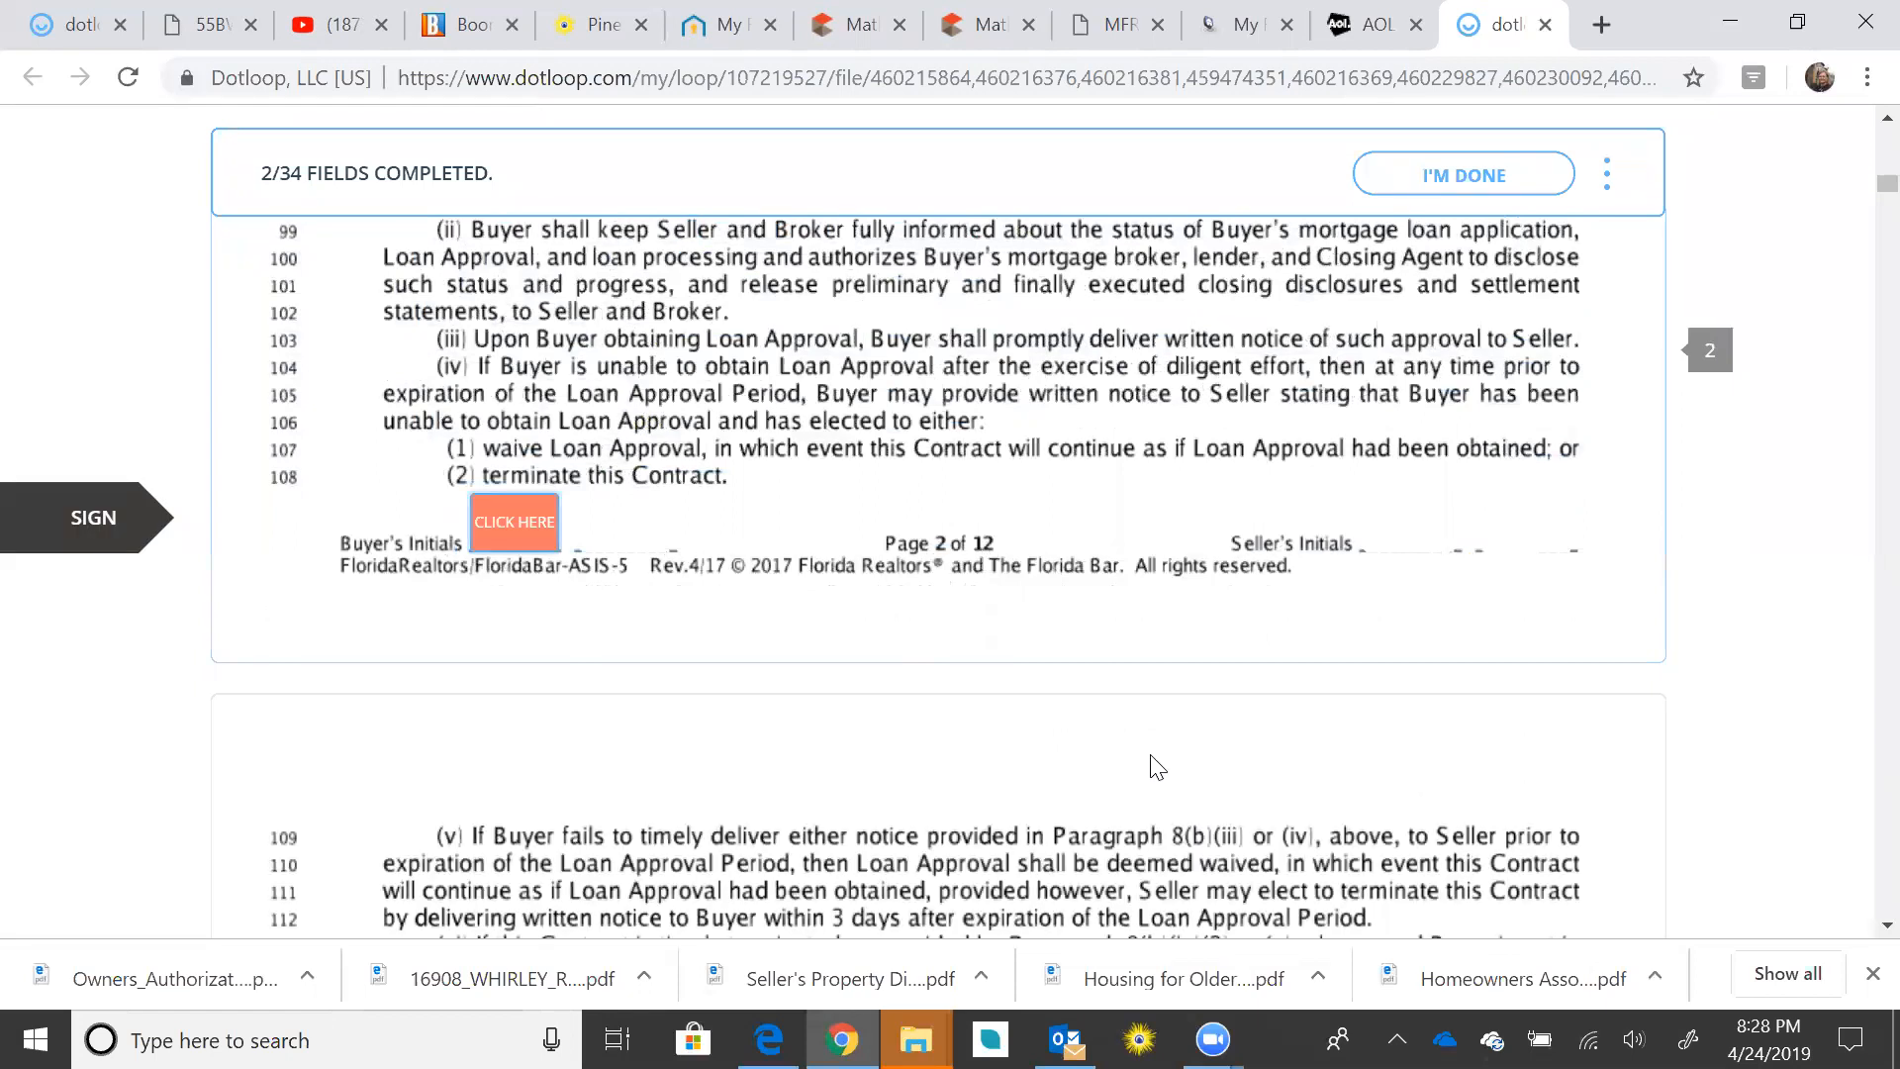
Step: Add the buyer's initials to the boxes on pages 2, 4, 5 and 6
{"action": "left_click", "coordinate": [526, 539]}
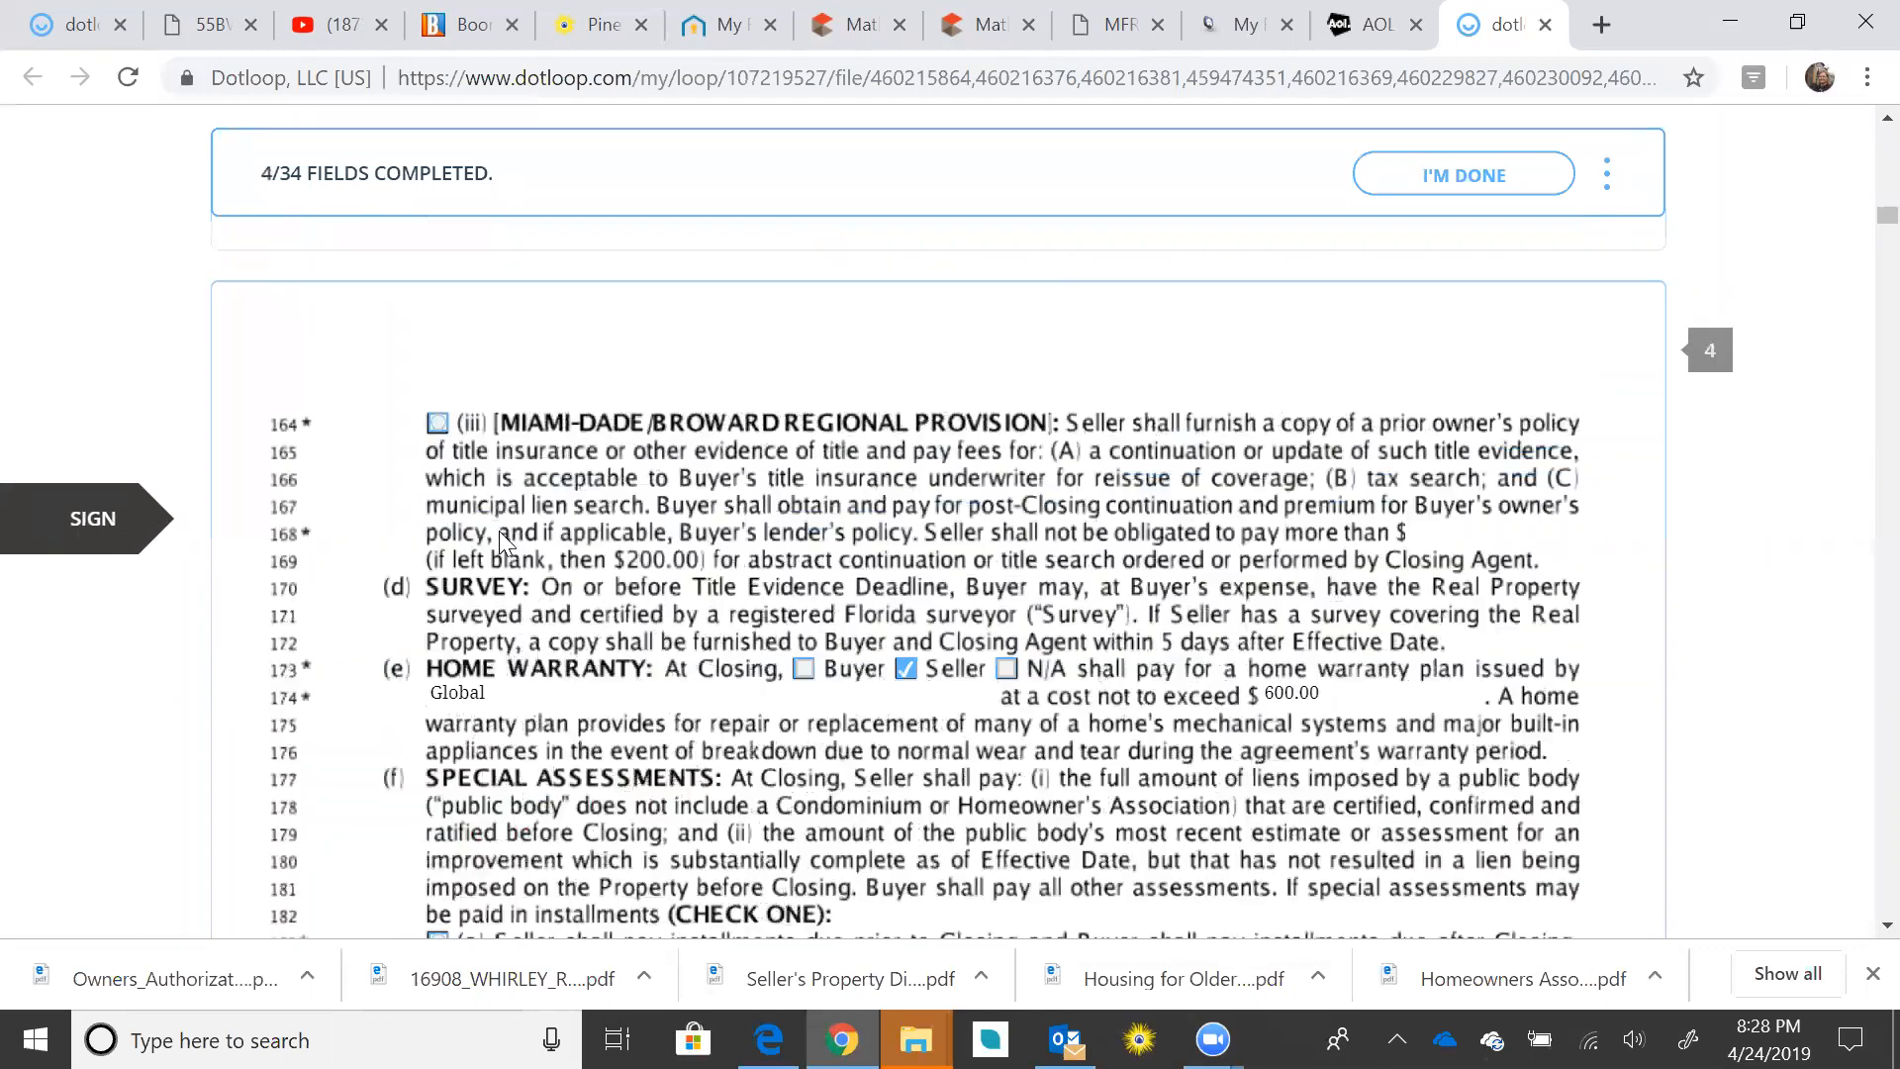
{"action": "left_click", "coordinate": [500, 536]}
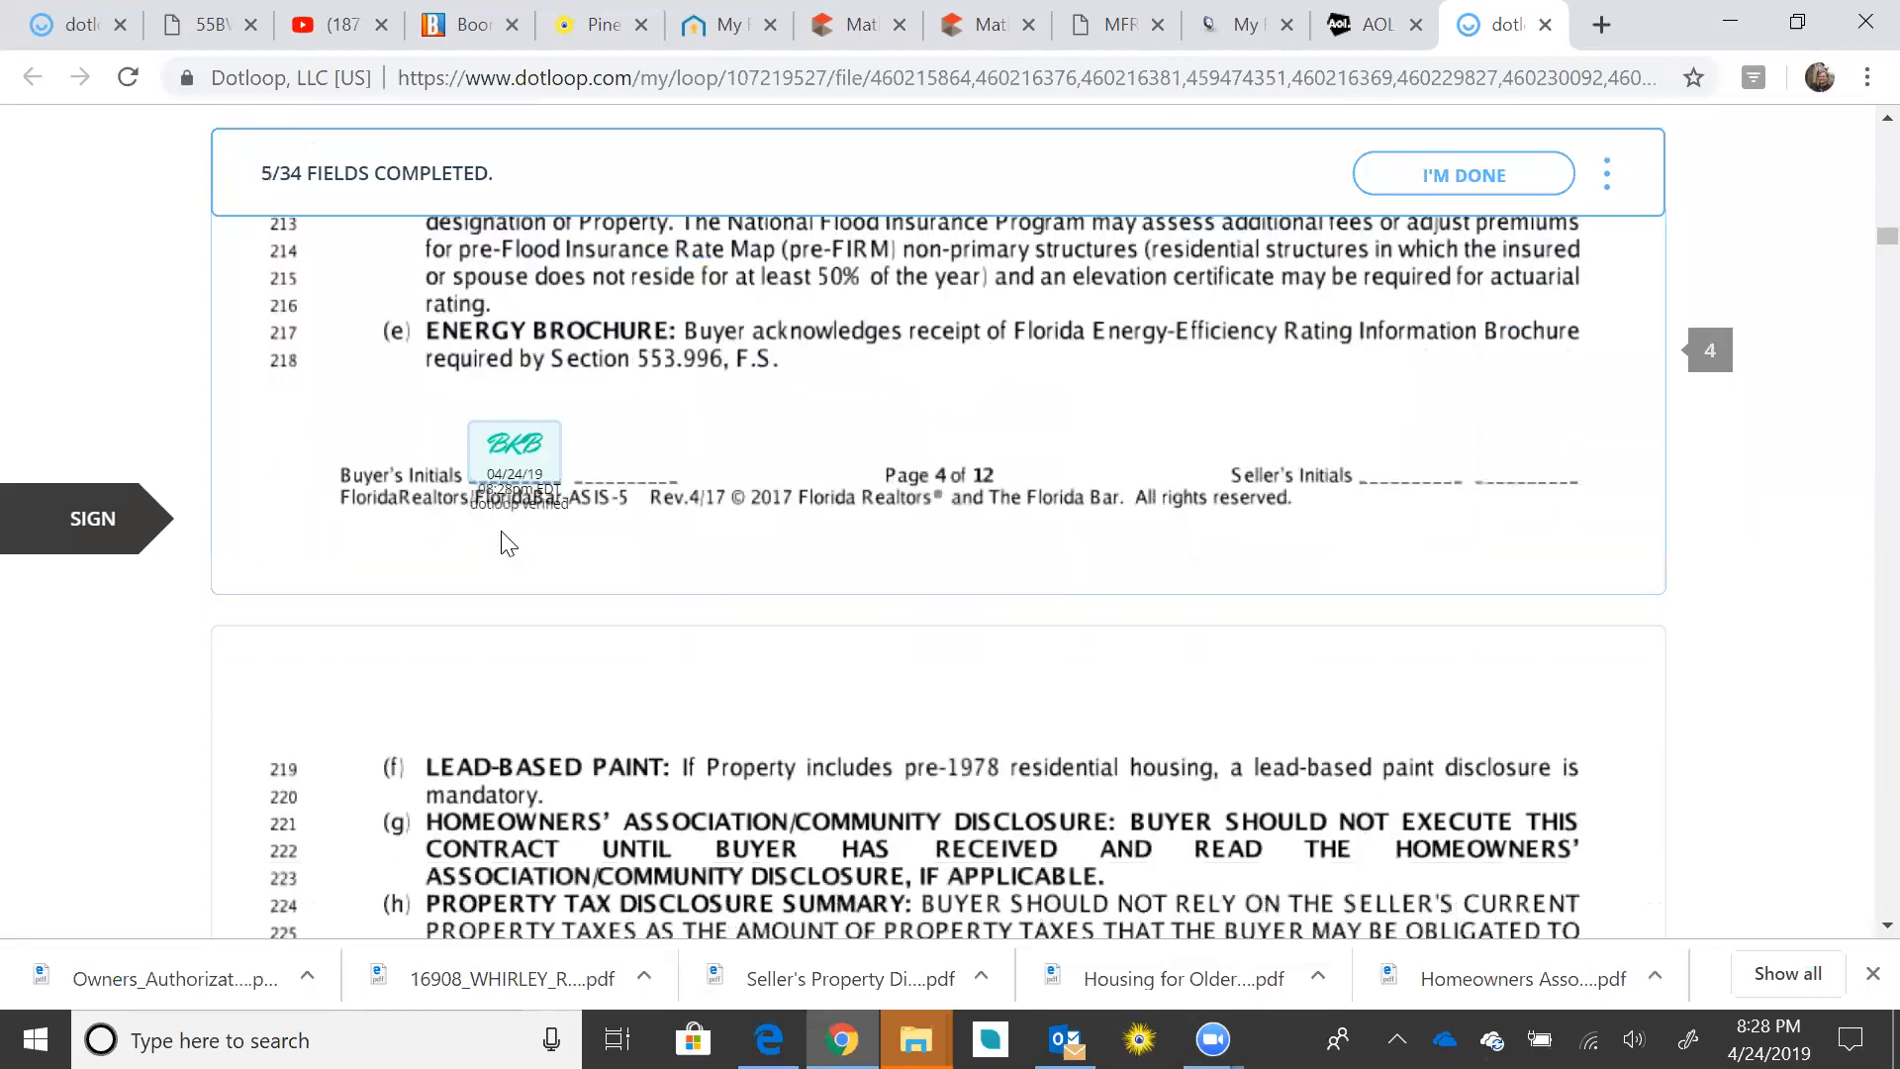
{"action": "left_click", "coordinate": [503, 534]}
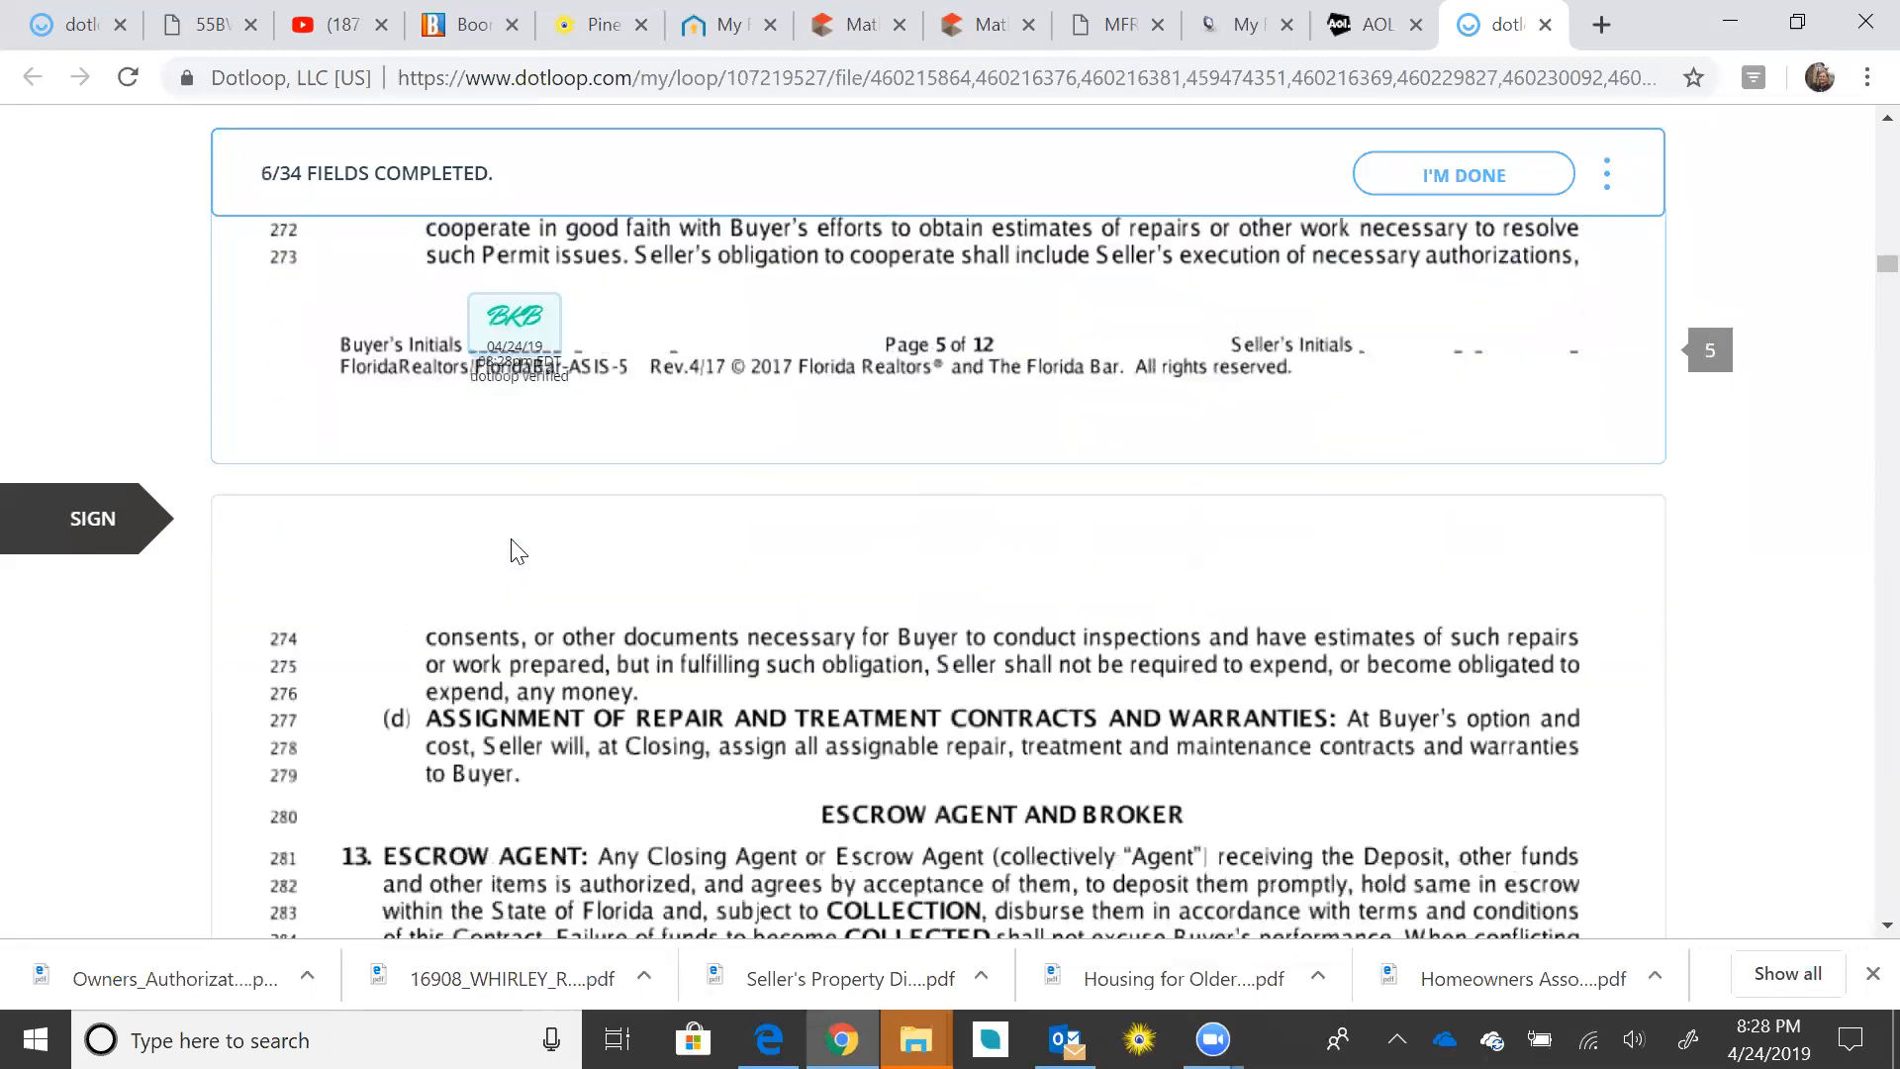
{"action": "left_click", "coordinate": [511, 538]}
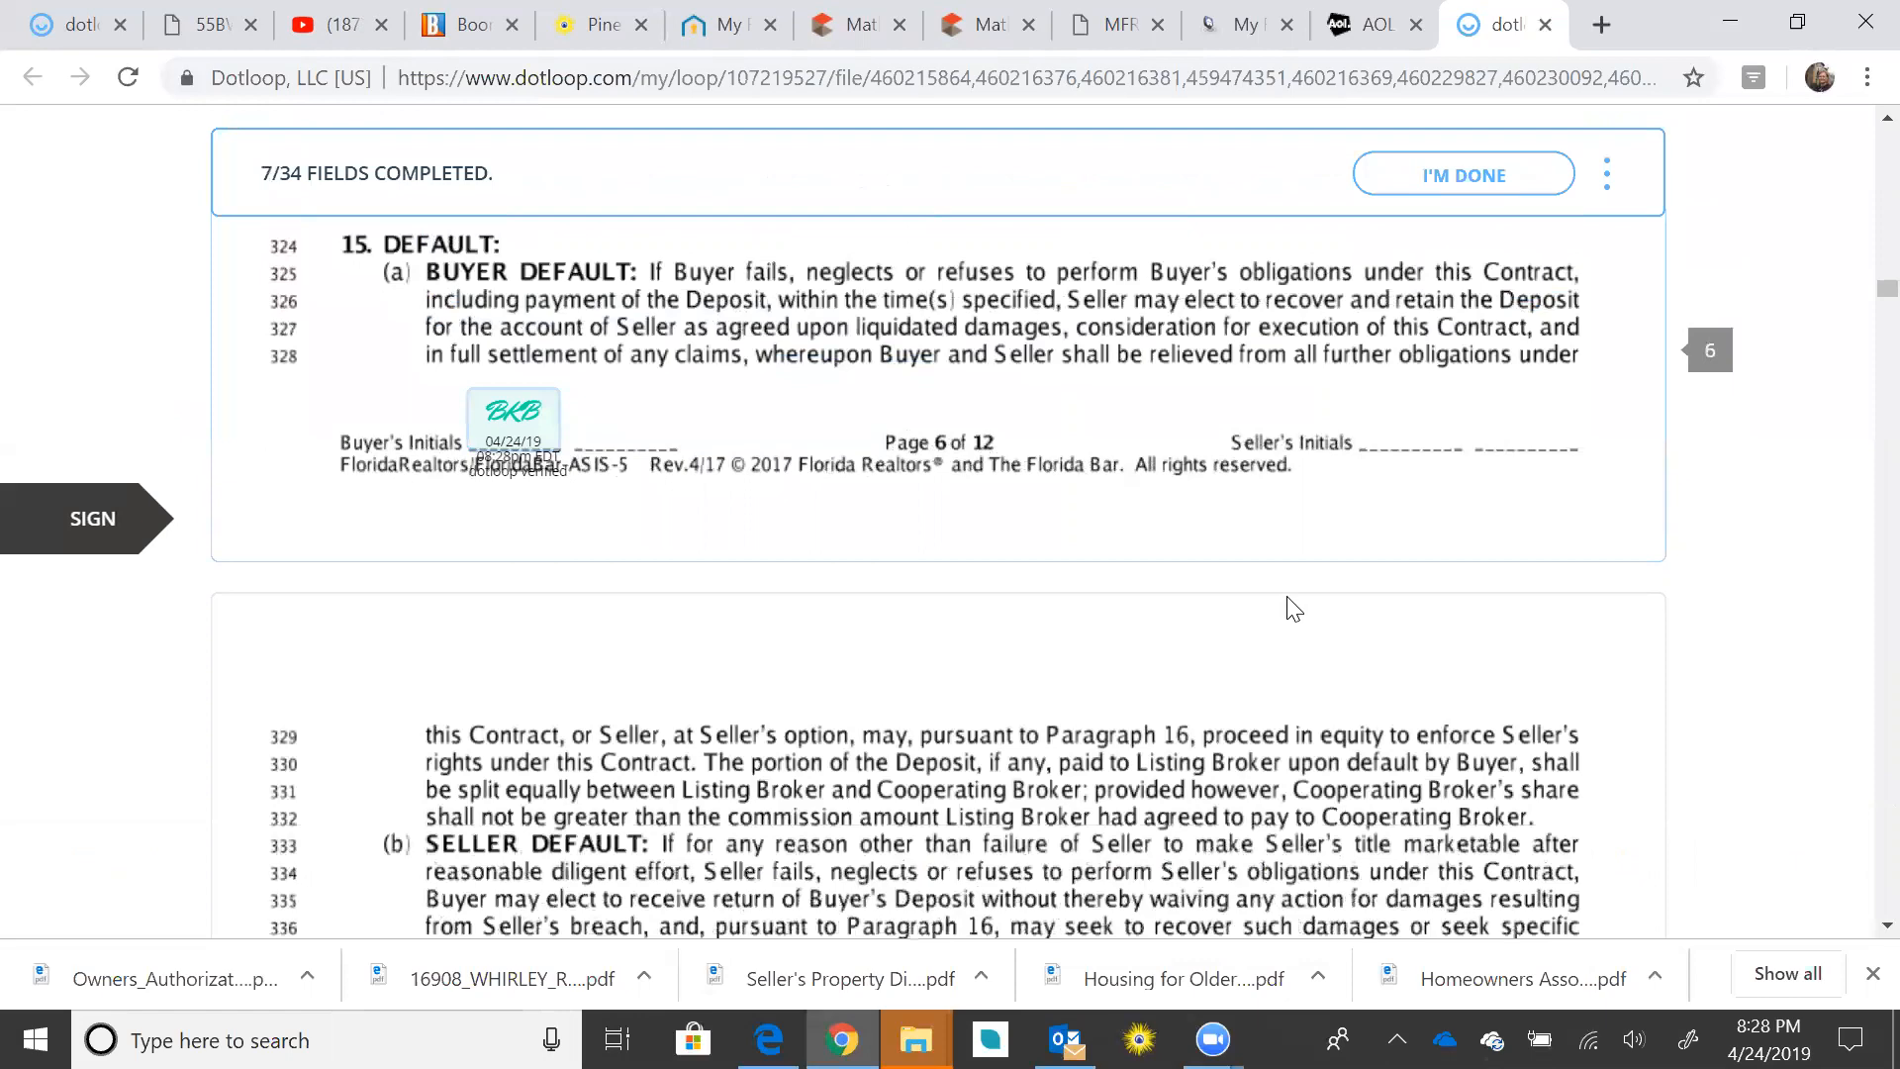
{"action": "scroll", "coordinate": [1316, 643], "scroll_direction": "up", "scroll_amount": 6}
{"action": "scroll", "coordinate": [1329, 654], "scroll_direction": "up", "scroll_amount": 13}
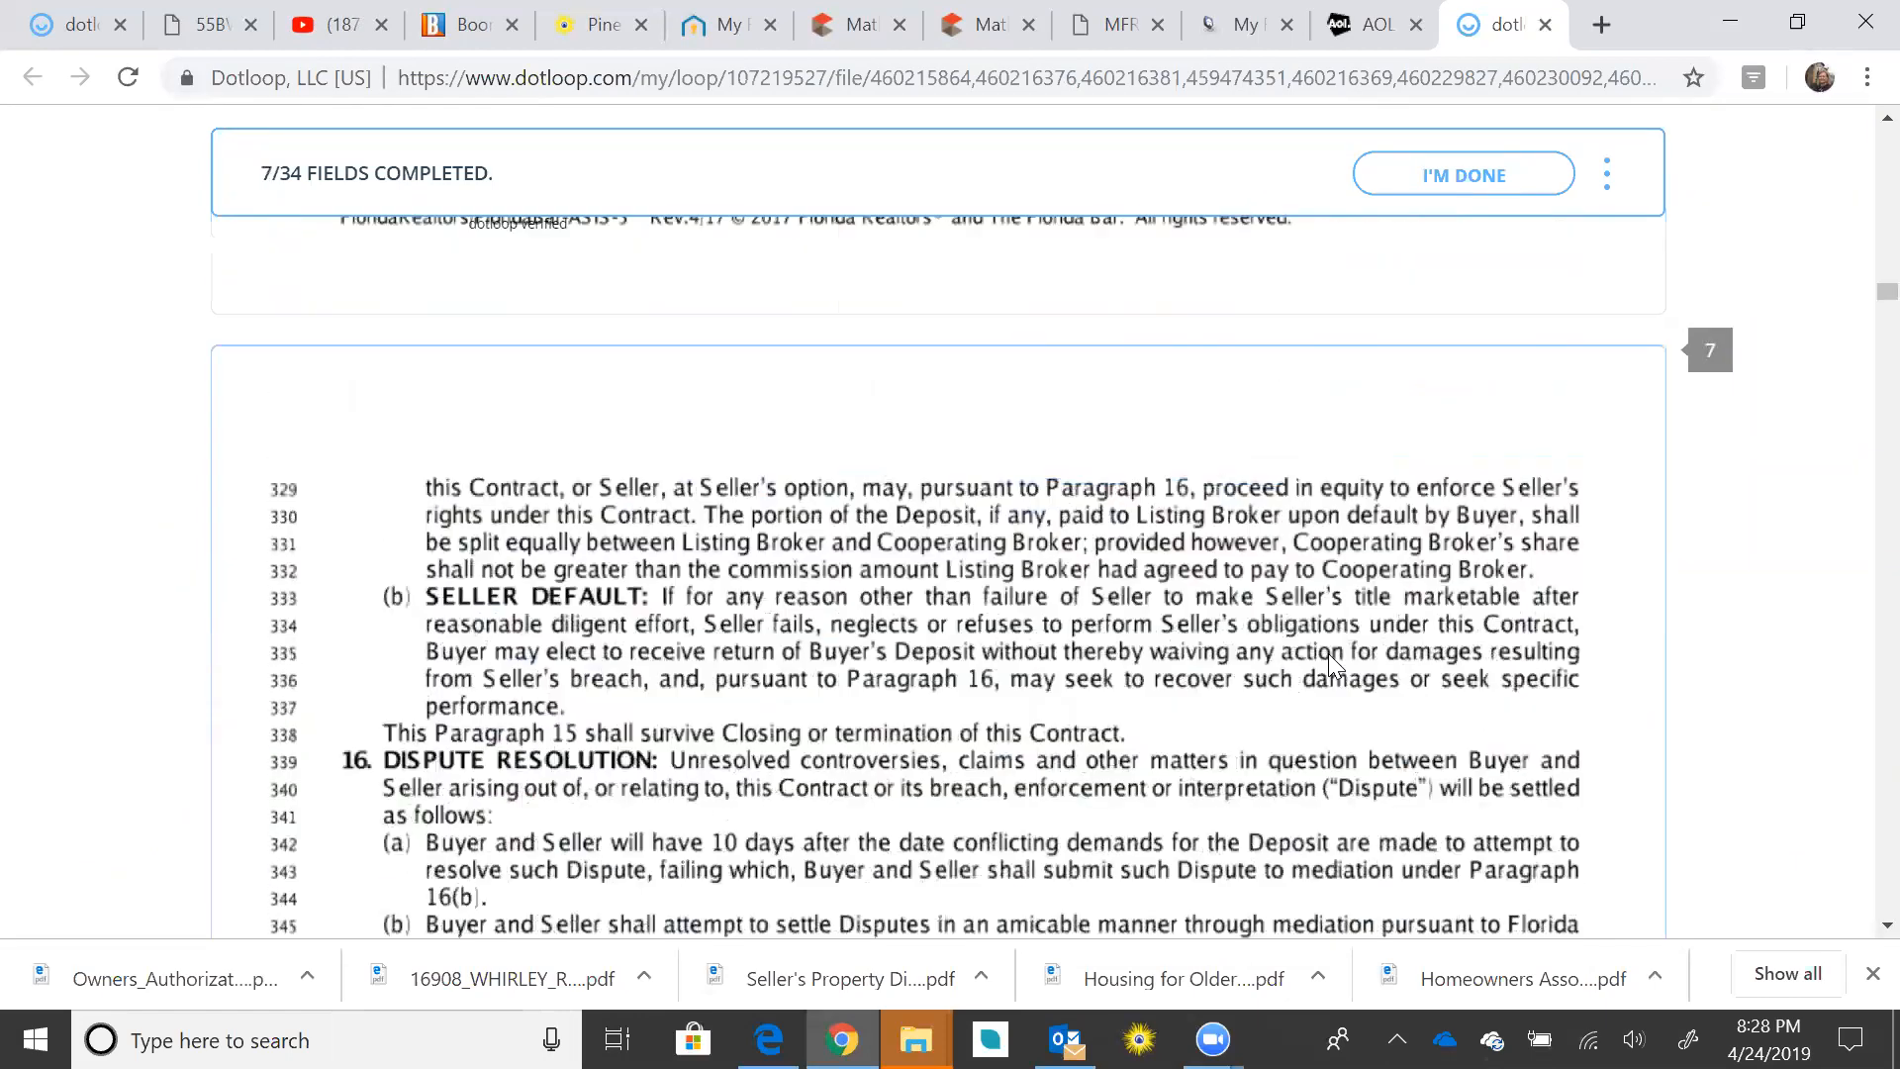
{"action": "scroll", "coordinate": [1332, 665], "scroll_direction": "down", "scroll_amount": 6}
{"action": "scroll", "coordinate": [1343, 687], "scroll_direction": "down", "scroll_amount": 15}
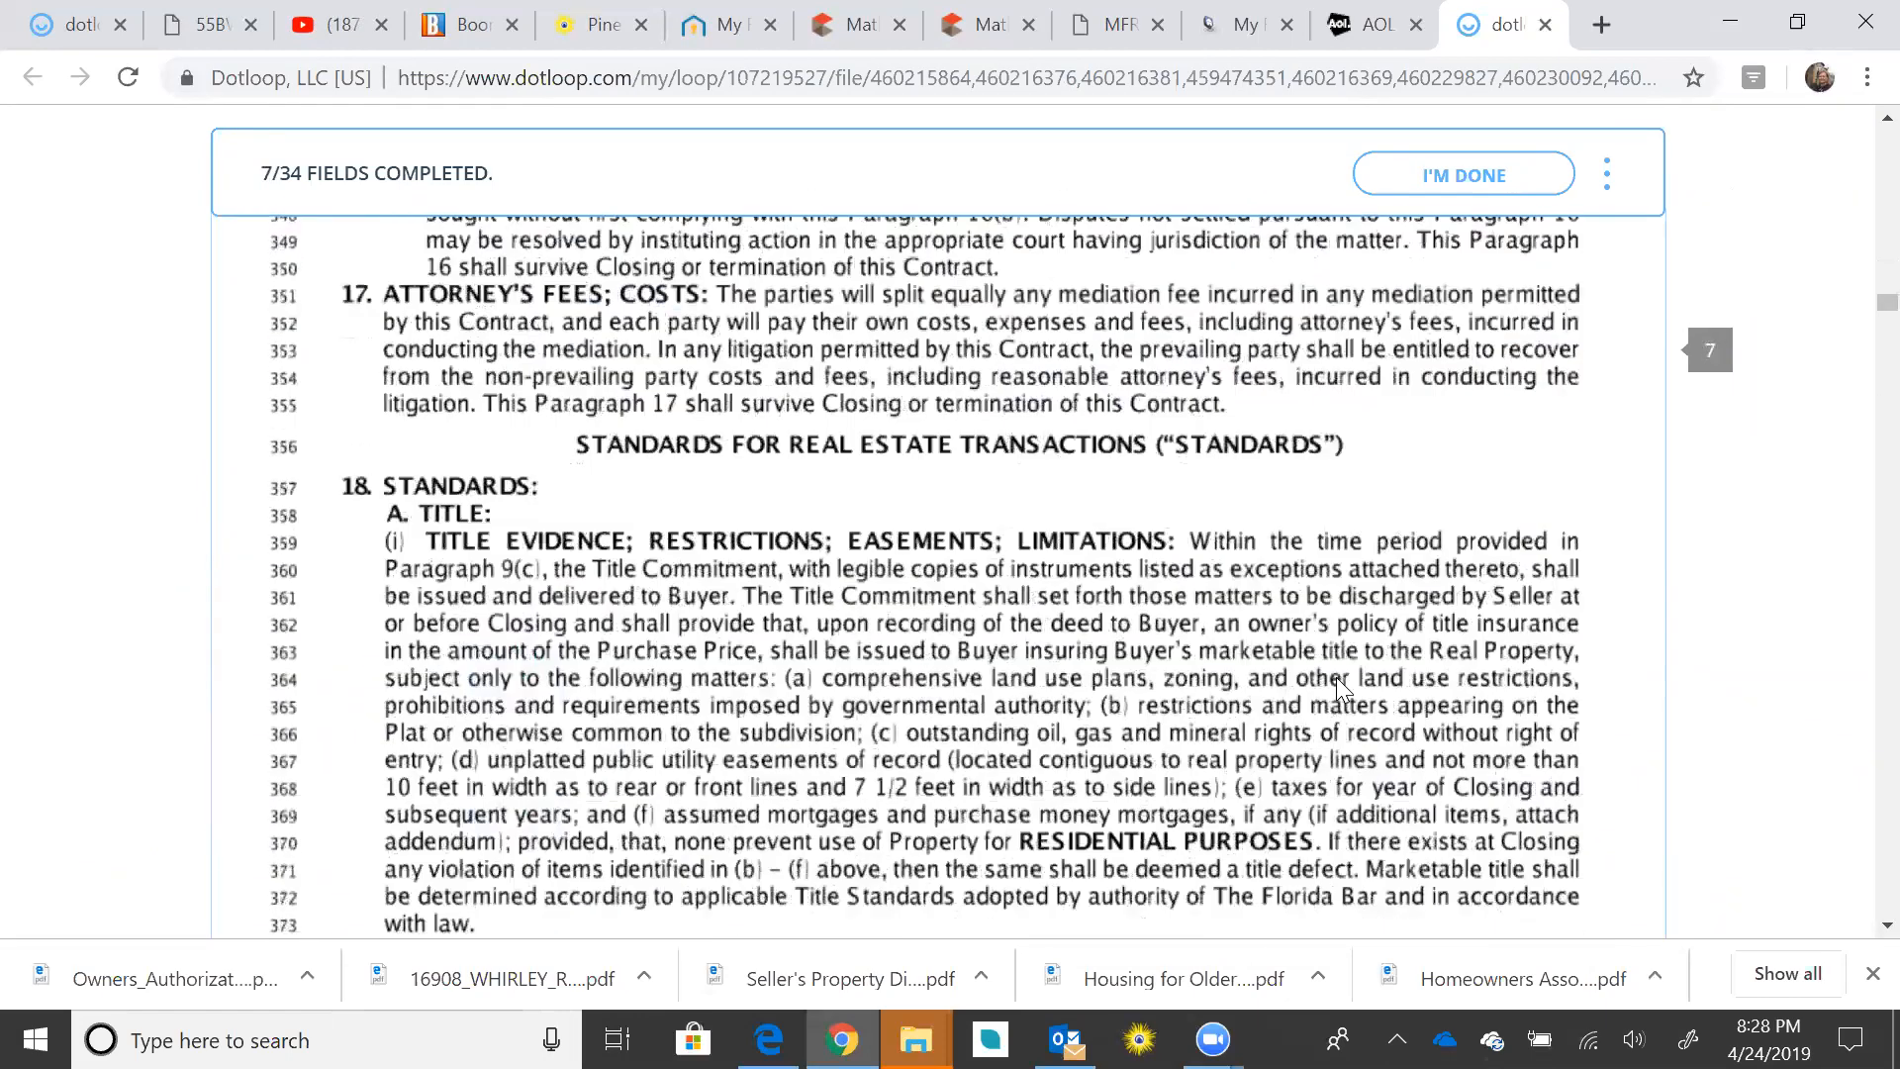
{"action": "scroll", "coordinate": [1341, 693], "scroll_direction": "down", "scroll_amount": 10}
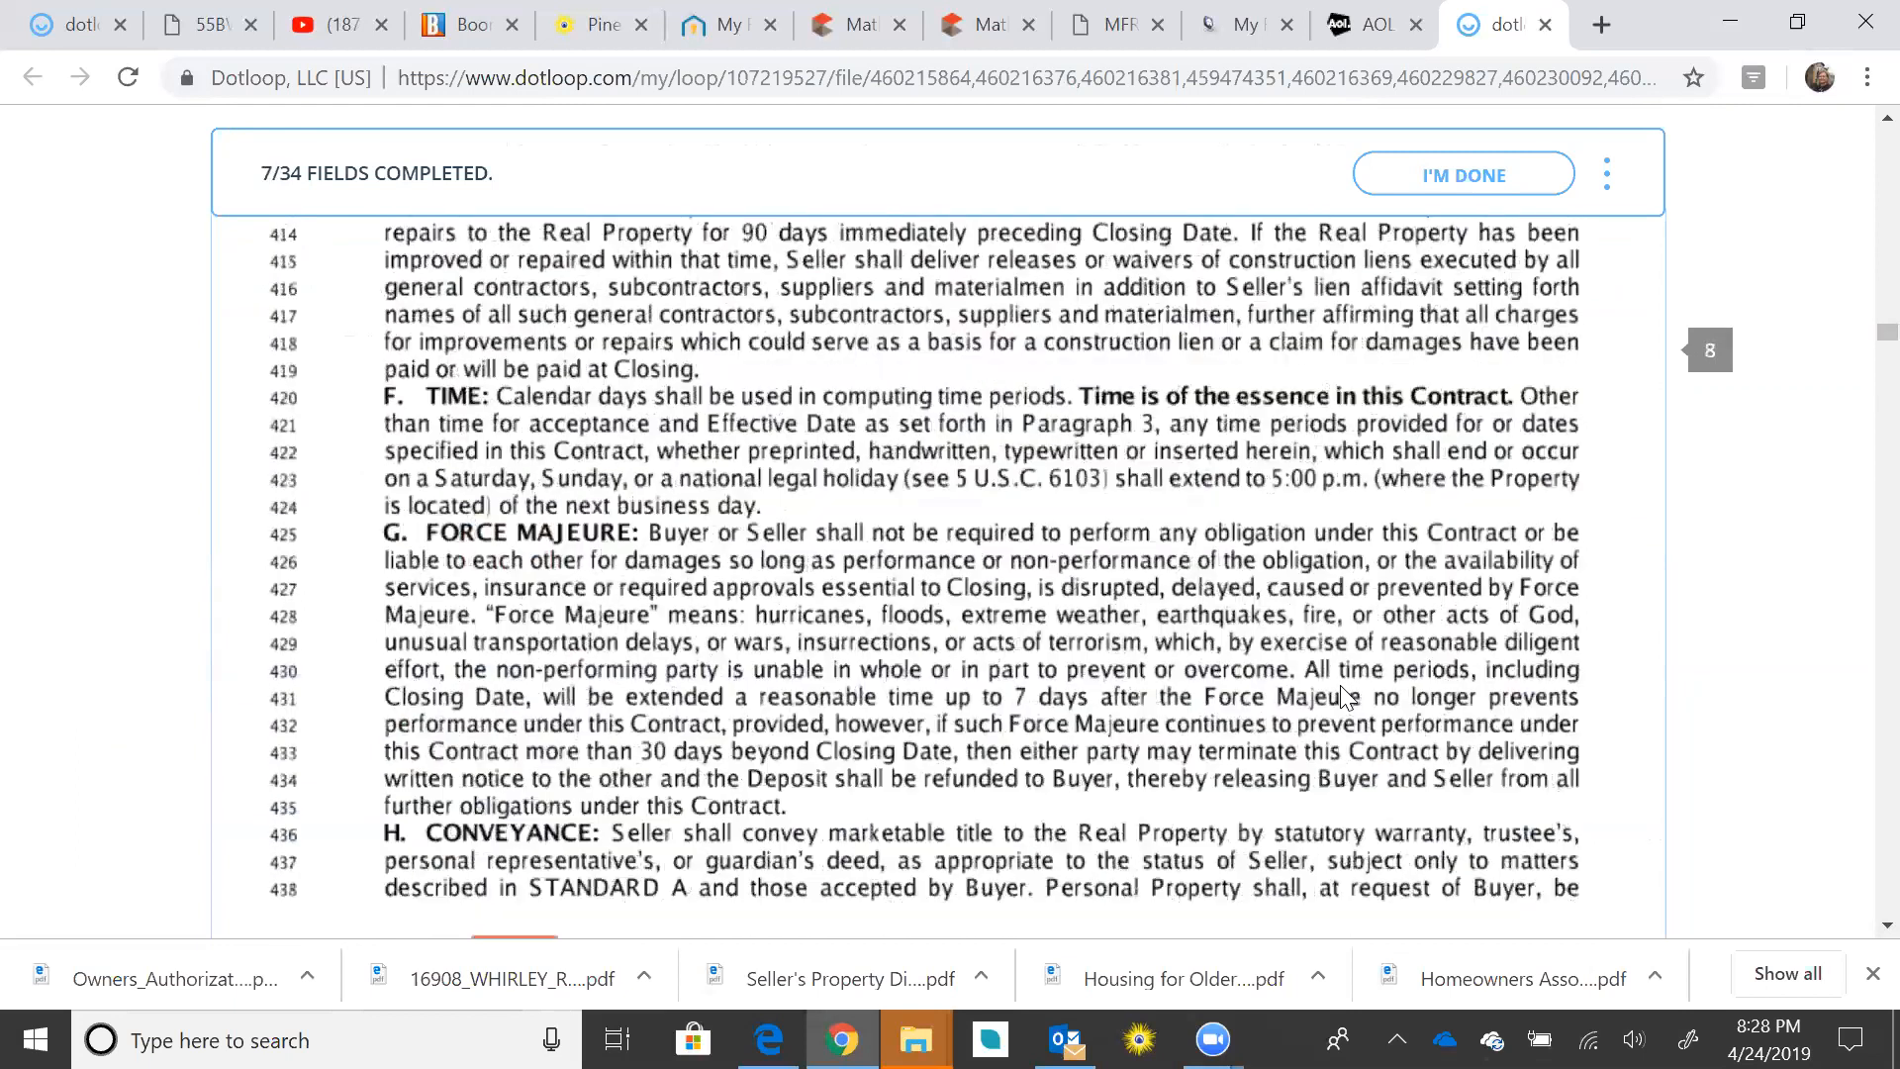
Step: Initial pages 8 through 12 and sign the first Buyer signature line
{"action": "left_click", "coordinate": [514, 544]}
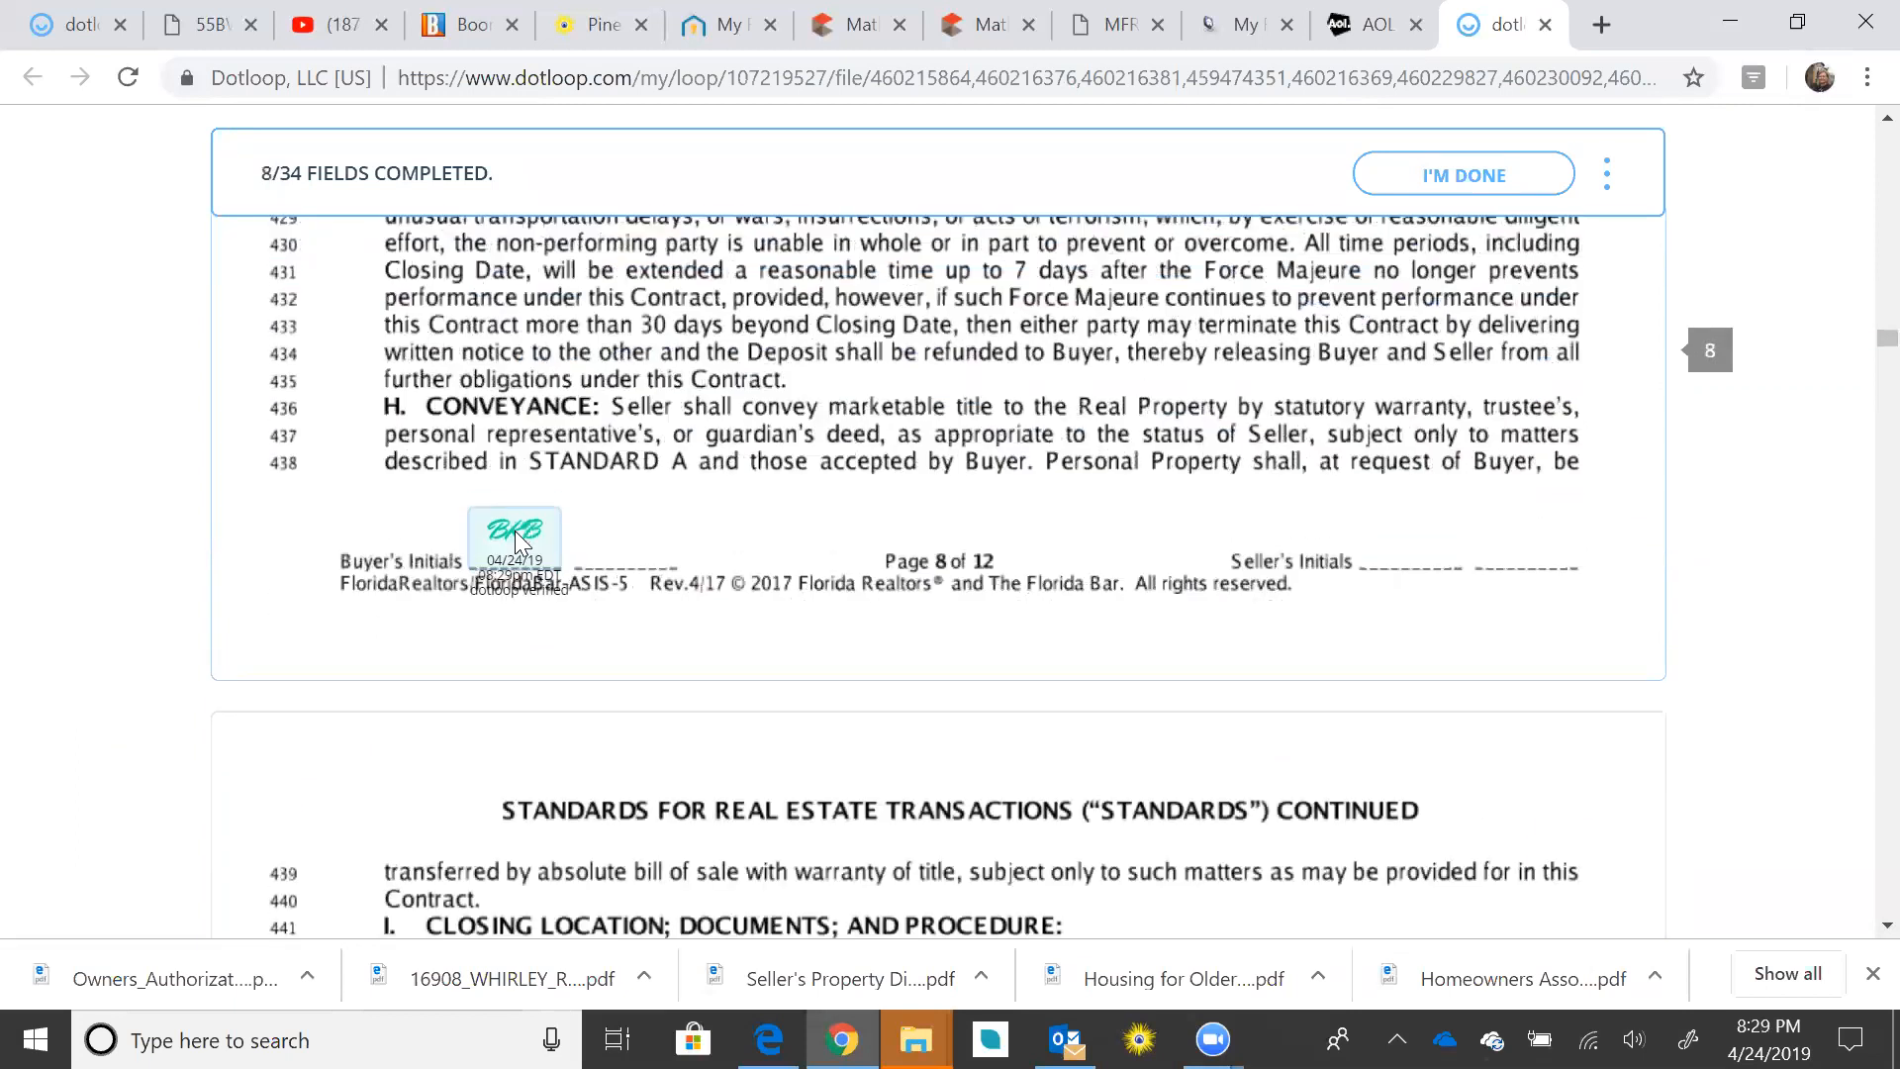
{"action": "left_click", "coordinate": [507, 557]}
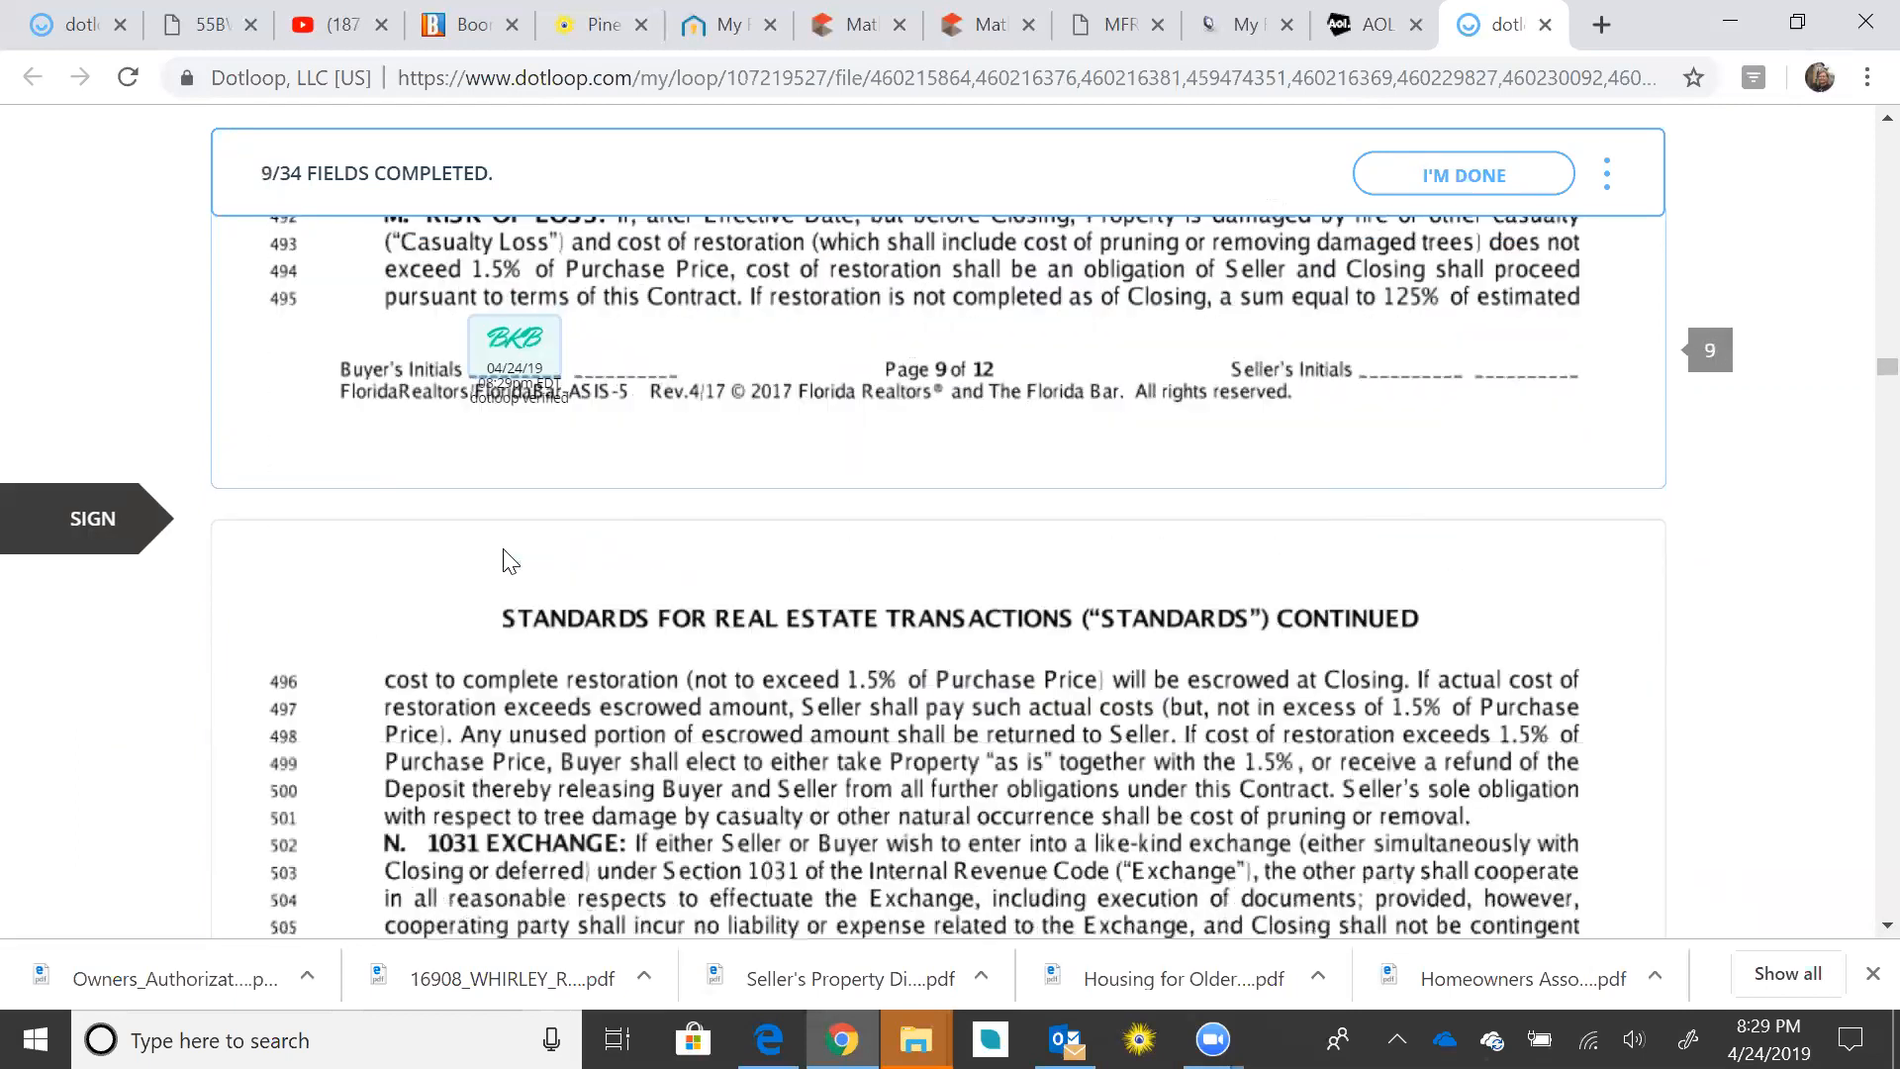
{"action": "left_click", "coordinate": [505, 560]}
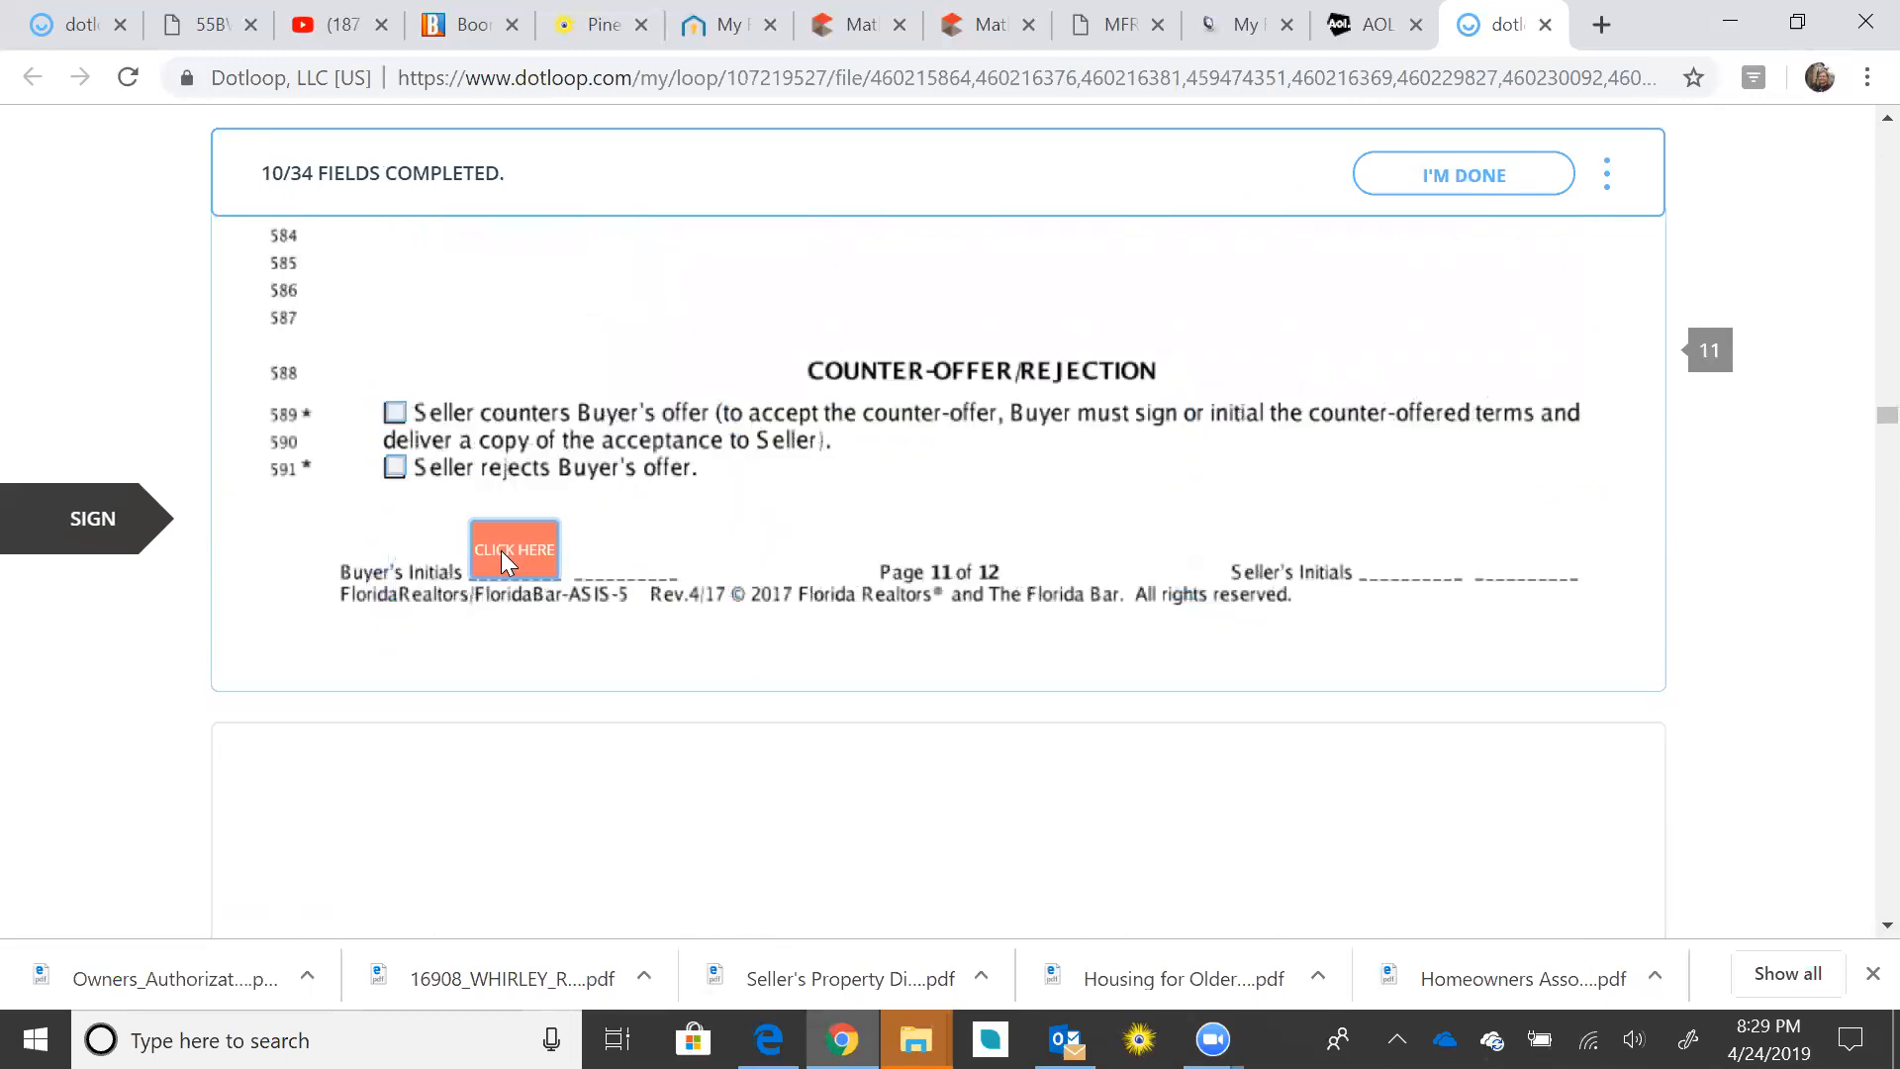
{"action": "left_click", "coordinate": [502, 555]}
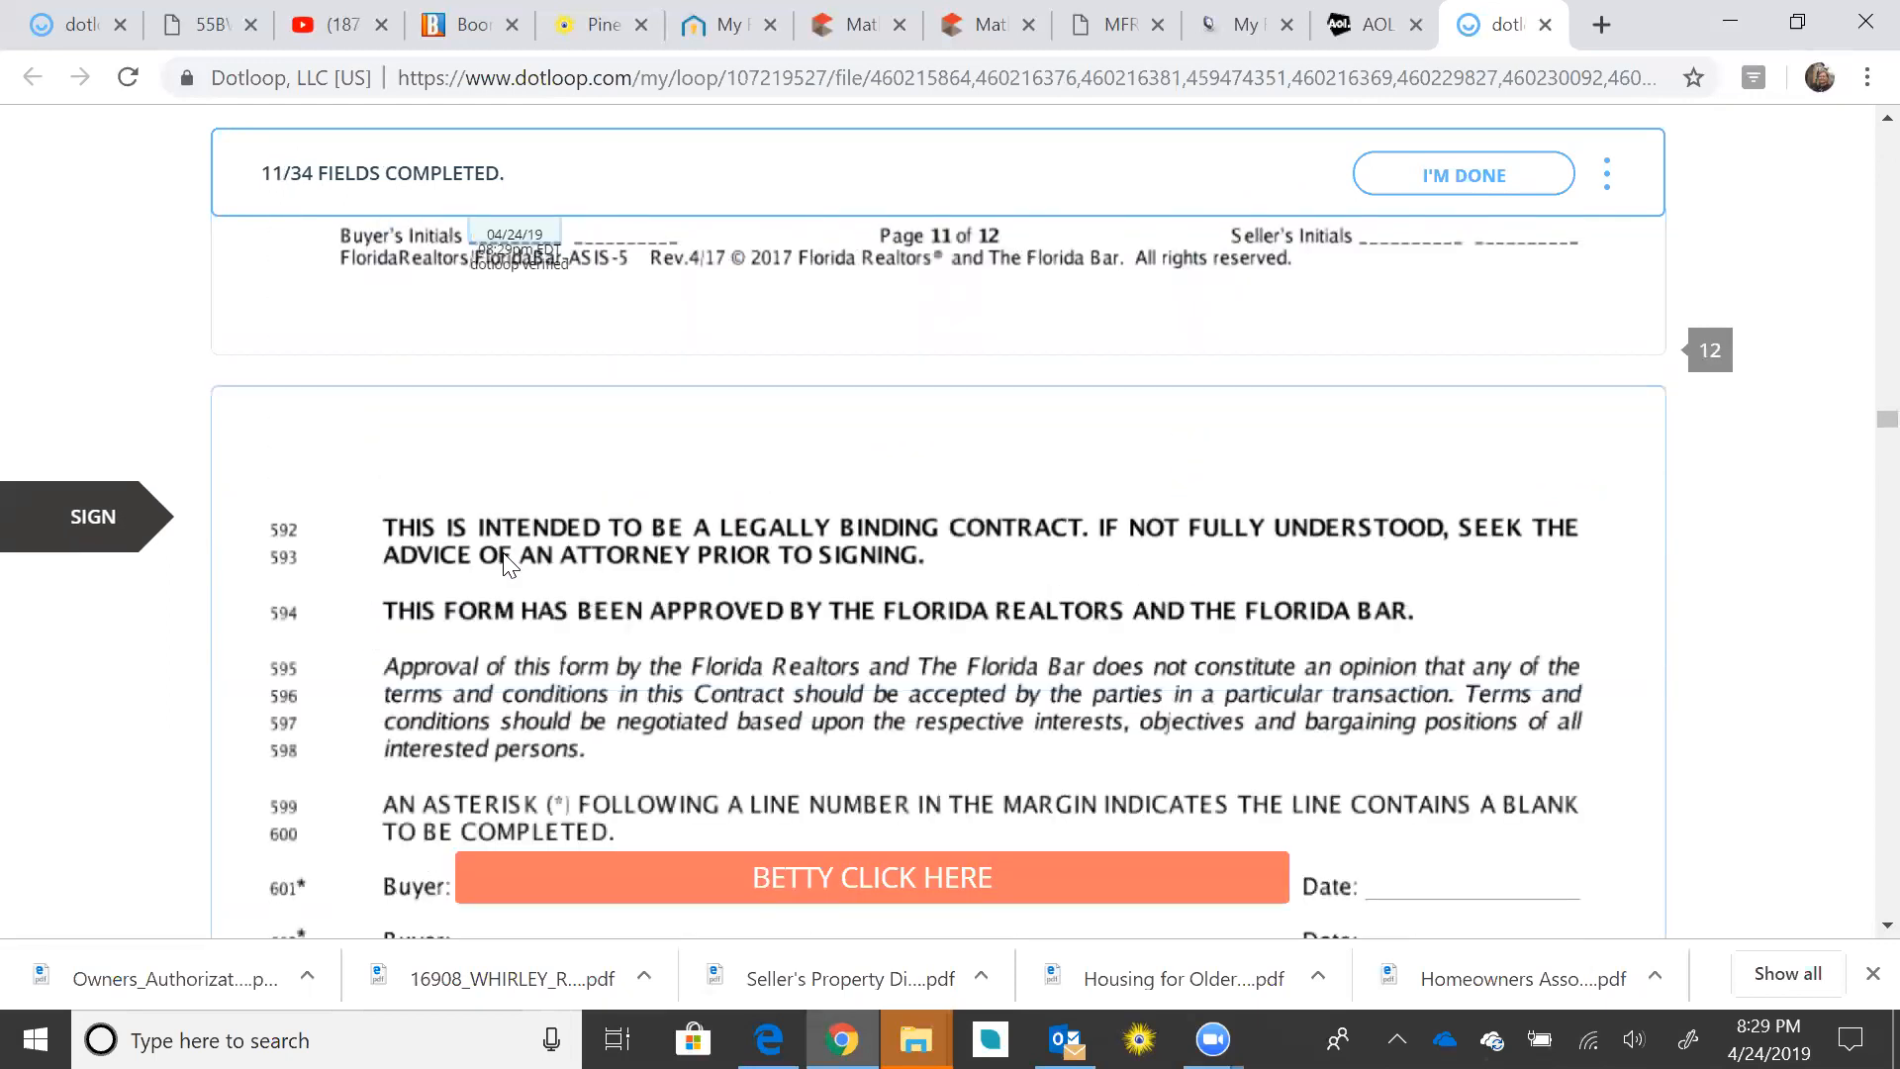
{"action": "left_click", "coordinate": [742, 564]}
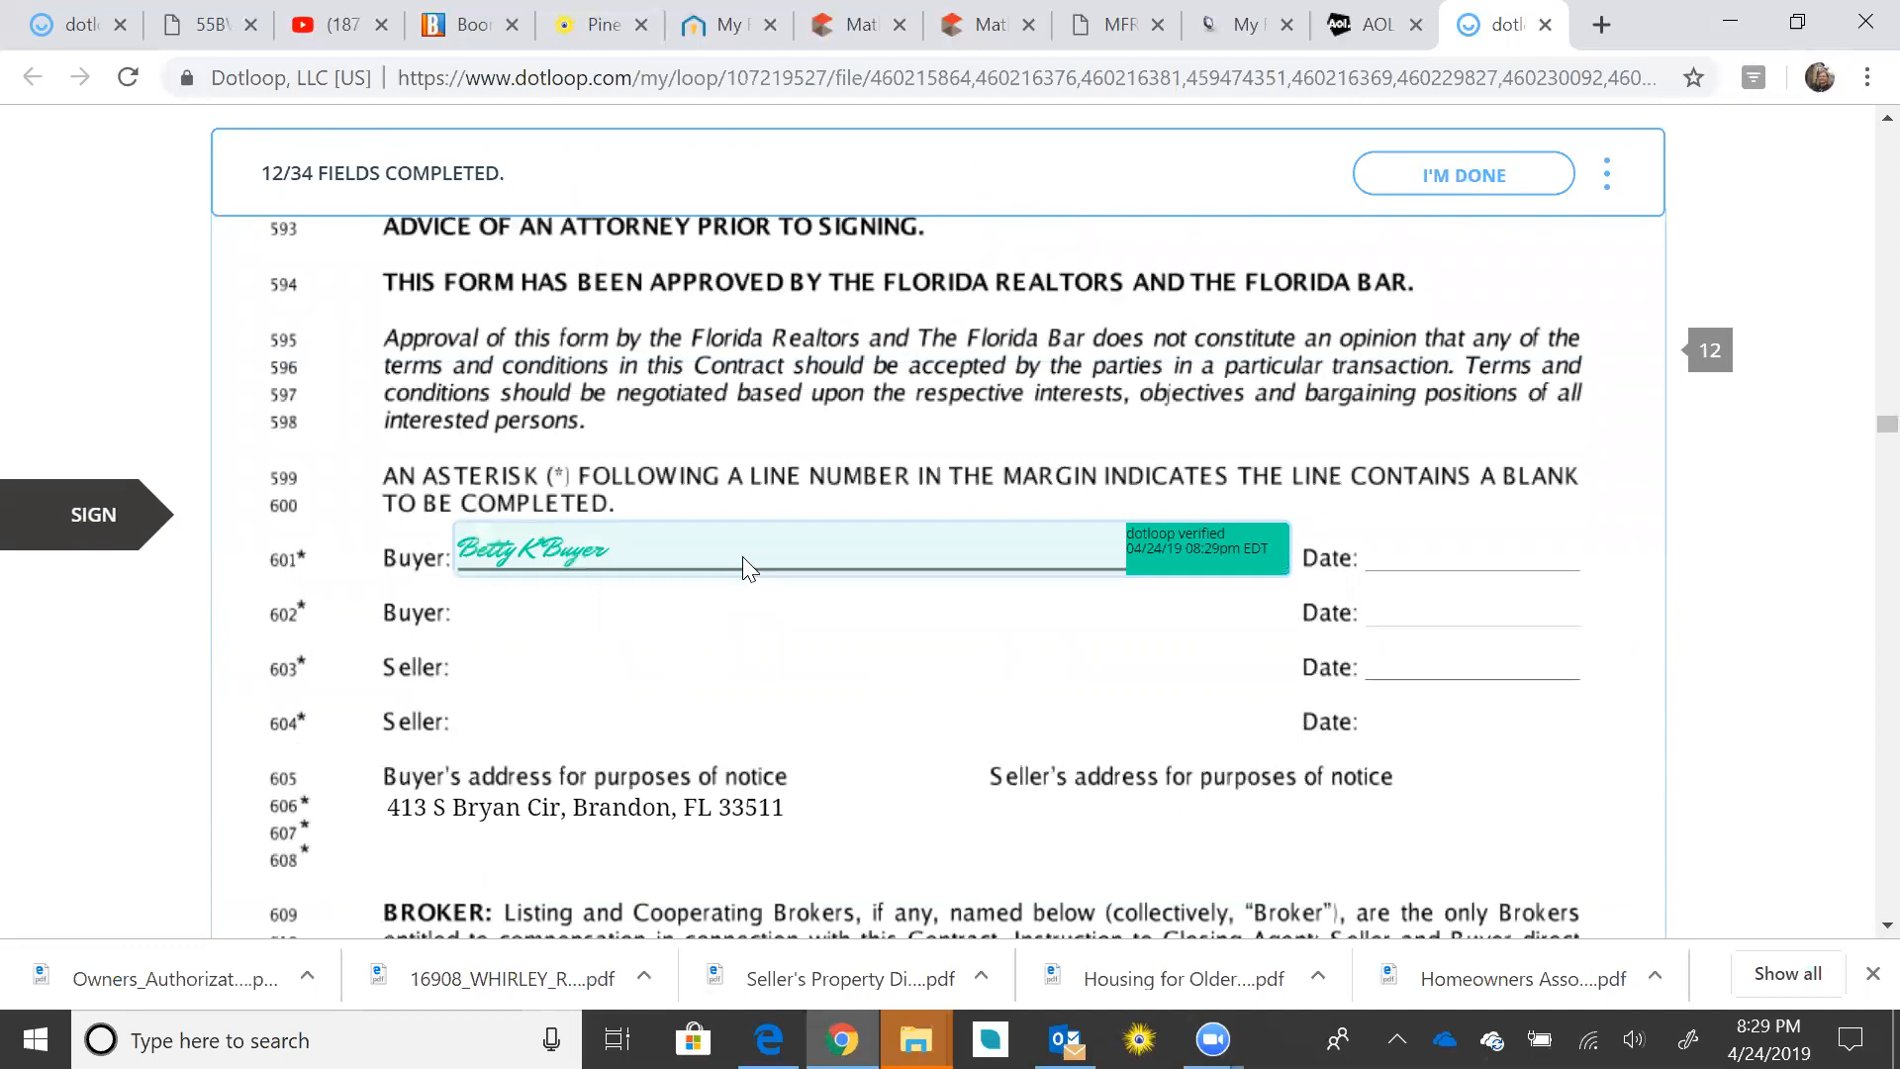
{"action": "left_click", "coordinate": [516, 556]}
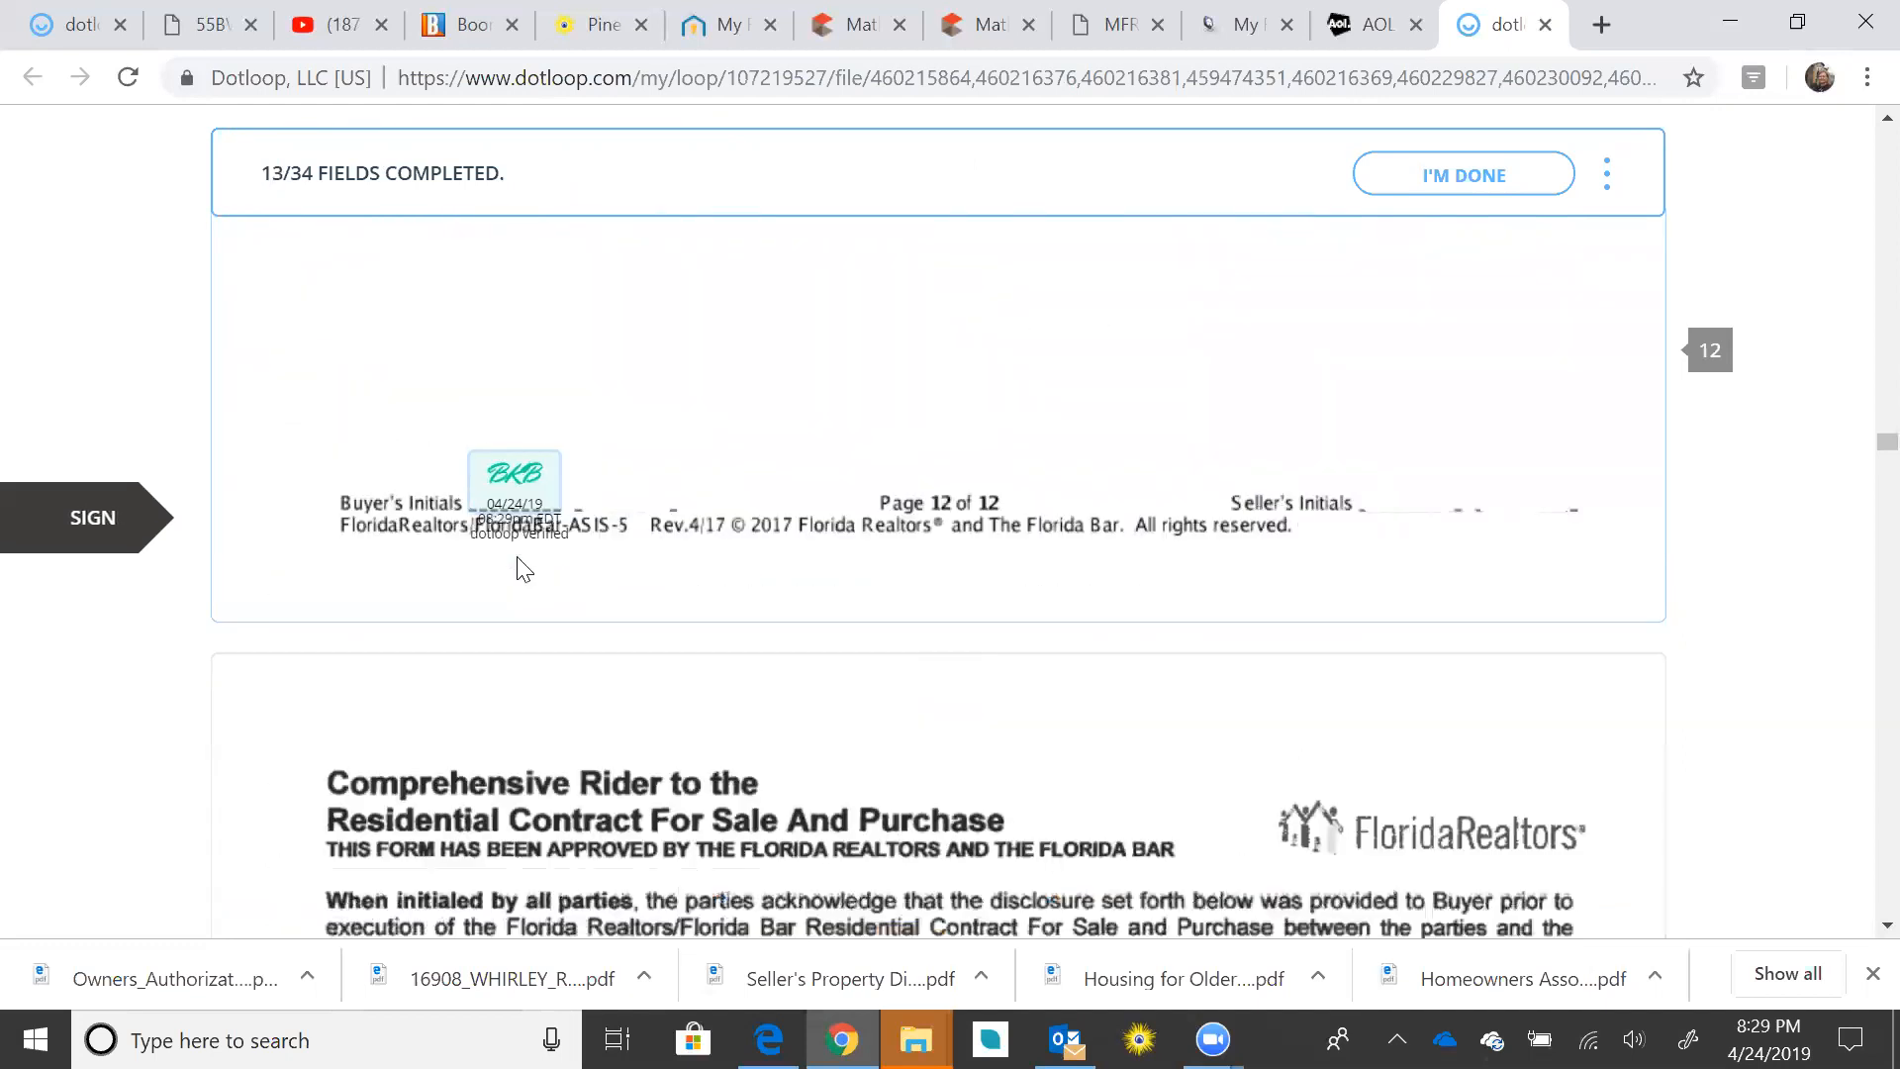
Step: Initial the rider, sign the HOA disclosure, and initial and sign the seller's property disclosure pages
{"action": "left_click", "coordinate": [614, 558]}
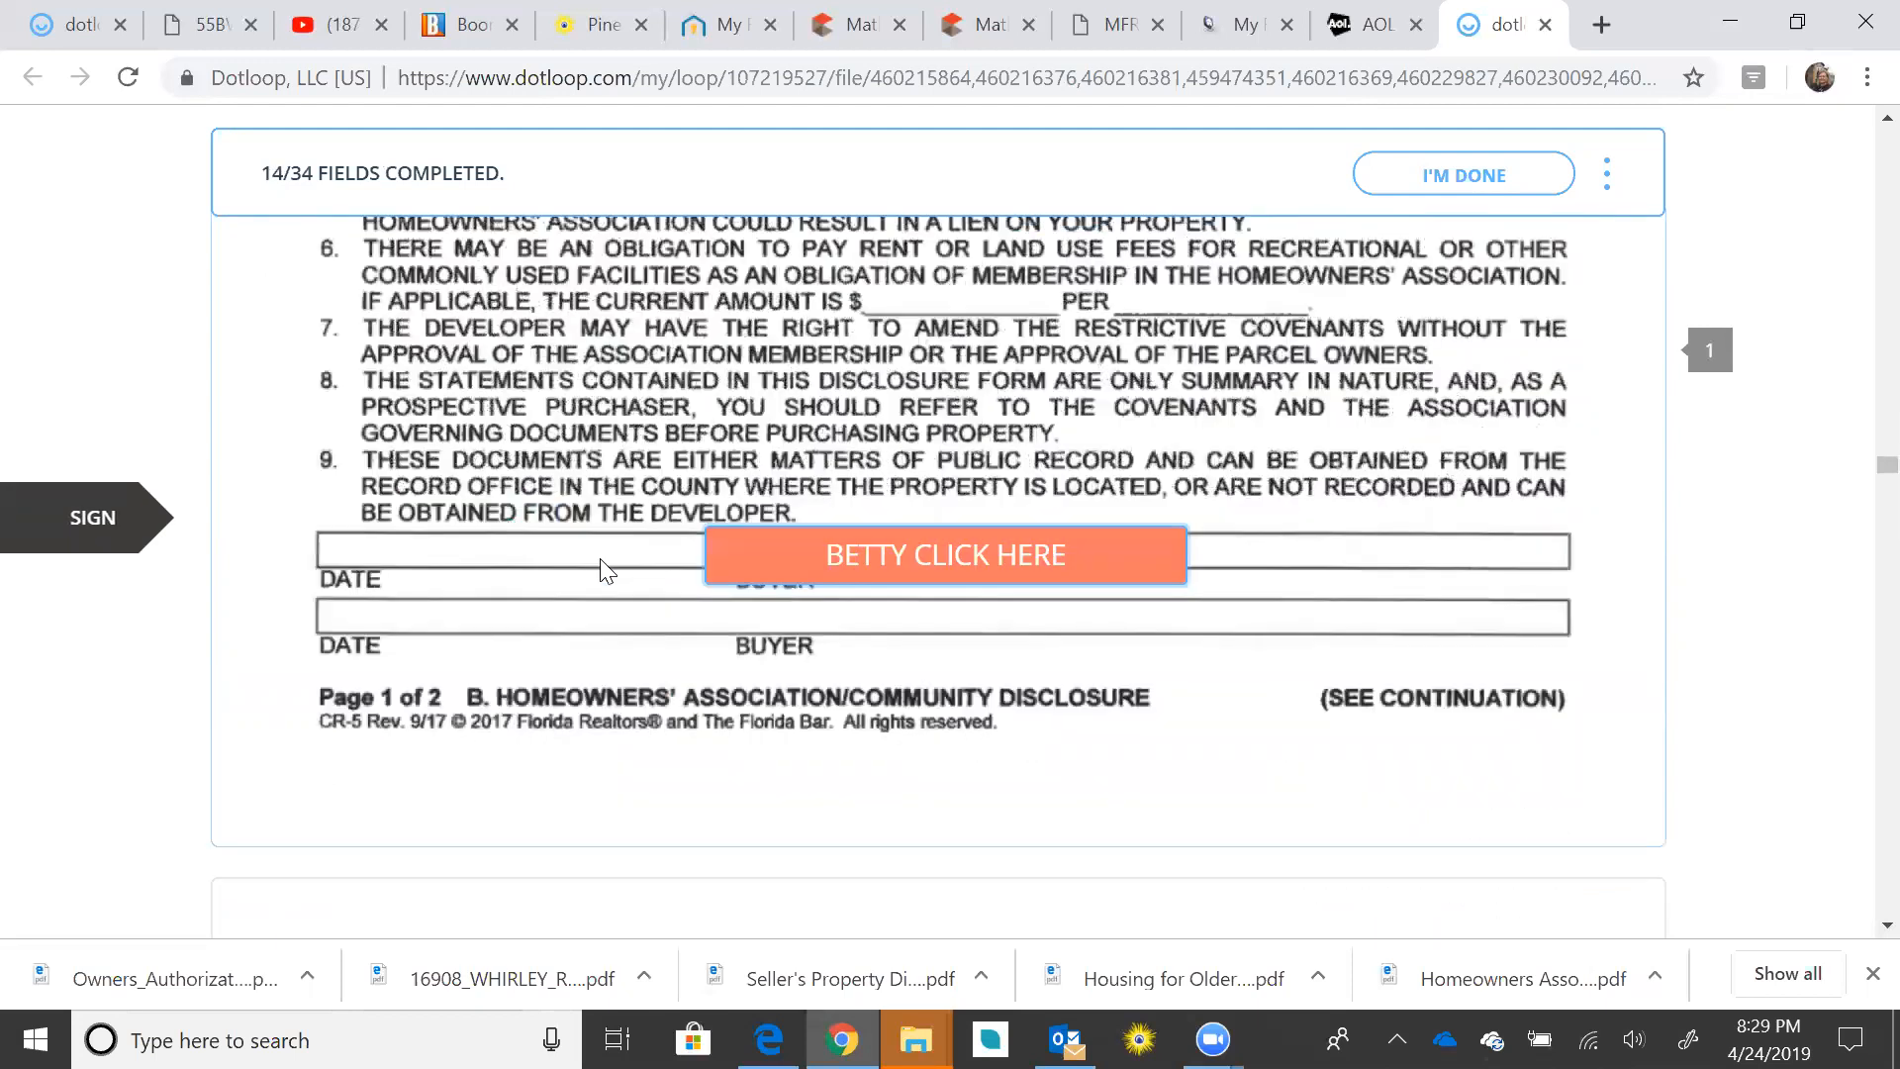
{"action": "left_click", "coordinate": [898, 566]}
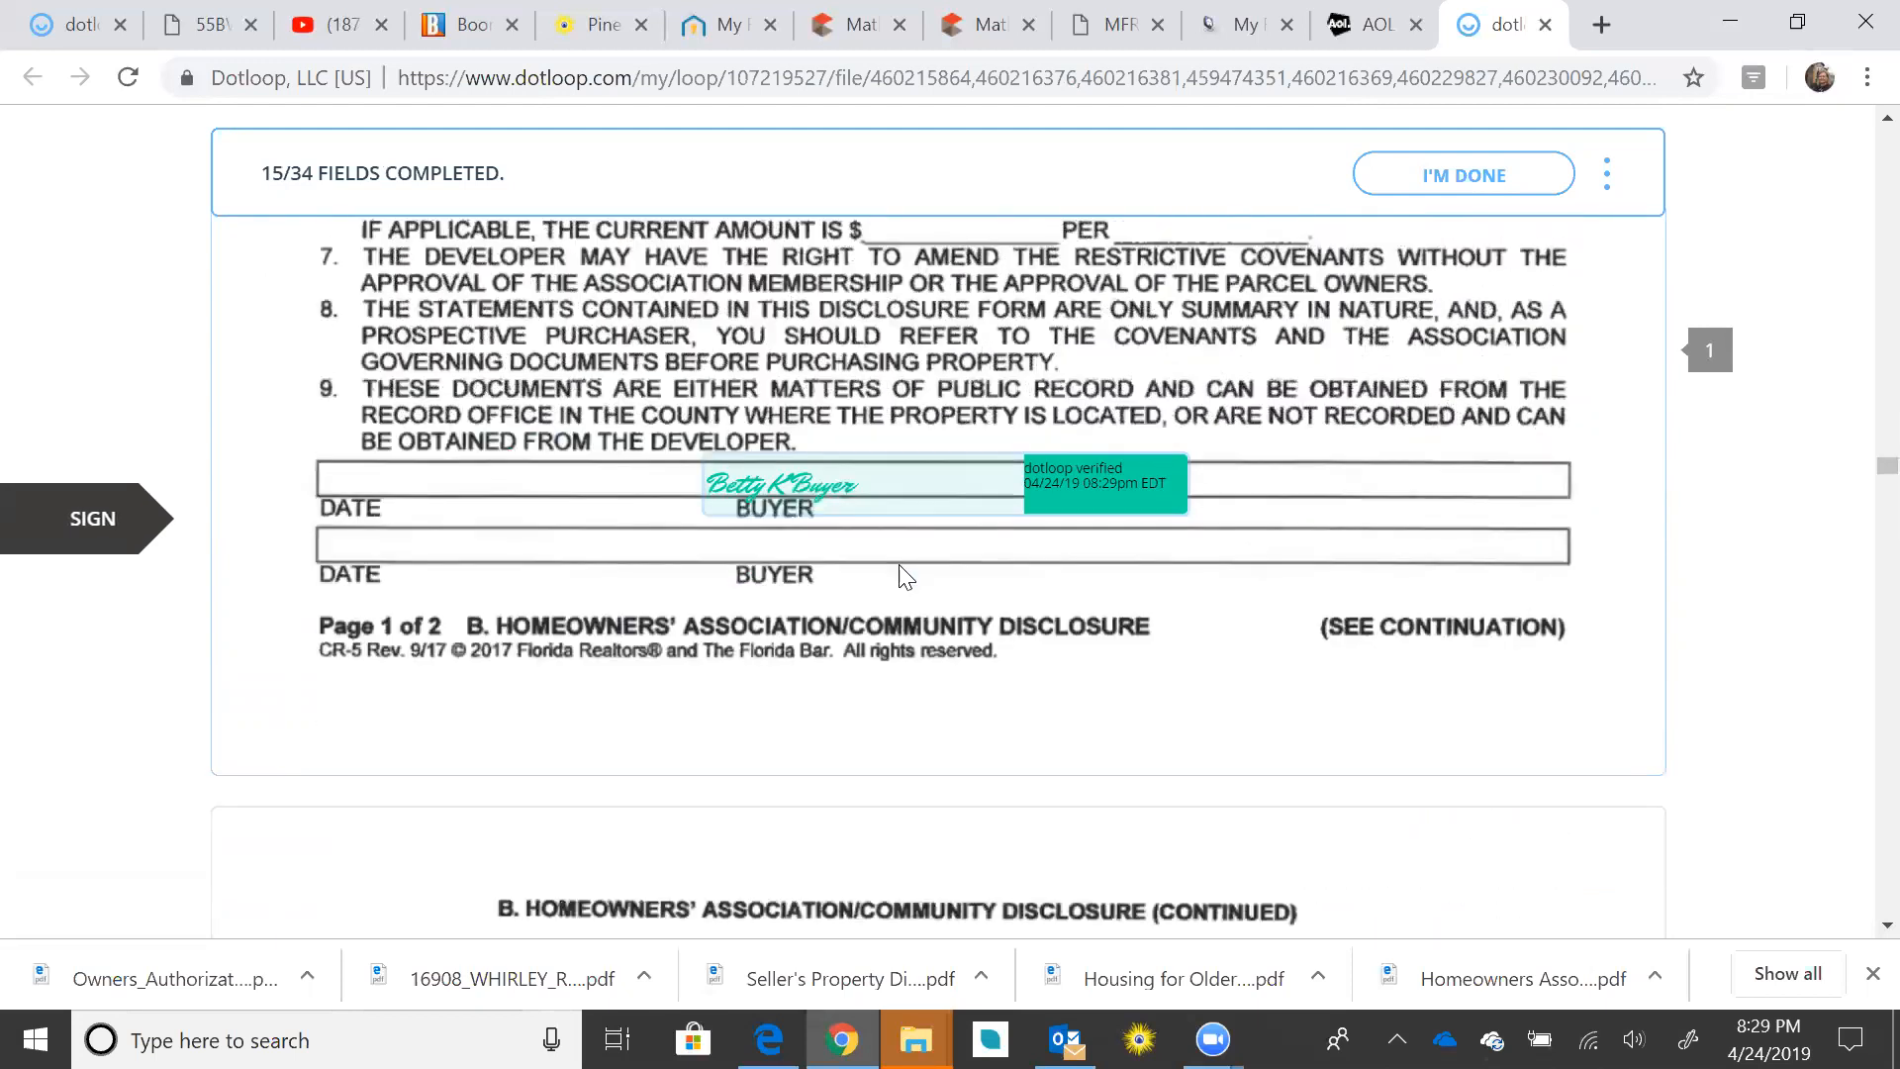
{"action": "left_click", "coordinate": [633, 550]}
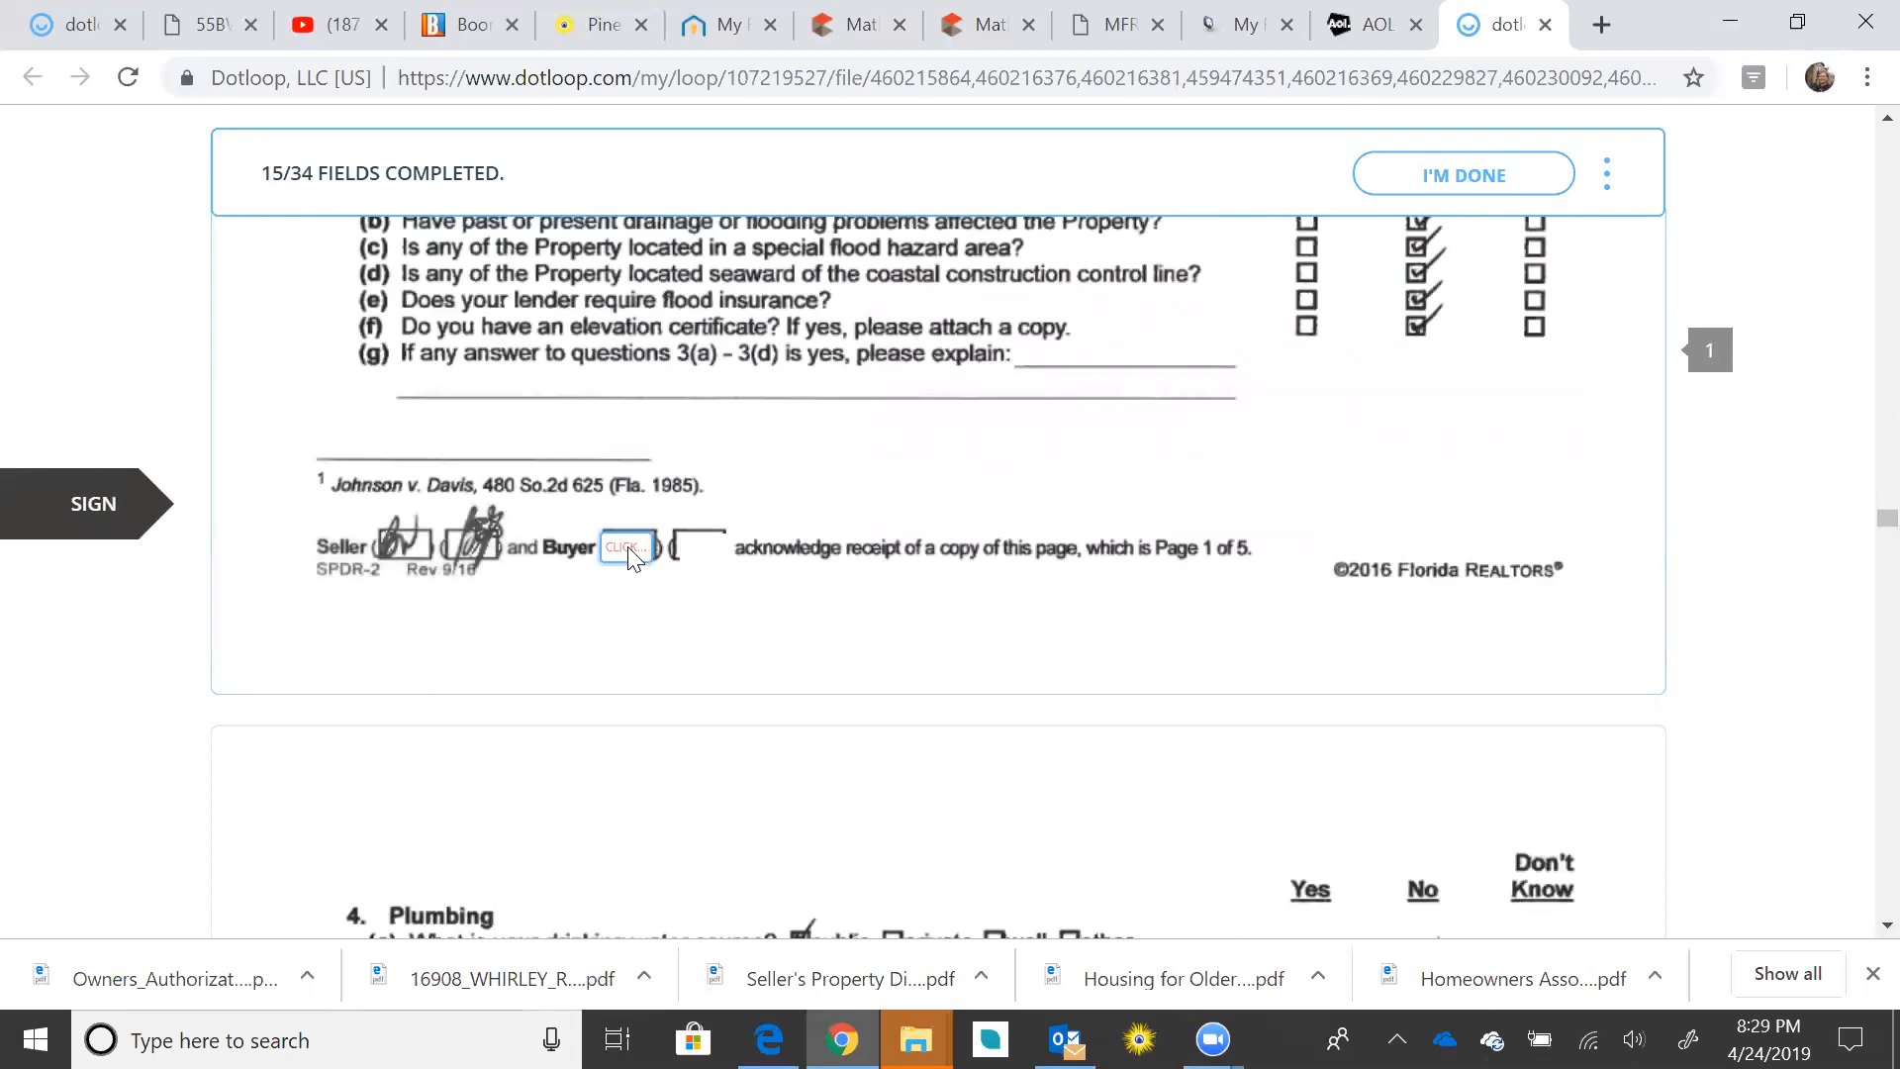
{"action": "left_click", "coordinate": [701, 560]}
{"action": "left_click", "coordinate": [633, 557]}
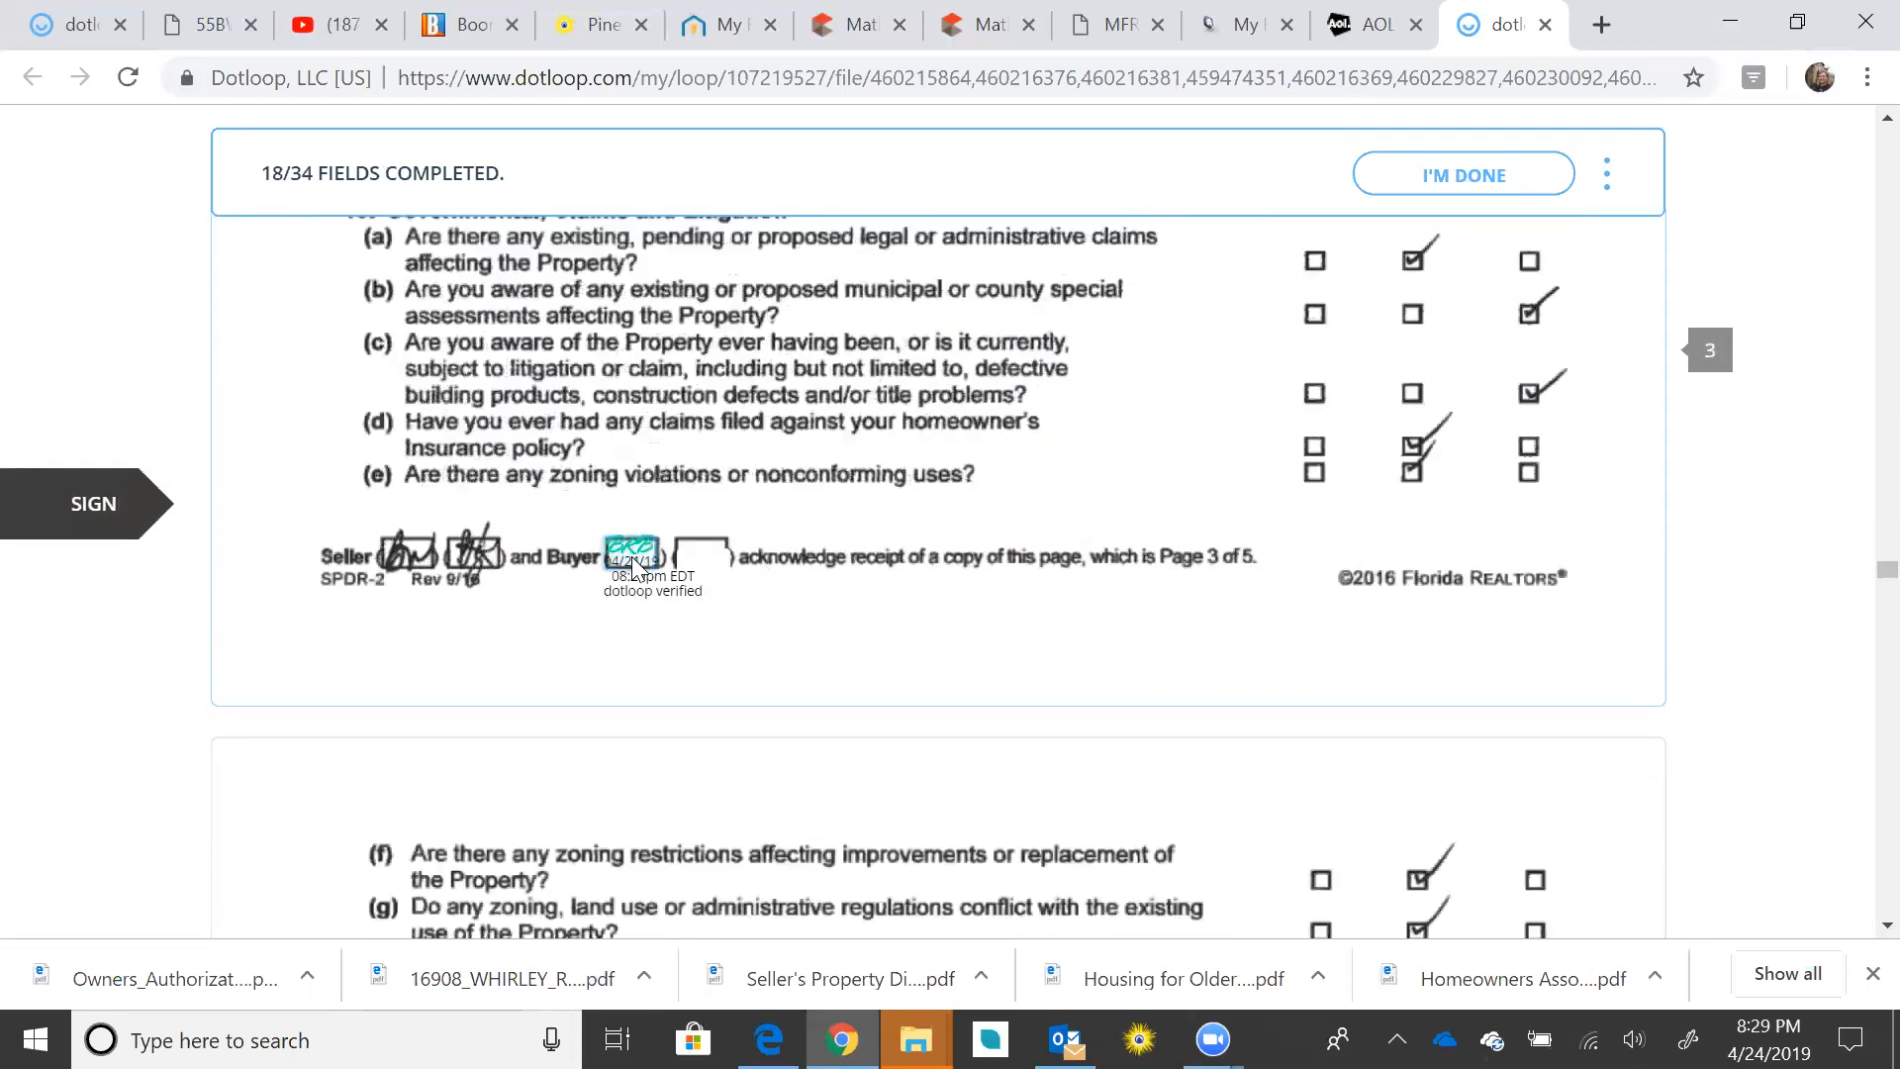
{"action": "left_click", "coordinate": [633, 560]}
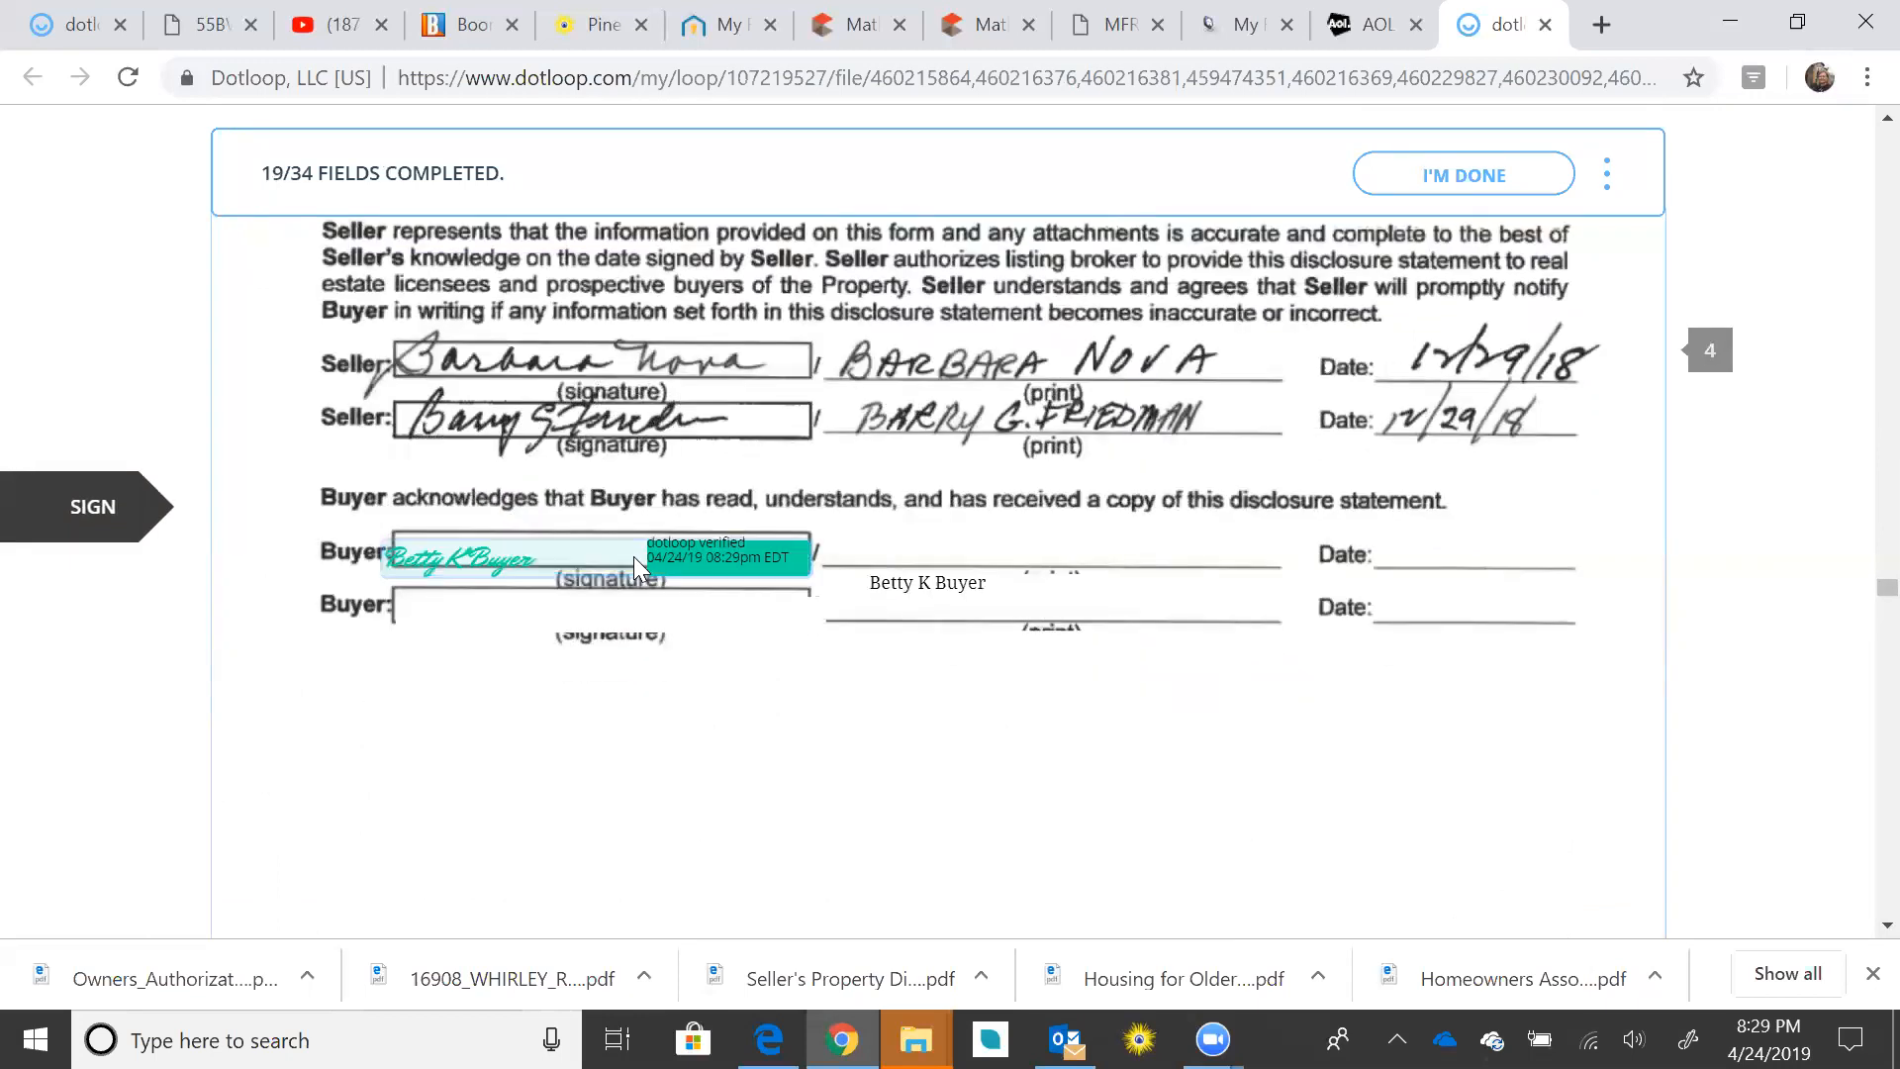
{"action": "left_click", "coordinate": [633, 556]}
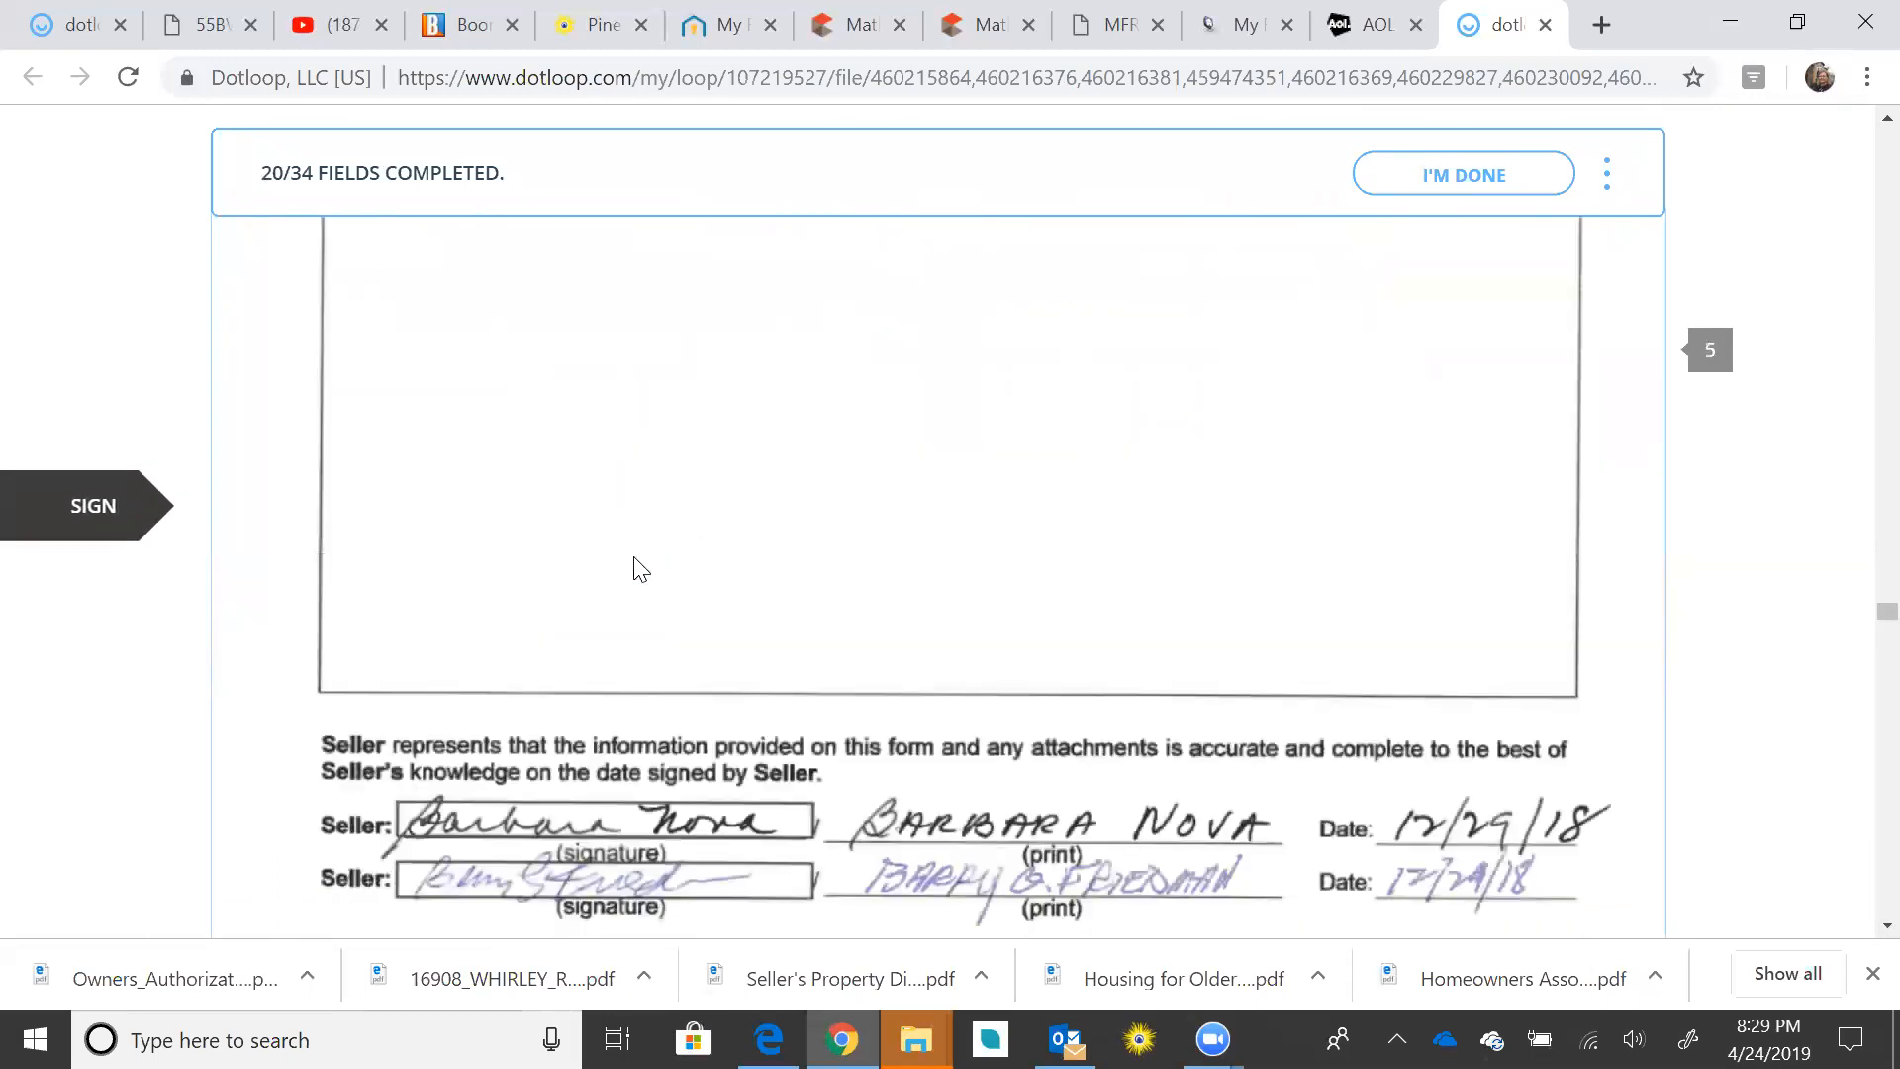
{"action": "left_click", "coordinate": [633, 554]}
{"action": "left_click", "coordinate": [634, 557]}
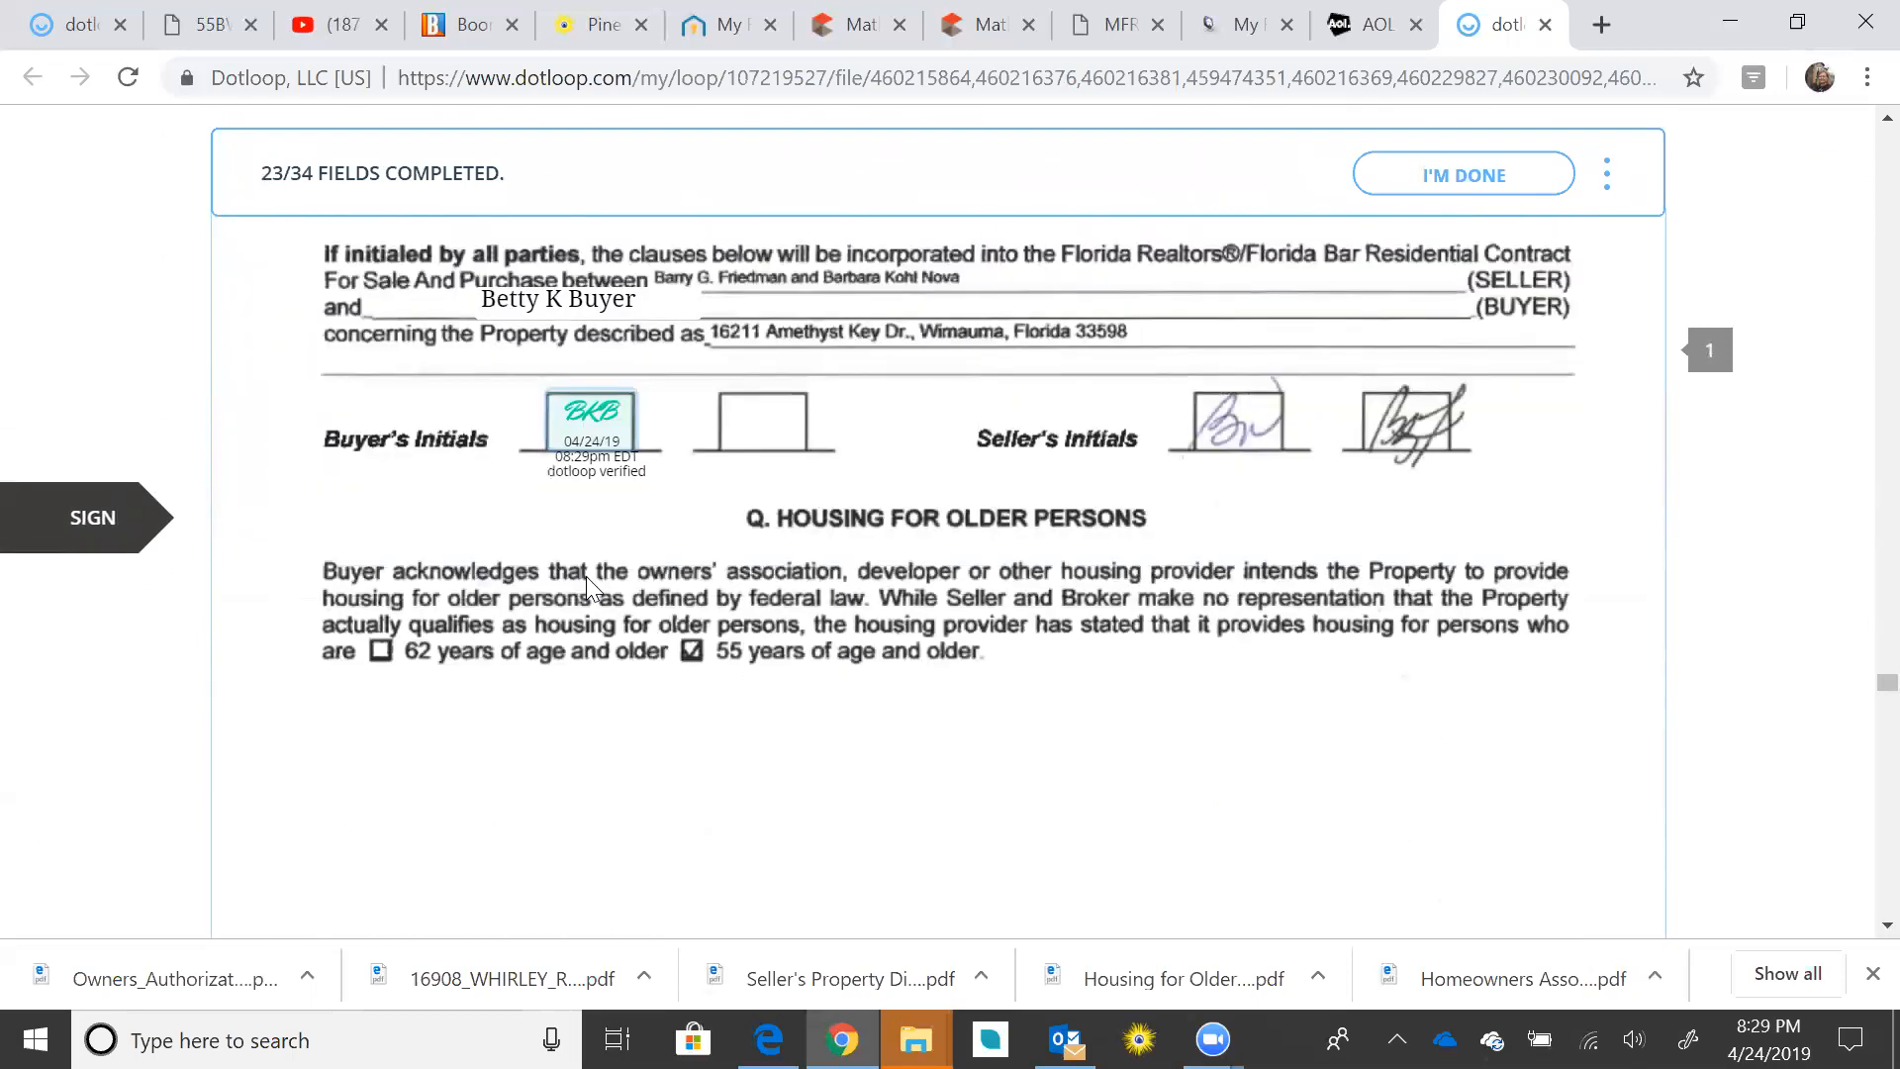
Step: Initial the five Dalton Wade disclosure pages and sign its Signature of Buyer line
{"action": "left_click", "coordinate": [1385, 586]}
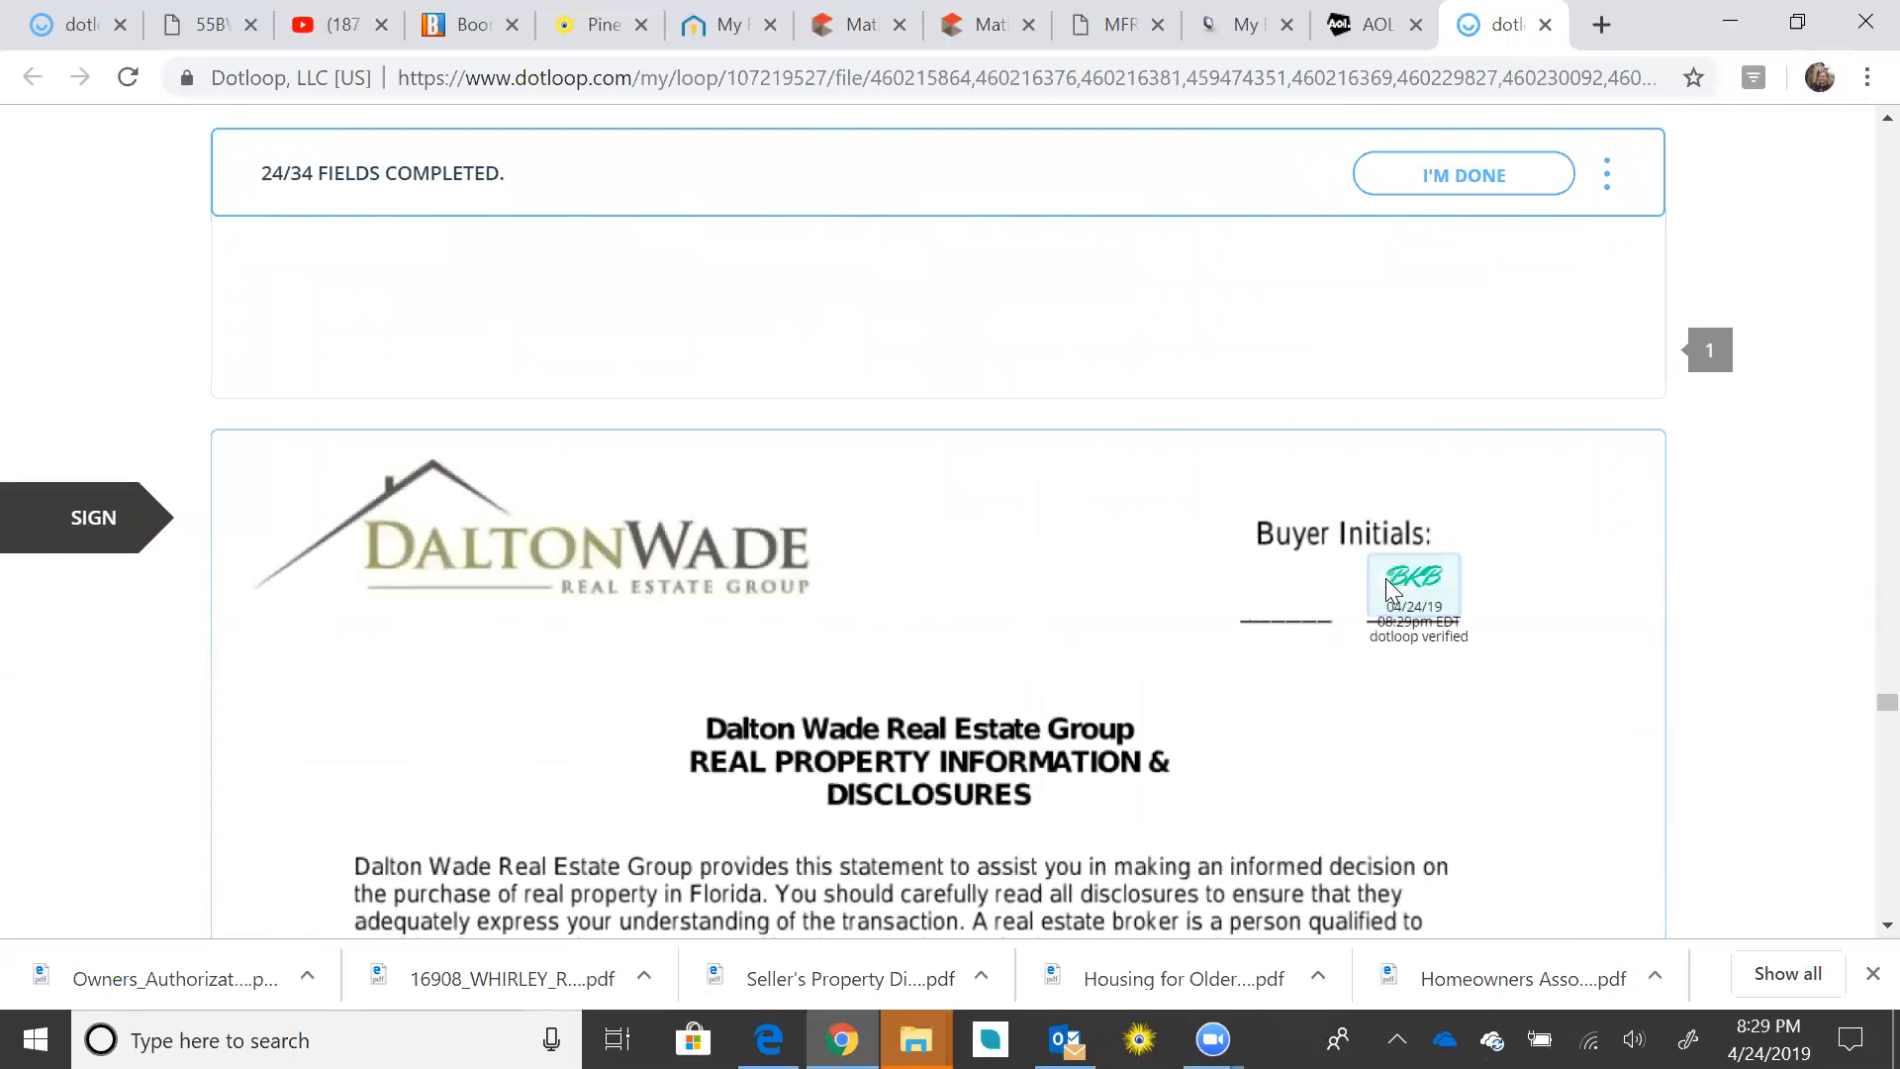
{"action": "left_click", "coordinate": [1297, 584]}
{"action": "left_click", "coordinate": [1297, 574]}
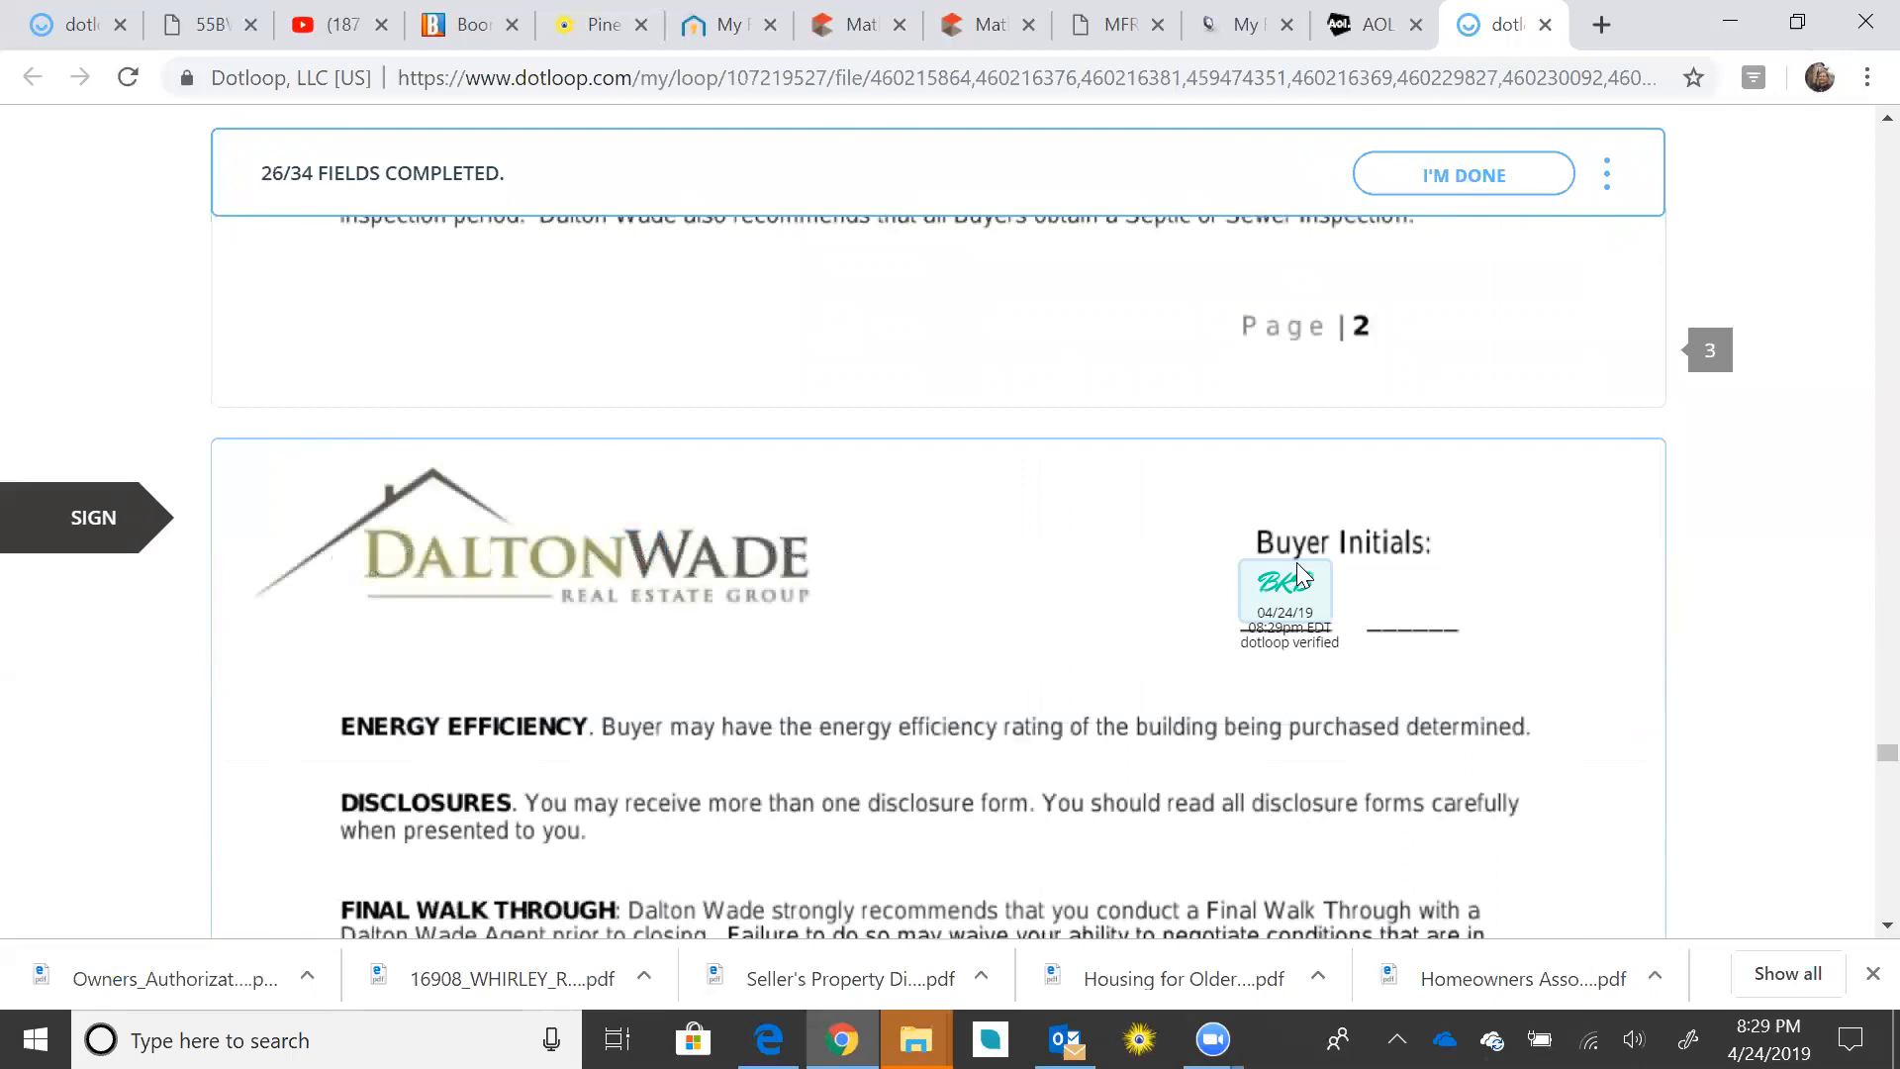
{"action": "left_click", "coordinate": [1298, 577]}
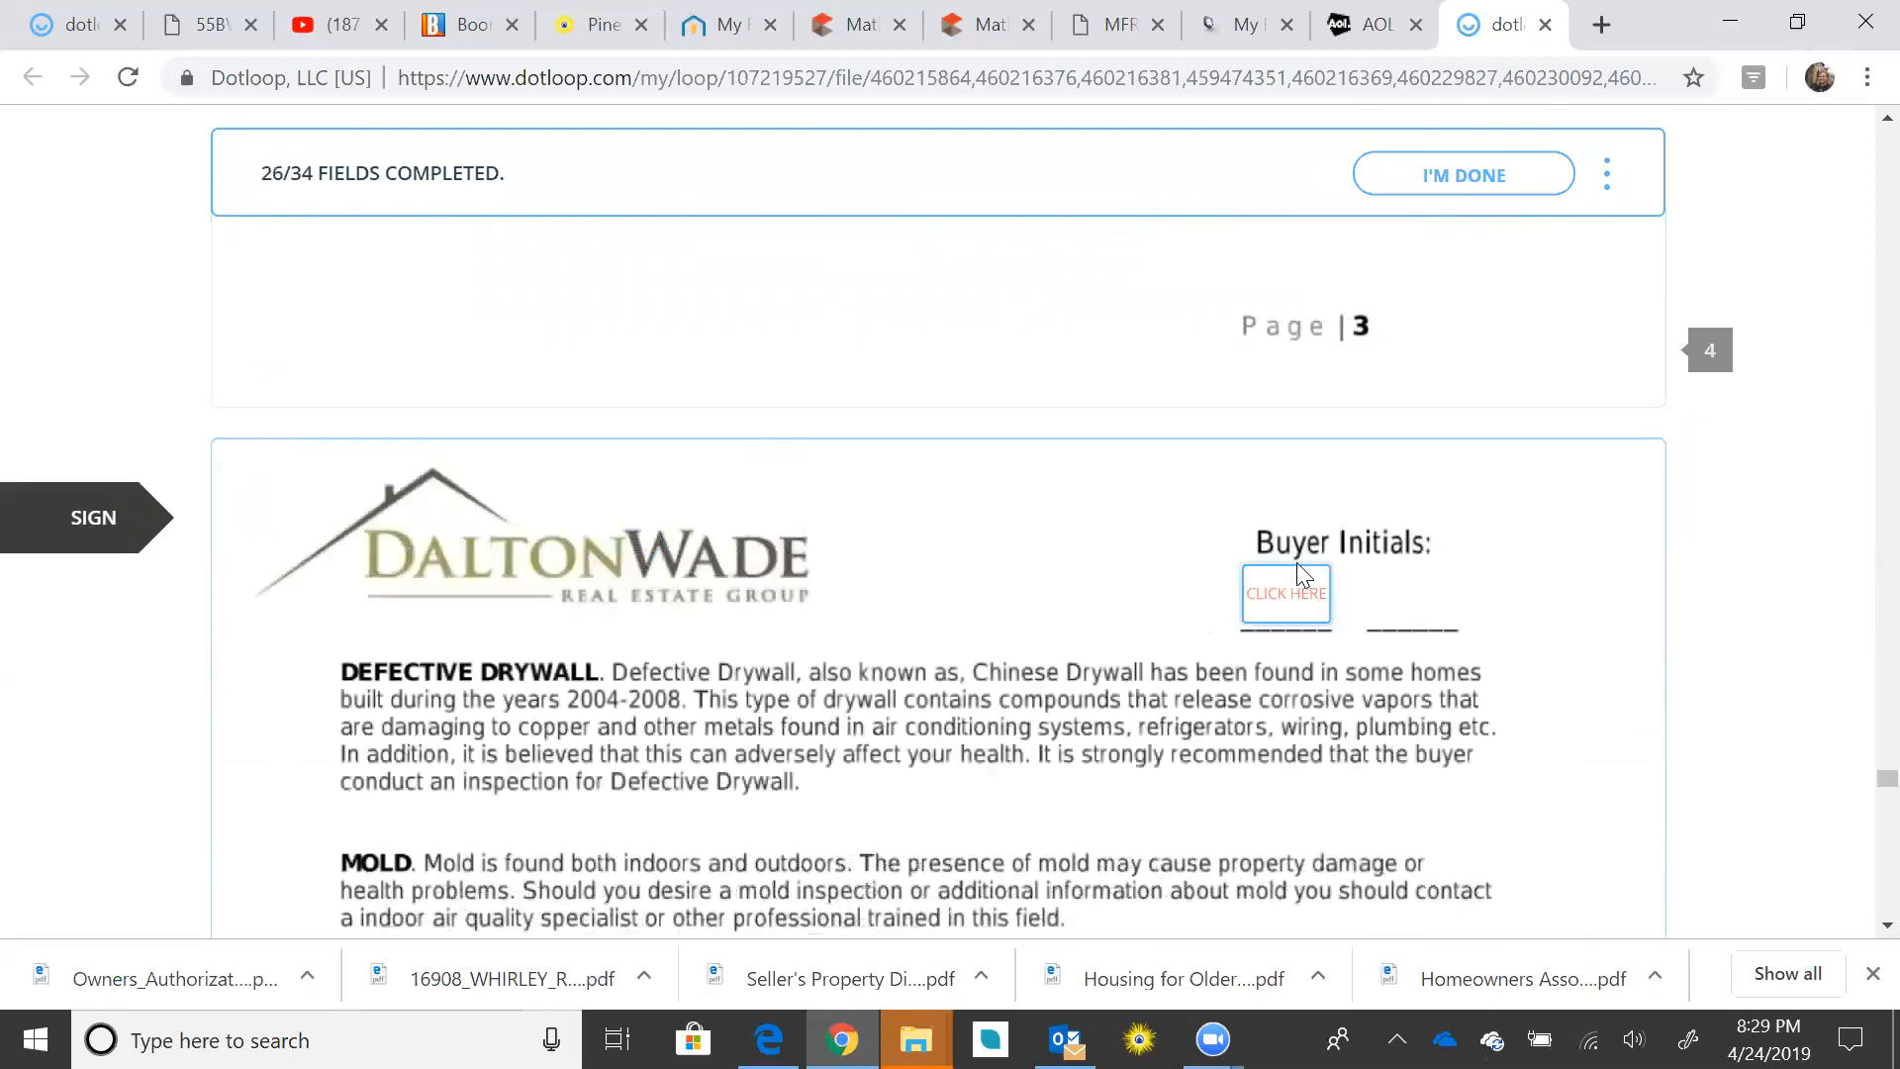
{"action": "left_click", "coordinate": [1292, 571]}
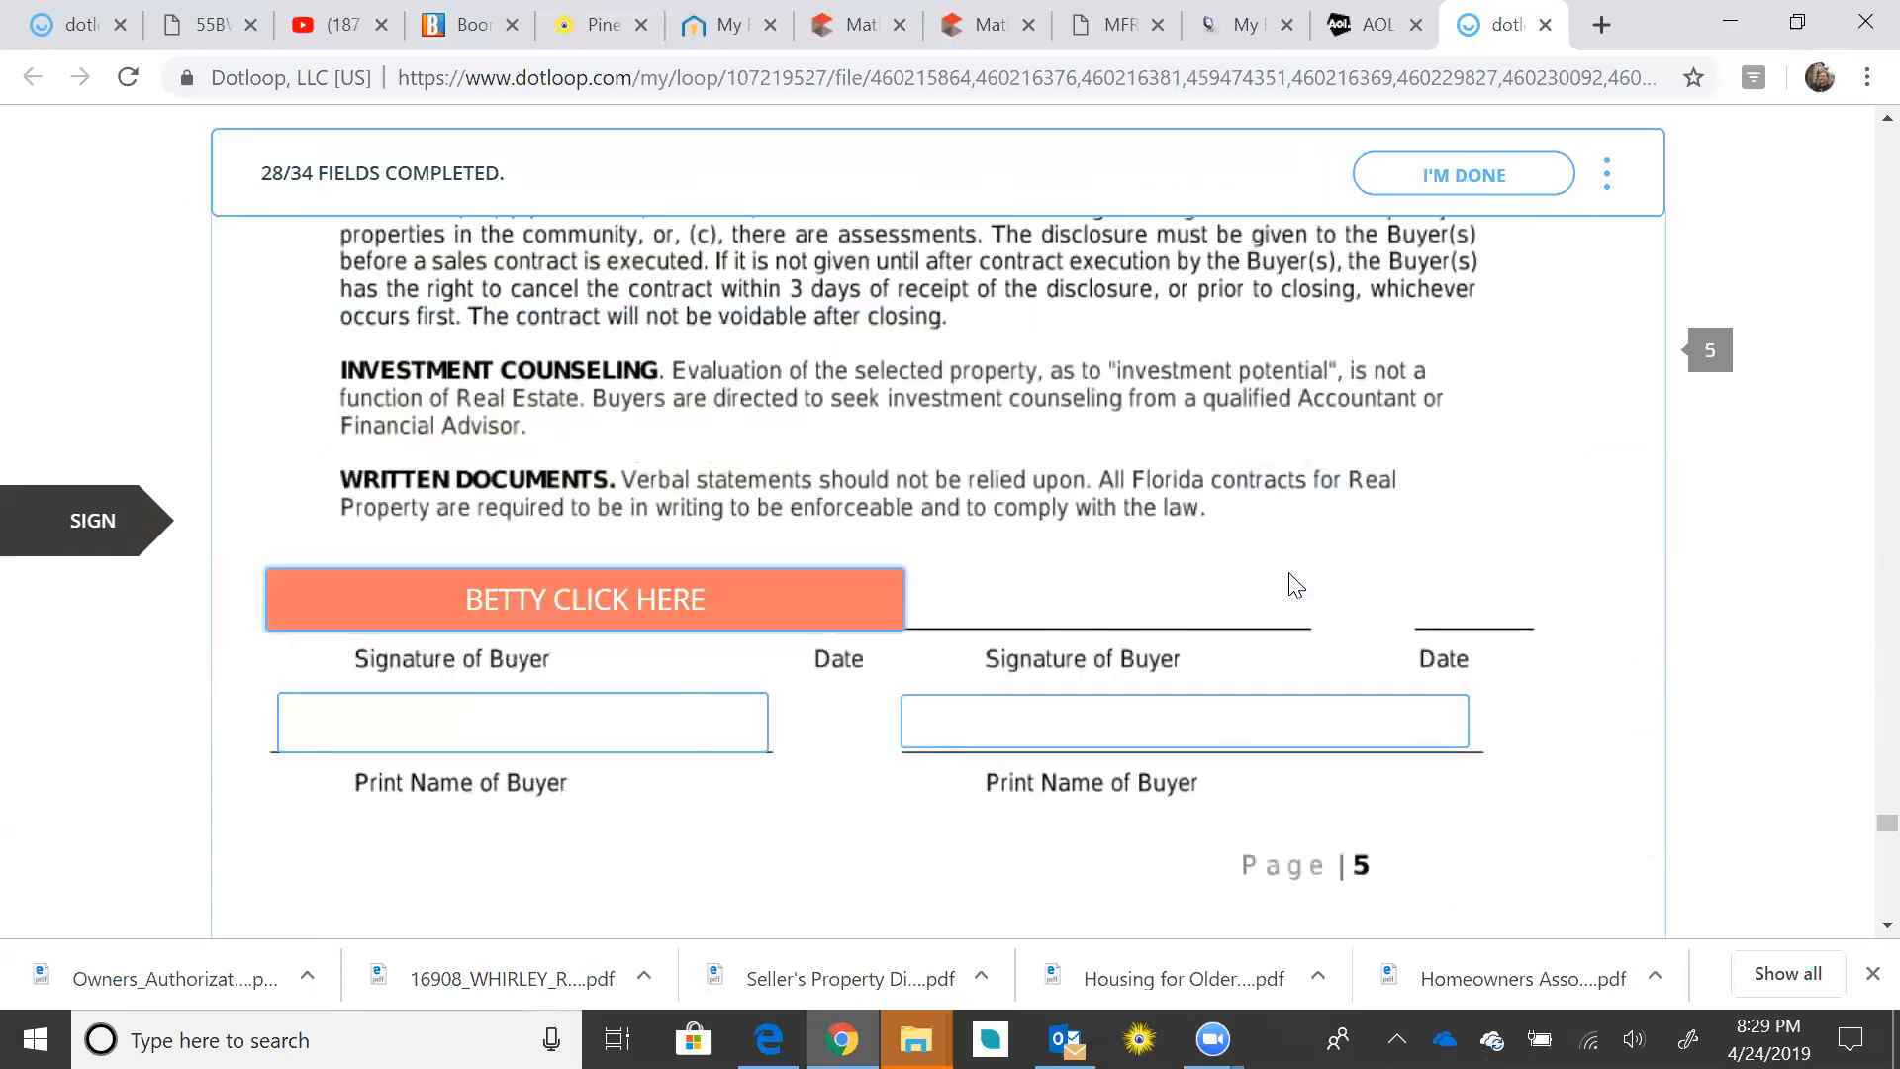
{"action": "left_click", "coordinate": [606, 621]}
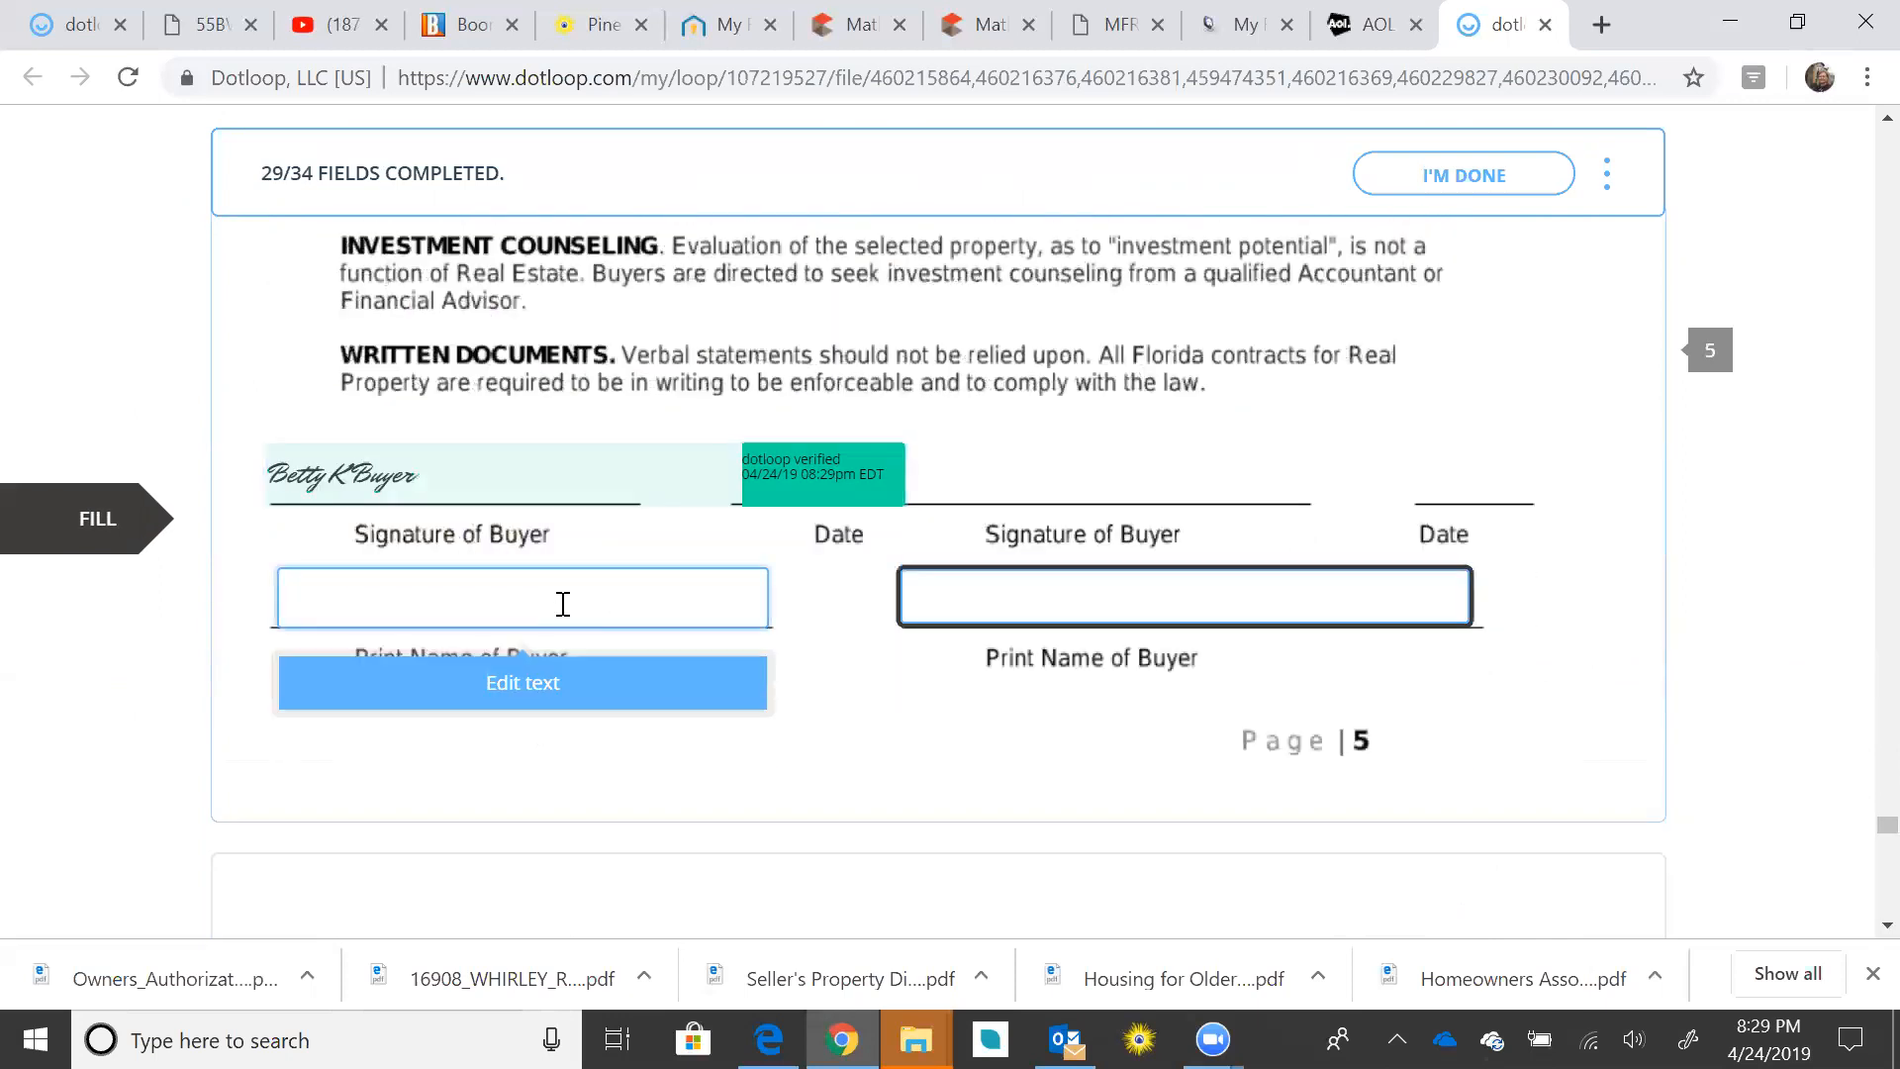
Step: Enter the buyer's full name in the wire fraud notice's Print Name field
{"action": "left_click", "coordinate": [540, 685]}
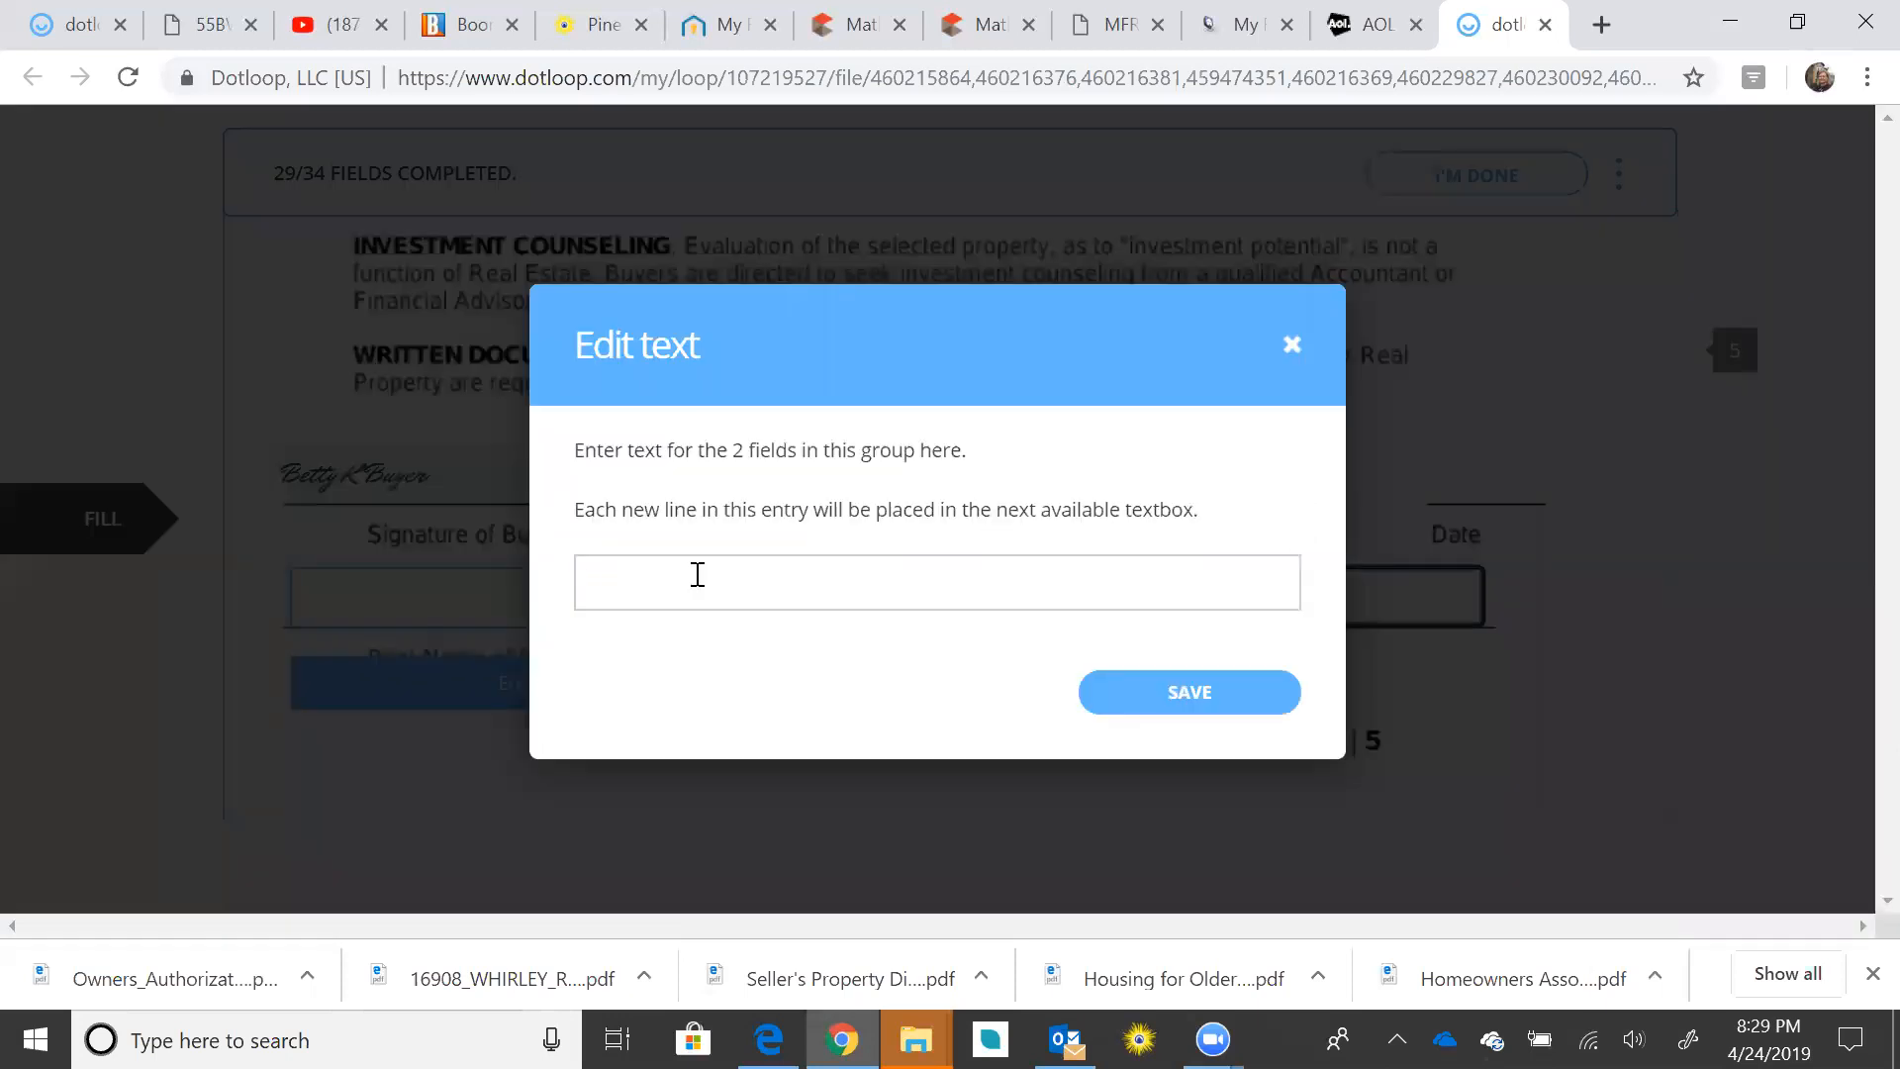
{"action": "type", "text": "Betty"}
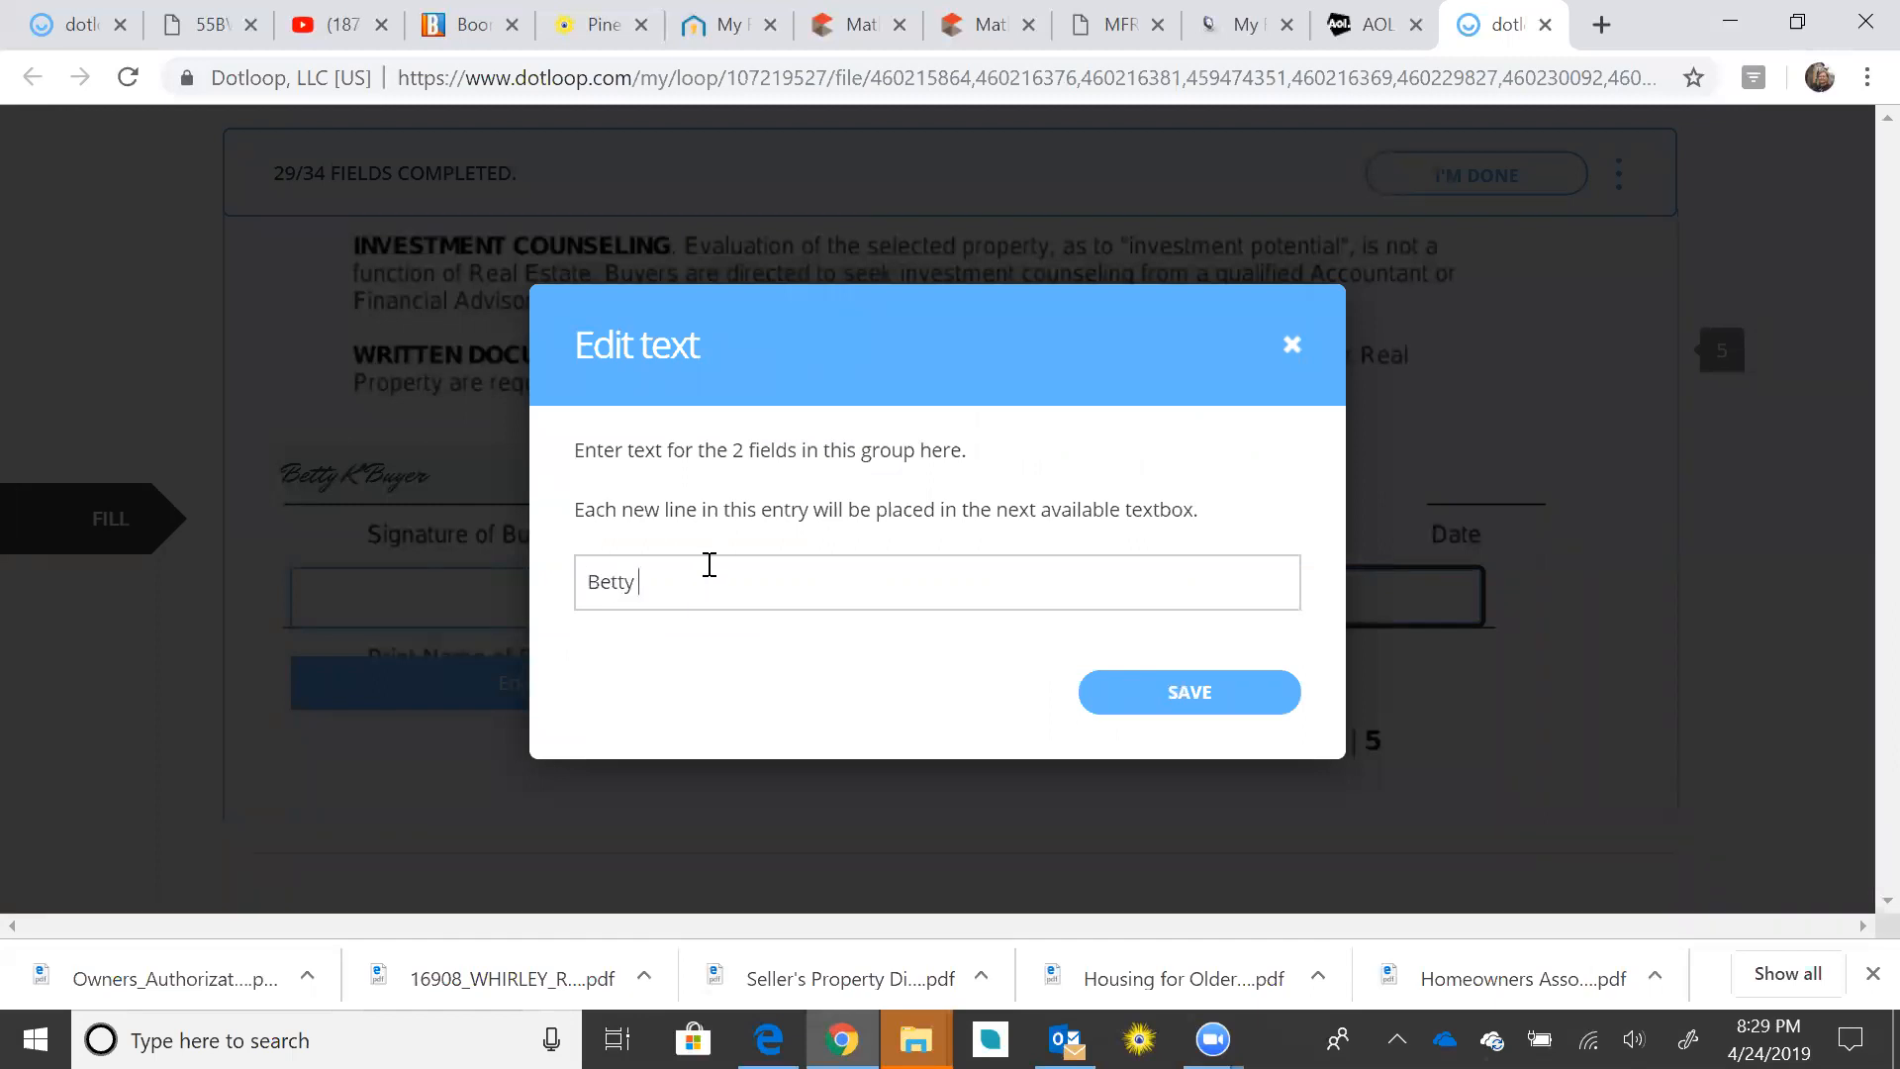
{"action": "type", "text": " K Bu"}
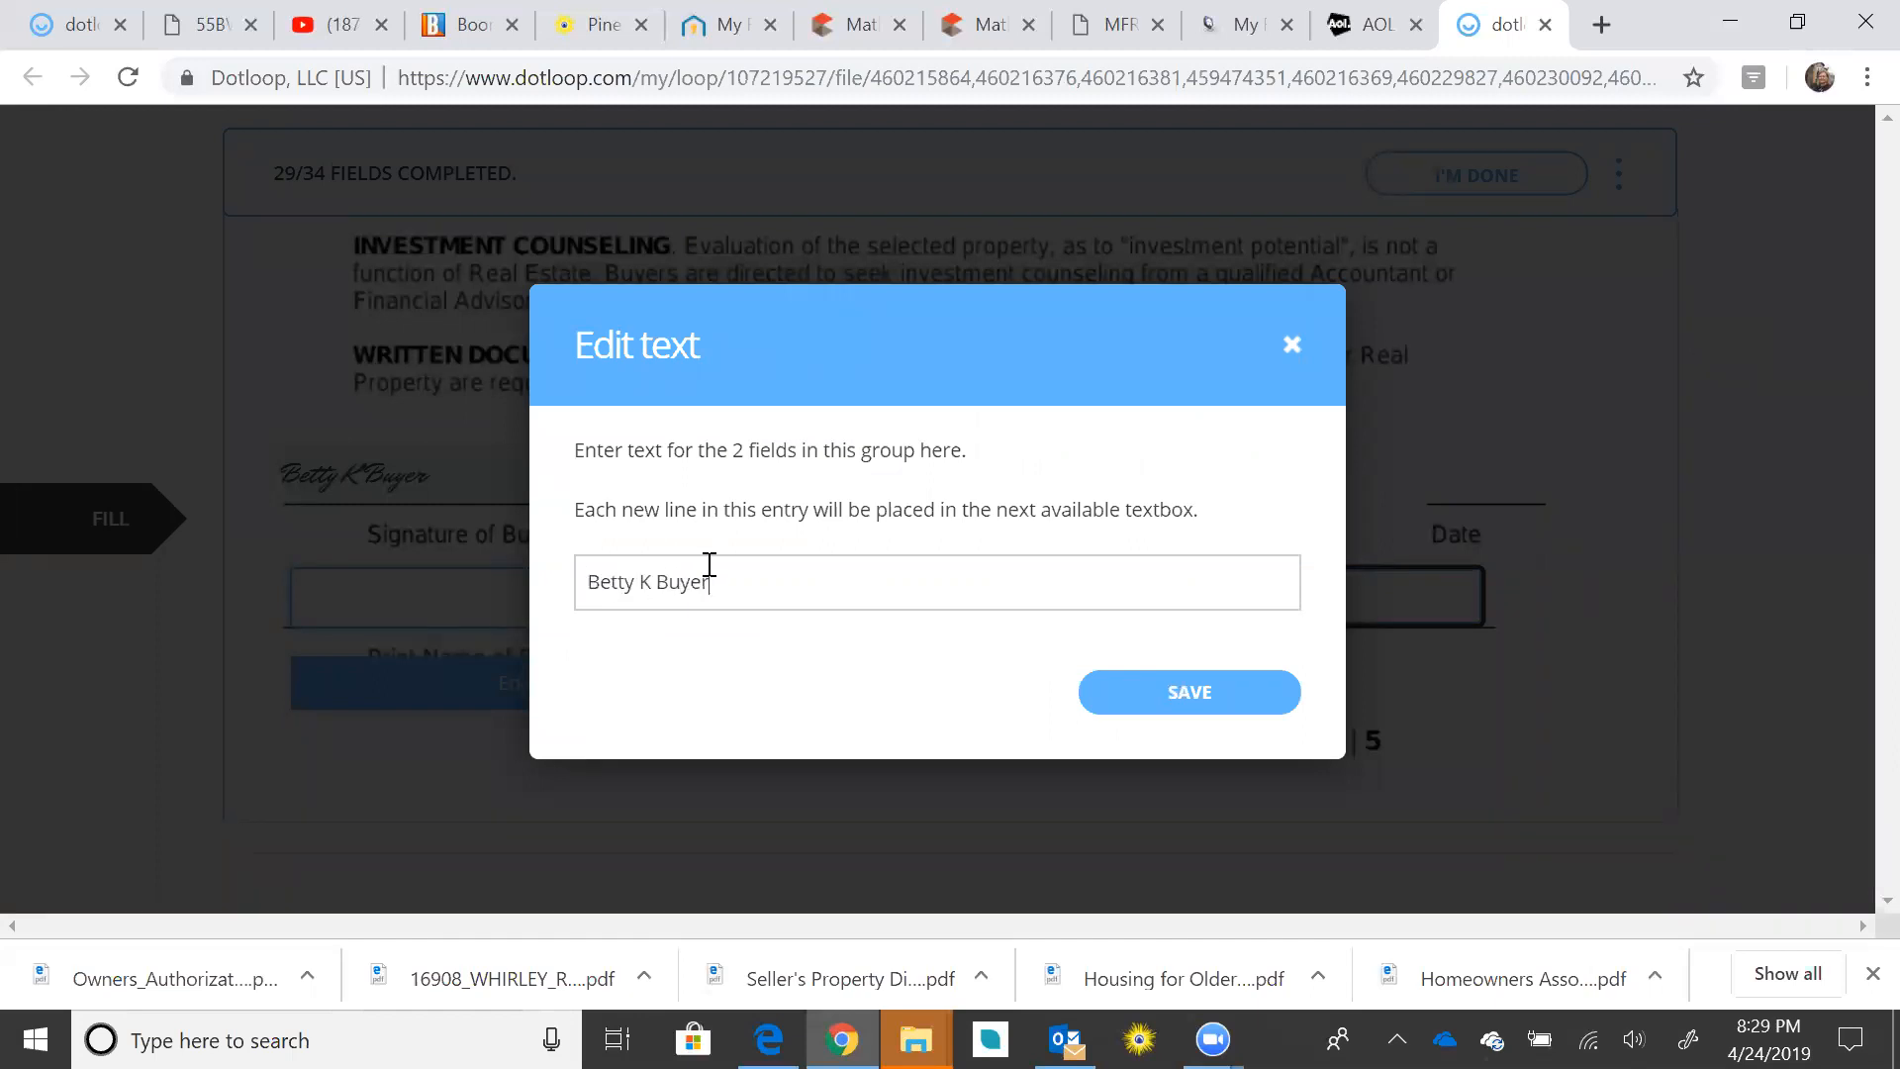
{"action": "type", "text": "yer"}
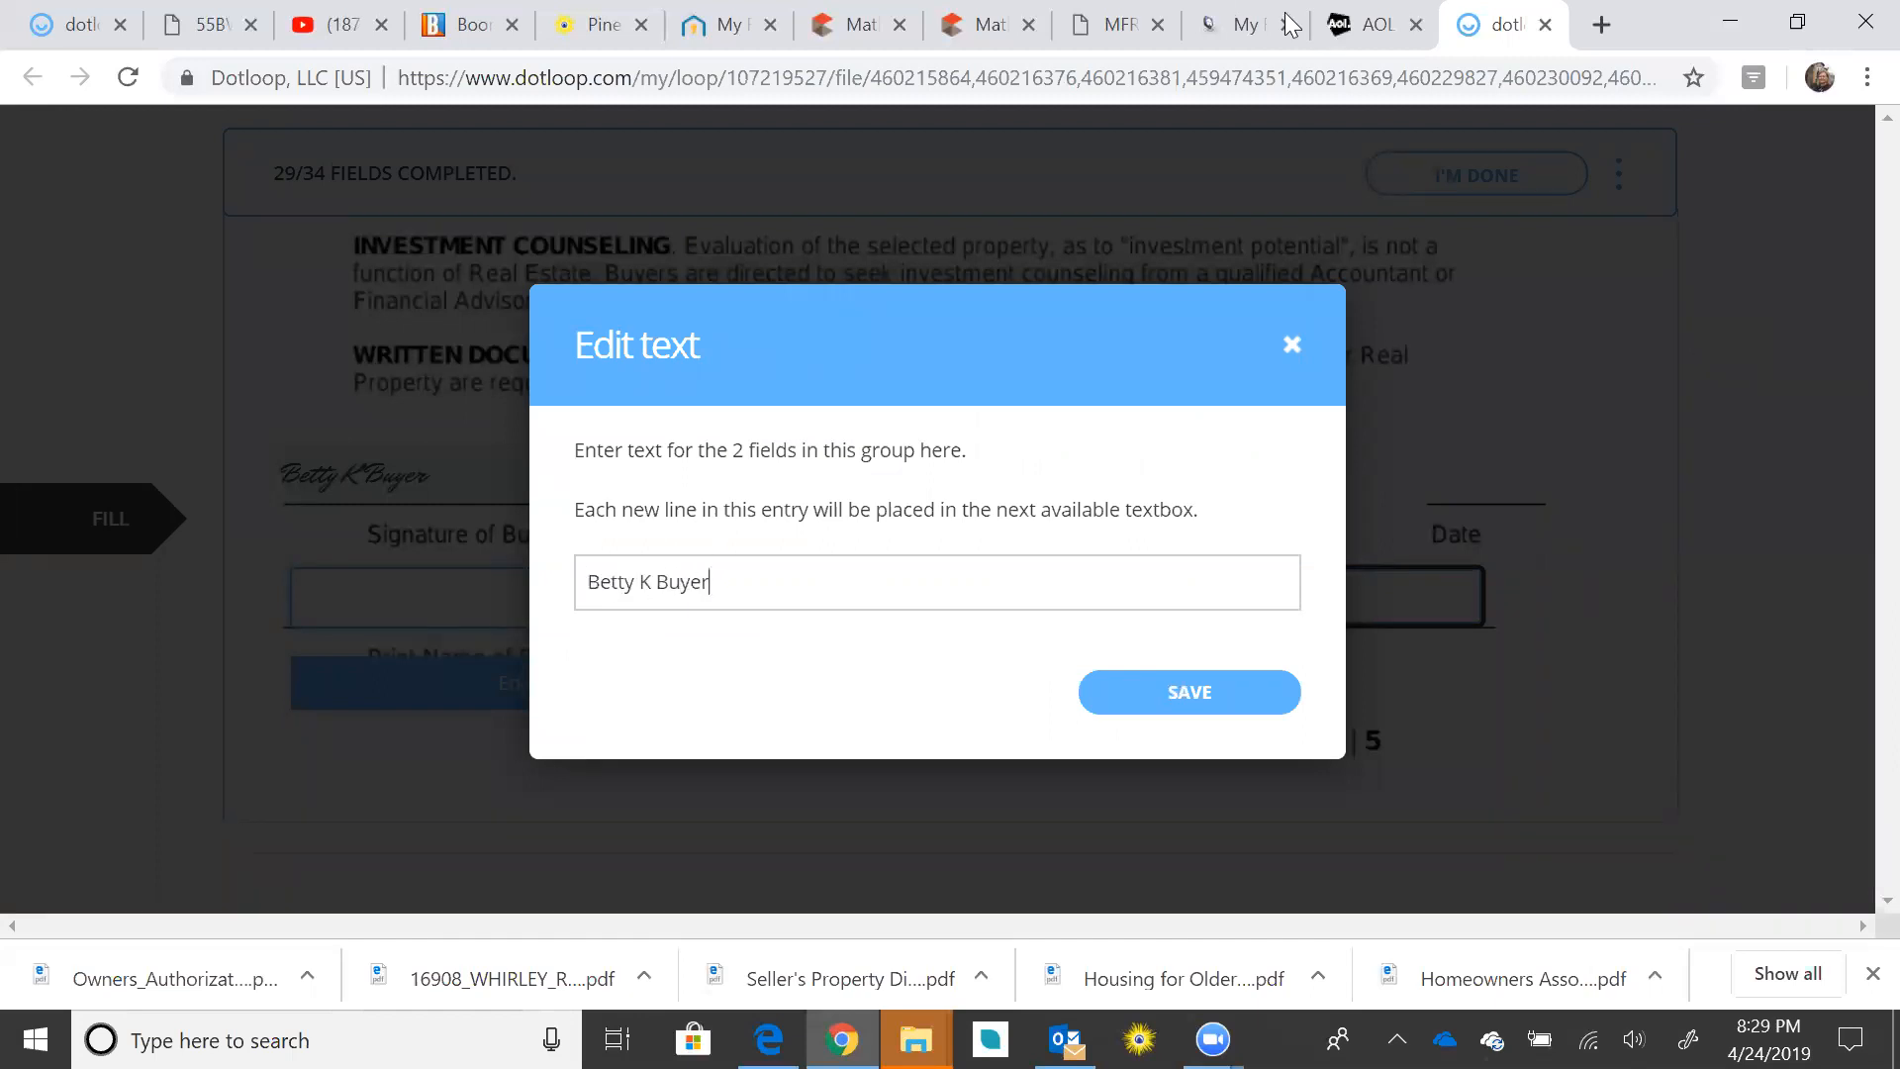
{"action": "left_click", "coordinate": [1148, 692]}
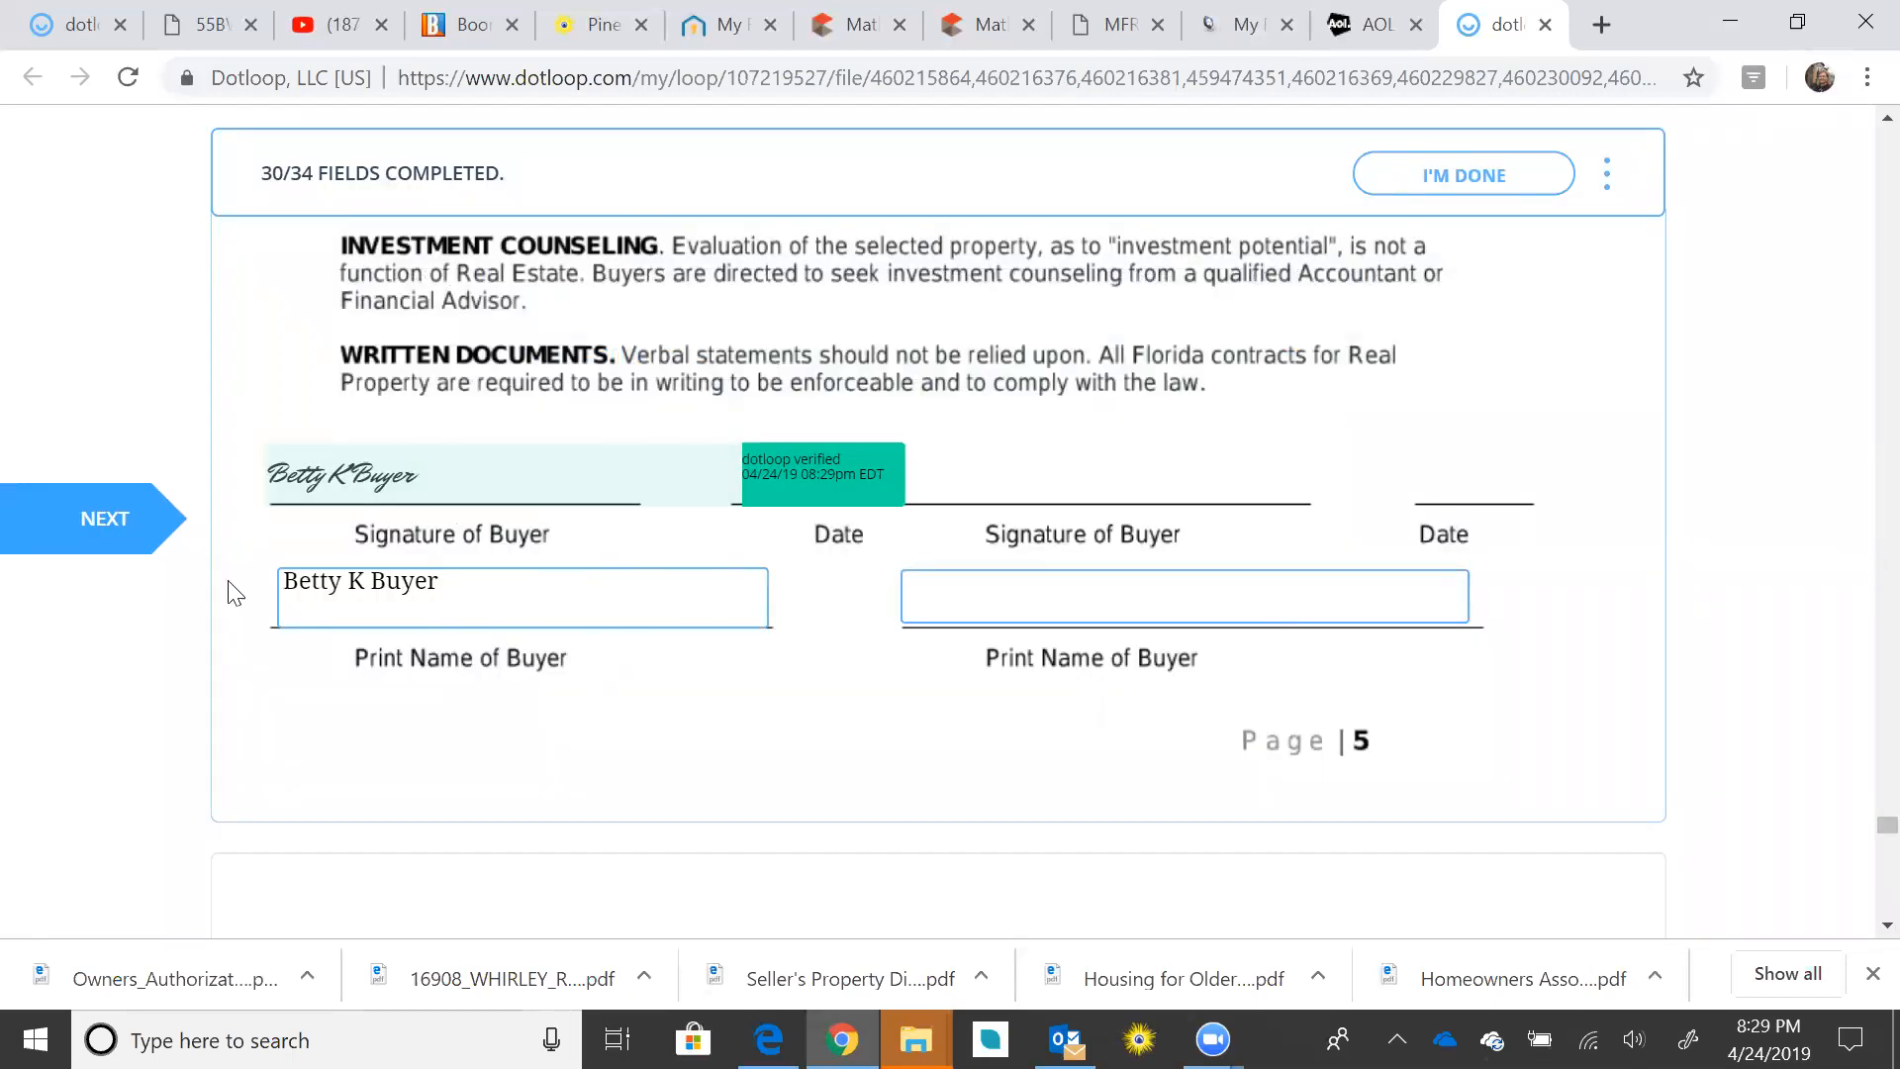
Step: Sign the wire fraud notice's signature line with the buyer's typed name
{"action": "left_click", "coordinate": [140, 538]}
{"action": "left_click", "coordinate": [737, 606]}
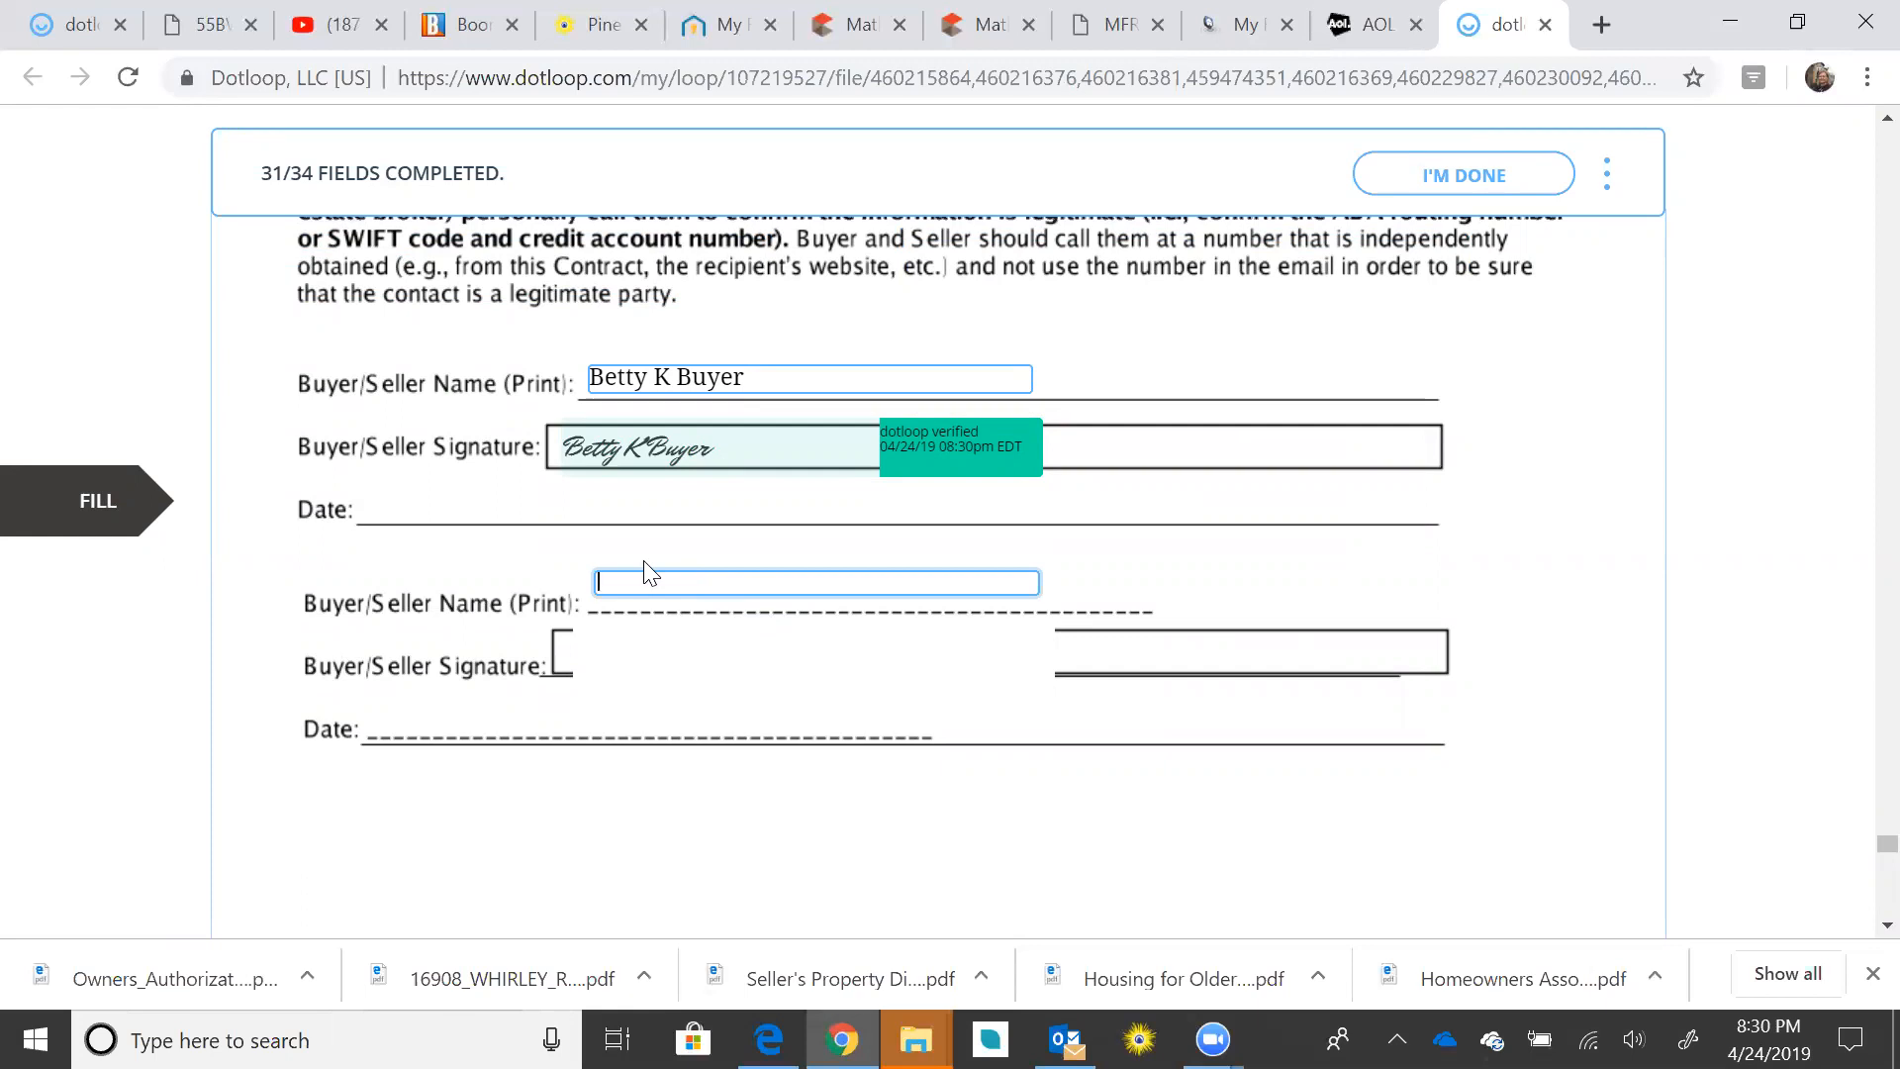
{"action": "type", "text": "Betty K Buyer"}
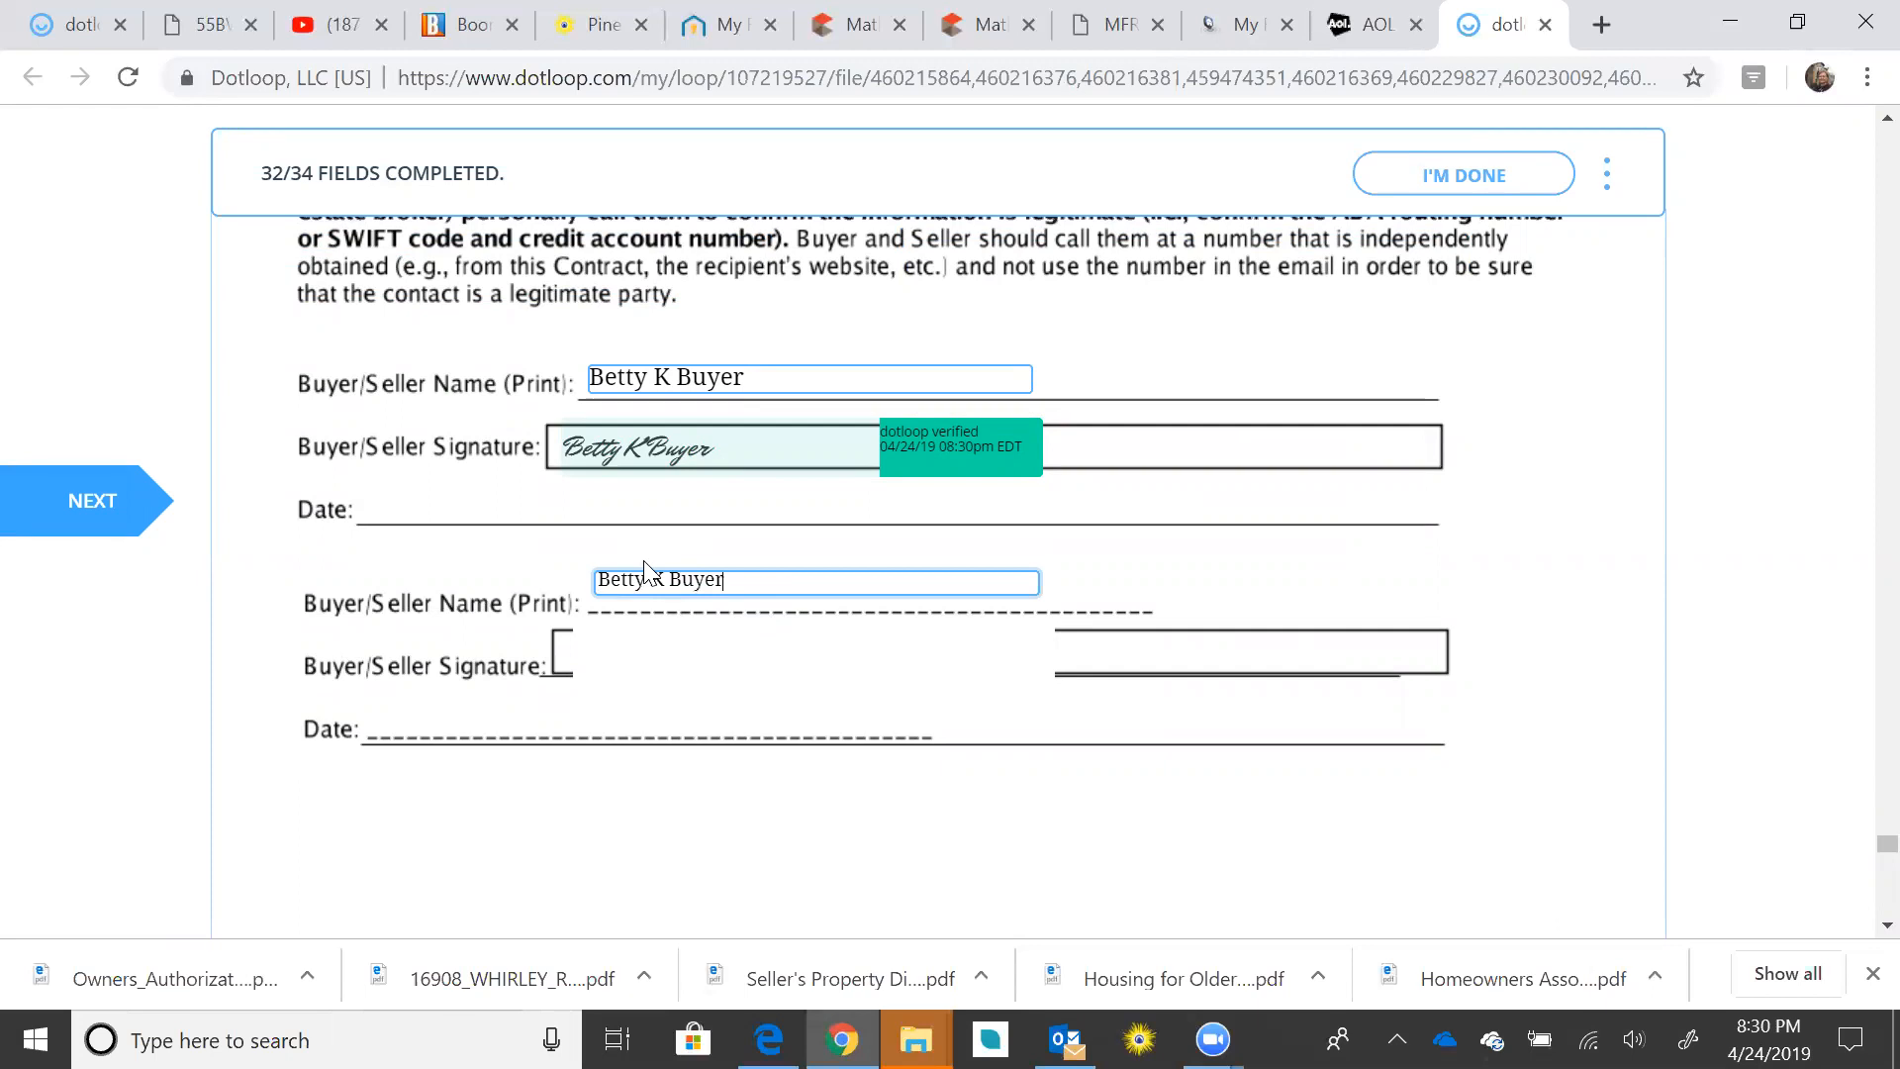
{"action": "left_click", "coordinate": [75, 505]}
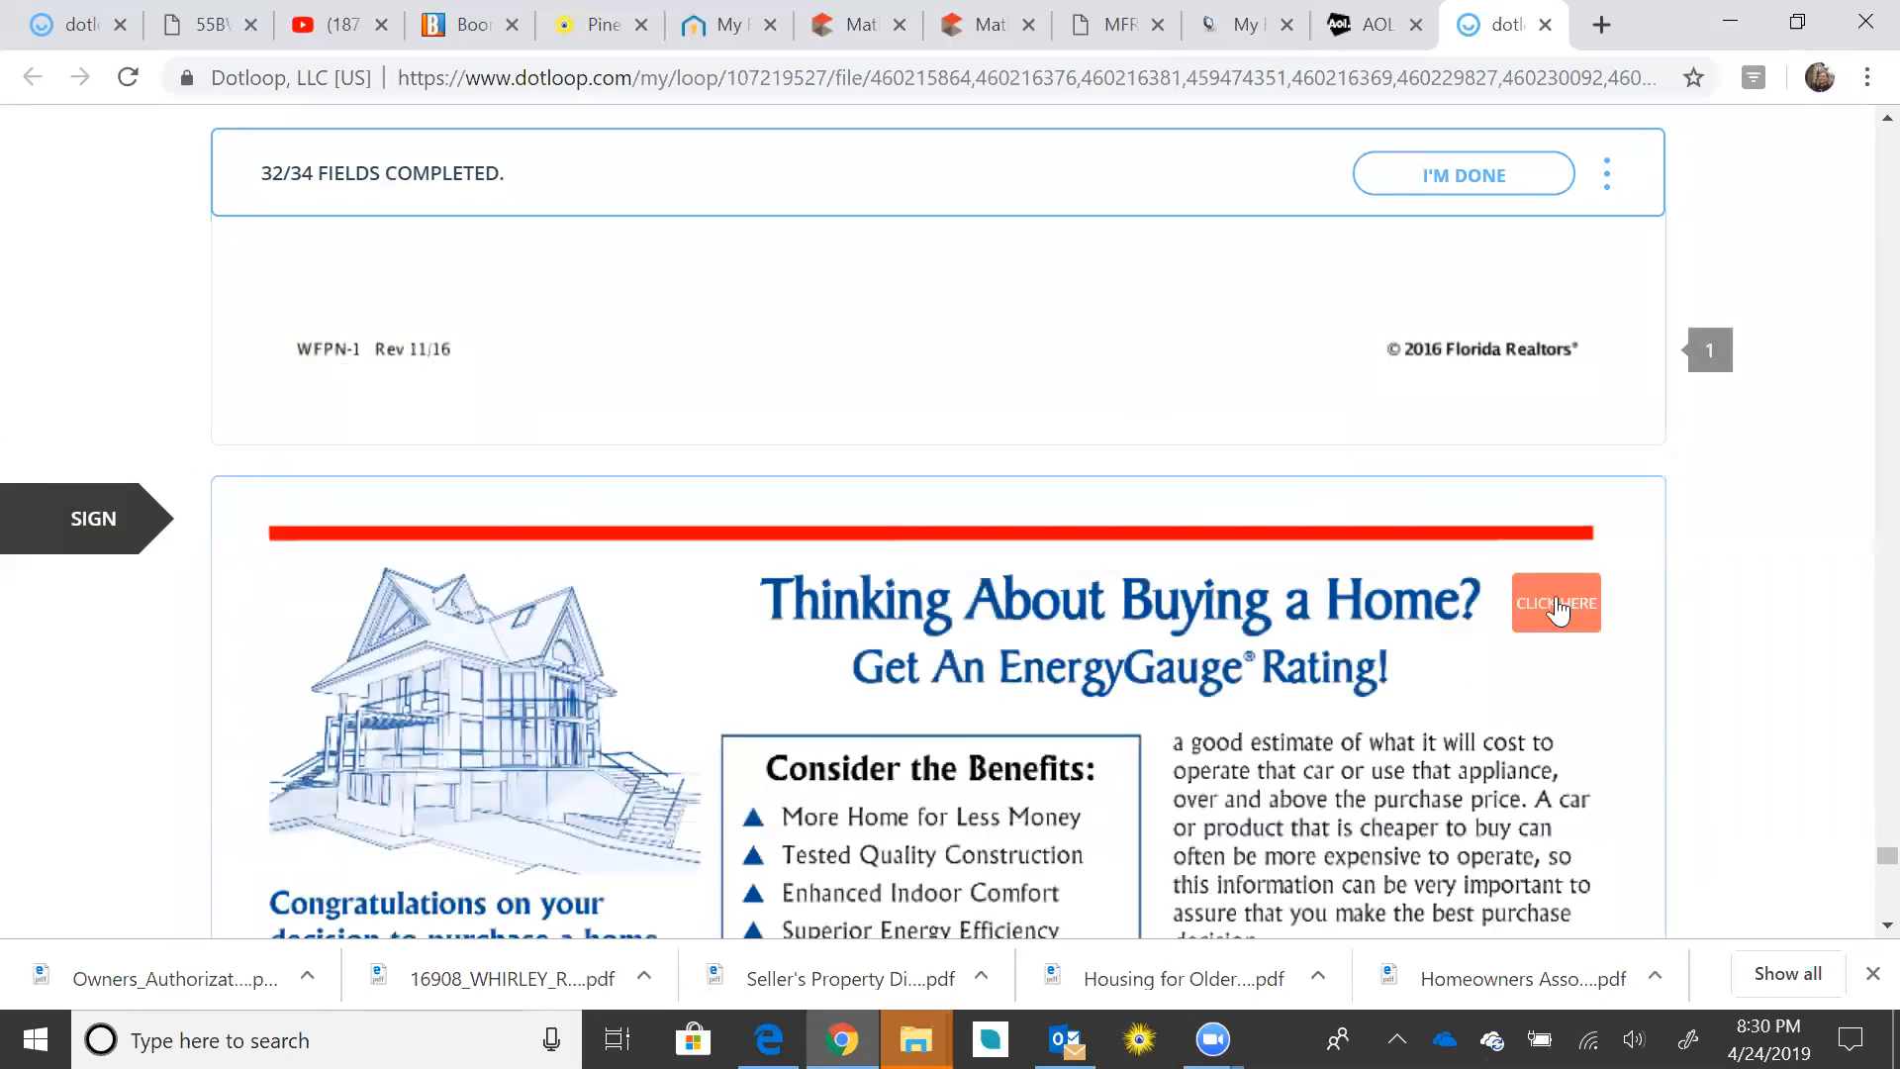
Step: Initial the last required fields, including page 7's buyer initials, and finish signing
{"action": "left_click", "coordinate": [1558, 605]}
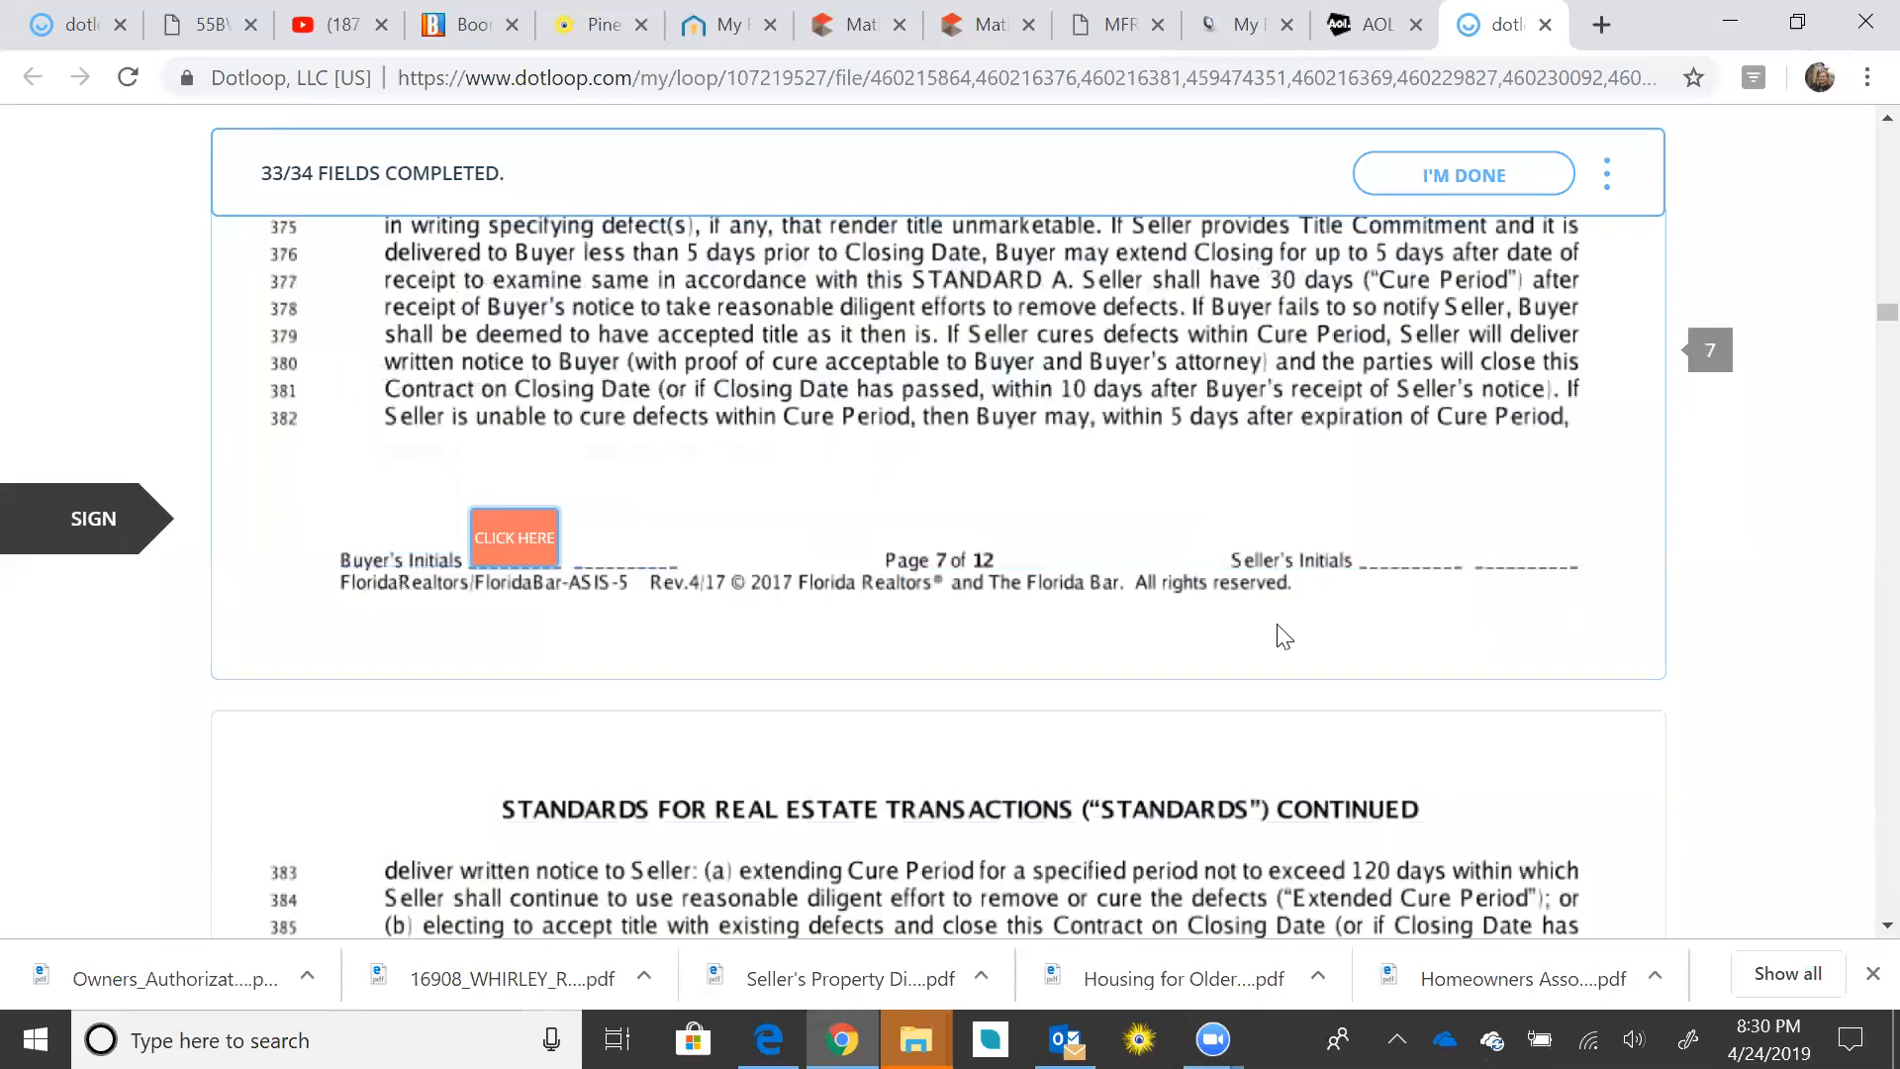
{"action": "left_click", "coordinate": [539, 551]}
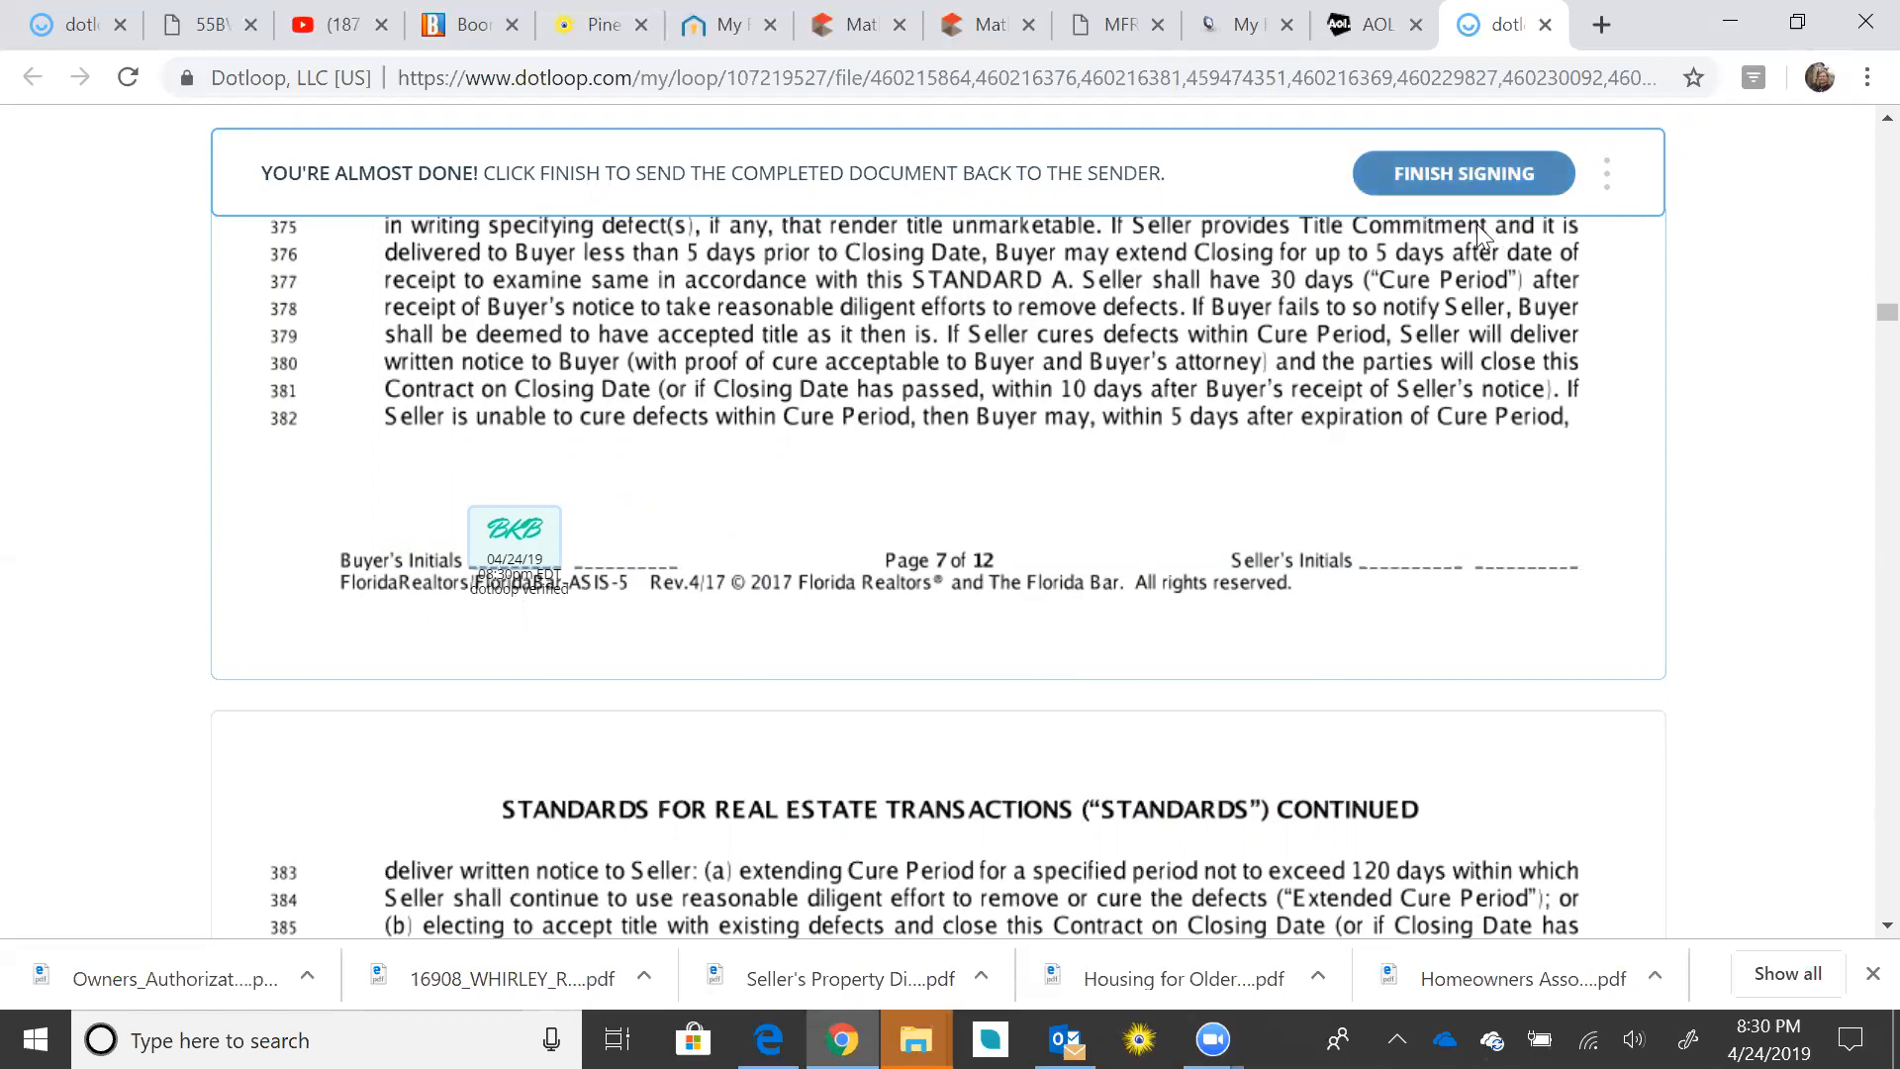
{"action": "left_click", "coordinate": [1475, 186]}
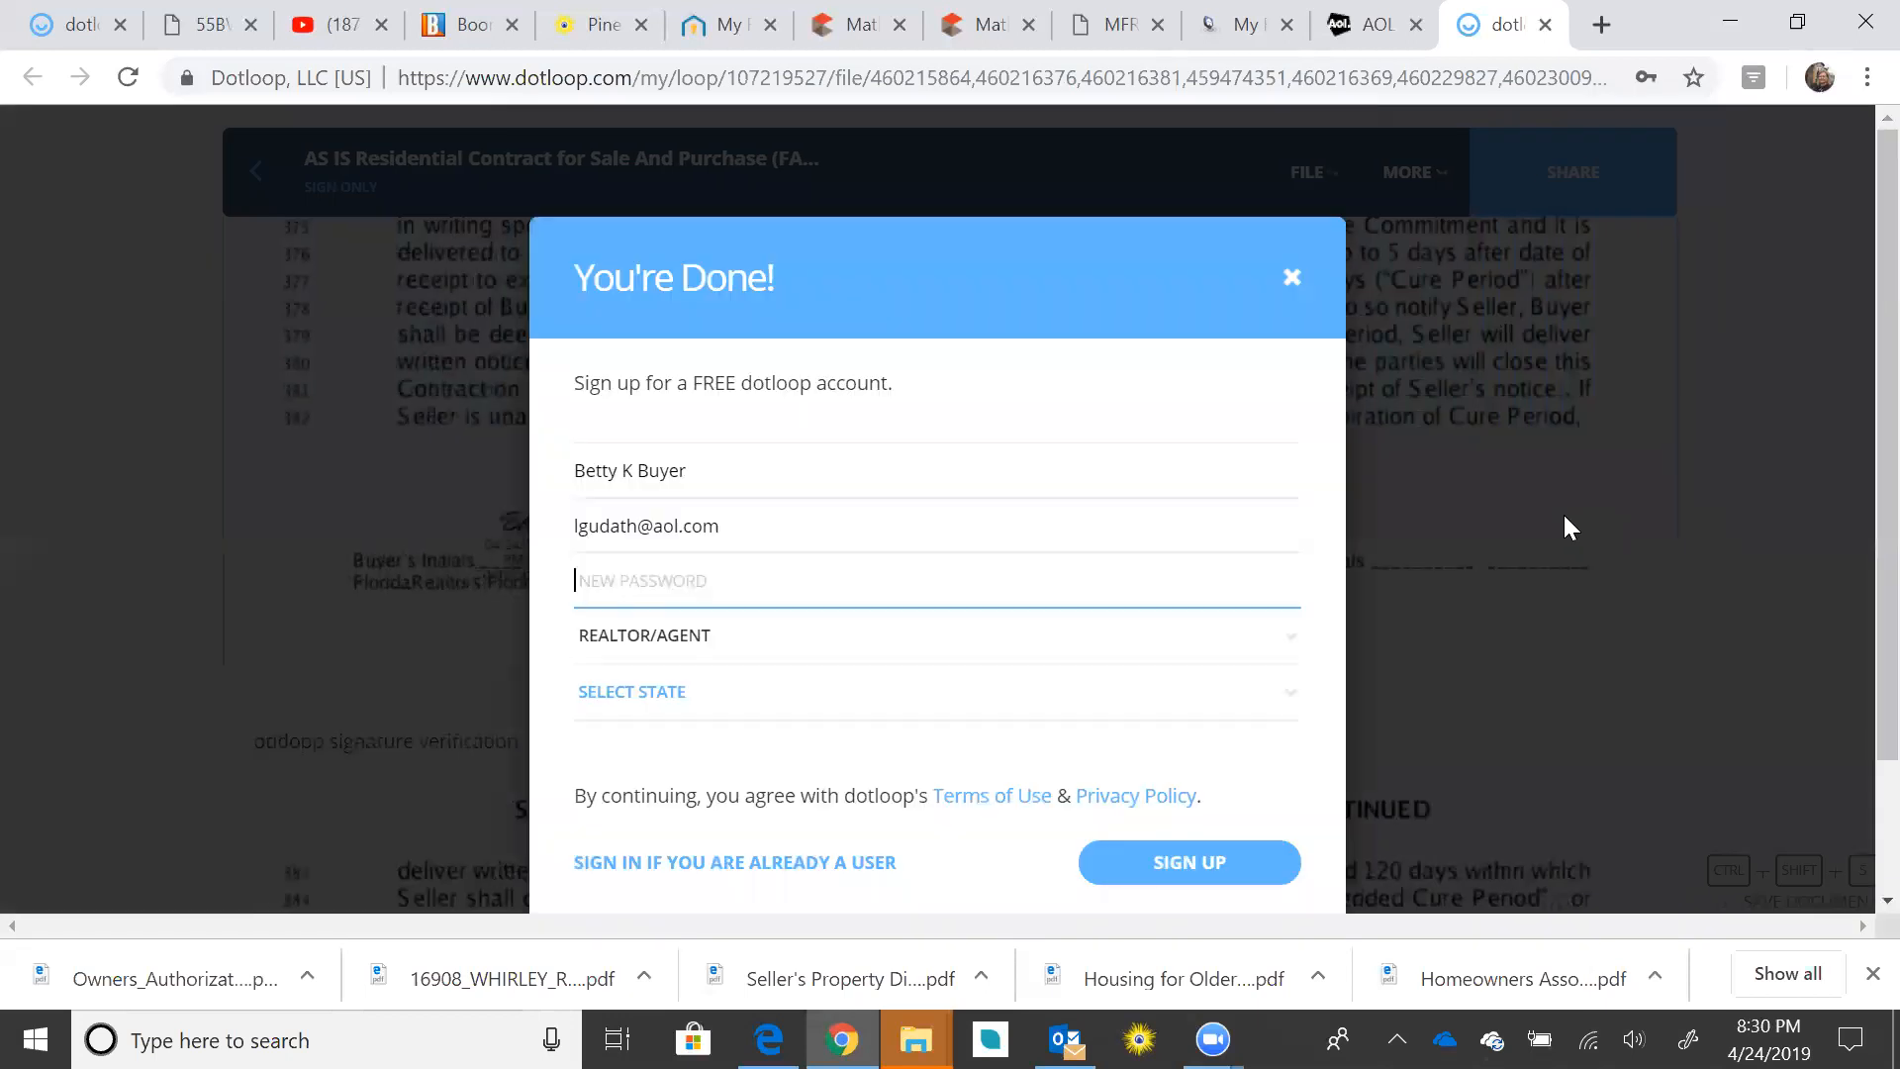
Step: Dismiss the You're Done! sign-up prompt and leave the signed contract for the loop overview
{"action": "scroll", "coordinate": [1165, 471], "scroll_direction": "down", "scroll_amount": 1}
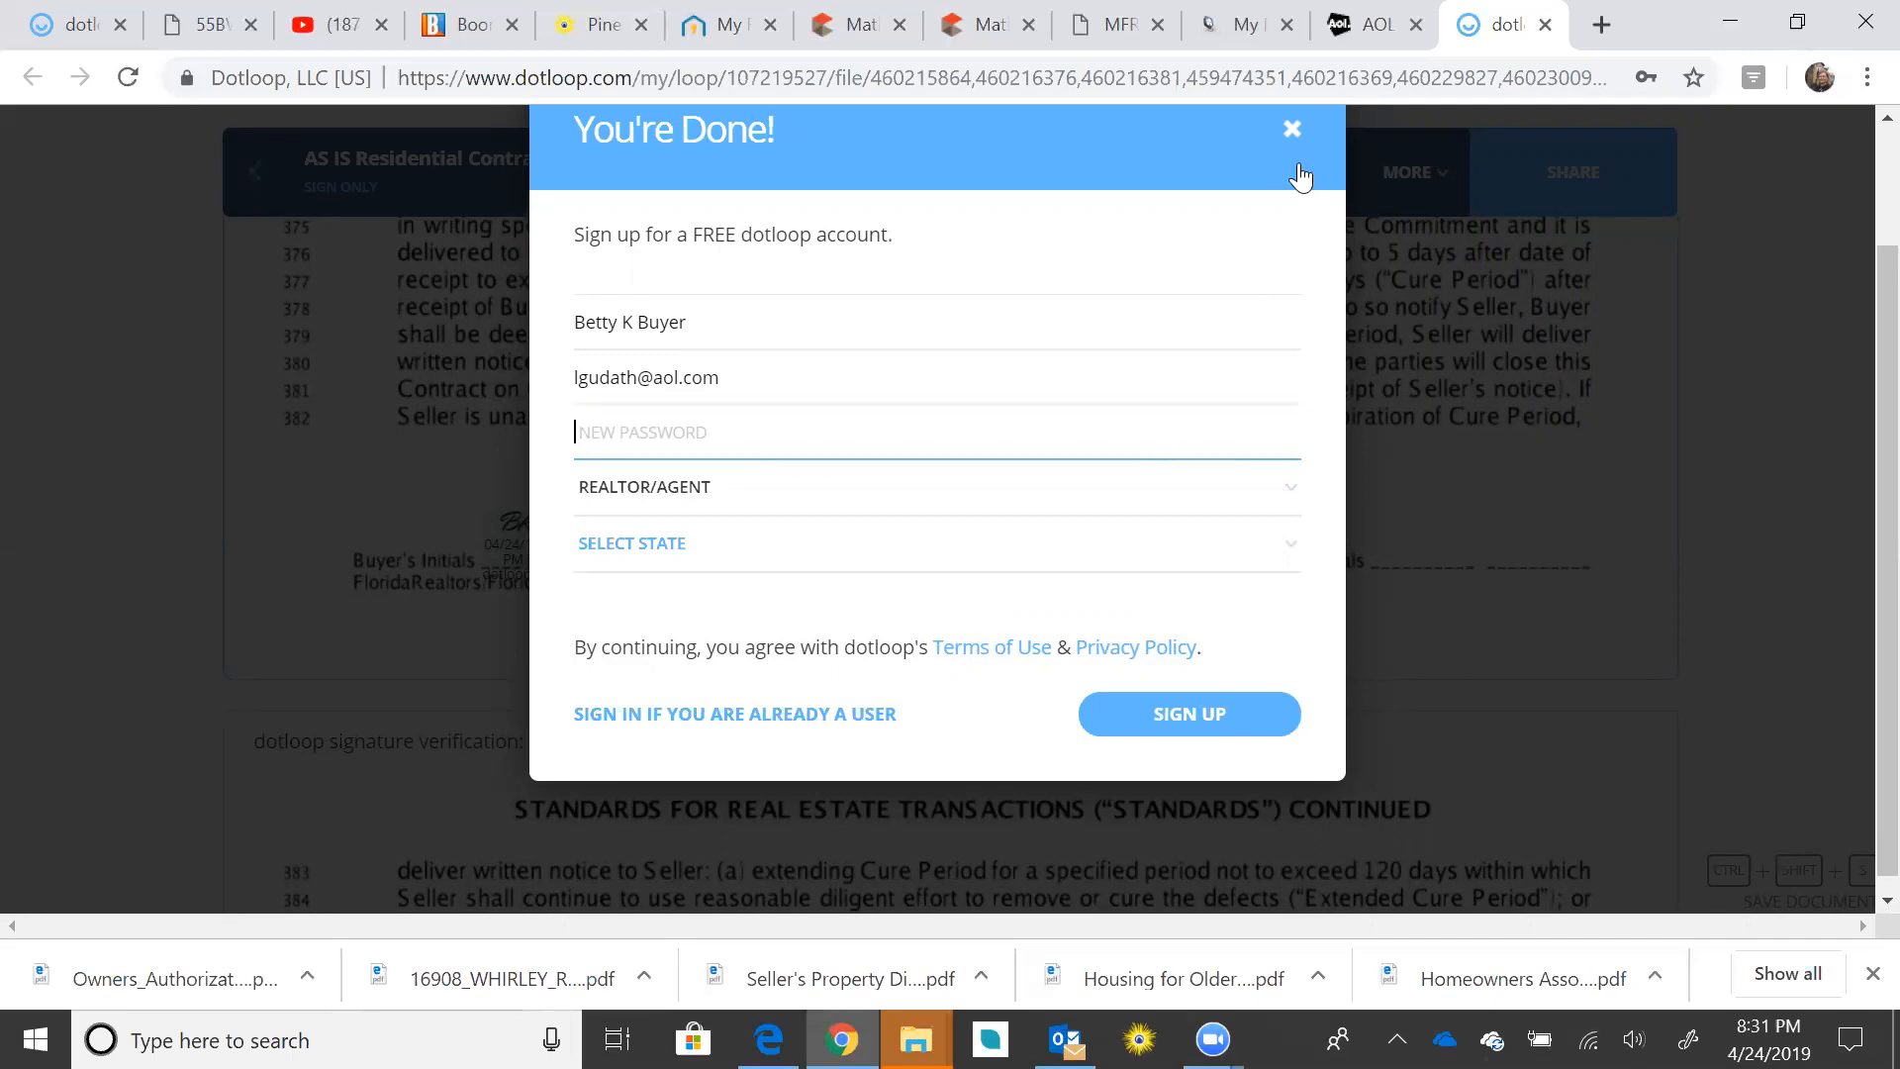
{"action": "left_click", "coordinate": [1292, 132]}
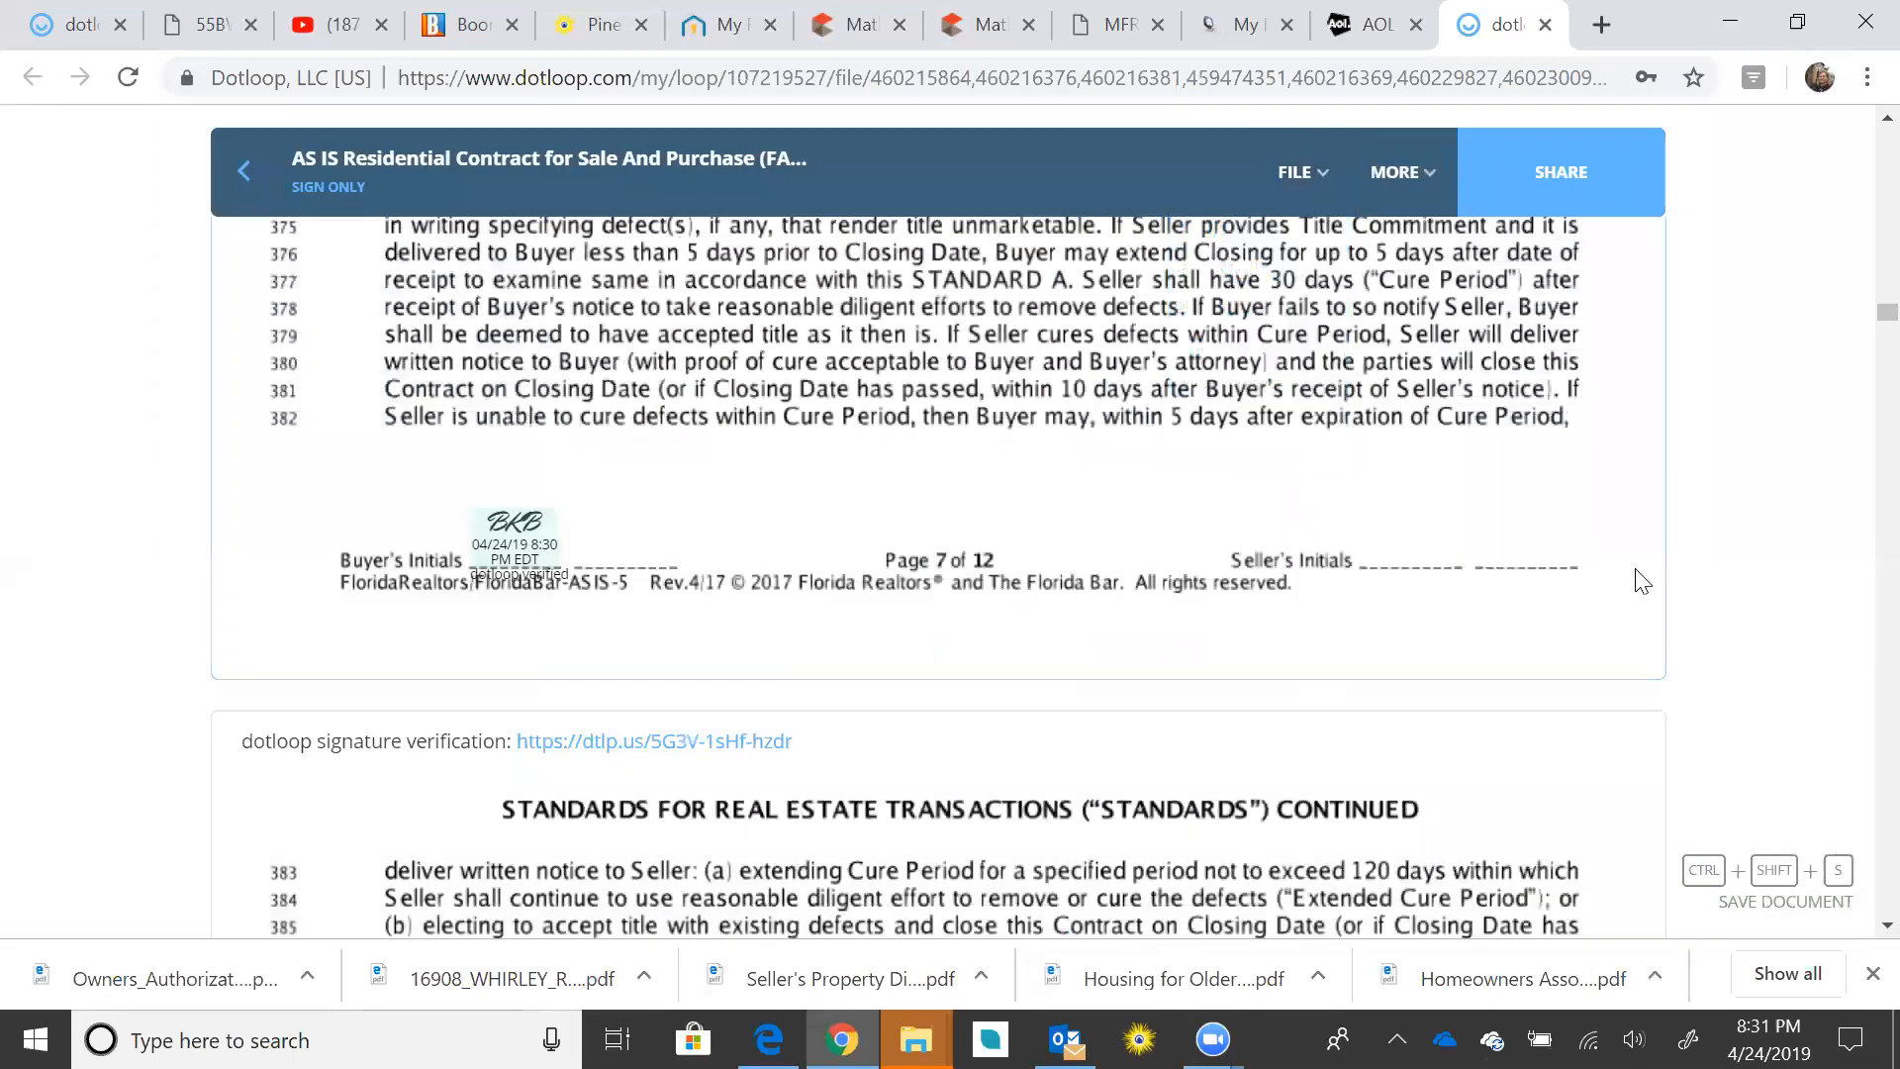
{"action": "scroll", "coordinate": [1624, 586], "scroll_direction": "down", "scroll_amount": 5}
{"action": "scroll", "coordinate": [1624, 582], "scroll_direction": "up", "scroll_amount": 4}
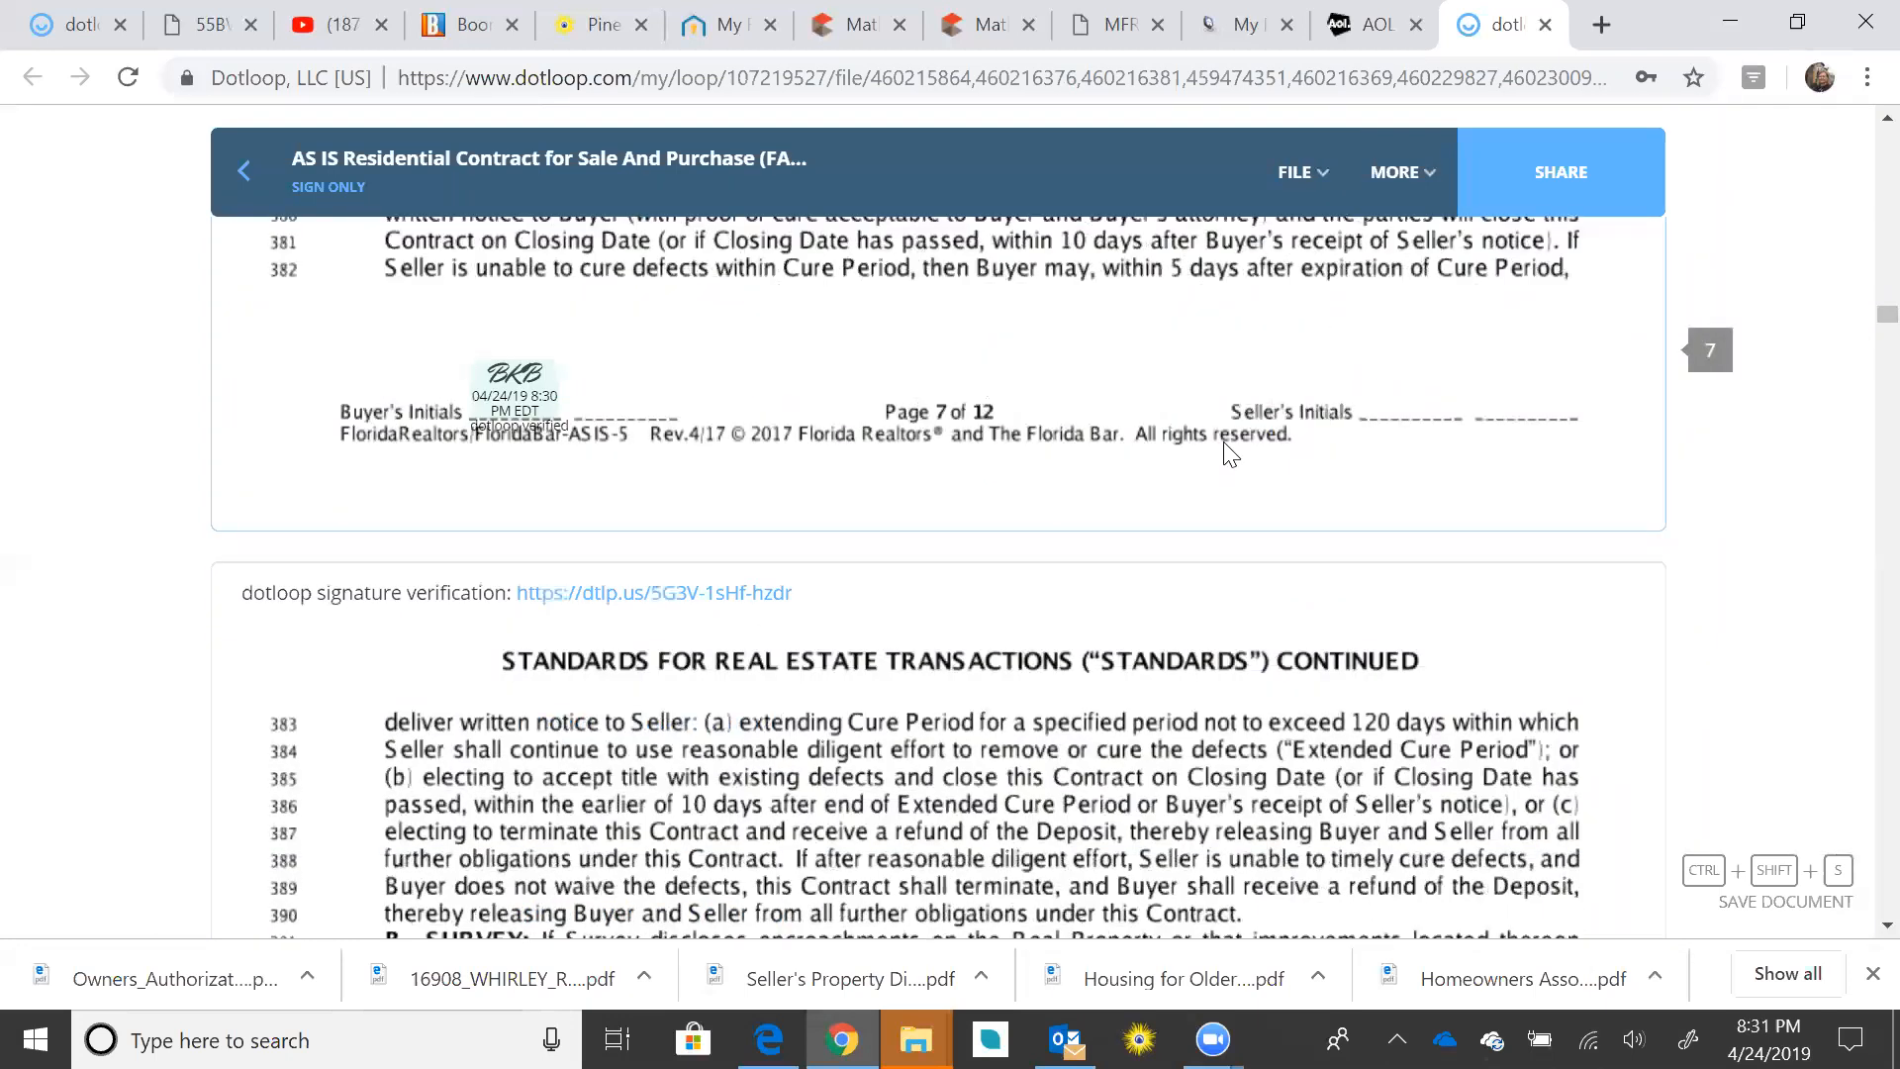
{"action": "left_click", "coordinate": [244, 181]}
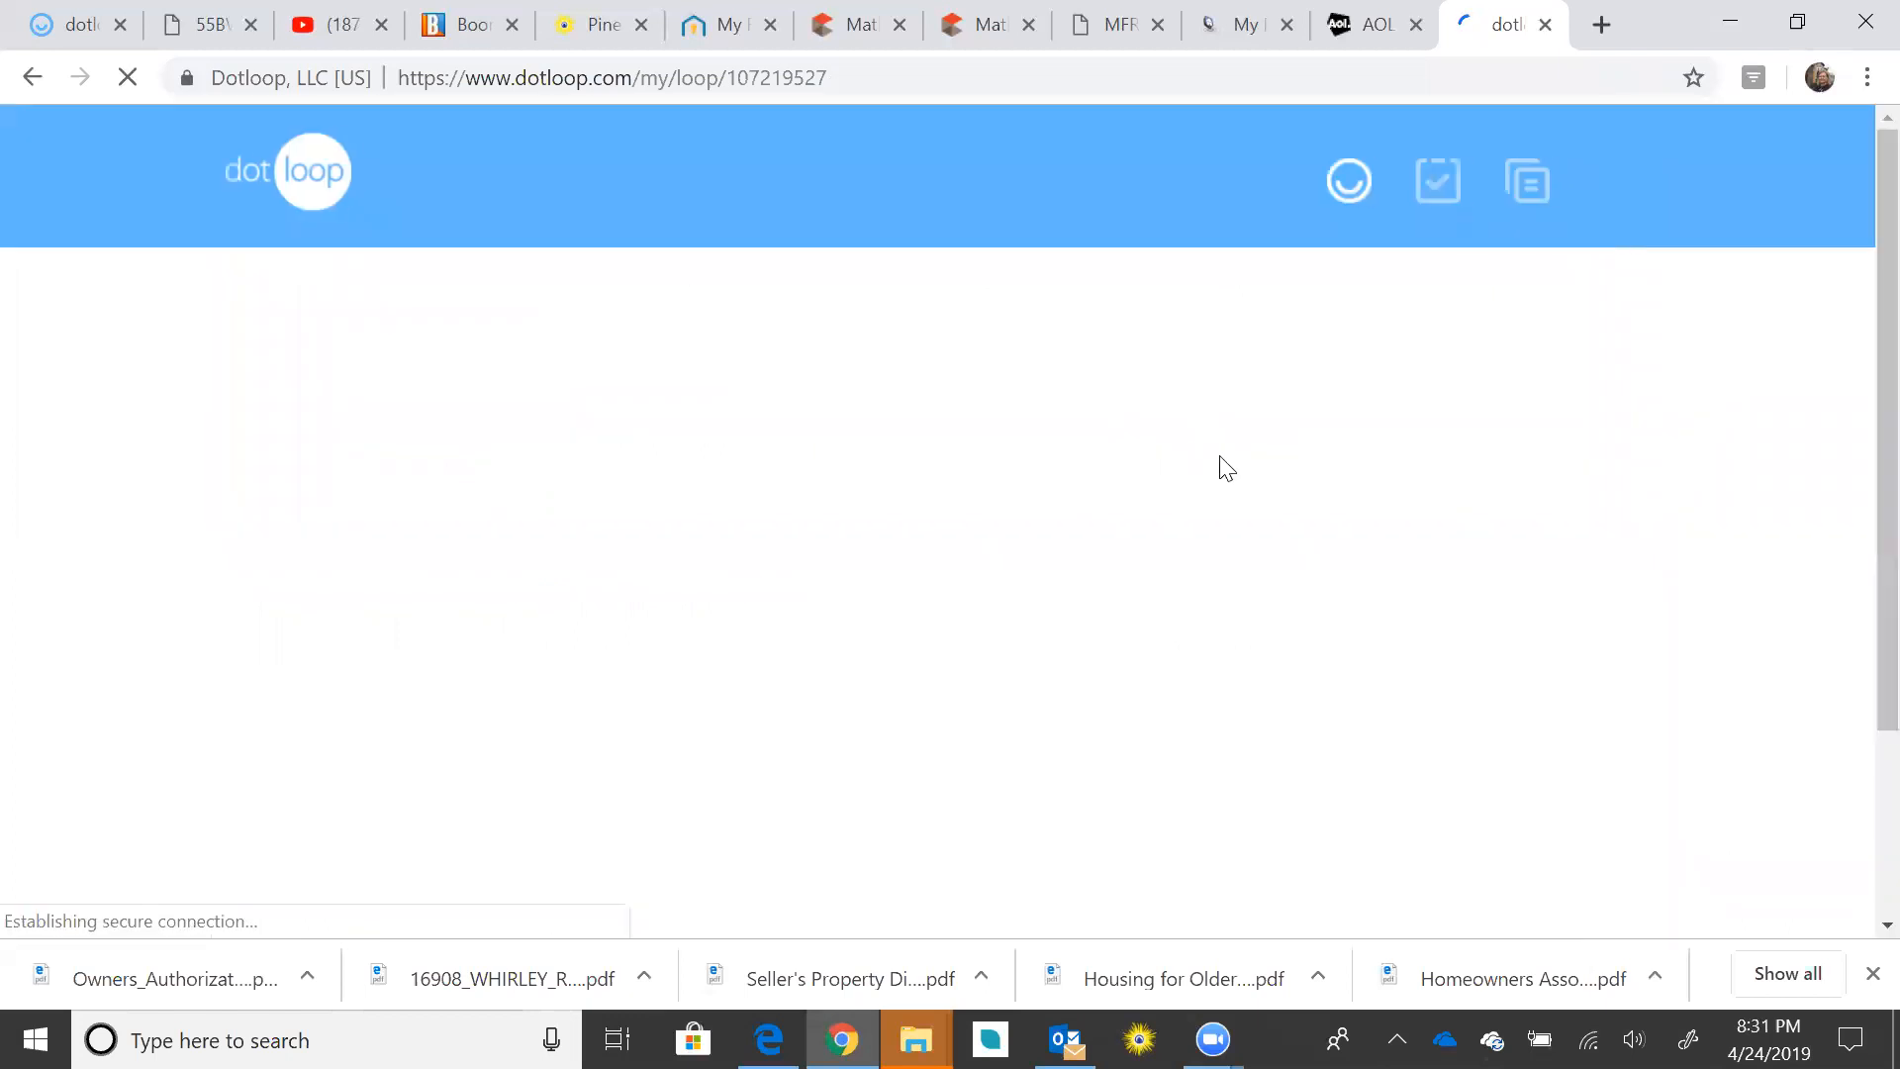
Step: Open the signed AS IS Residential Contract from the loop's document list
{"action": "scroll", "coordinate": [1106, 532], "scroll_direction": "down", "scroll_amount": 7}
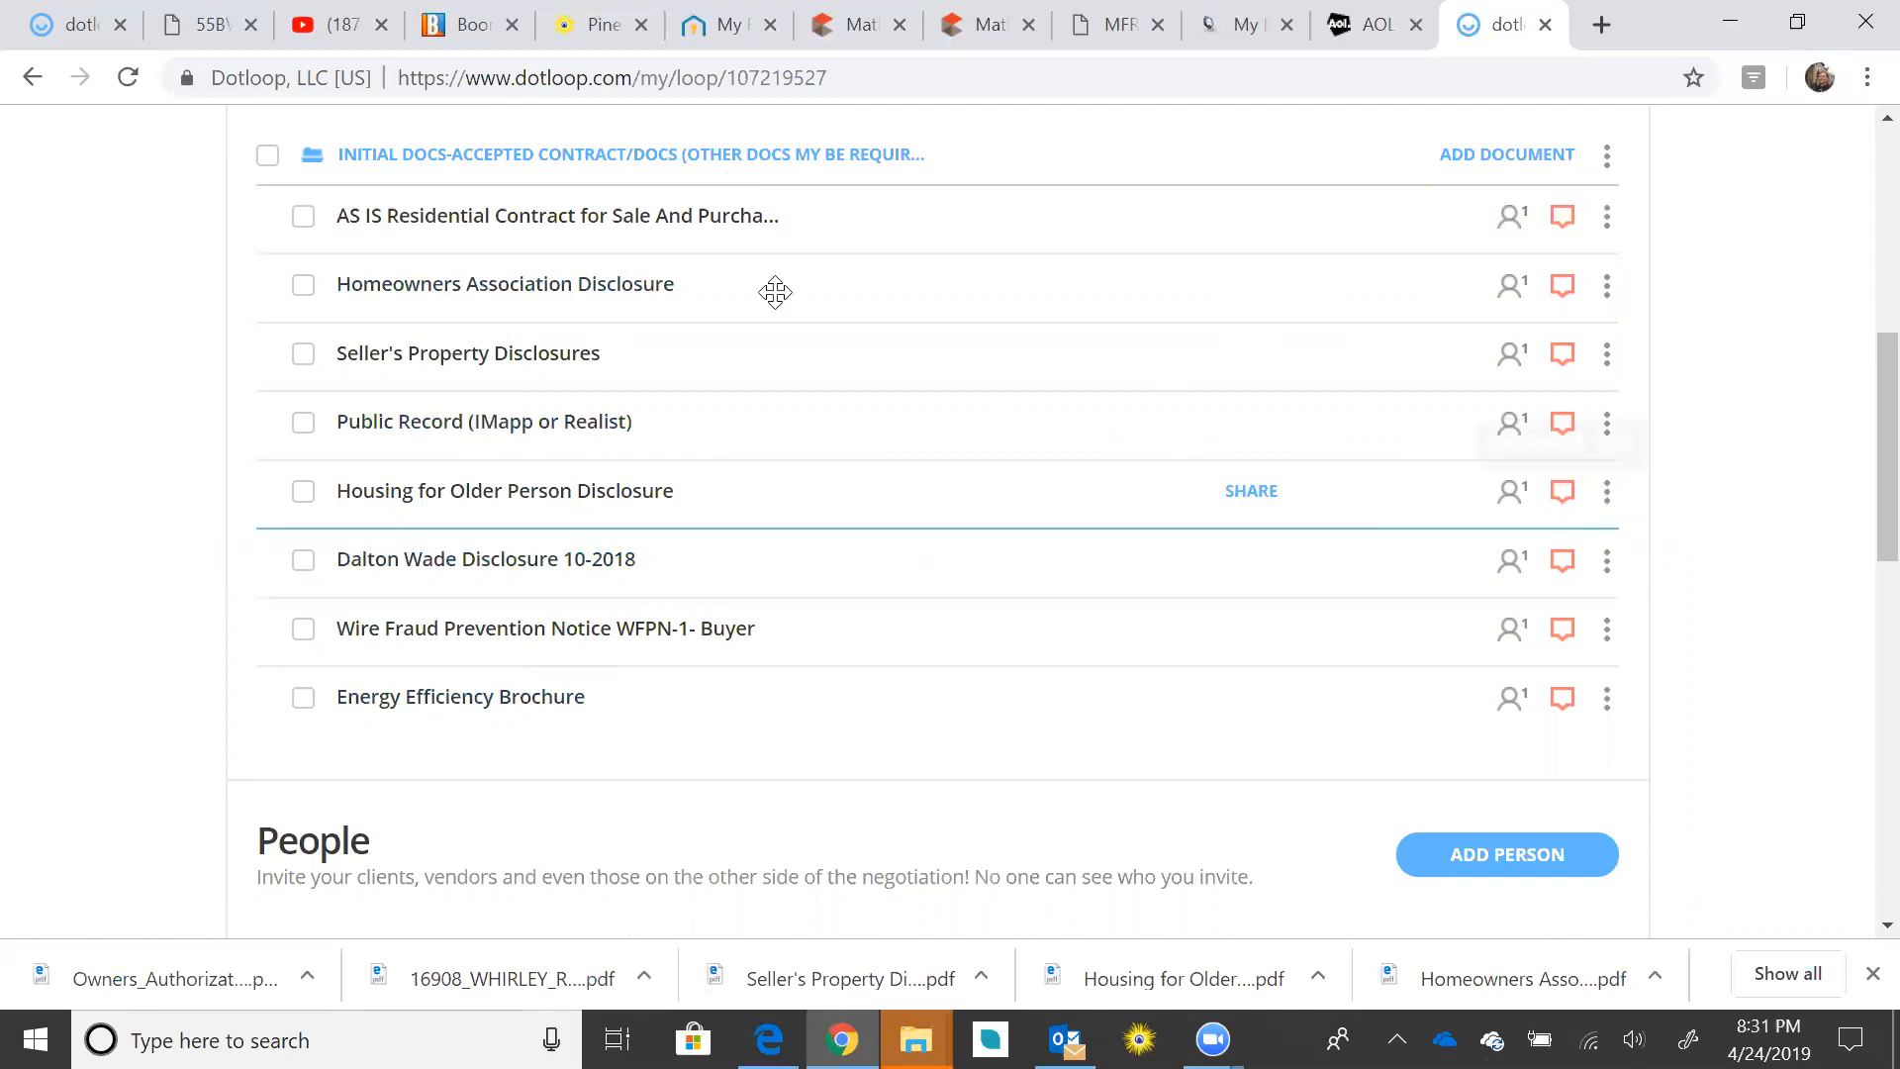
{"action": "left_click", "coordinate": [654, 227]}
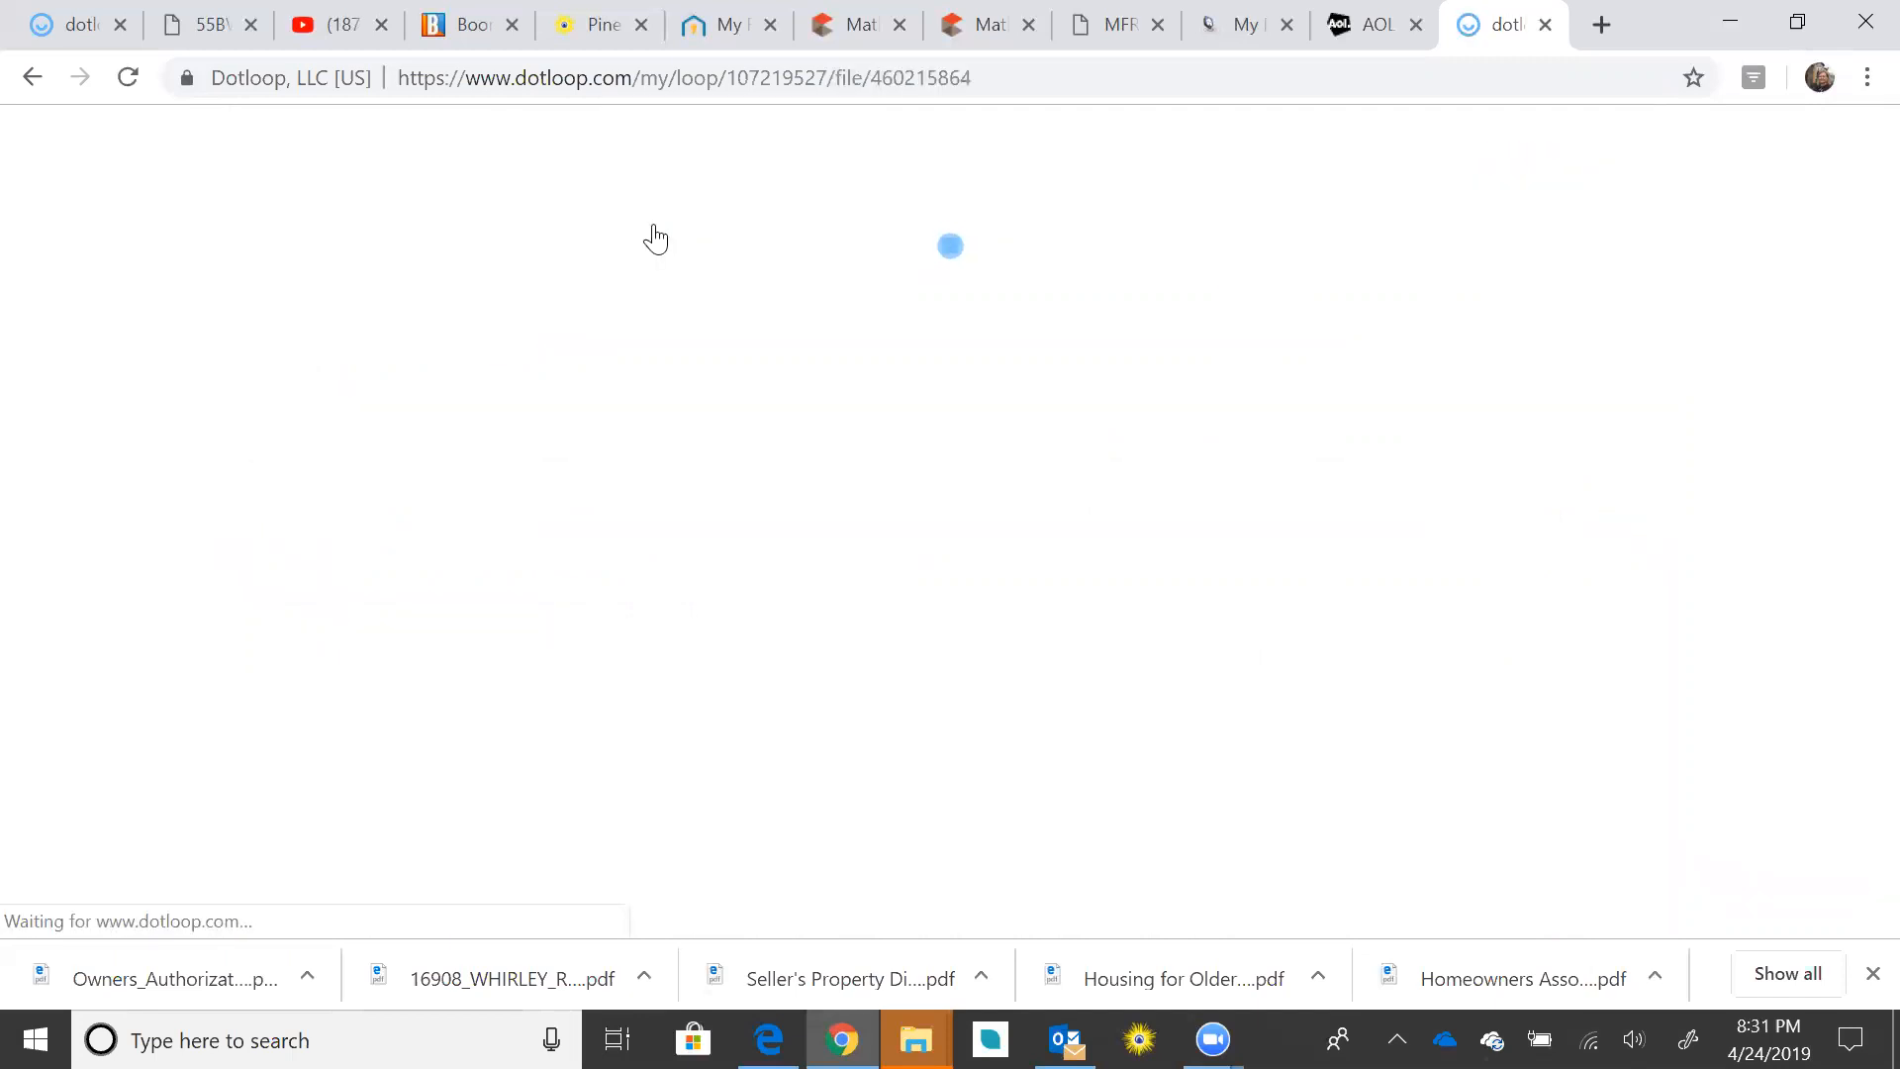
{"action": "scroll", "coordinate": [1107, 519], "scroll_direction": "down", "scroll_amount": 12}
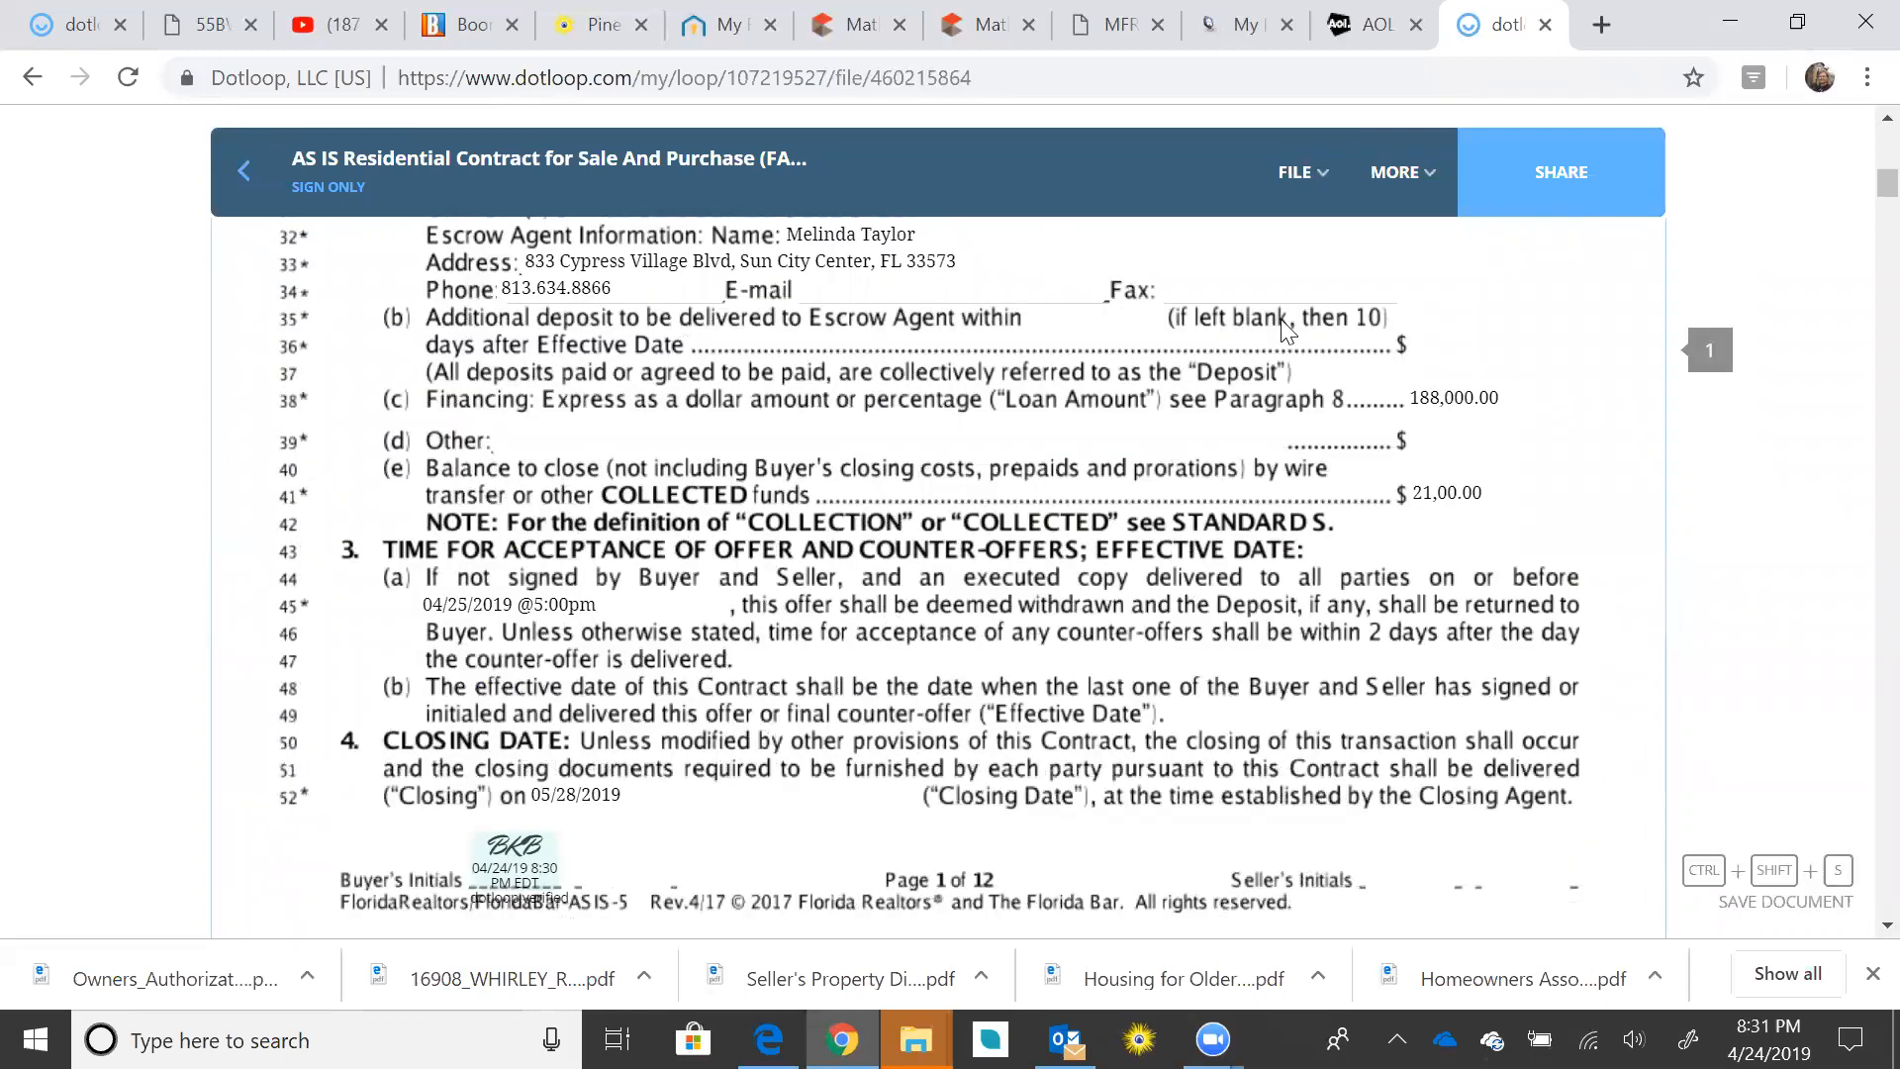
Step: Browse the FILE and MORE menus, then try SHARE and dismiss the sign-up prompt
{"action": "left_click", "coordinate": [1296, 172]}
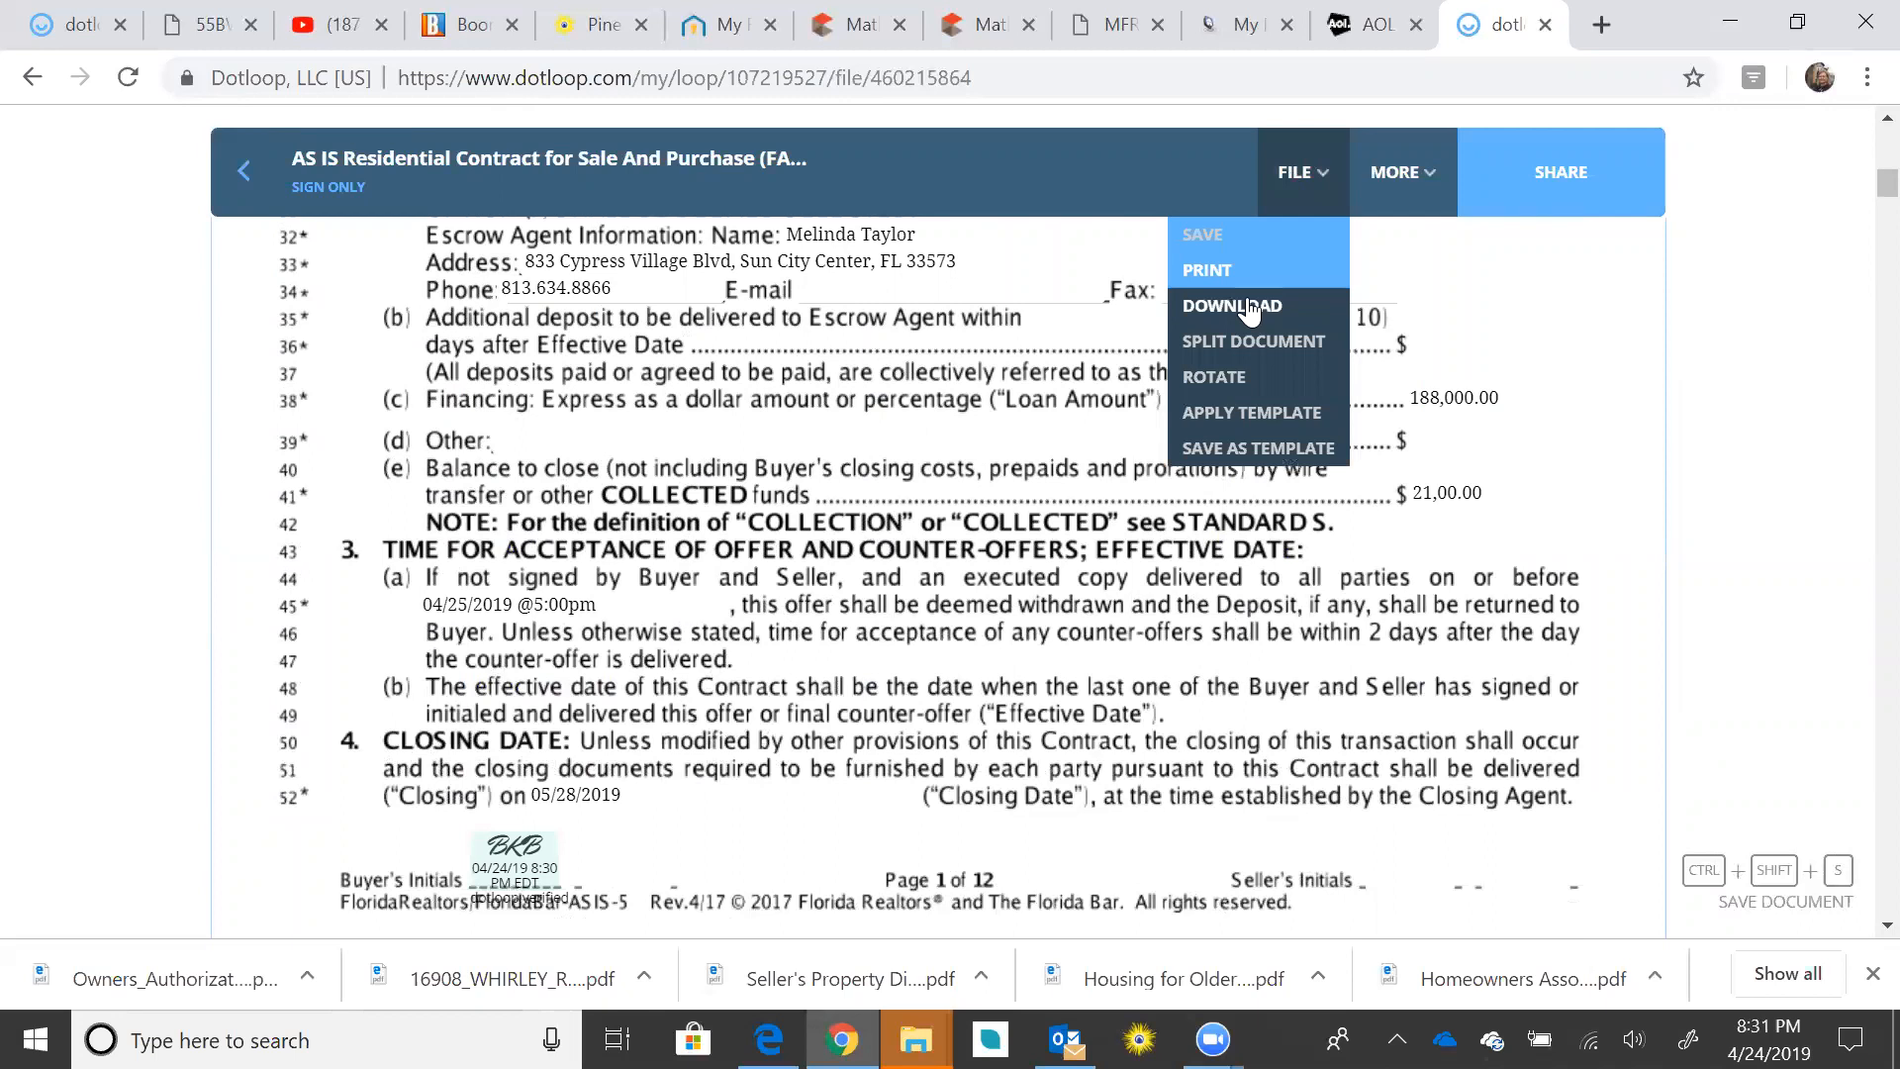
{"action": "left_click", "coordinate": [1396, 178]}
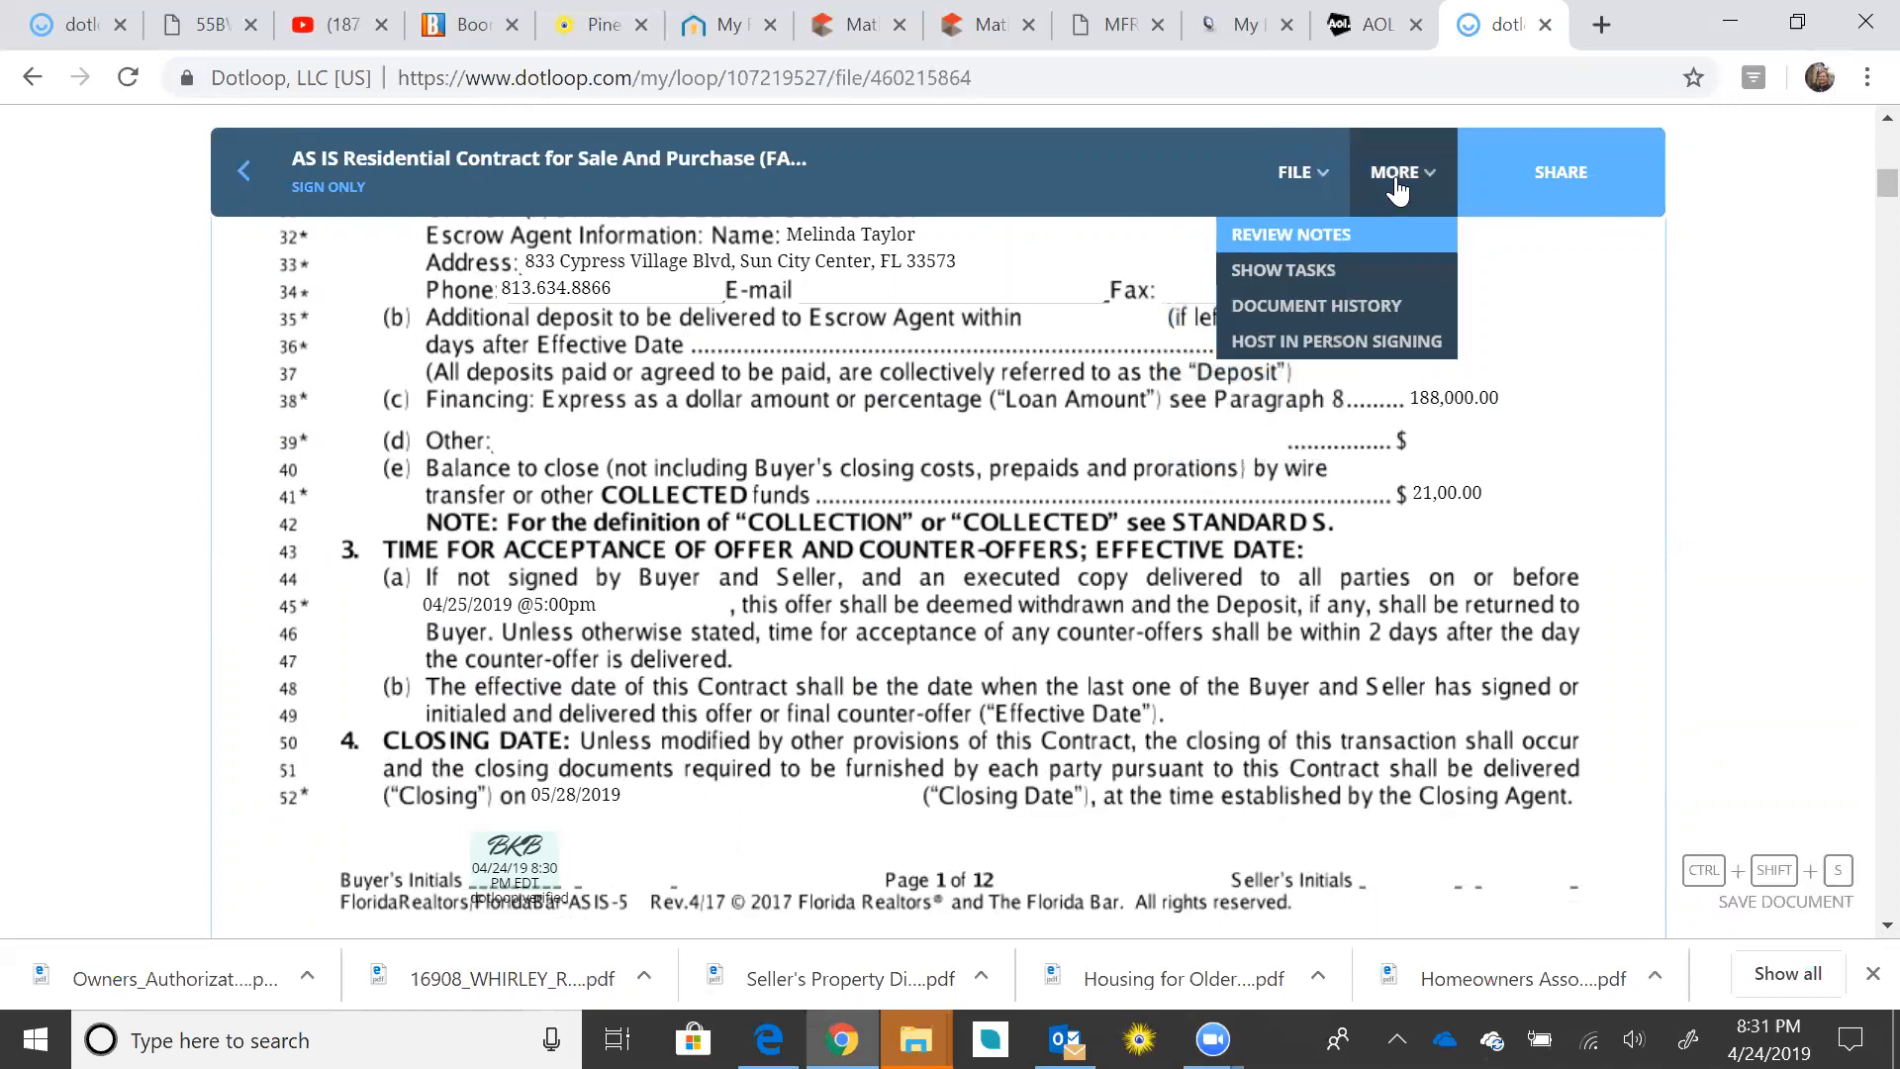
{"action": "left_click", "coordinate": [1504, 201]}
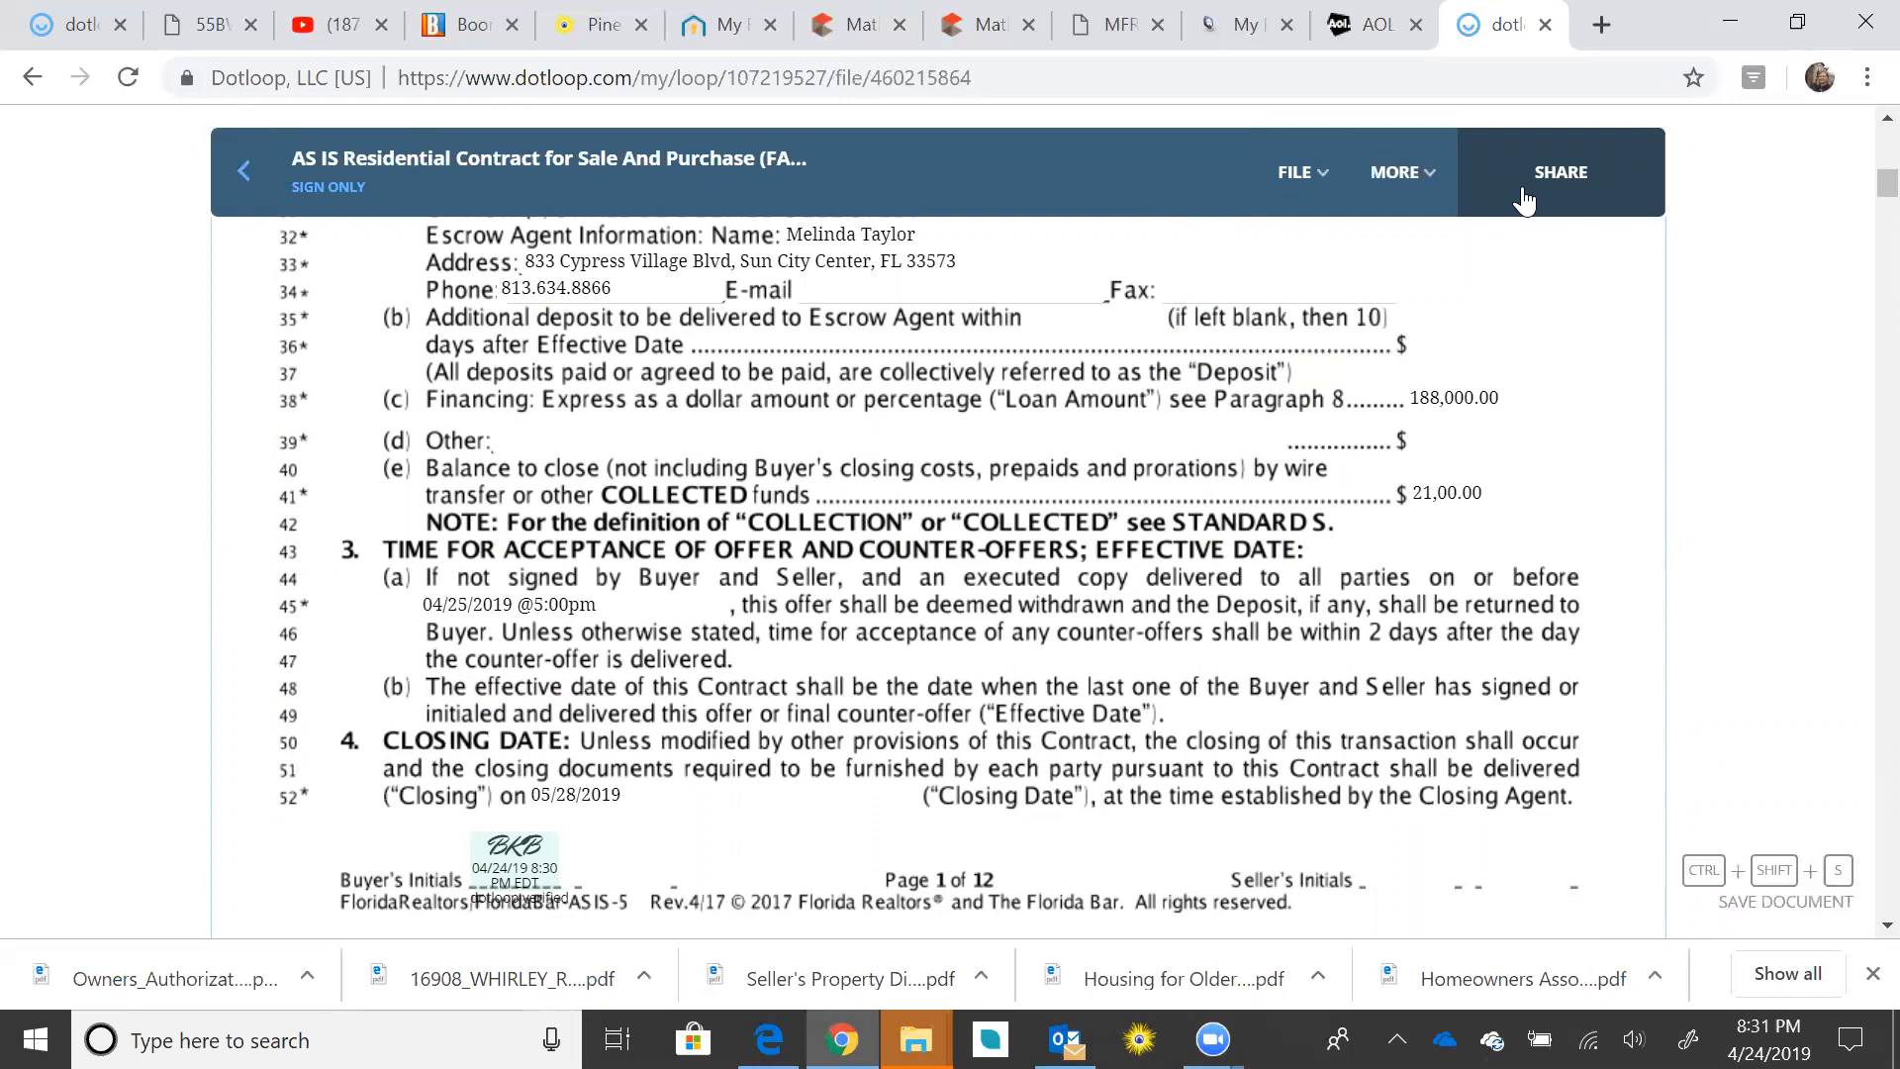
{"action": "left_click", "coordinate": [1522, 186]}
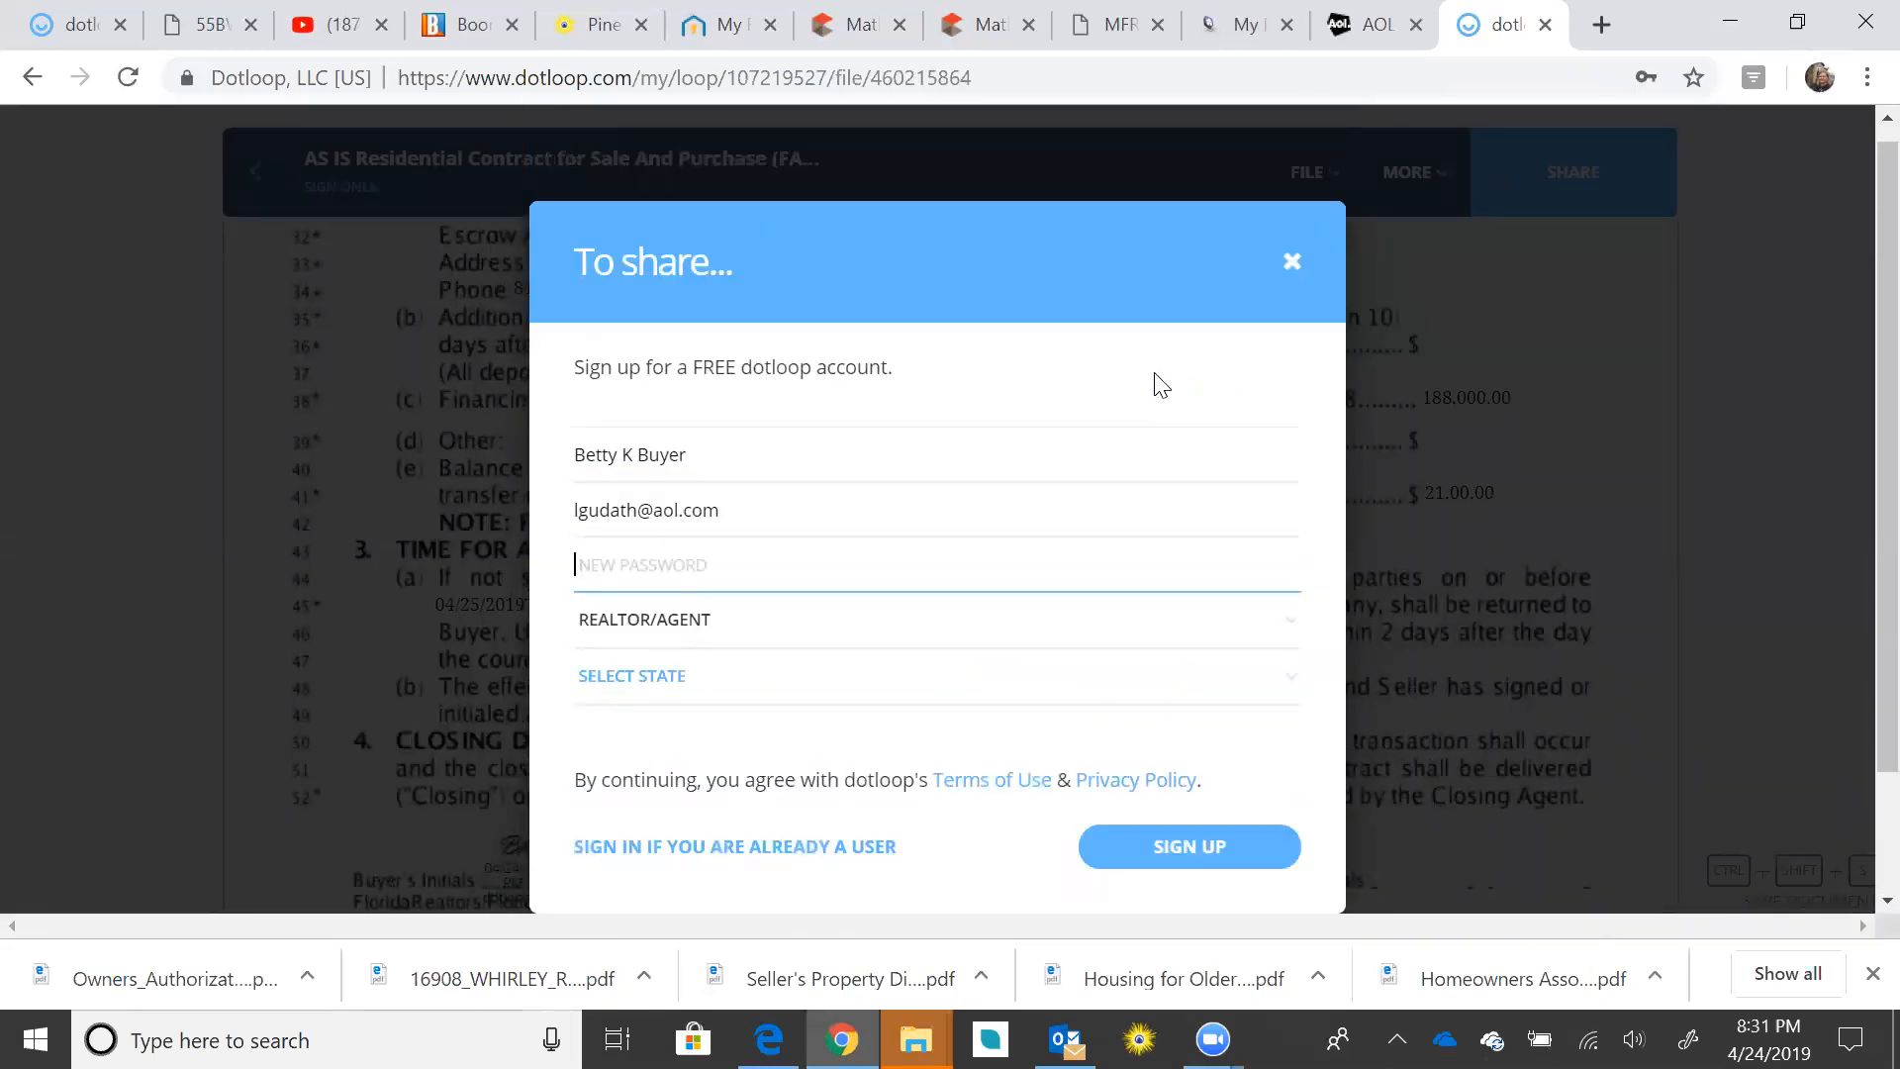
{"action": "left_click", "coordinate": [1292, 261]}
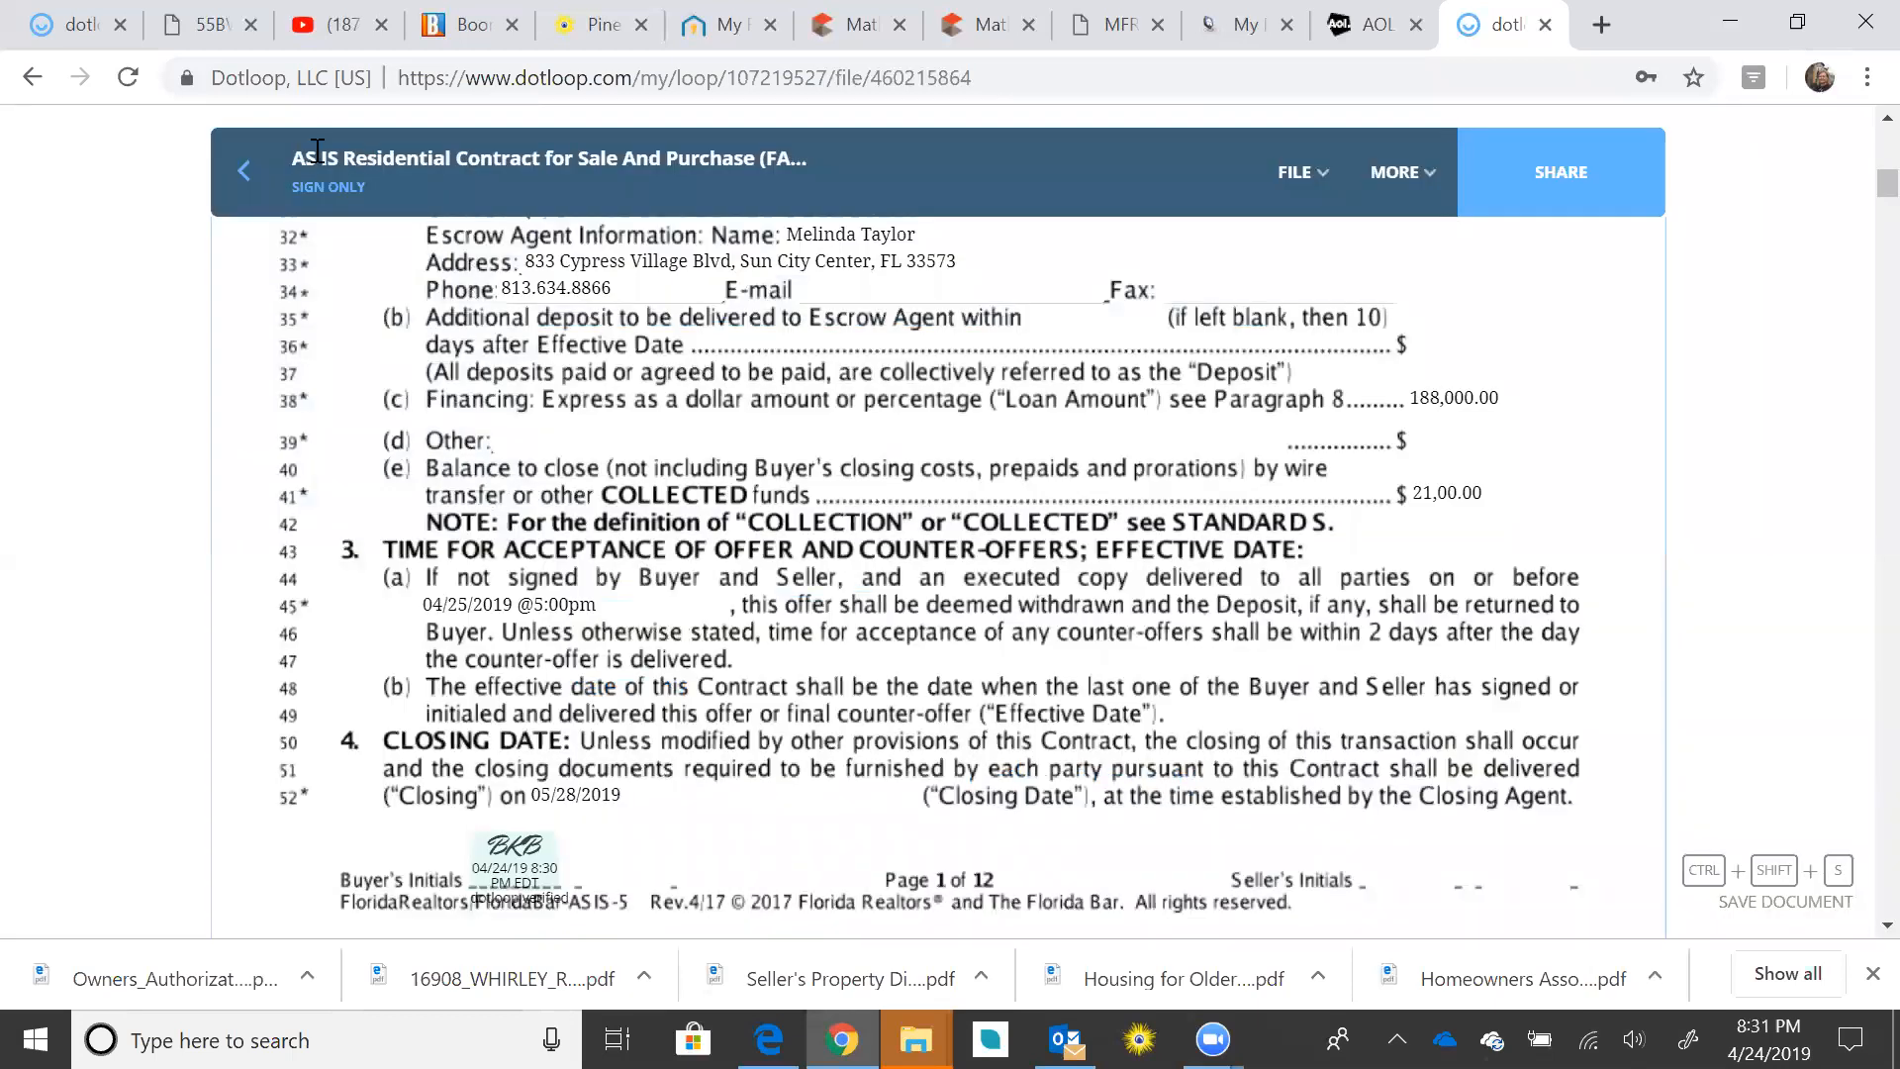
Step: Return to the loop overview, highlight the privacy reminder, and dismiss the welcome banner
{"action": "left_click", "coordinate": [245, 170]}
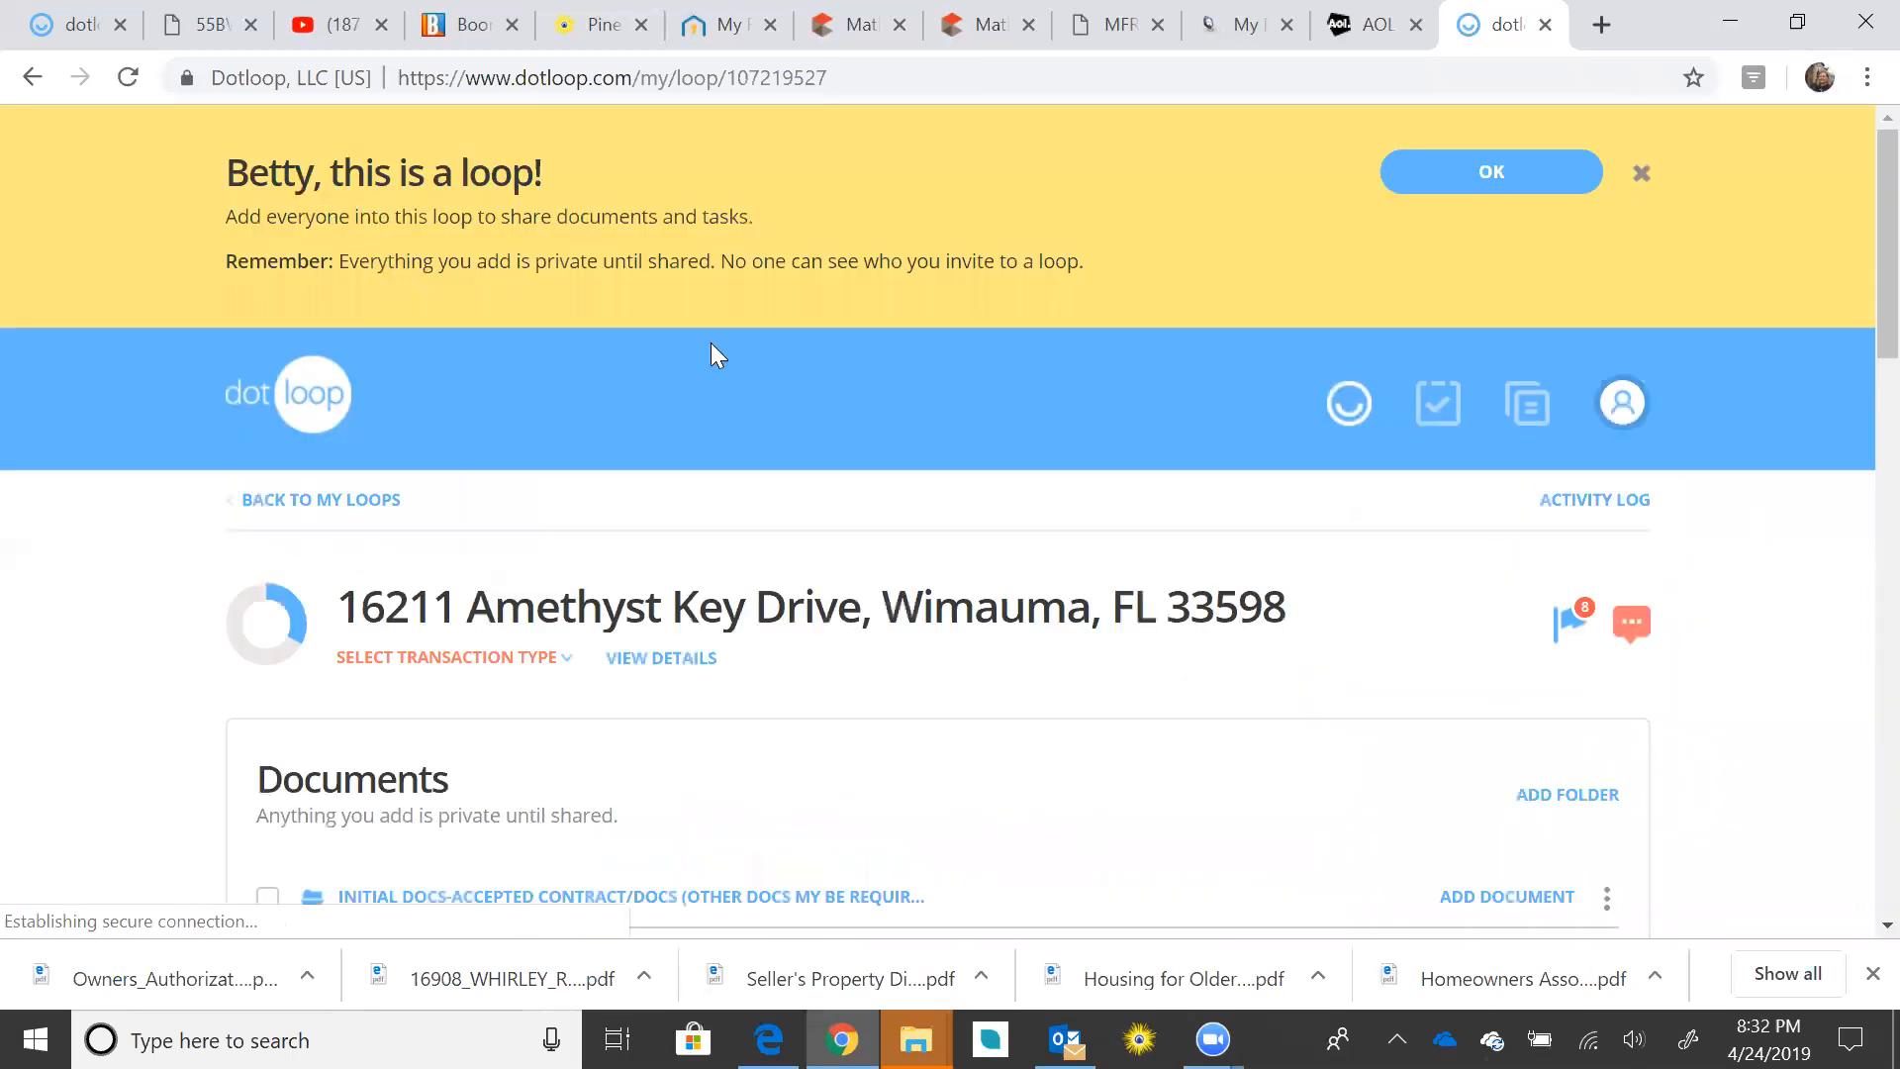
{"action": "scroll", "coordinate": [1211, 461], "scroll_direction": "down", "scroll_amount": 4}
{"action": "scroll", "coordinate": [1217, 471], "scroll_direction": "up", "scroll_amount": 2}
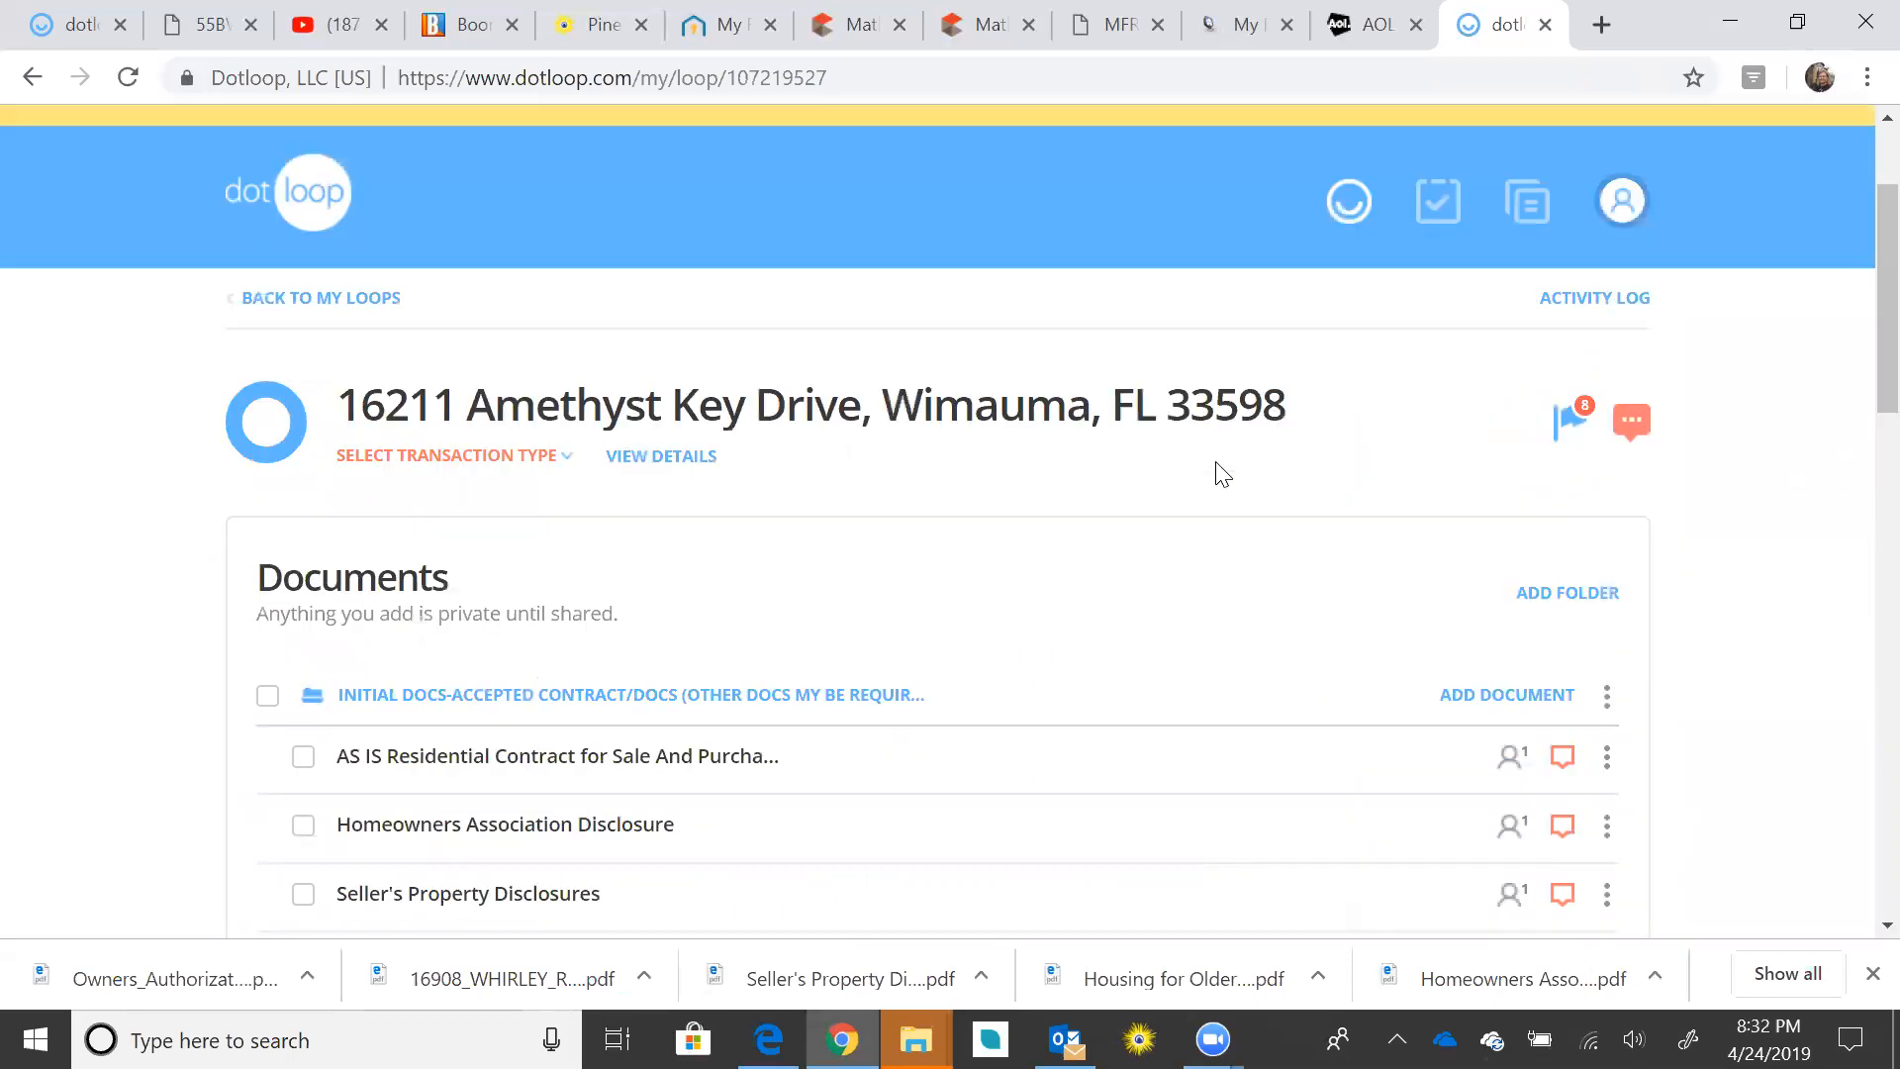
{"action": "scroll", "coordinate": [1223, 475], "scroll_direction": "up", "scroll_amount": 2}
{"action": "left_click_drag", "start_coordinate": [393, 258], "coordinate": [1076, 260]}
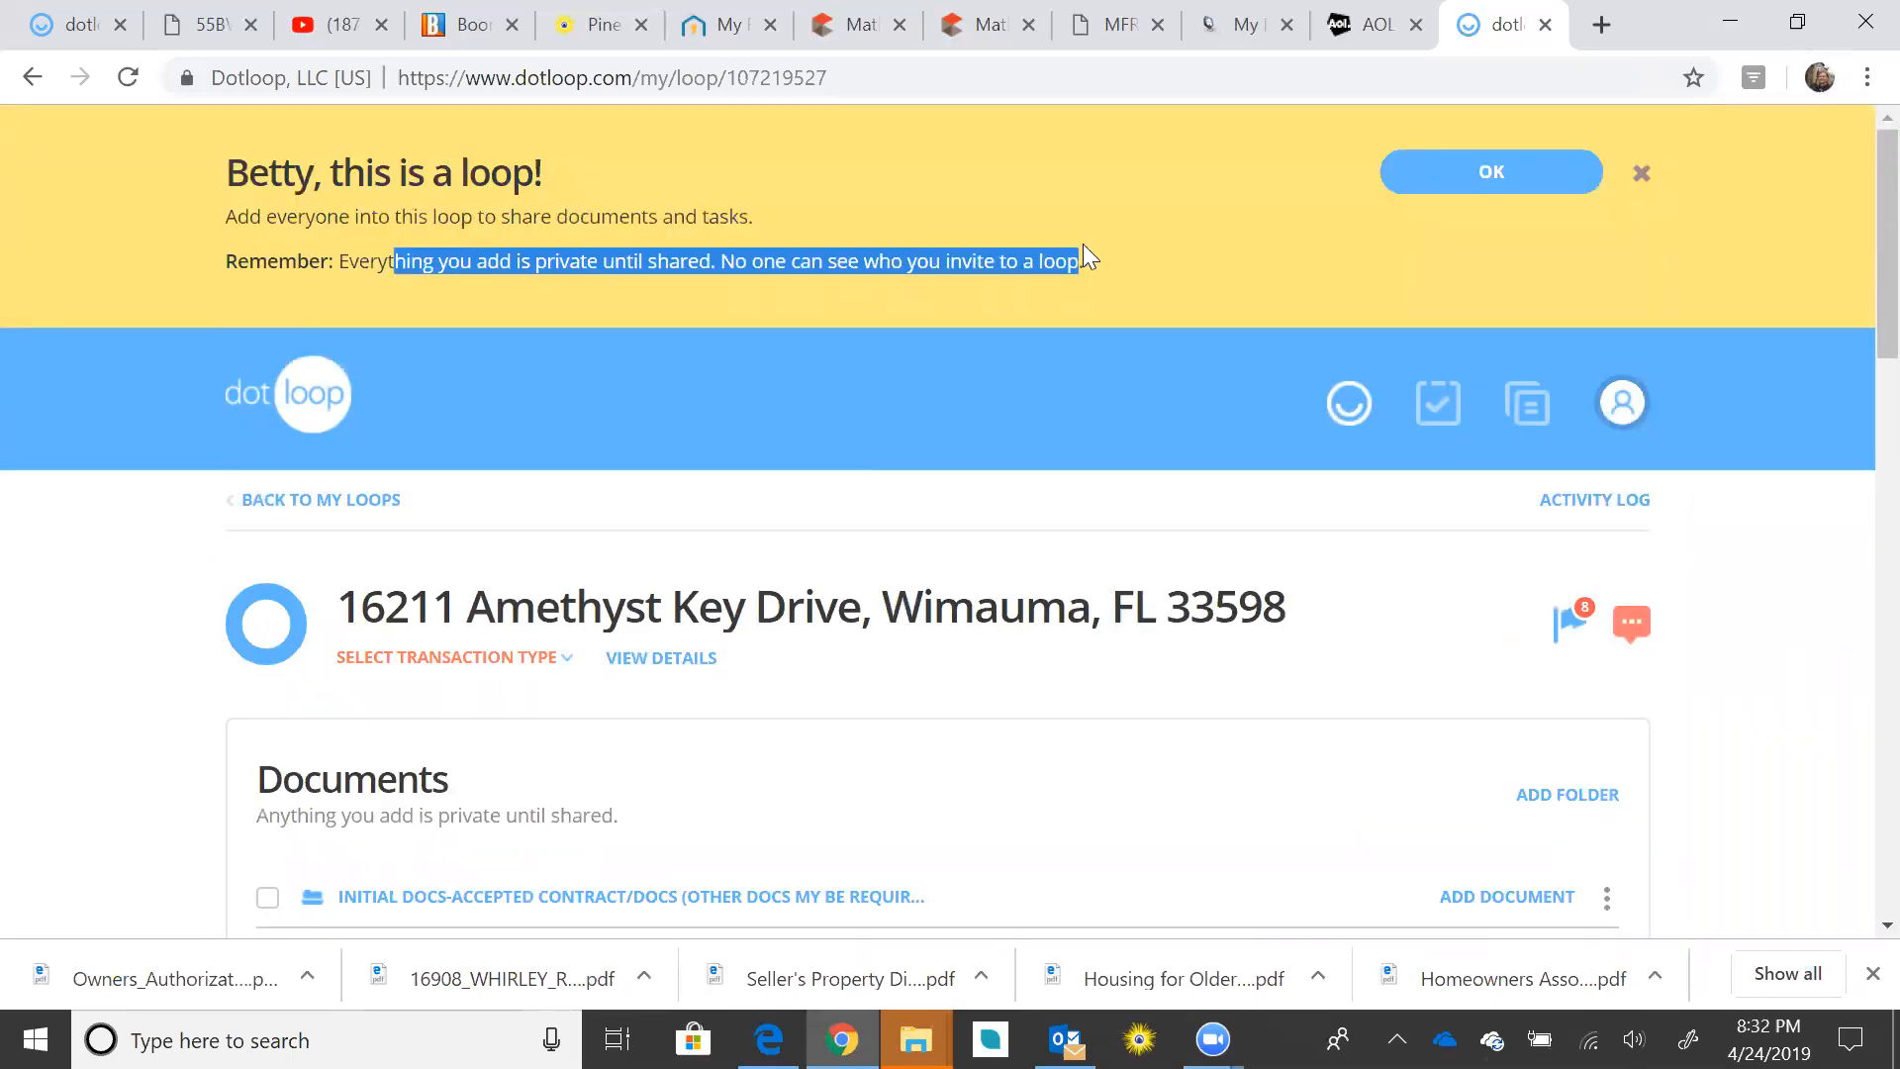
{"action": "left_click", "coordinate": [1511, 182]}
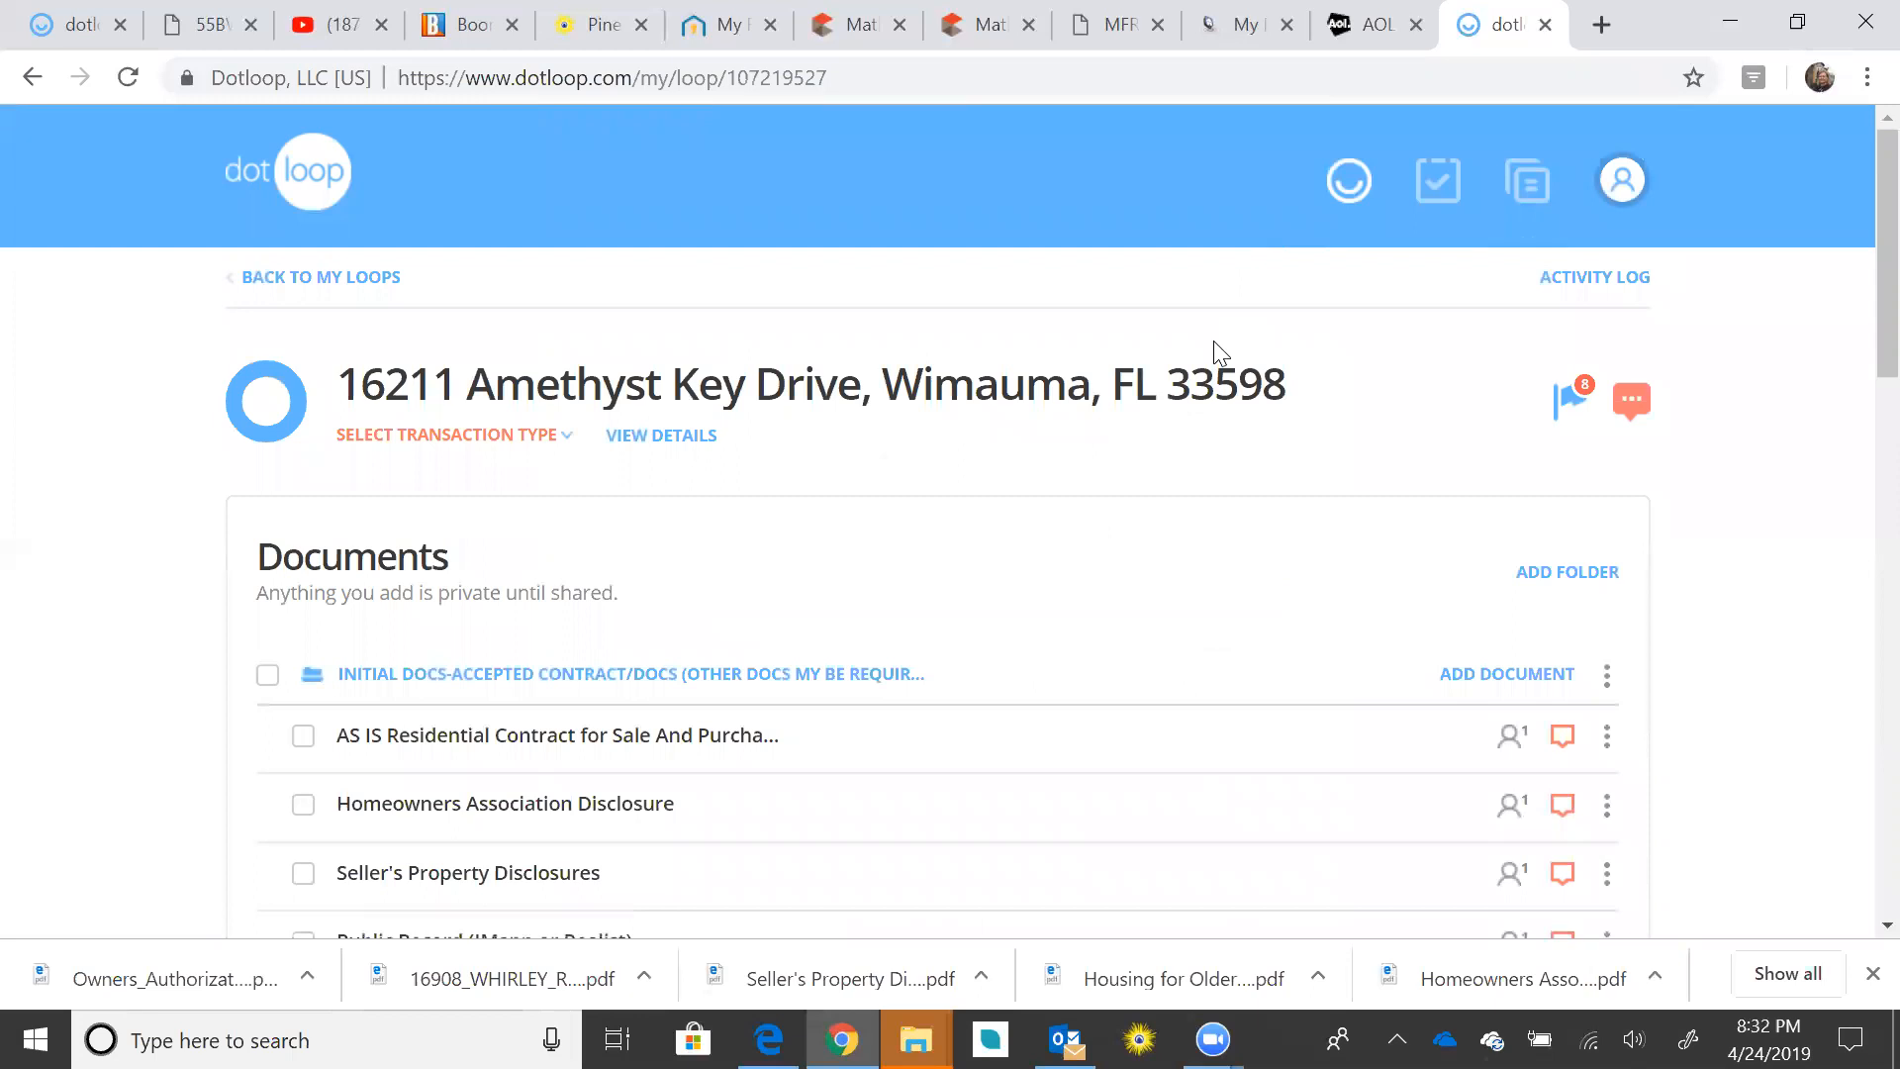
{"action": "scroll", "coordinate": [1214, 340], "scroll_direction": "down", "scroll_amount": 3}
{"action": "scroll", "coordinate": [1219, 346], "scroll_direction": "down", "scroll_amount": 5}
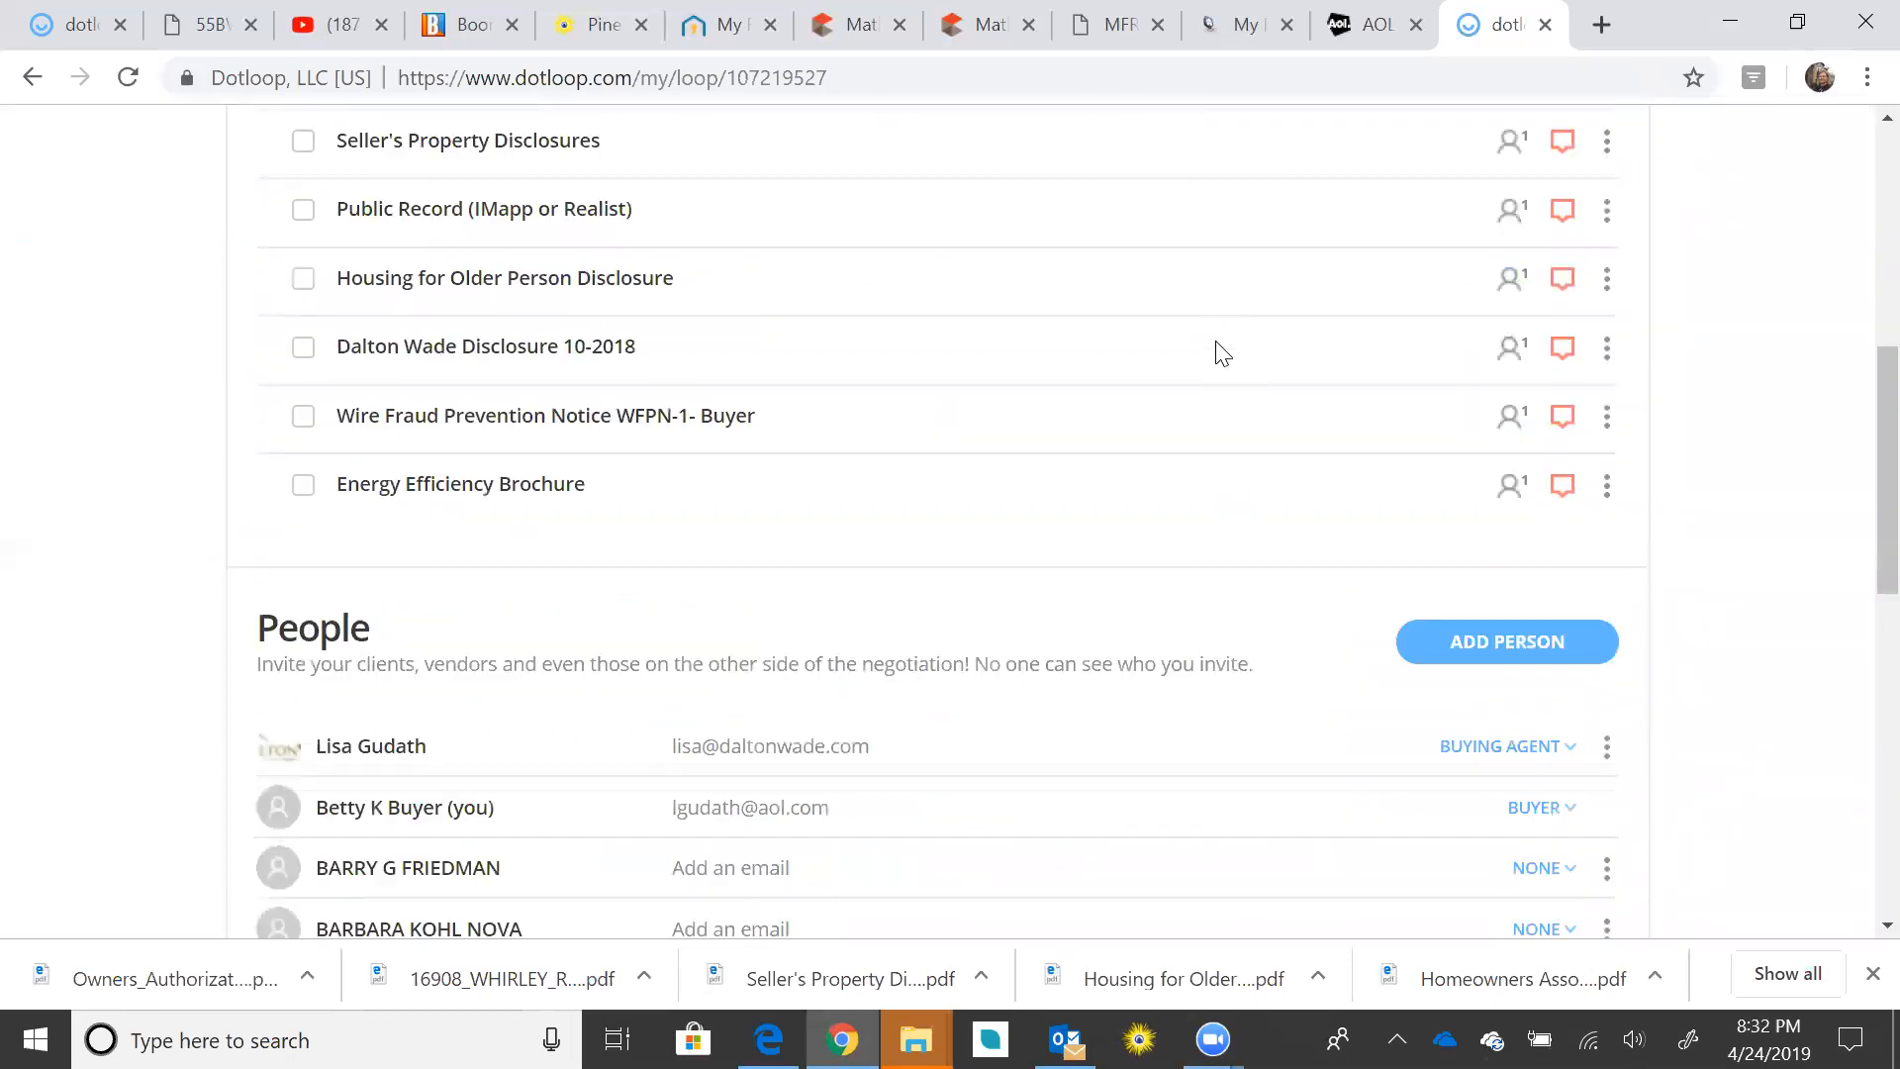
{"action": "scroll", "coordinate": [1214, 340], "scroll_direction": "down", "scroll_amount": 3}
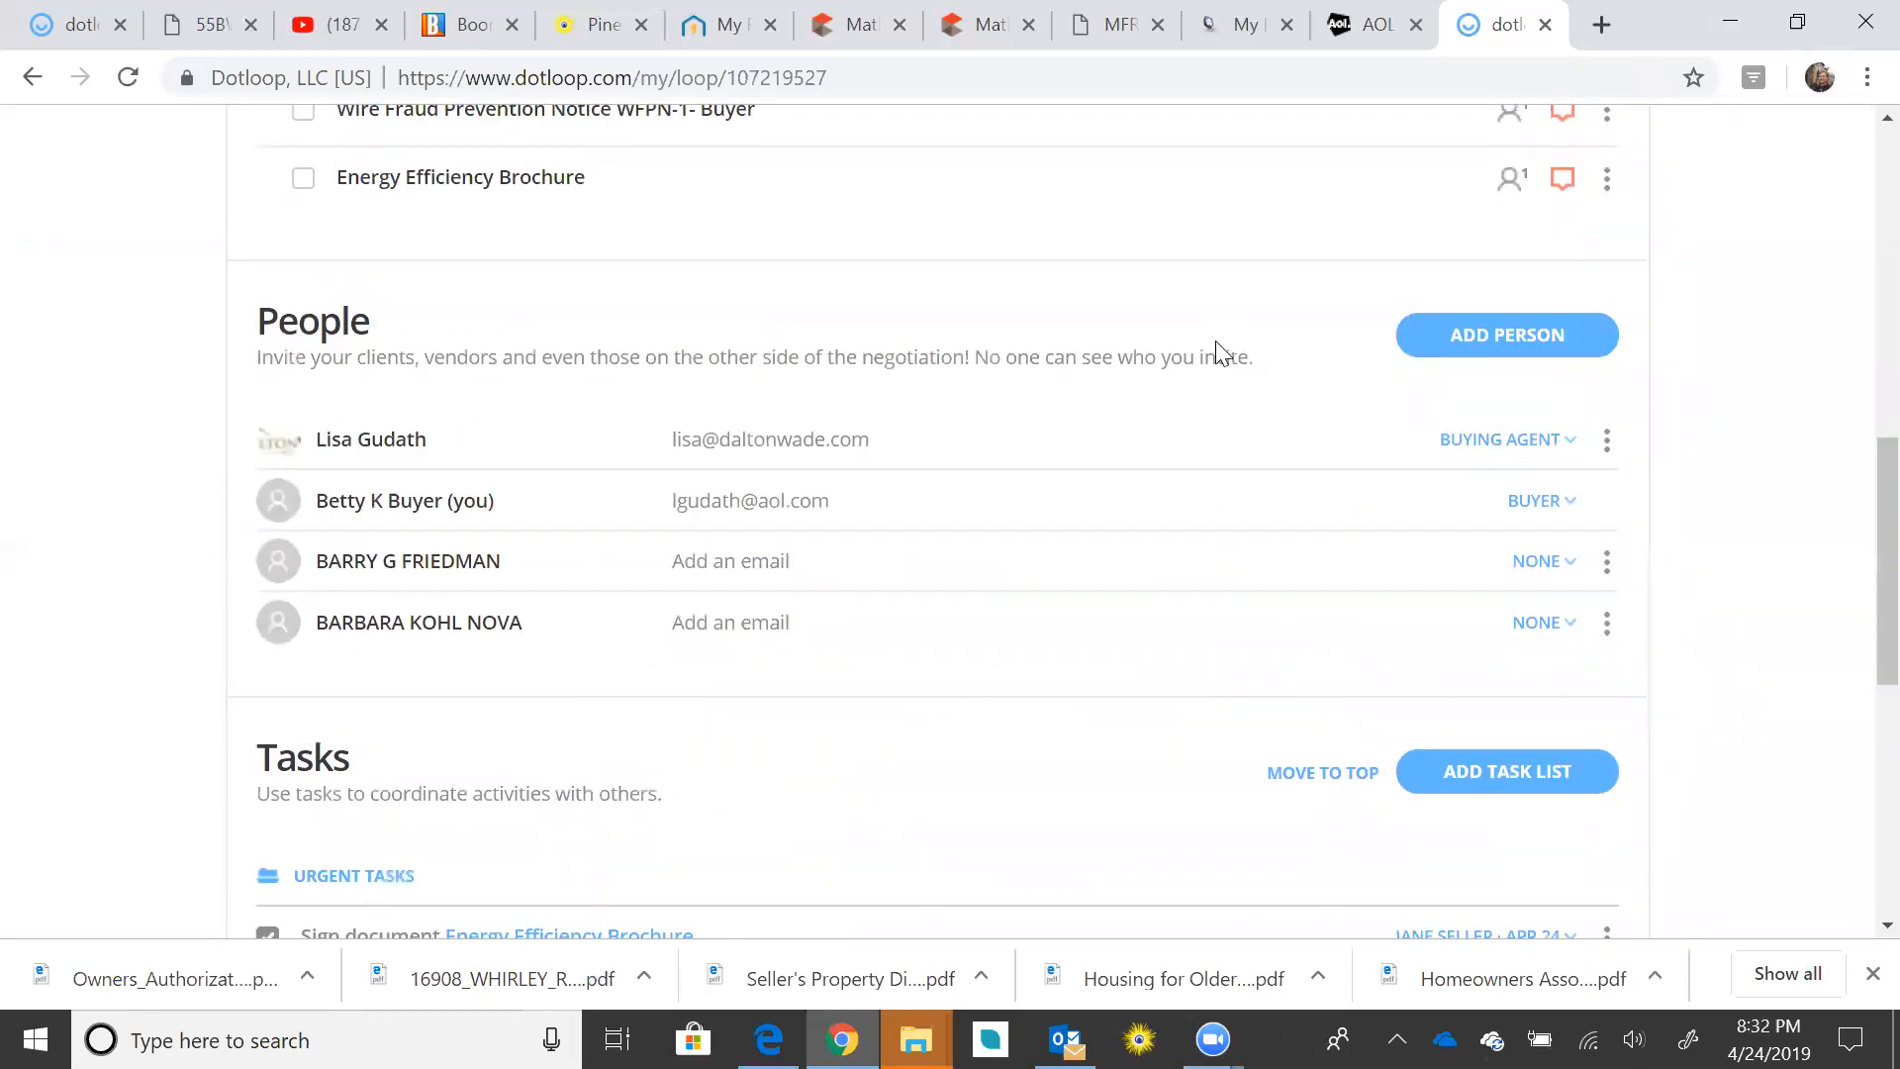
{"action": "scroll", "coordinate": [1215, 341], "scroll_direction": "down", "scroll_amount": 1}
{"action": "scroll", "coordinate": [1215, 340], "scroll_direction": "up", "scroll_amount": 12}
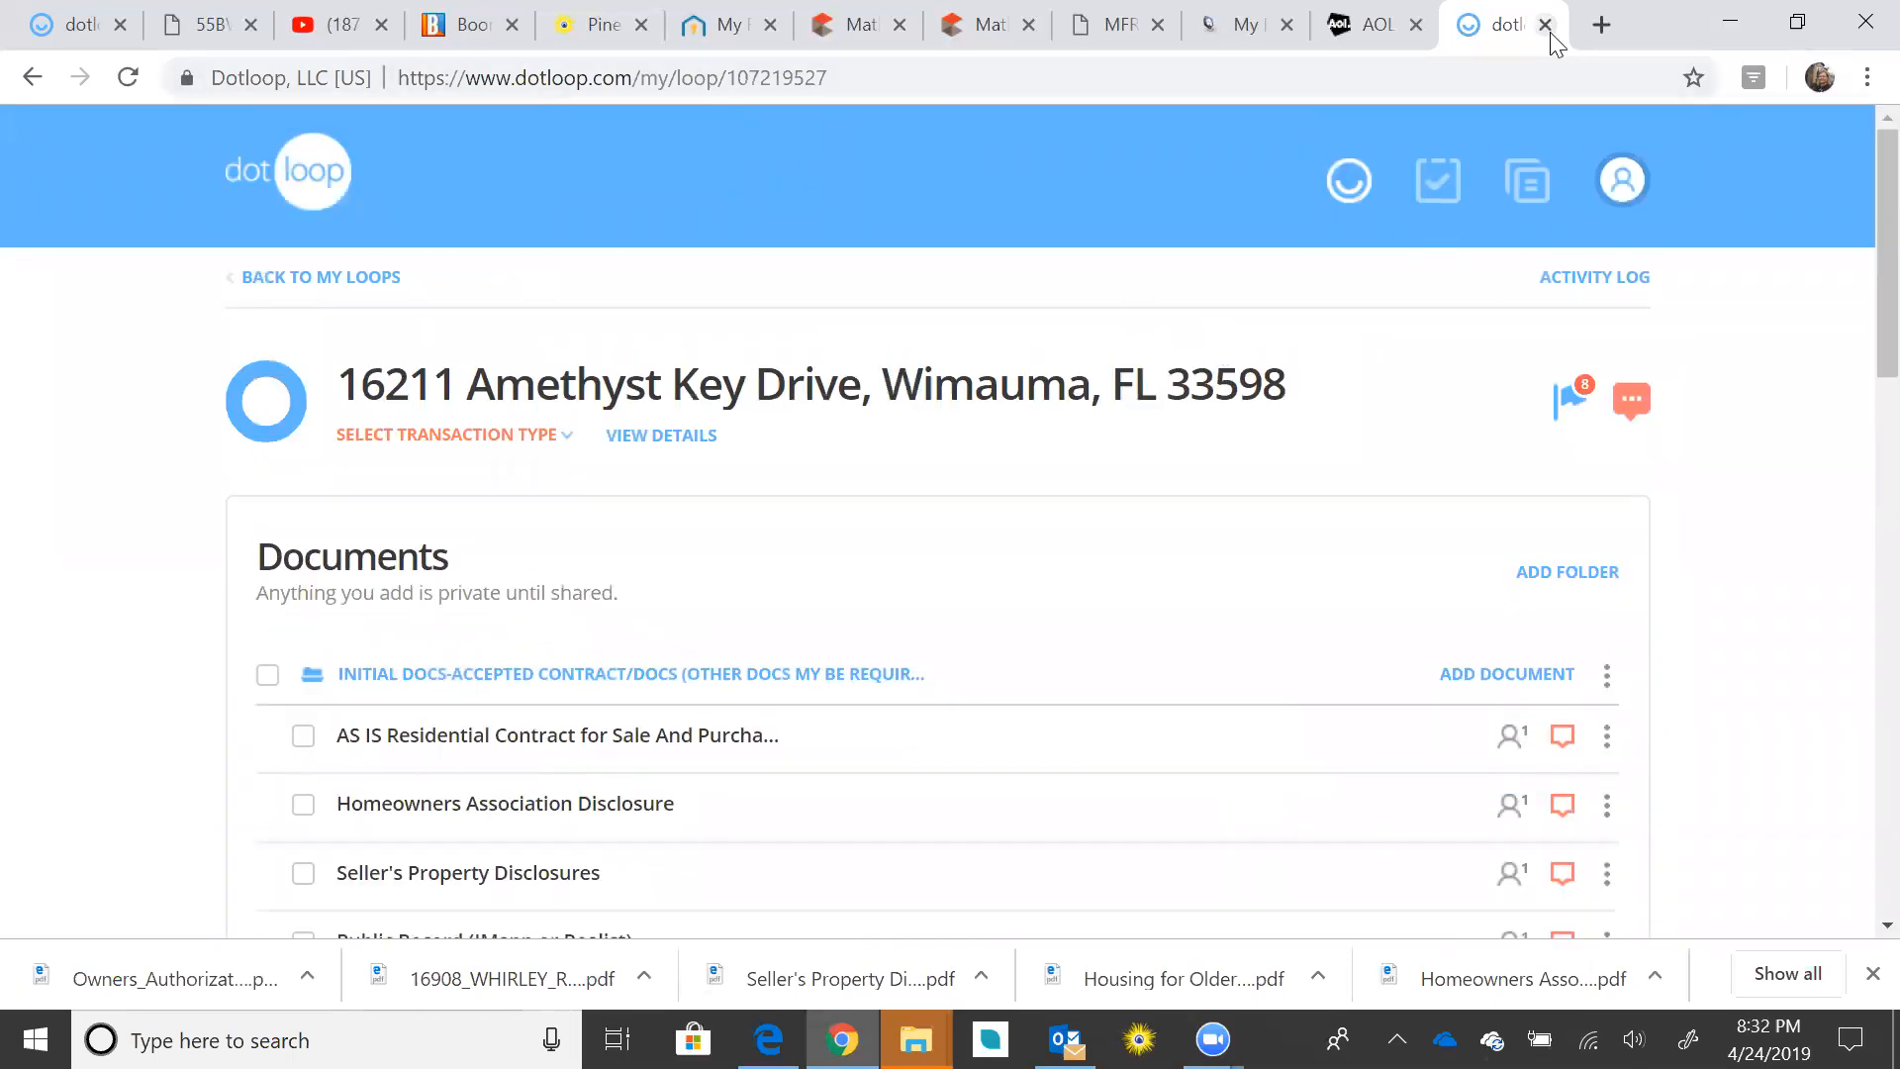
Step: Close the dotloop tab and reopen the documents via VIEW ALL DOCUMENTS in the AOL email
{"action": "left_click", "coordinate": [302, 276]}
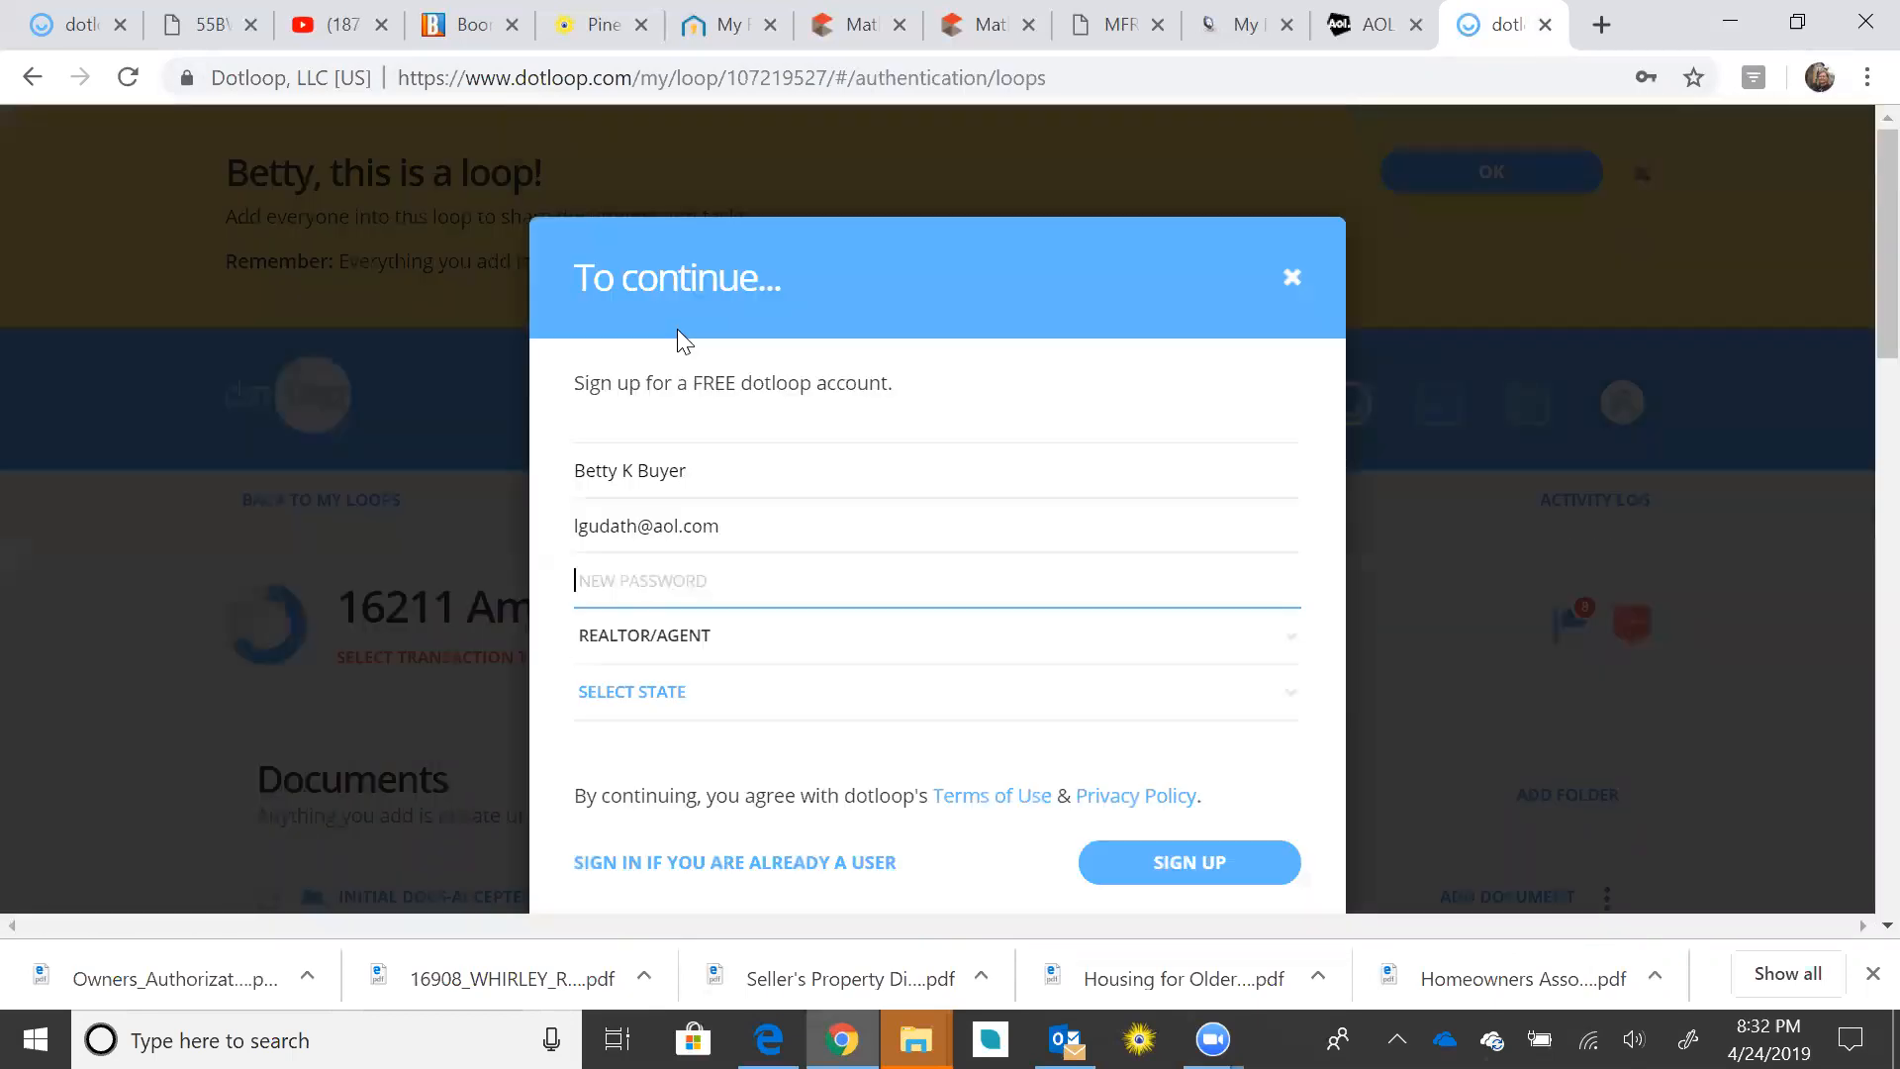
{"action": "scroll", "coordinate": [1290, 287], "scroll_direction": "down", "scroll_amount": 5}
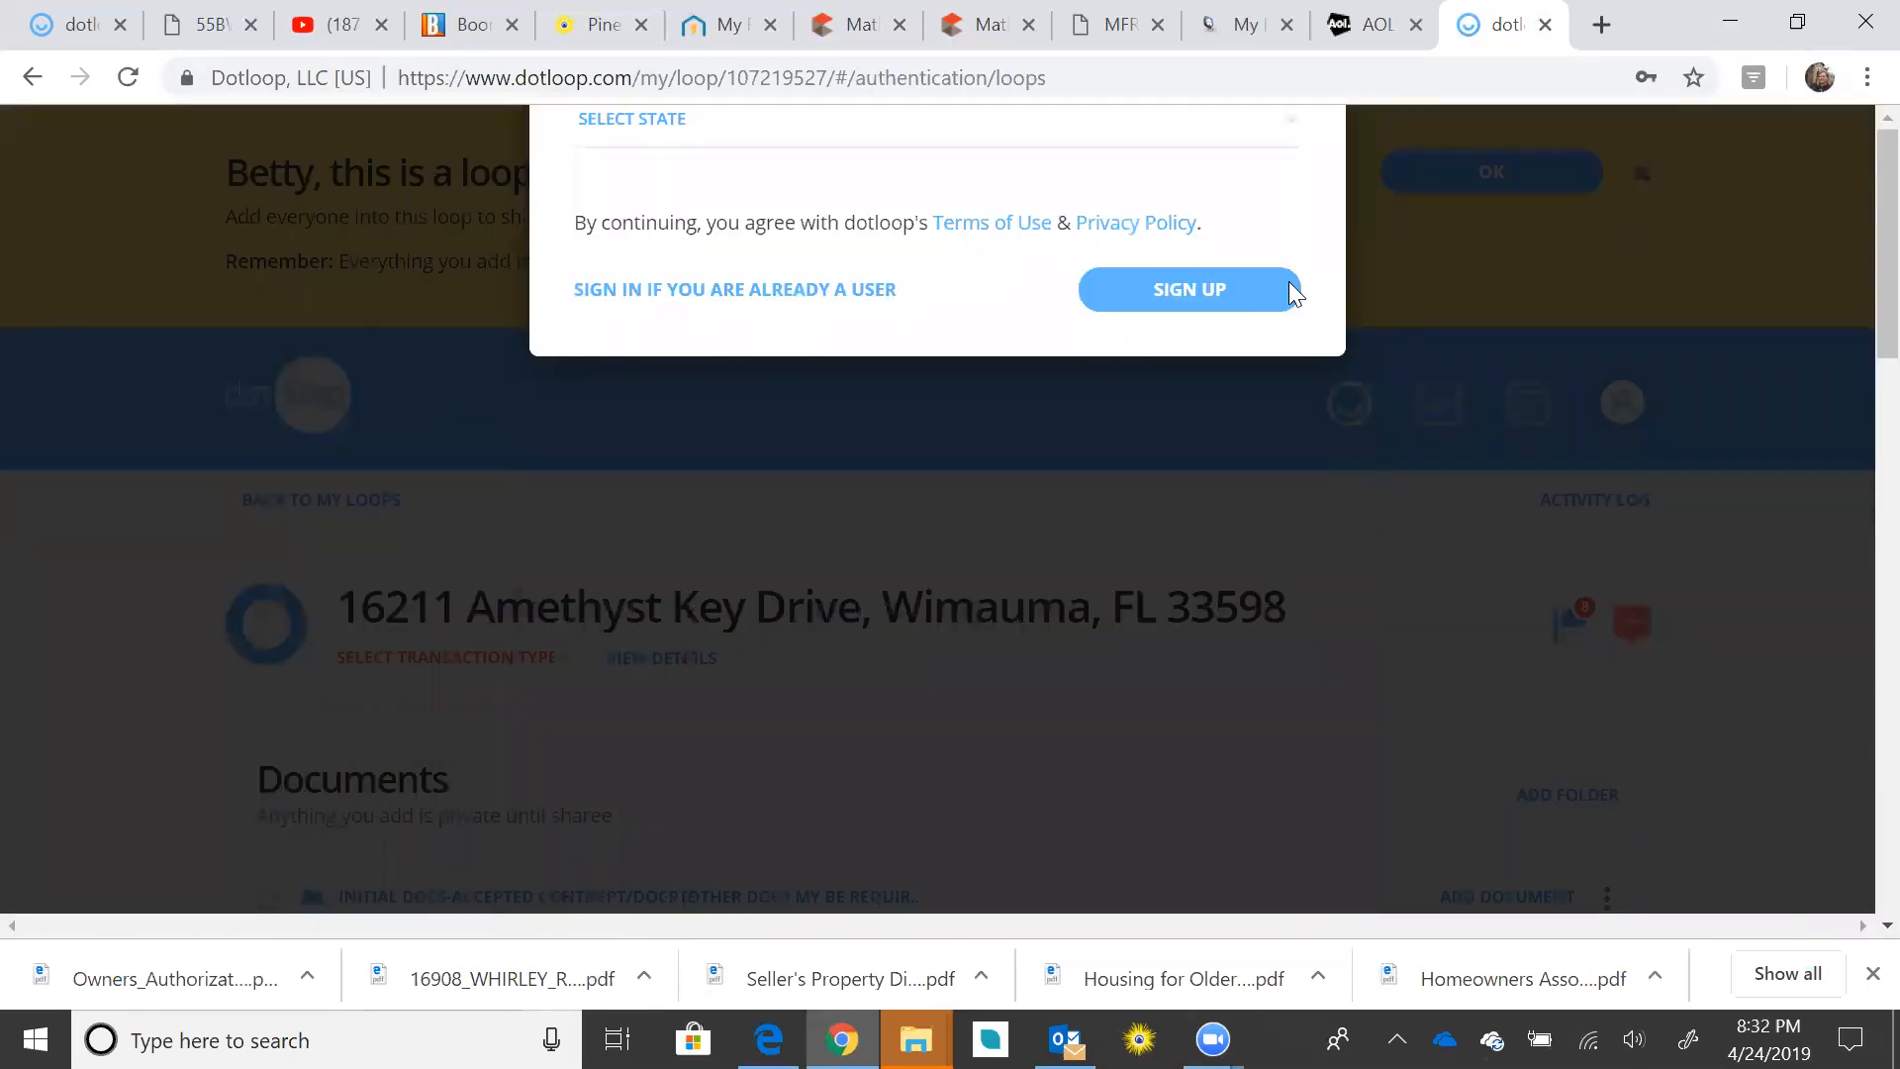
{"action": "left_click", "coordinate": [1289, 289]}
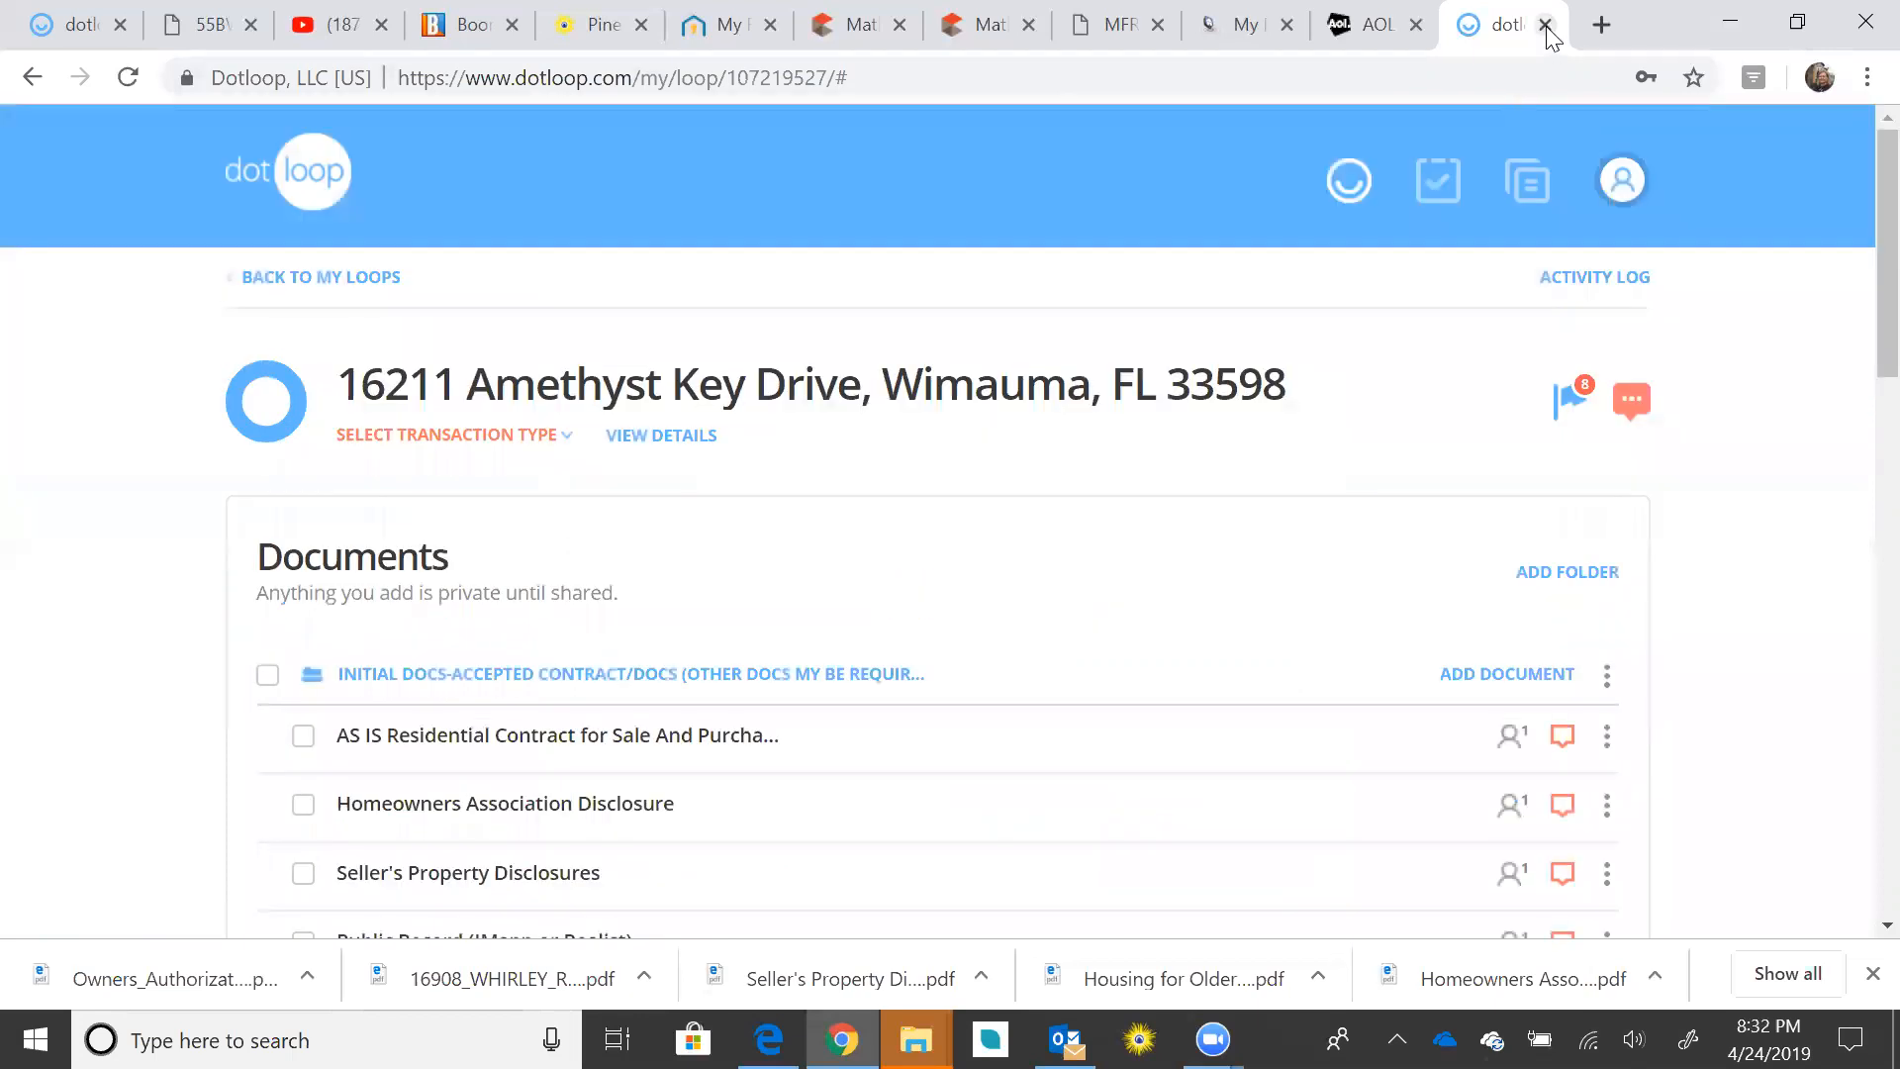
{"action": "left_click", "coordinate": [1544, 25]}
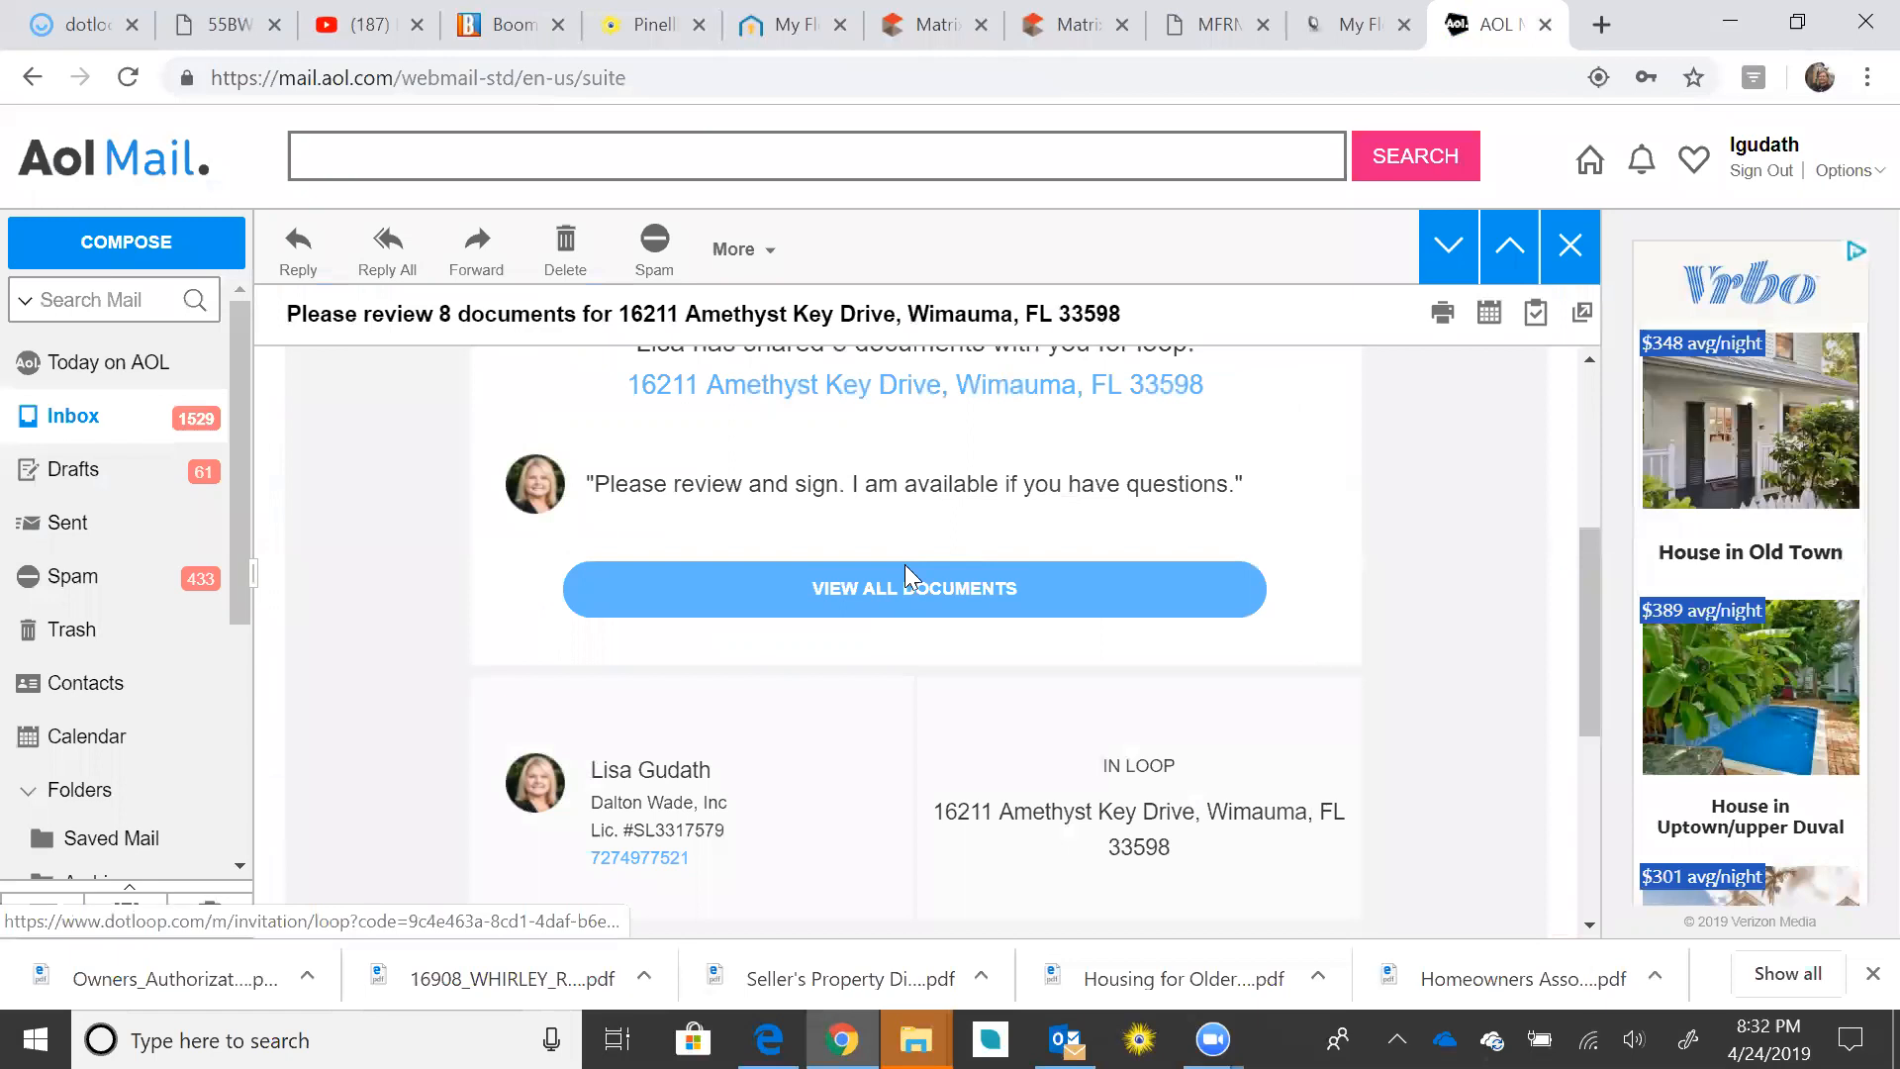
{"action": "left_click", "coordinate": [885, 592]}
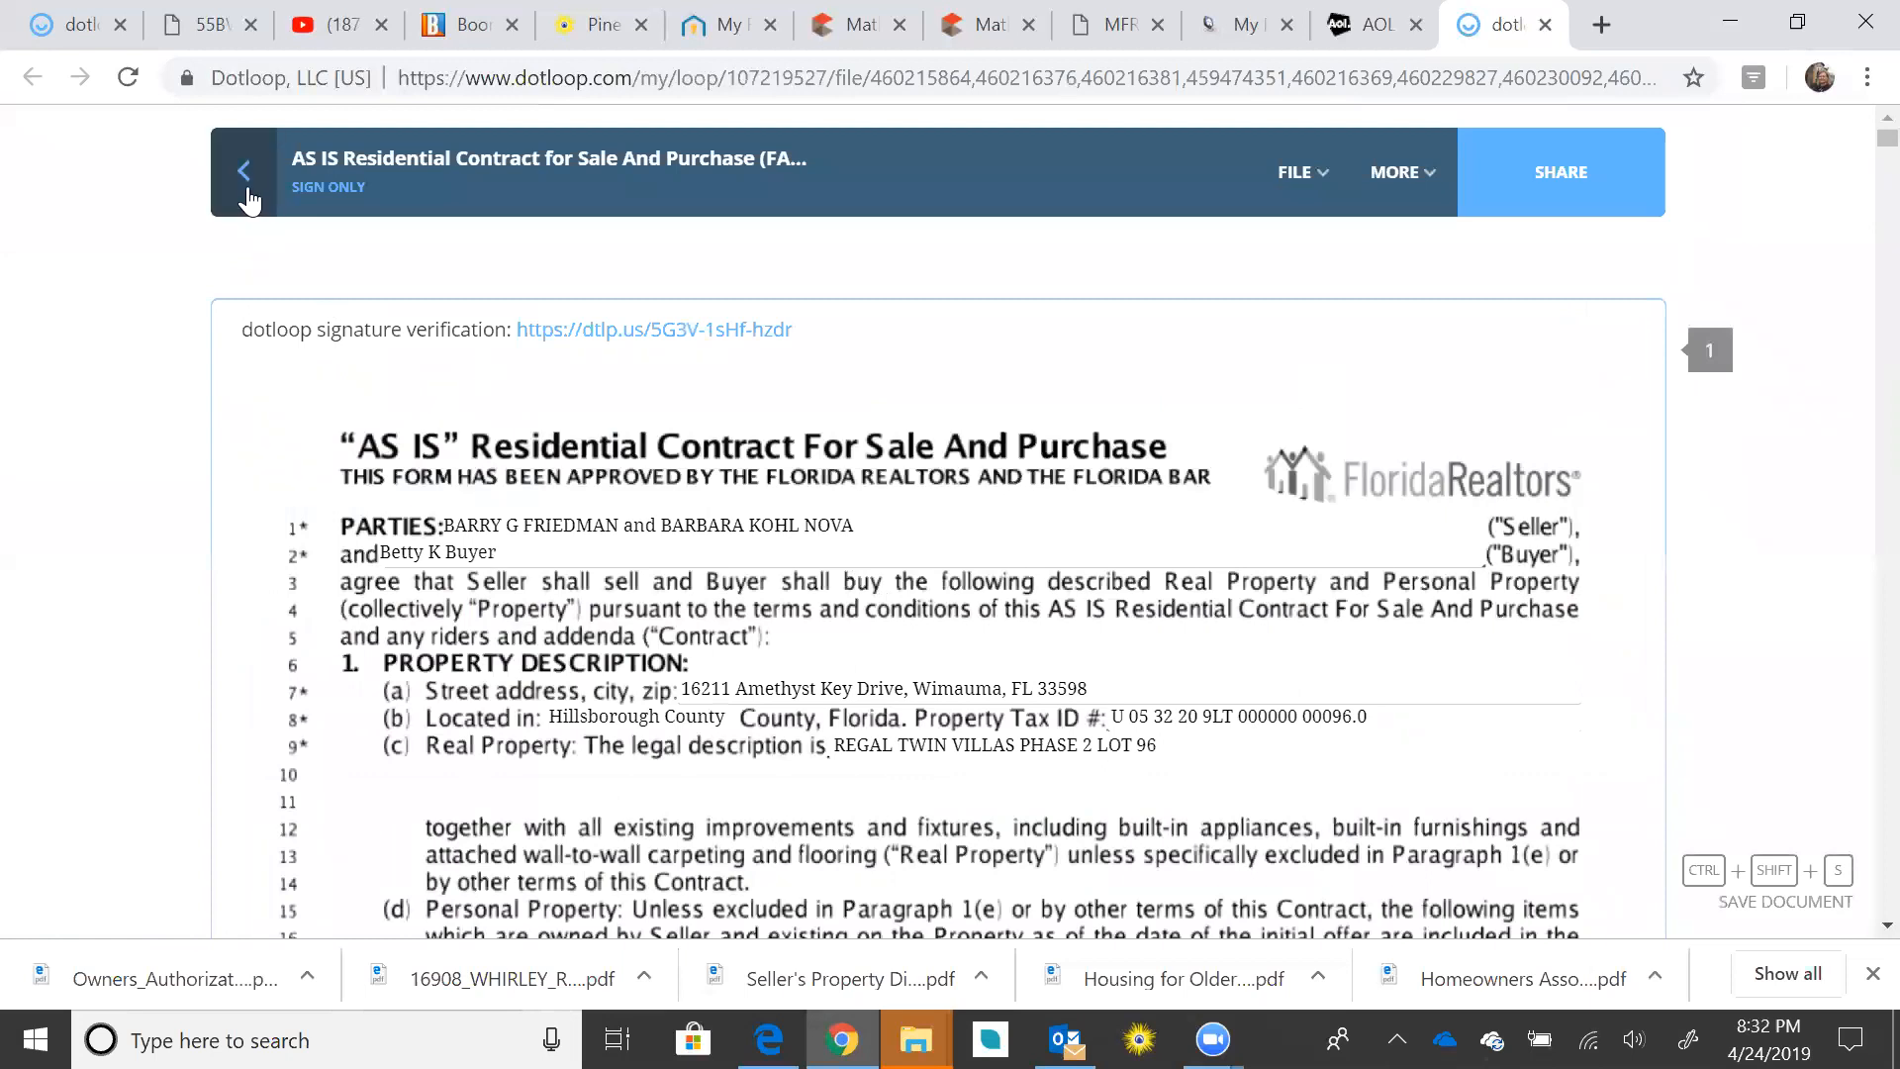
Step: Switch to the first dotloop tab, reload it, dismiss the sign-up prompt, and go back to Loops
{"action": "left_click", "coordinate": [247, 191]}
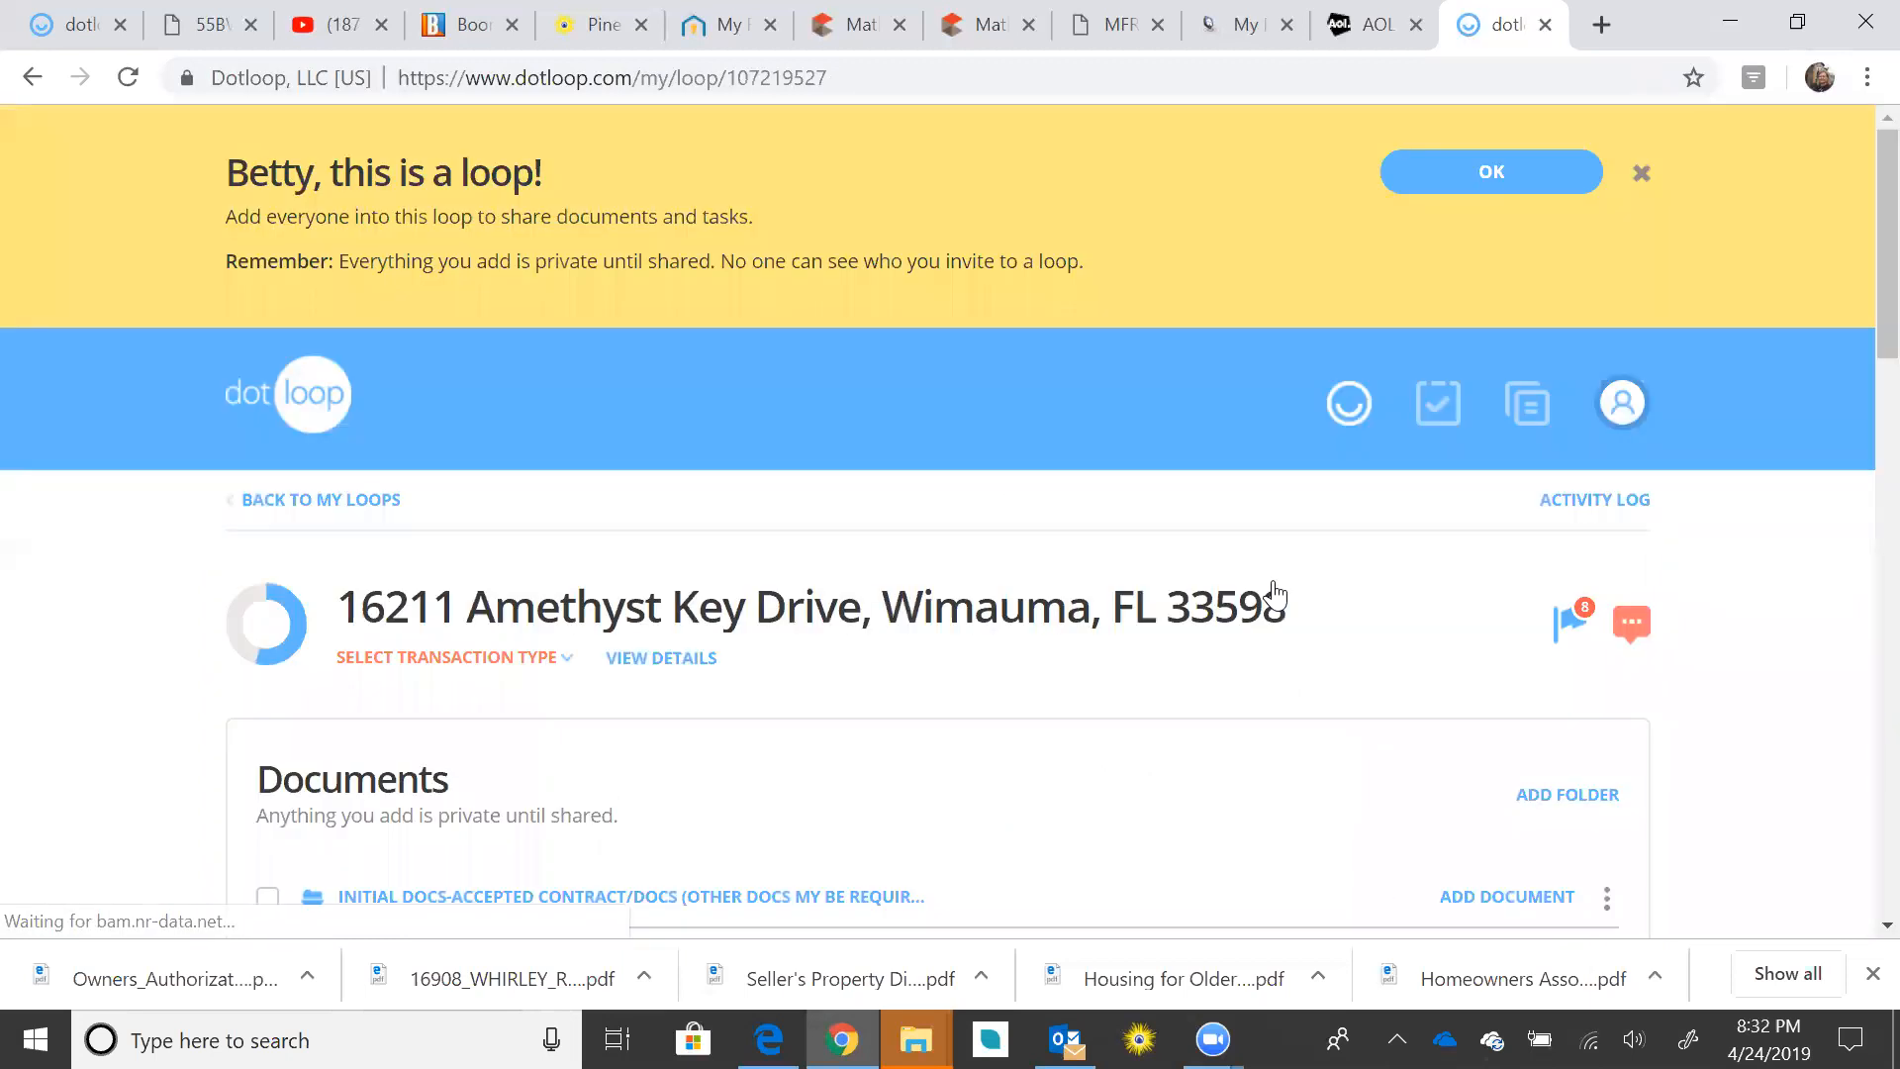
{"action": "left_click", "coordinate": [1545, 26]}
{"action": "left_click", "coordinate": [69, 30]}
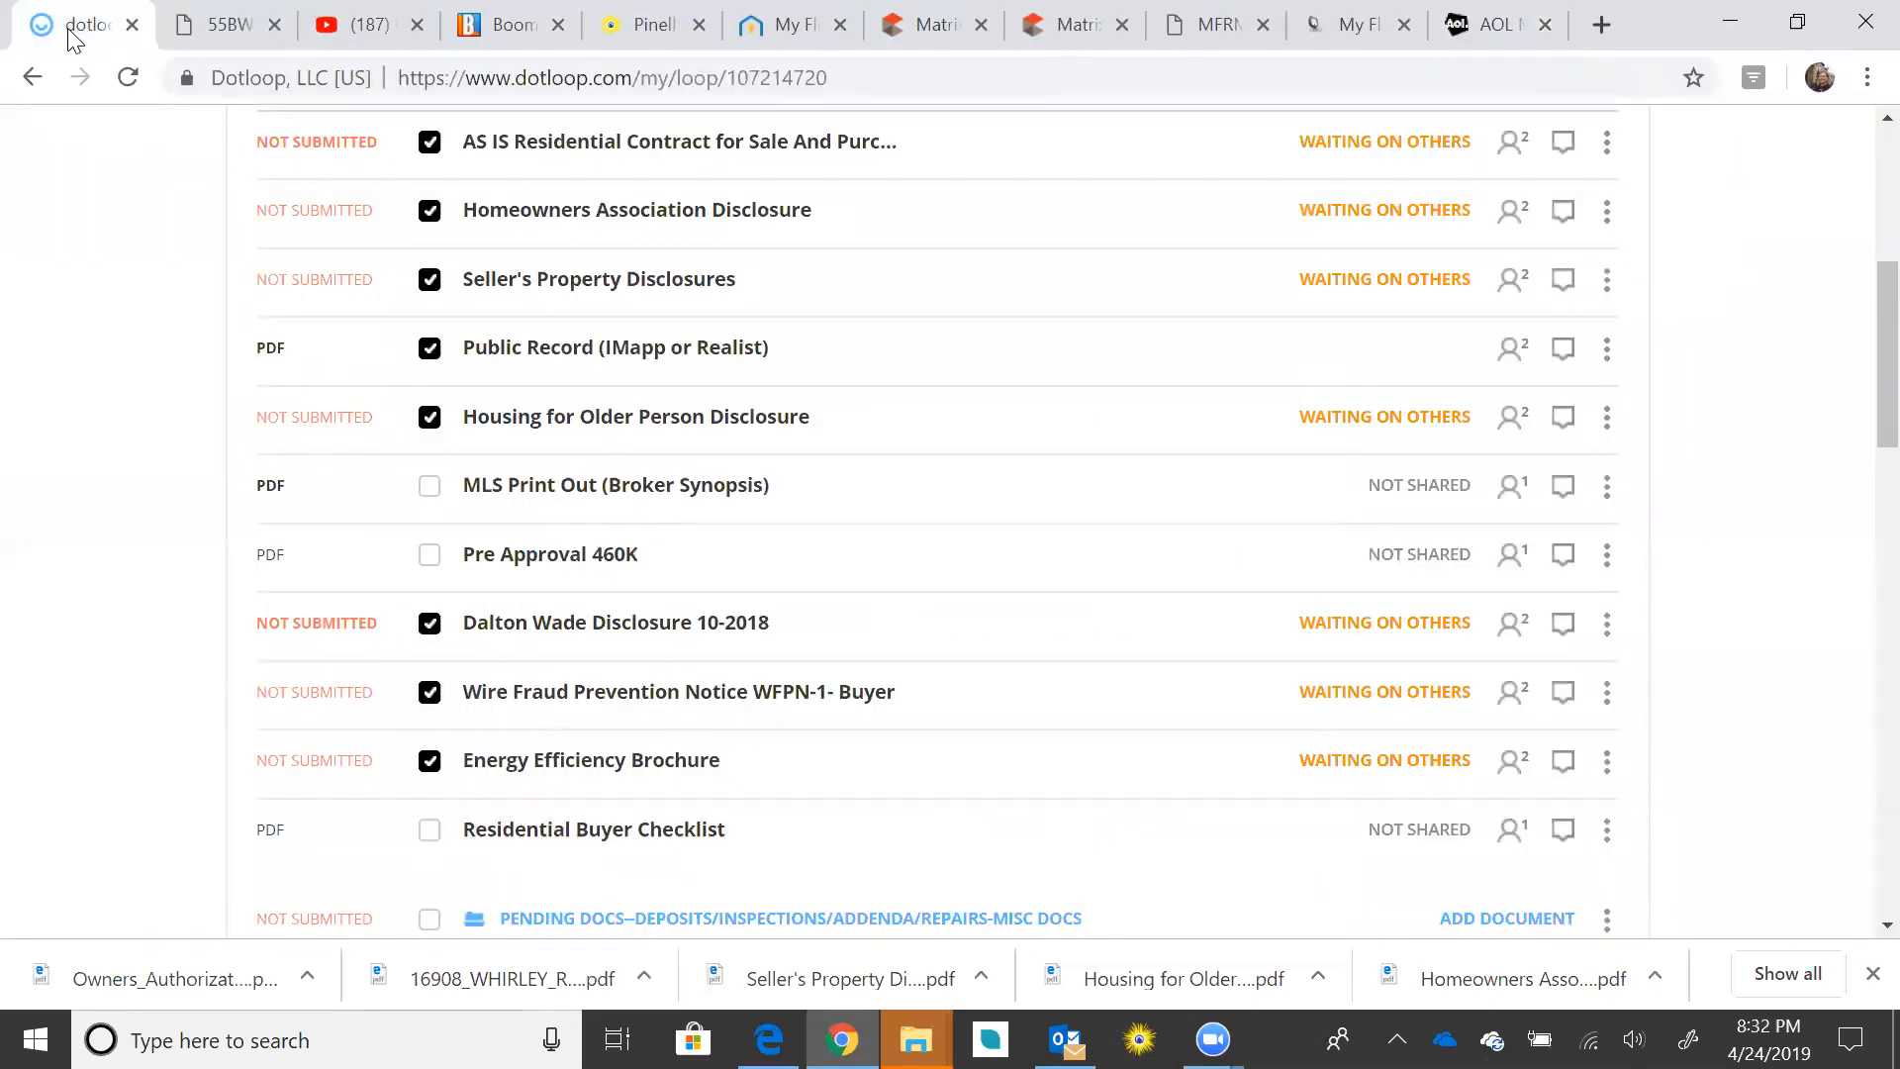
{"action": "scroll", "coordinate": [712, 353], "scroll_direction": "up", "scroll_amount": 5}
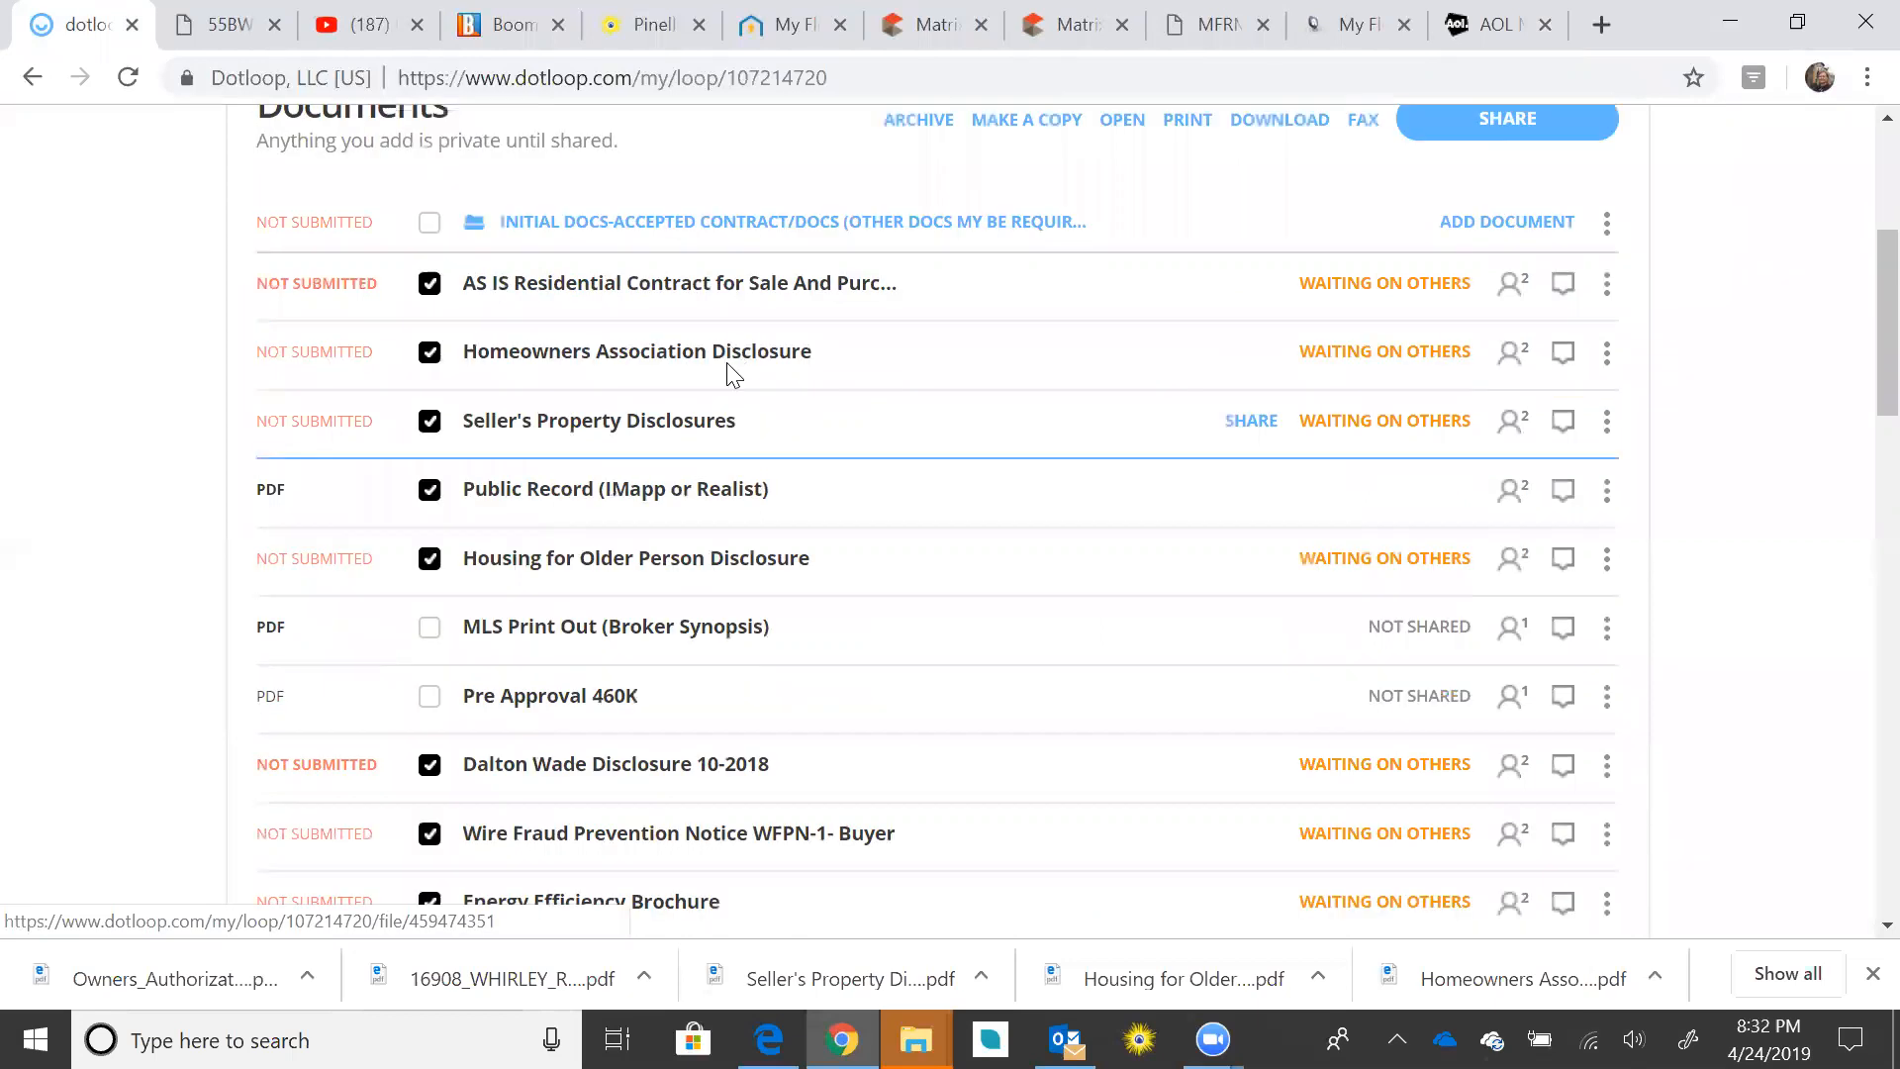
{"action": "scroll", "coordinate": [544, 307], "scroll_direction": "up", "scroll_amount": 2}
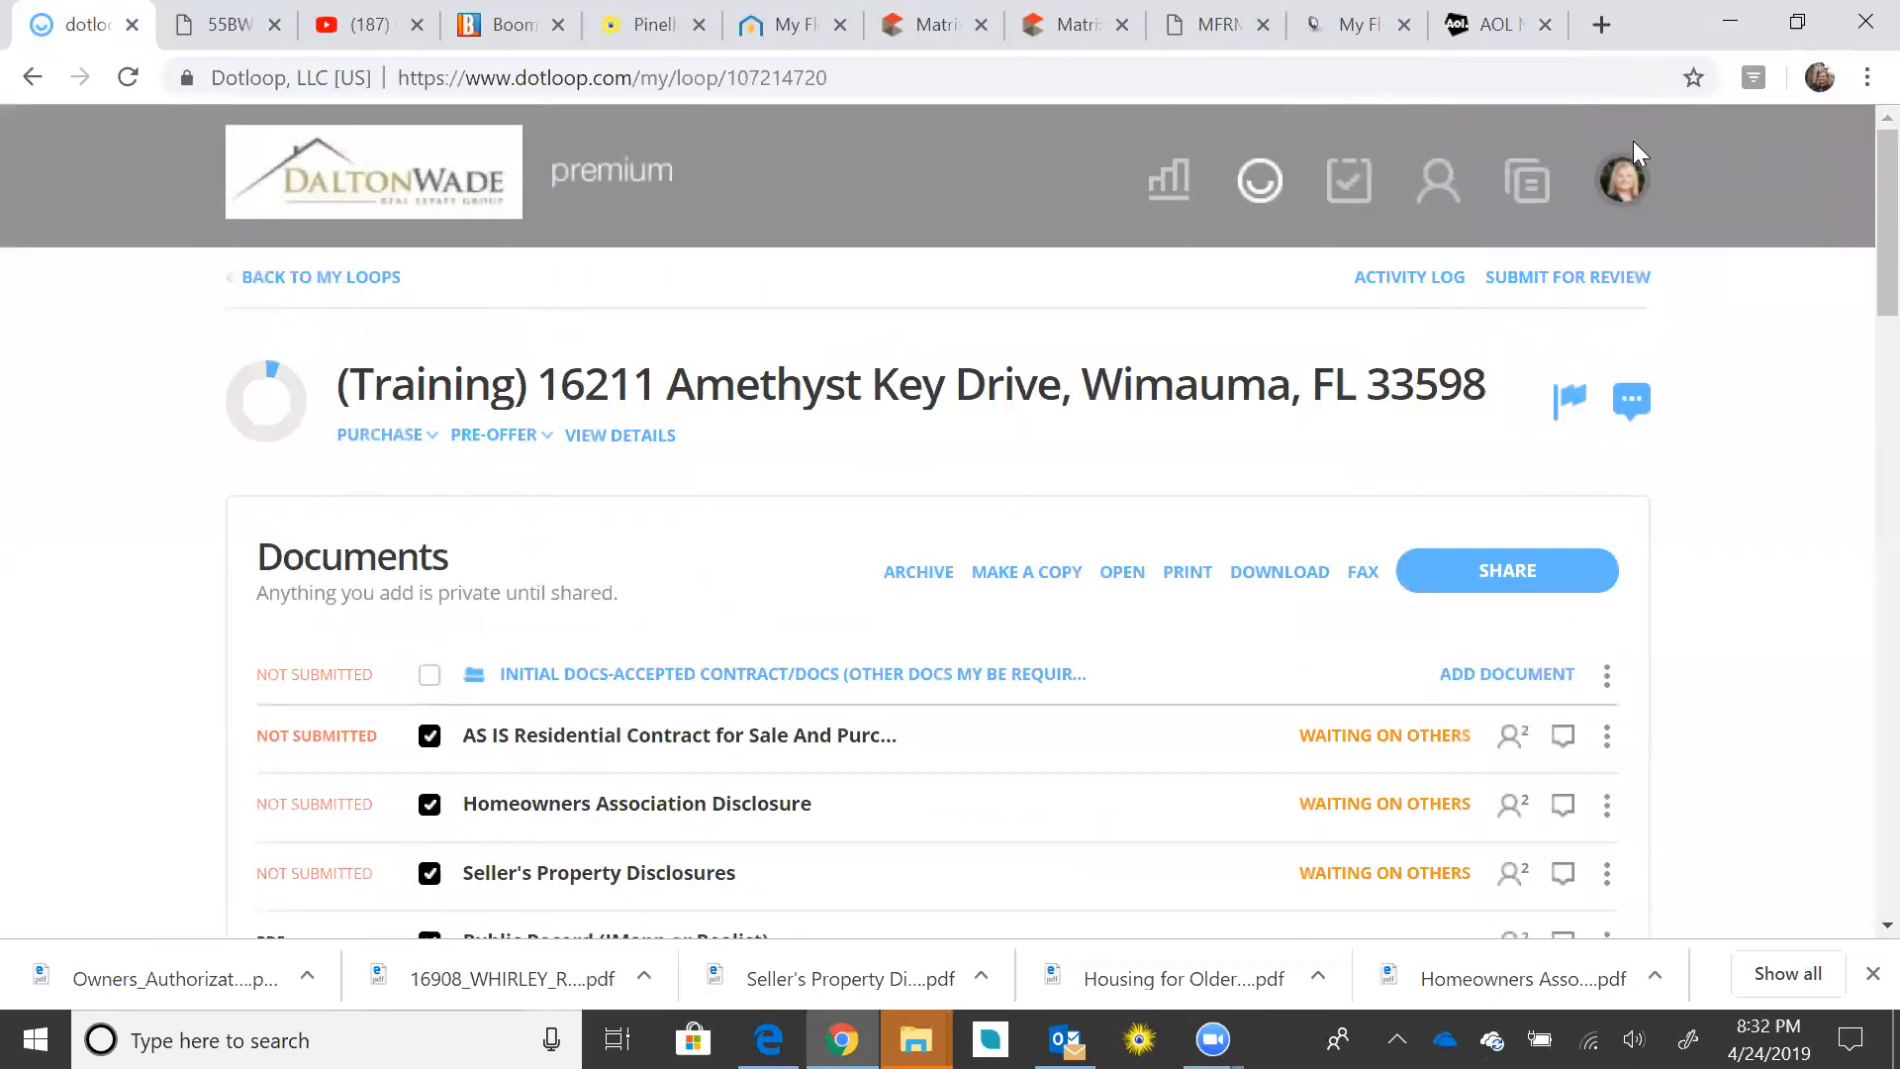
{"action": "left_click", "coordinate": [129, 79]}
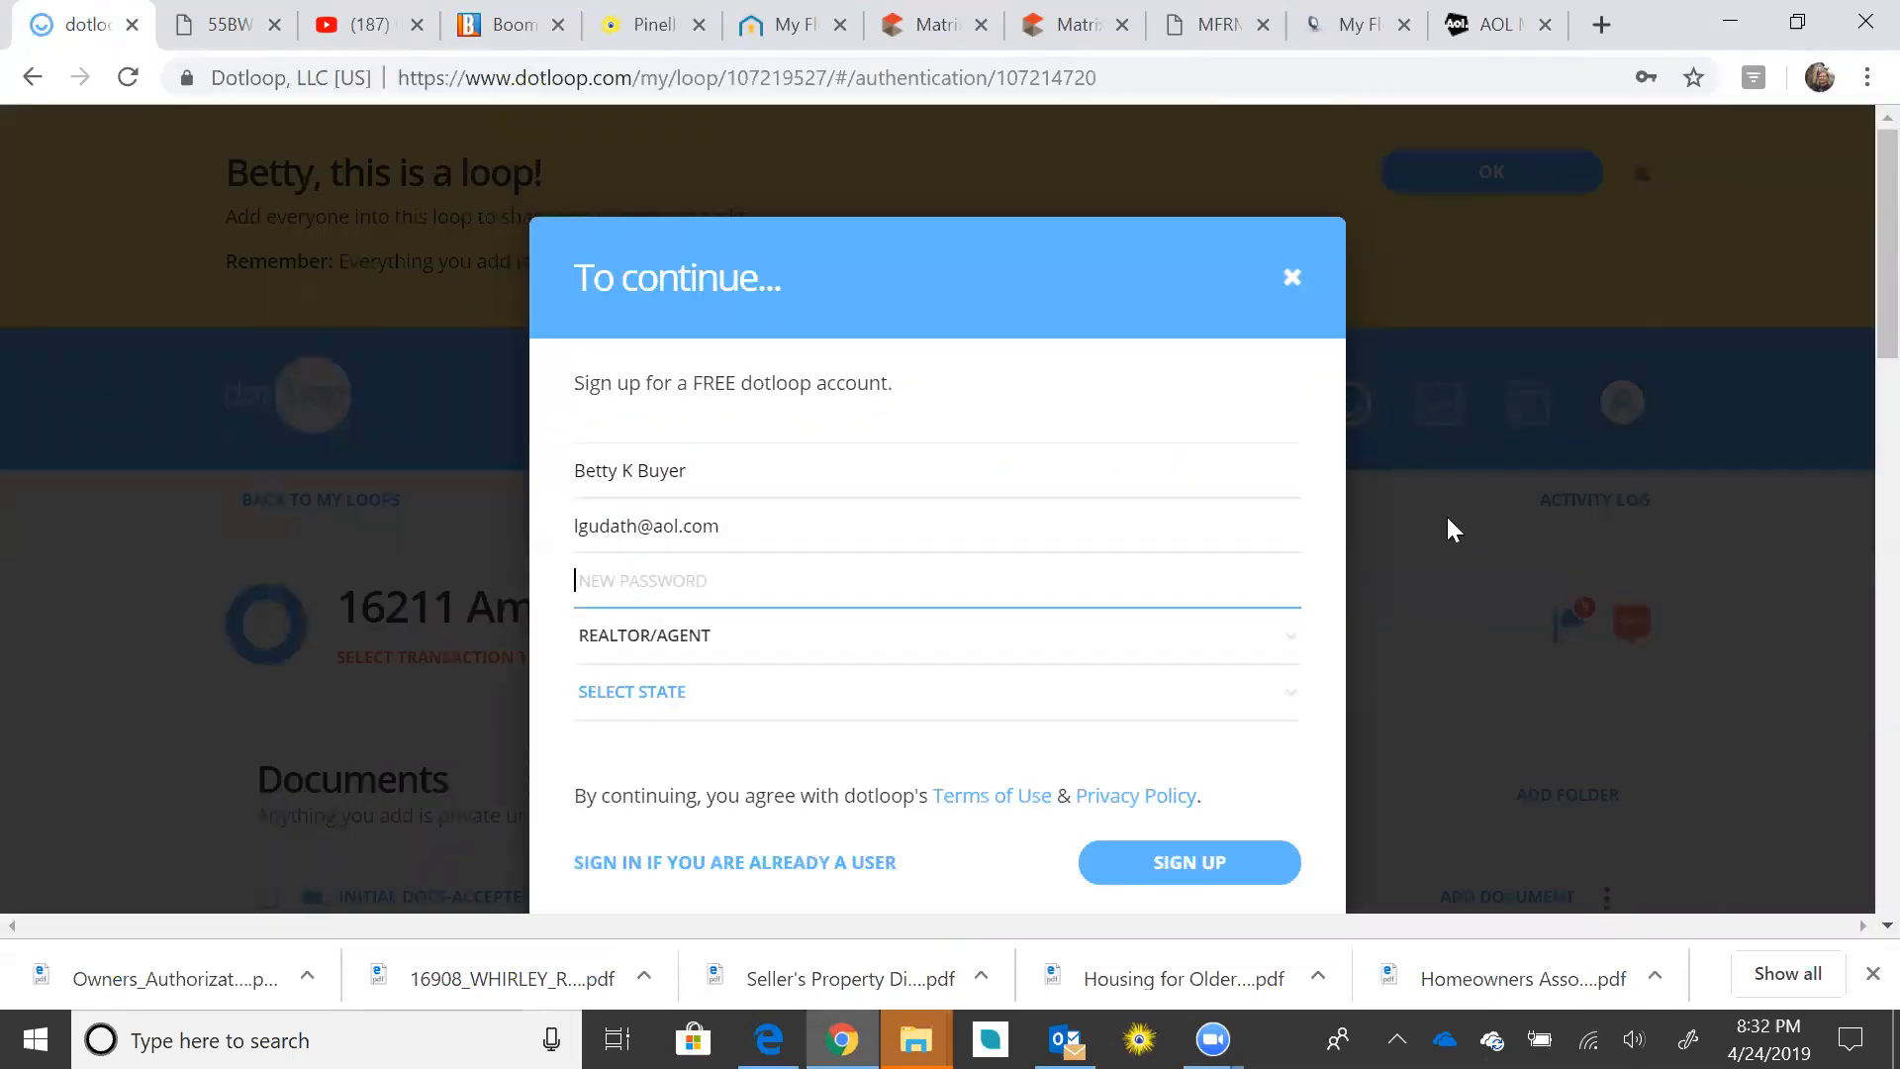
{"action": "scroll", "coordinate": [1167, 465], "scroll_direction": "down", "scroll_amount": 2}
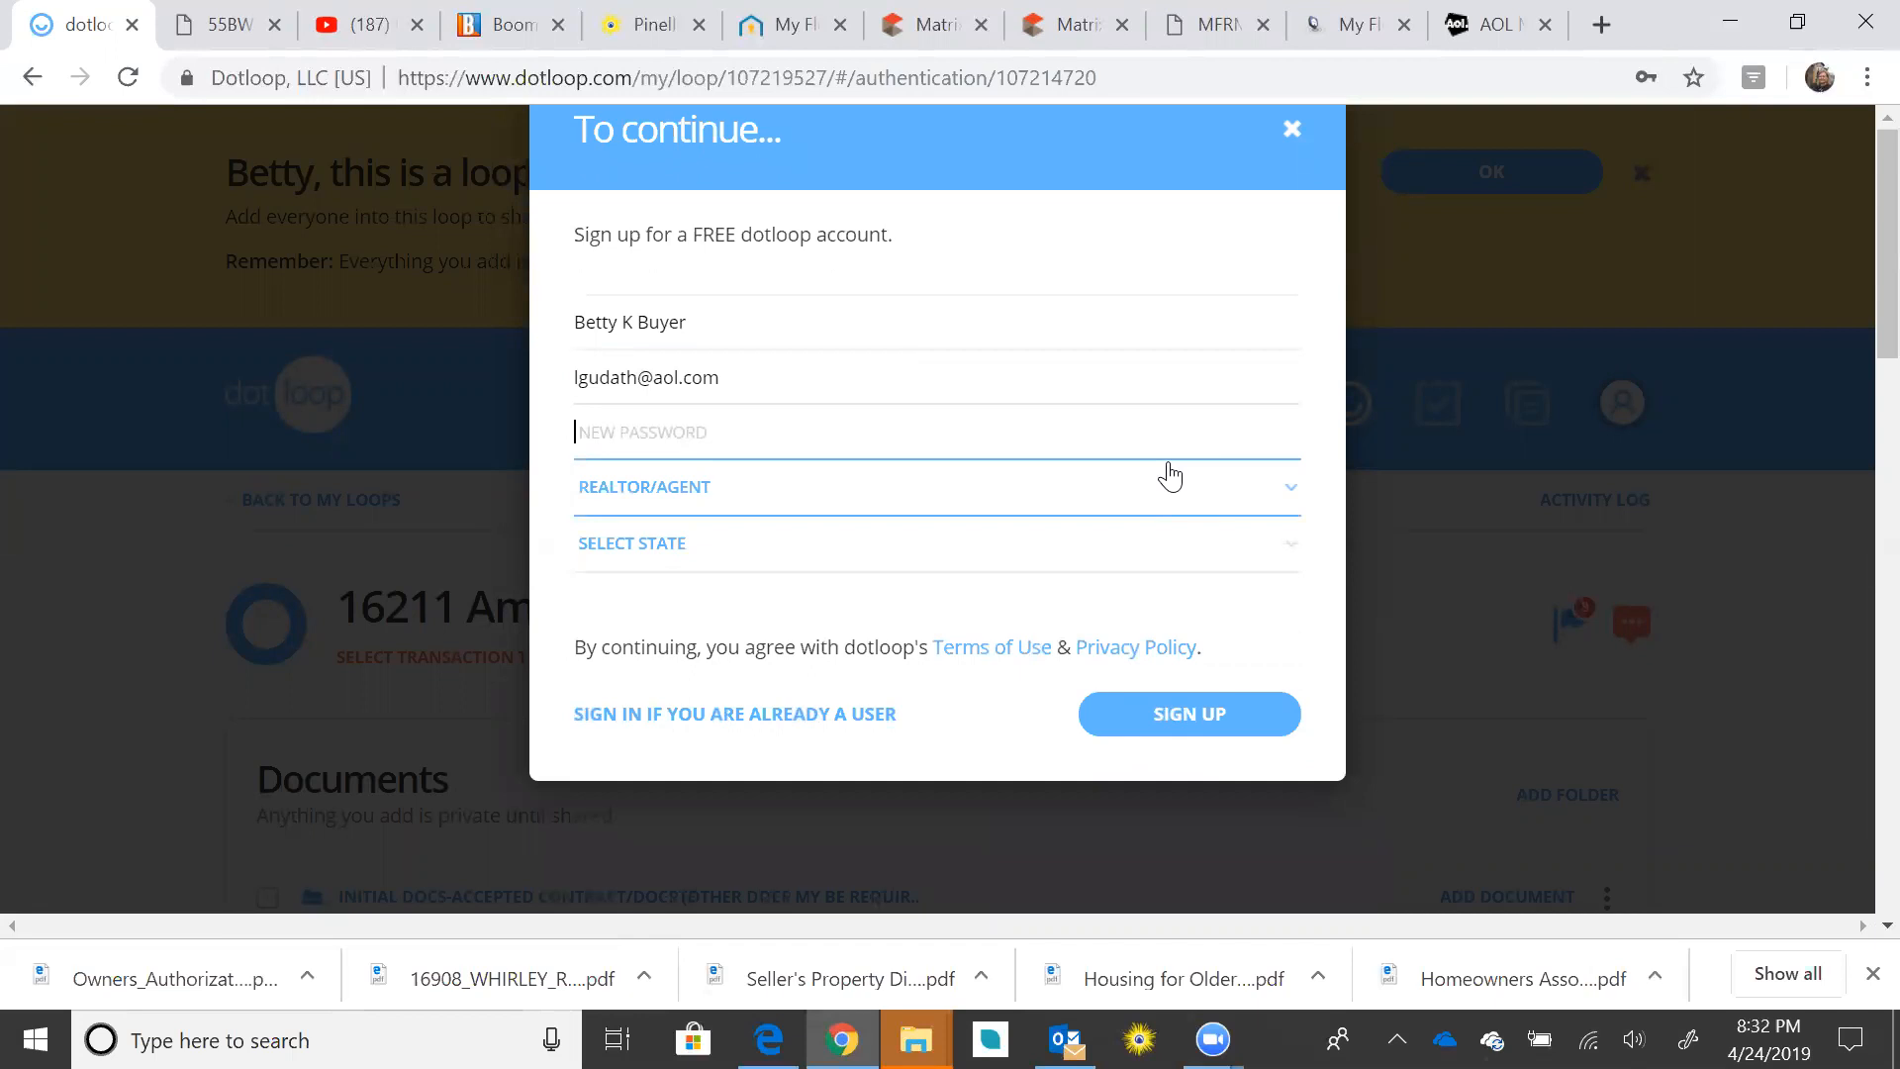
{"action": "left_click", "coordinate": [1292, 281]}
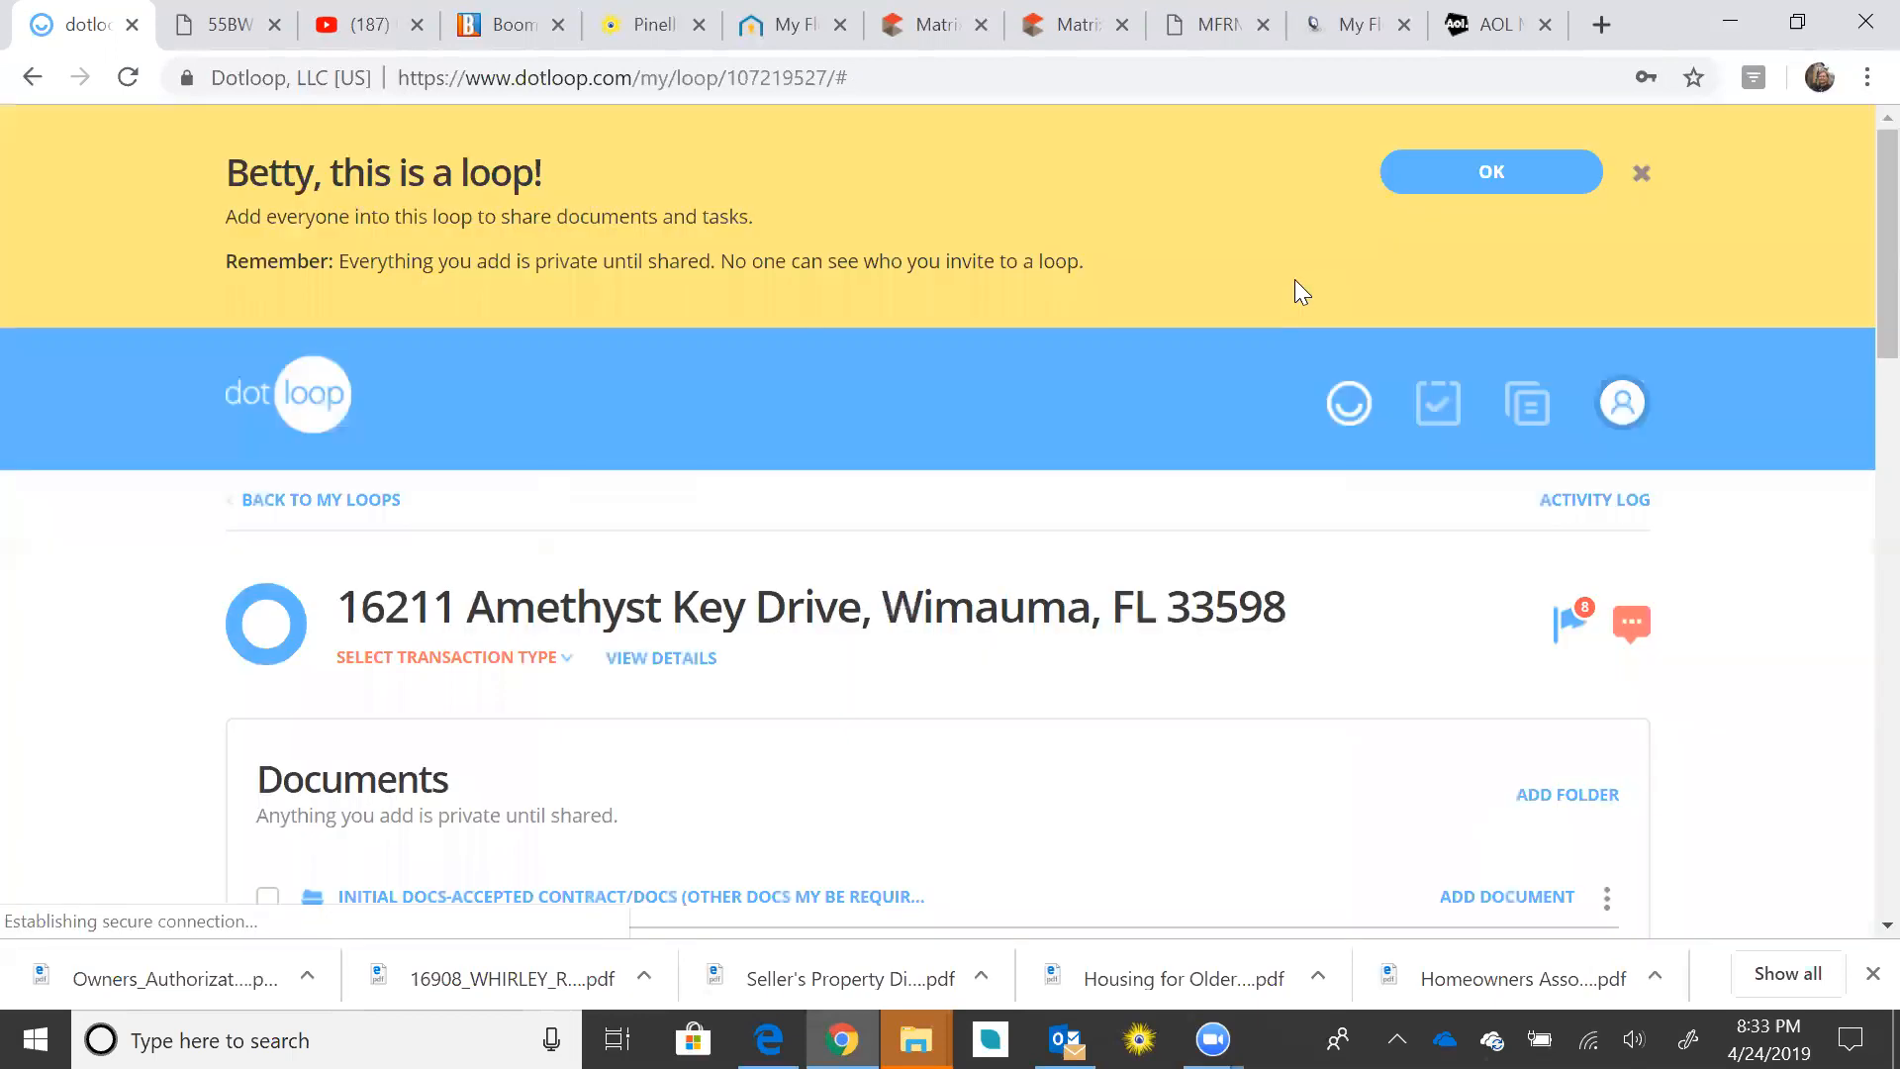
{"action": "left_click", "coordinate": [34, 83]}
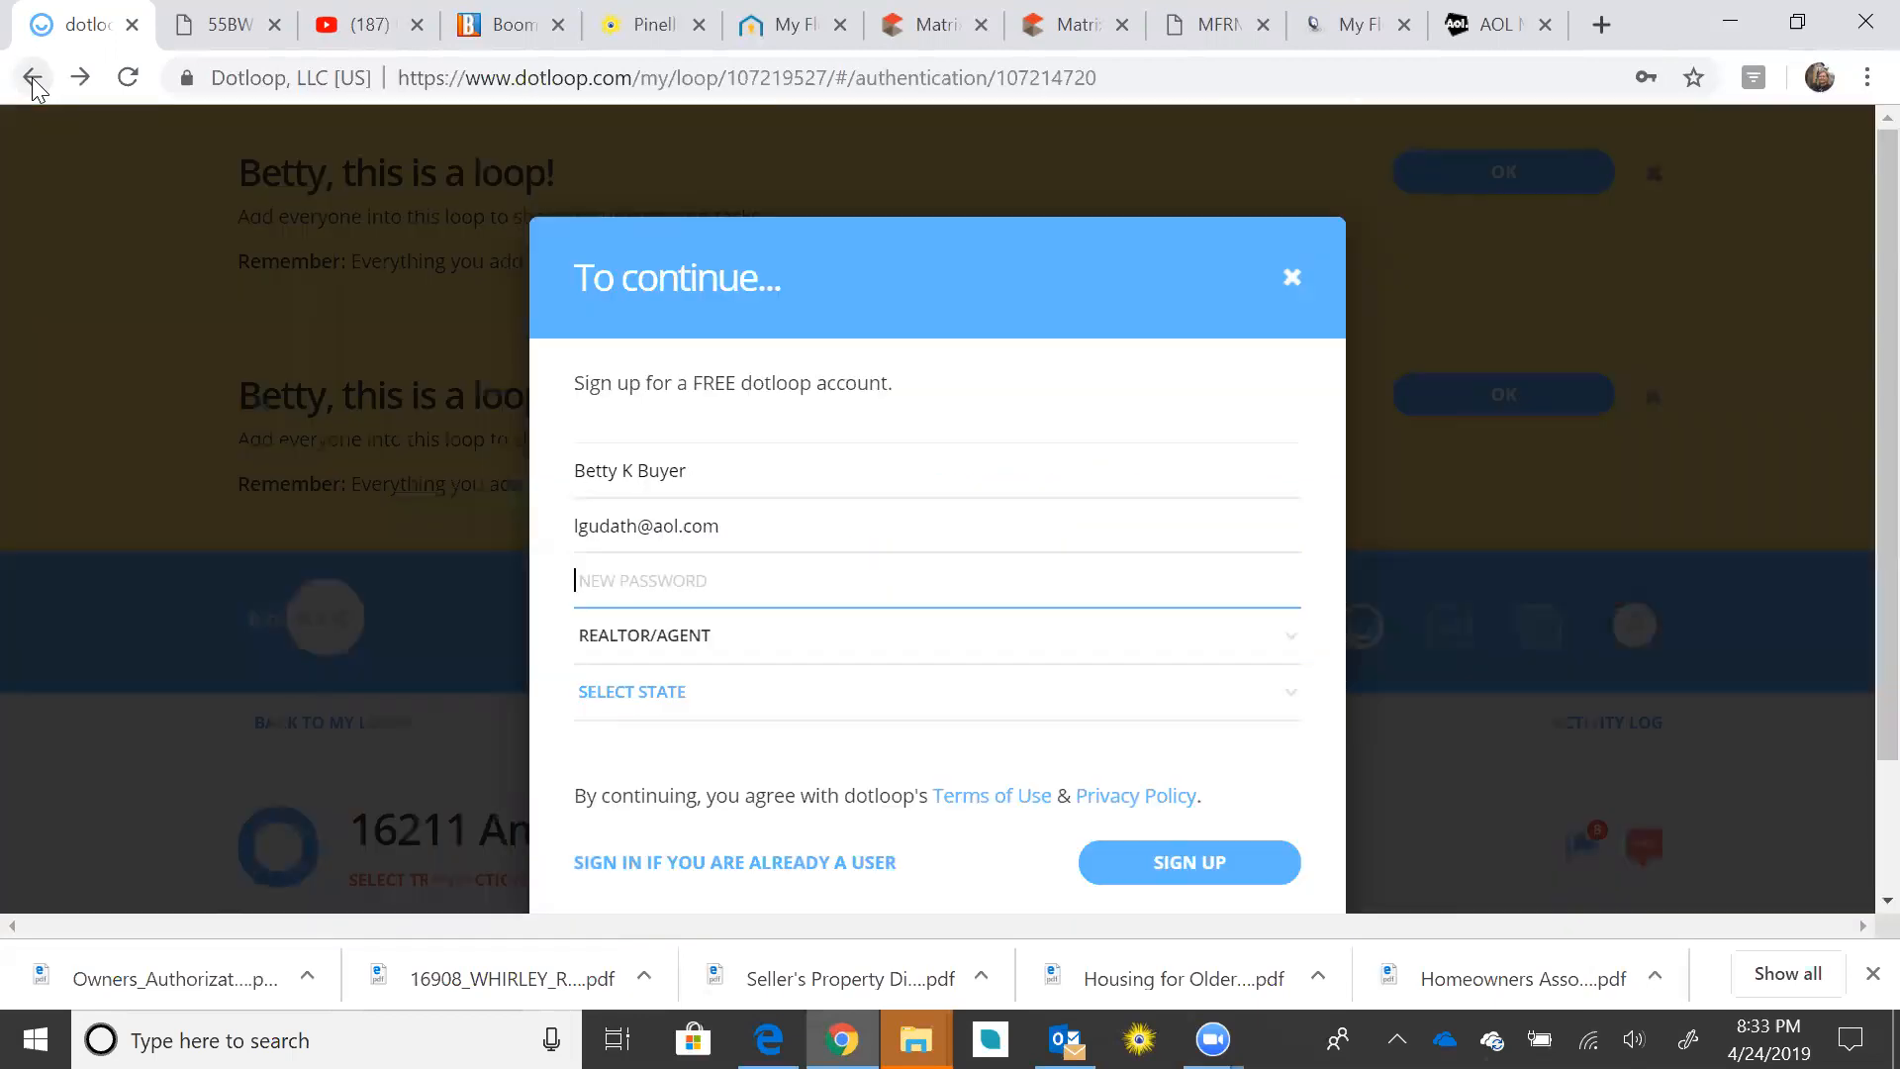
{"action": "left_click", "coordinate": [34, 83]}
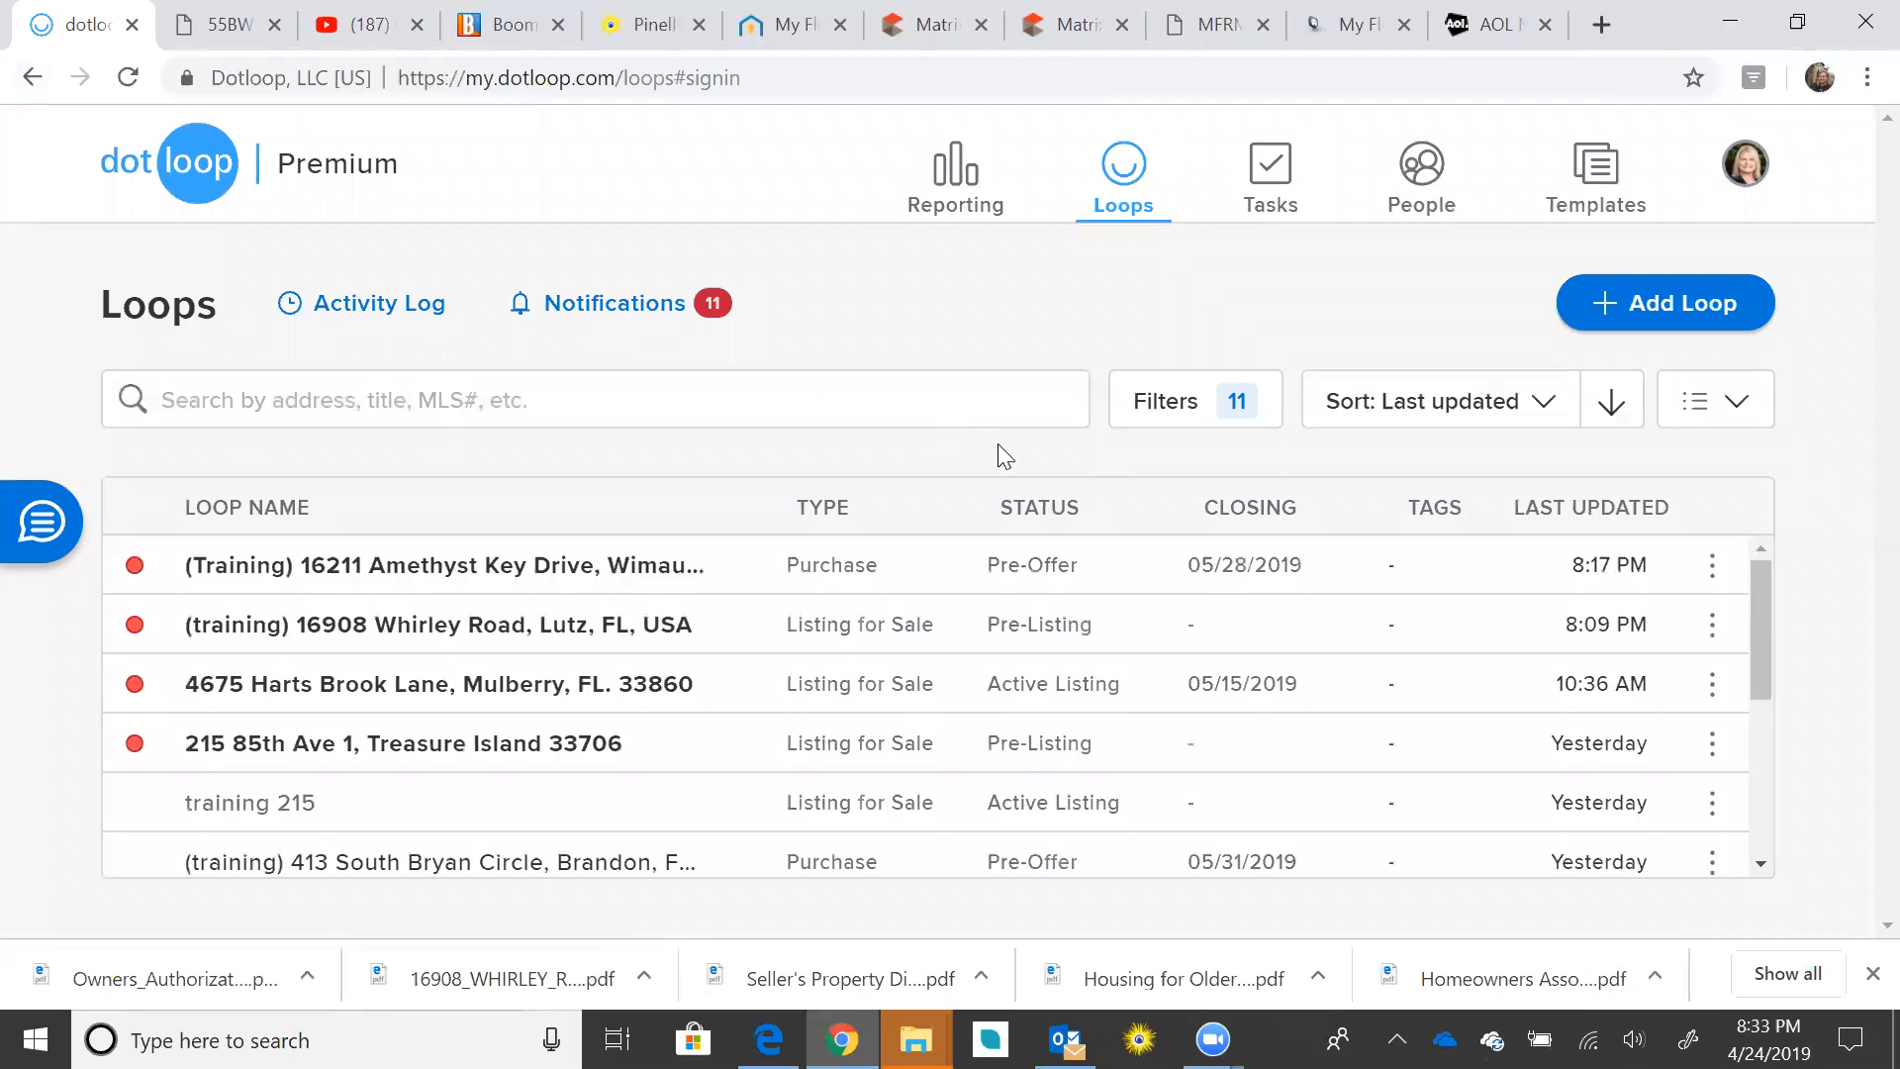
{"action": "left_click", "coordinate": [457, 566]}
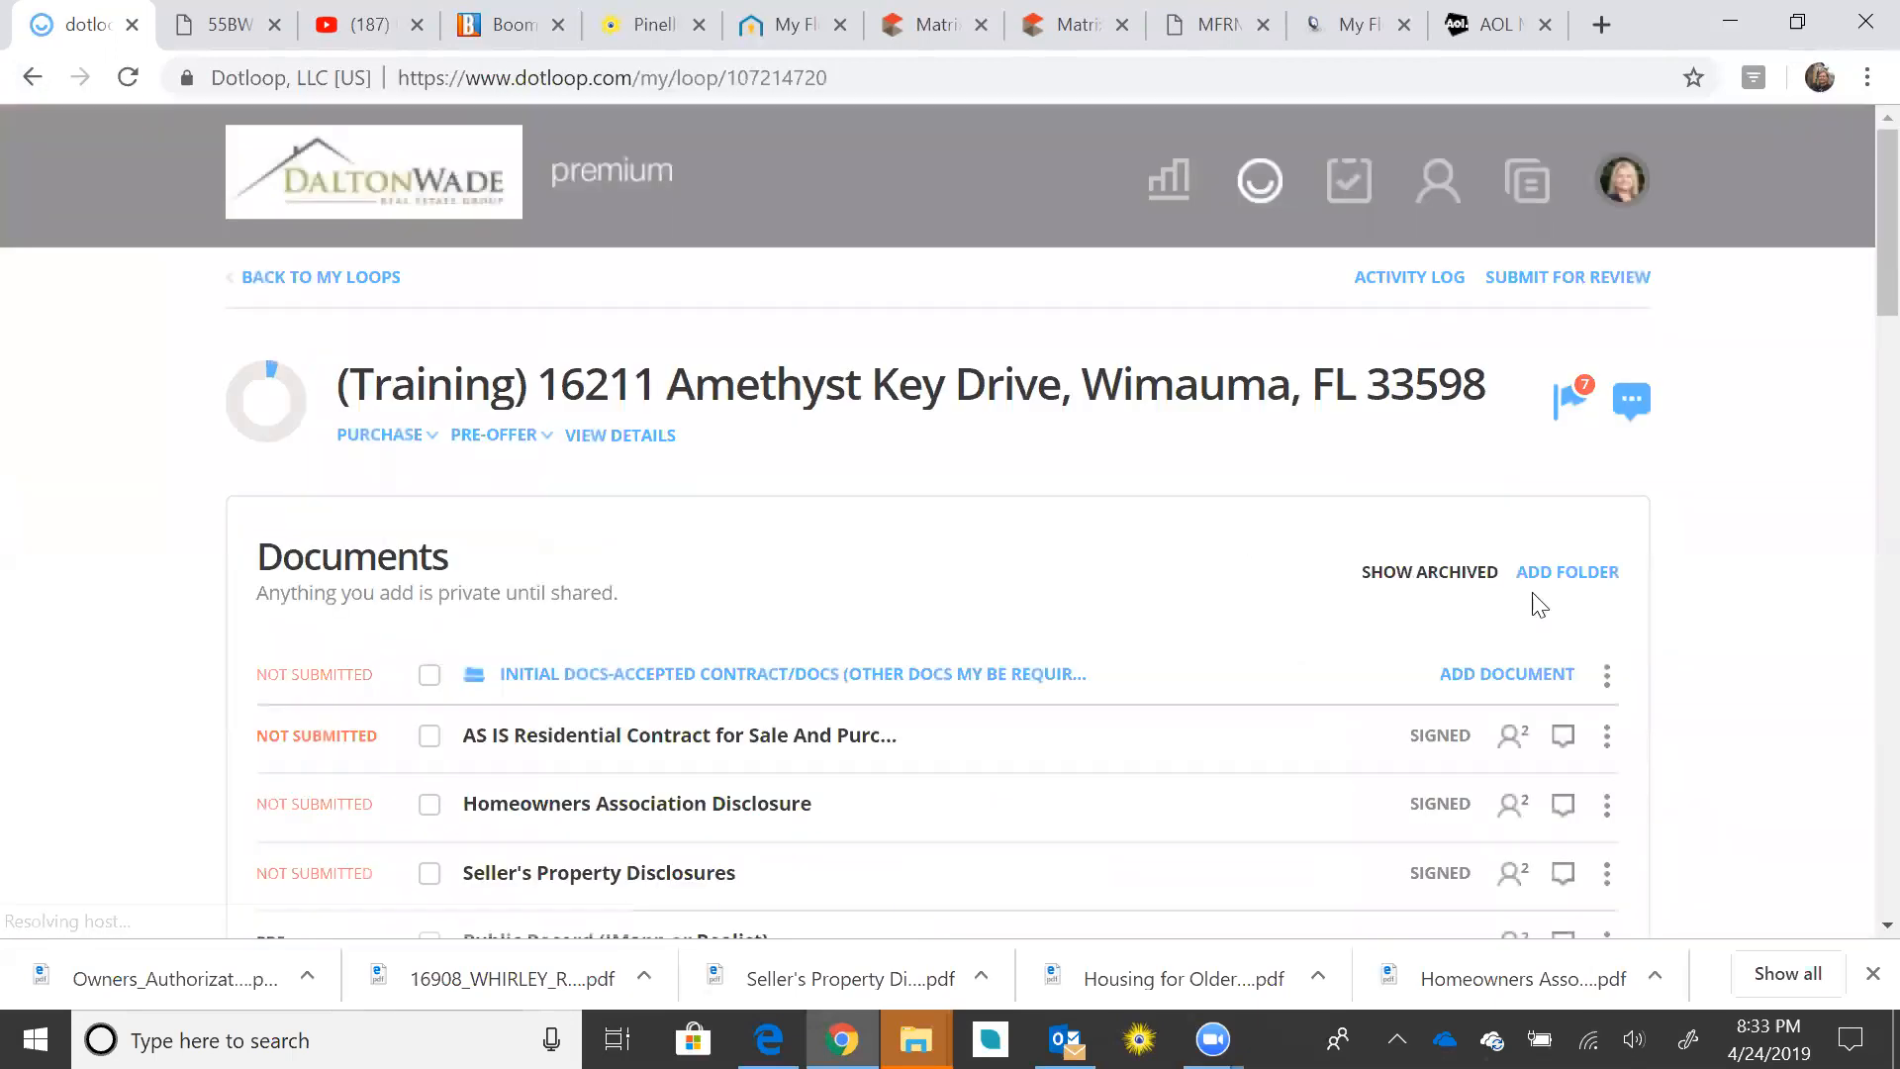
{"action": "scroll", "coordinate": [1735, 557], "scroll_direction": "down", "scroll_amount": 1}
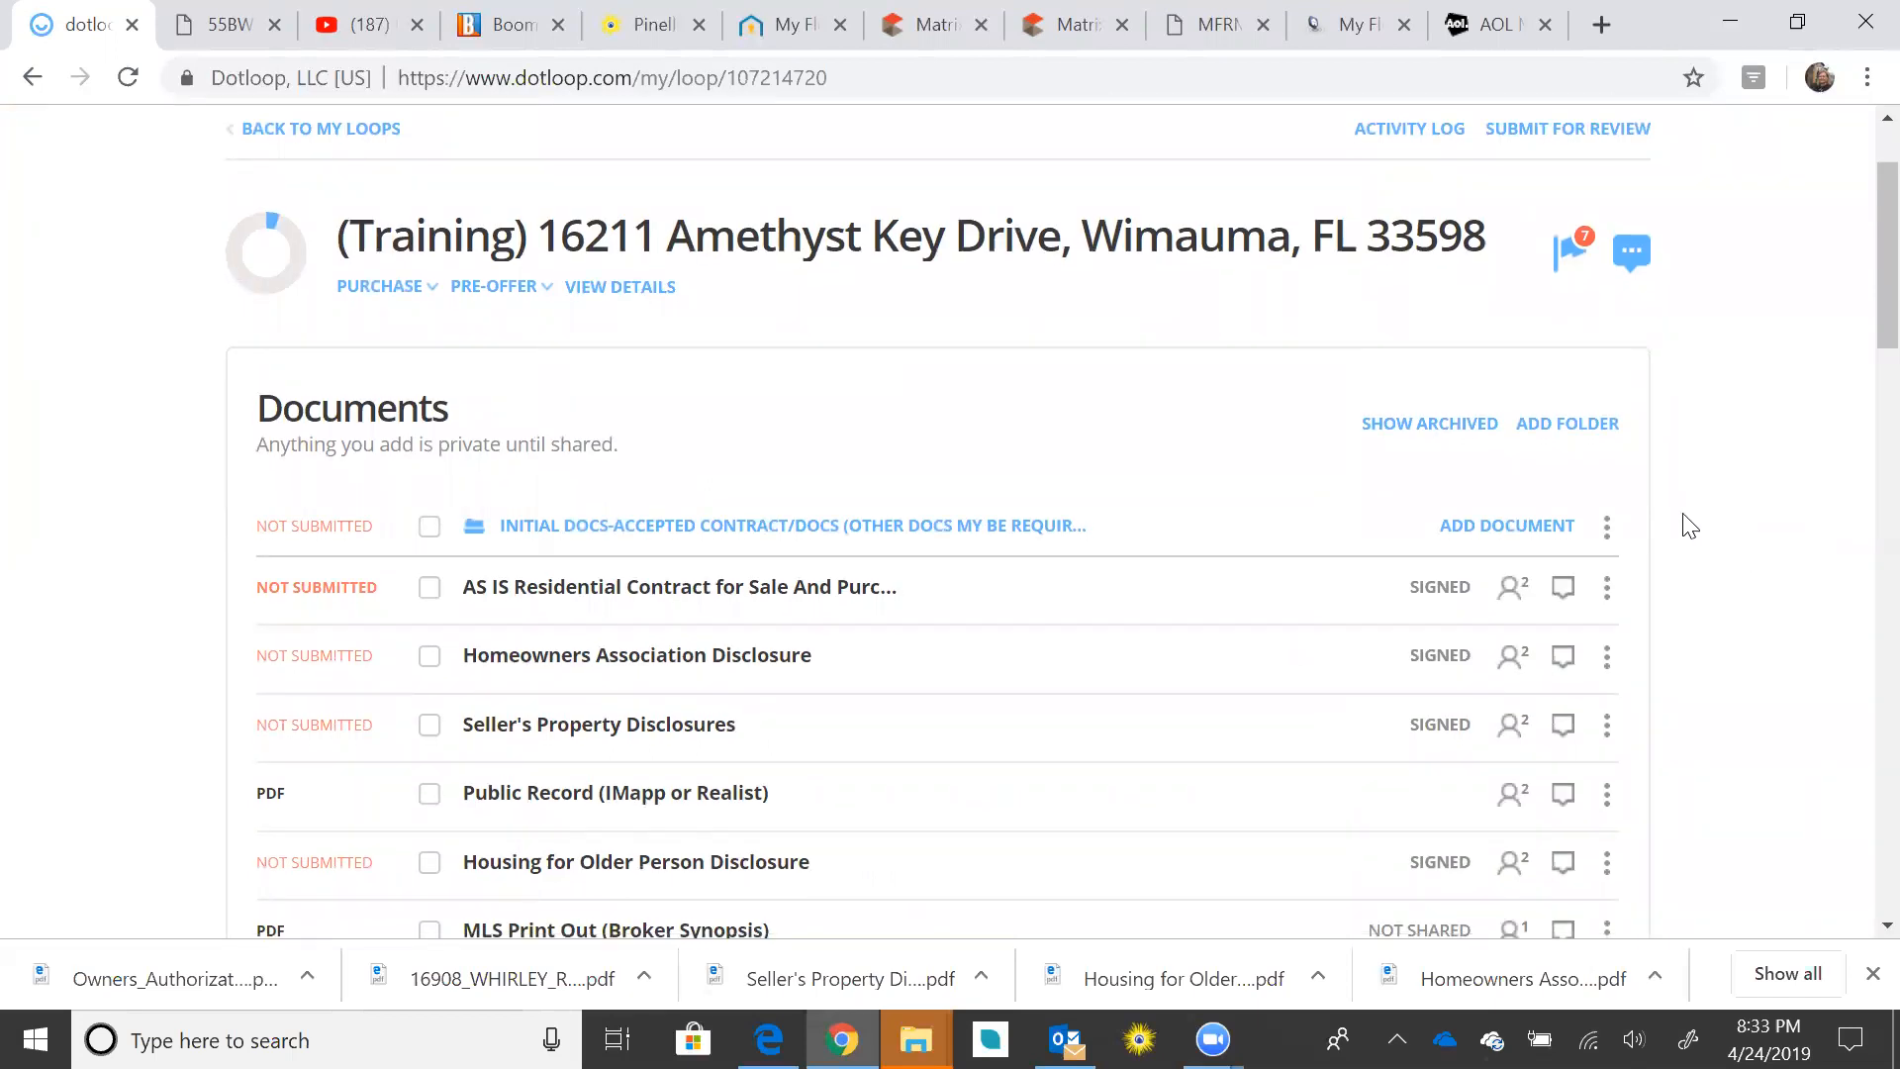
{"action": "scroll", "coordinate": [1680, 524], "scroll_direction": "up", "scroll_amount": 1}
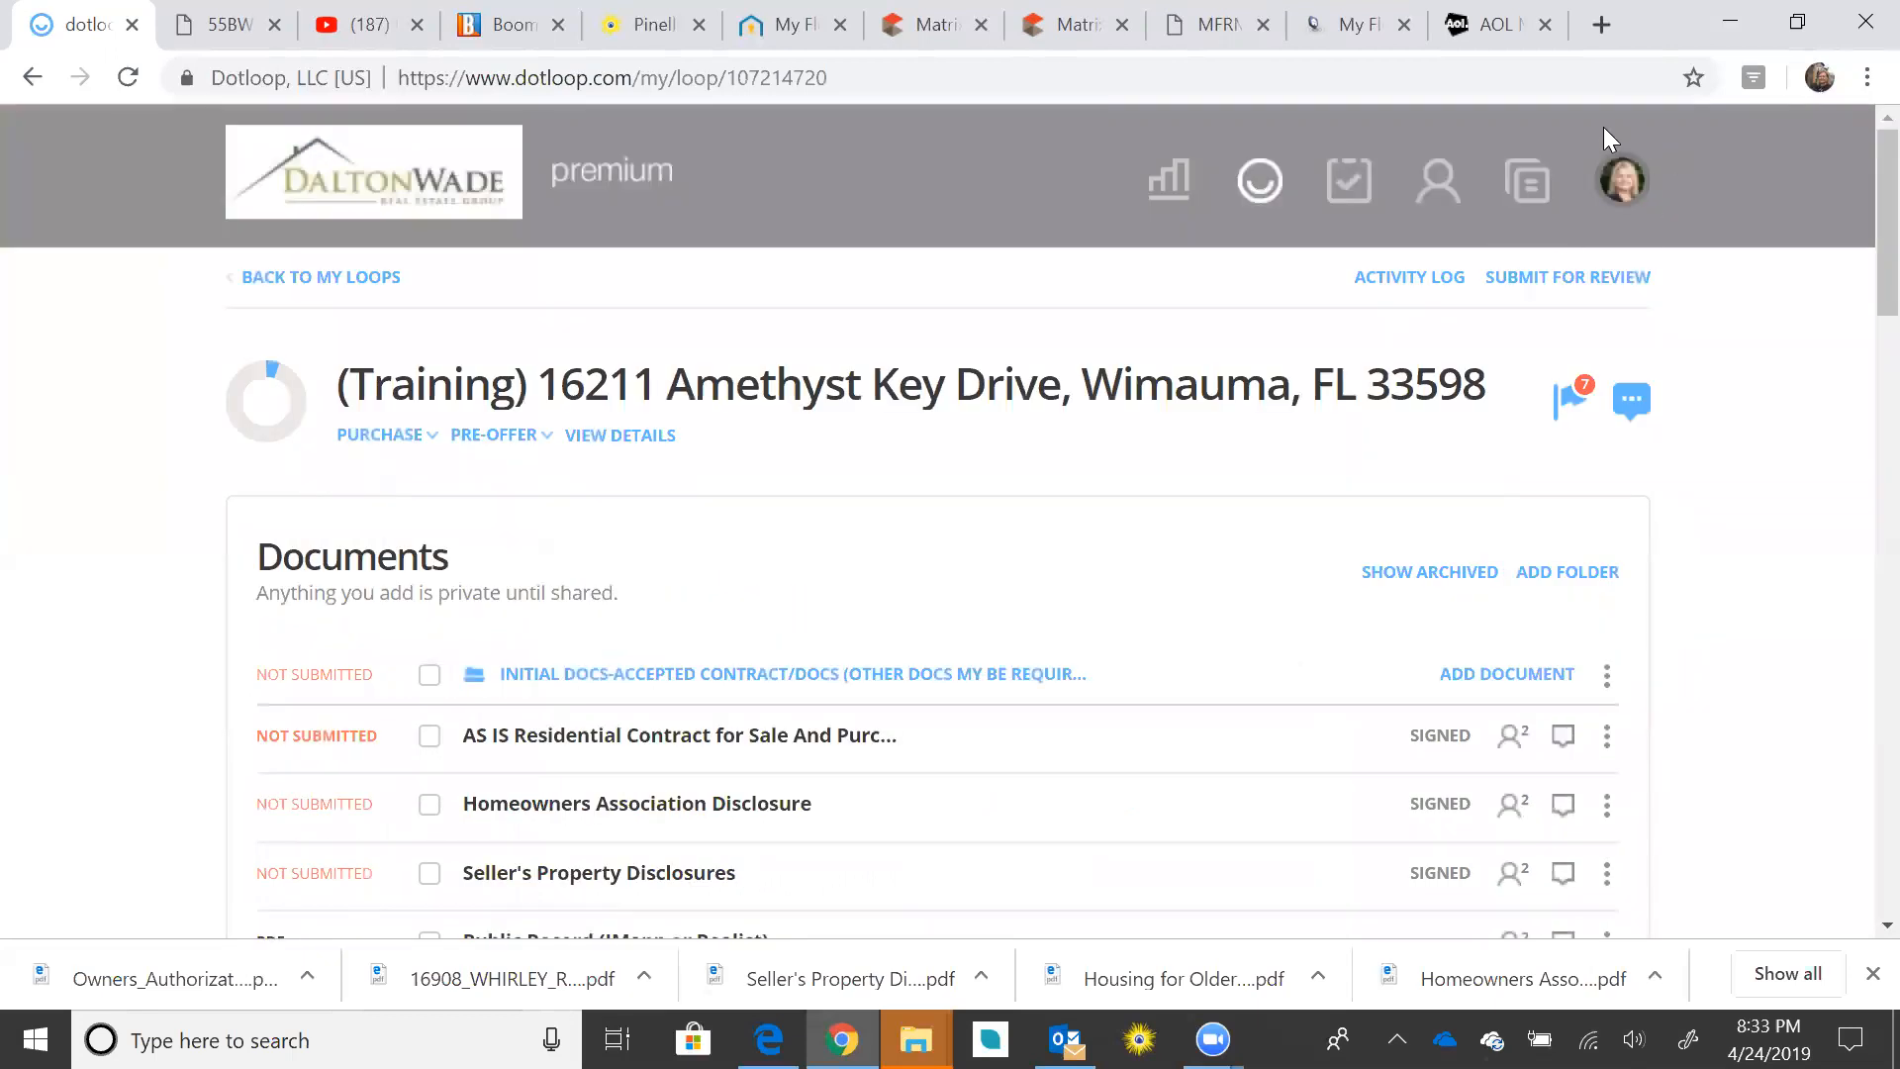
{"action": "scroll", "coordinate": [1709, 589], "scroll_direction": "down", "scroll_amount": 3}
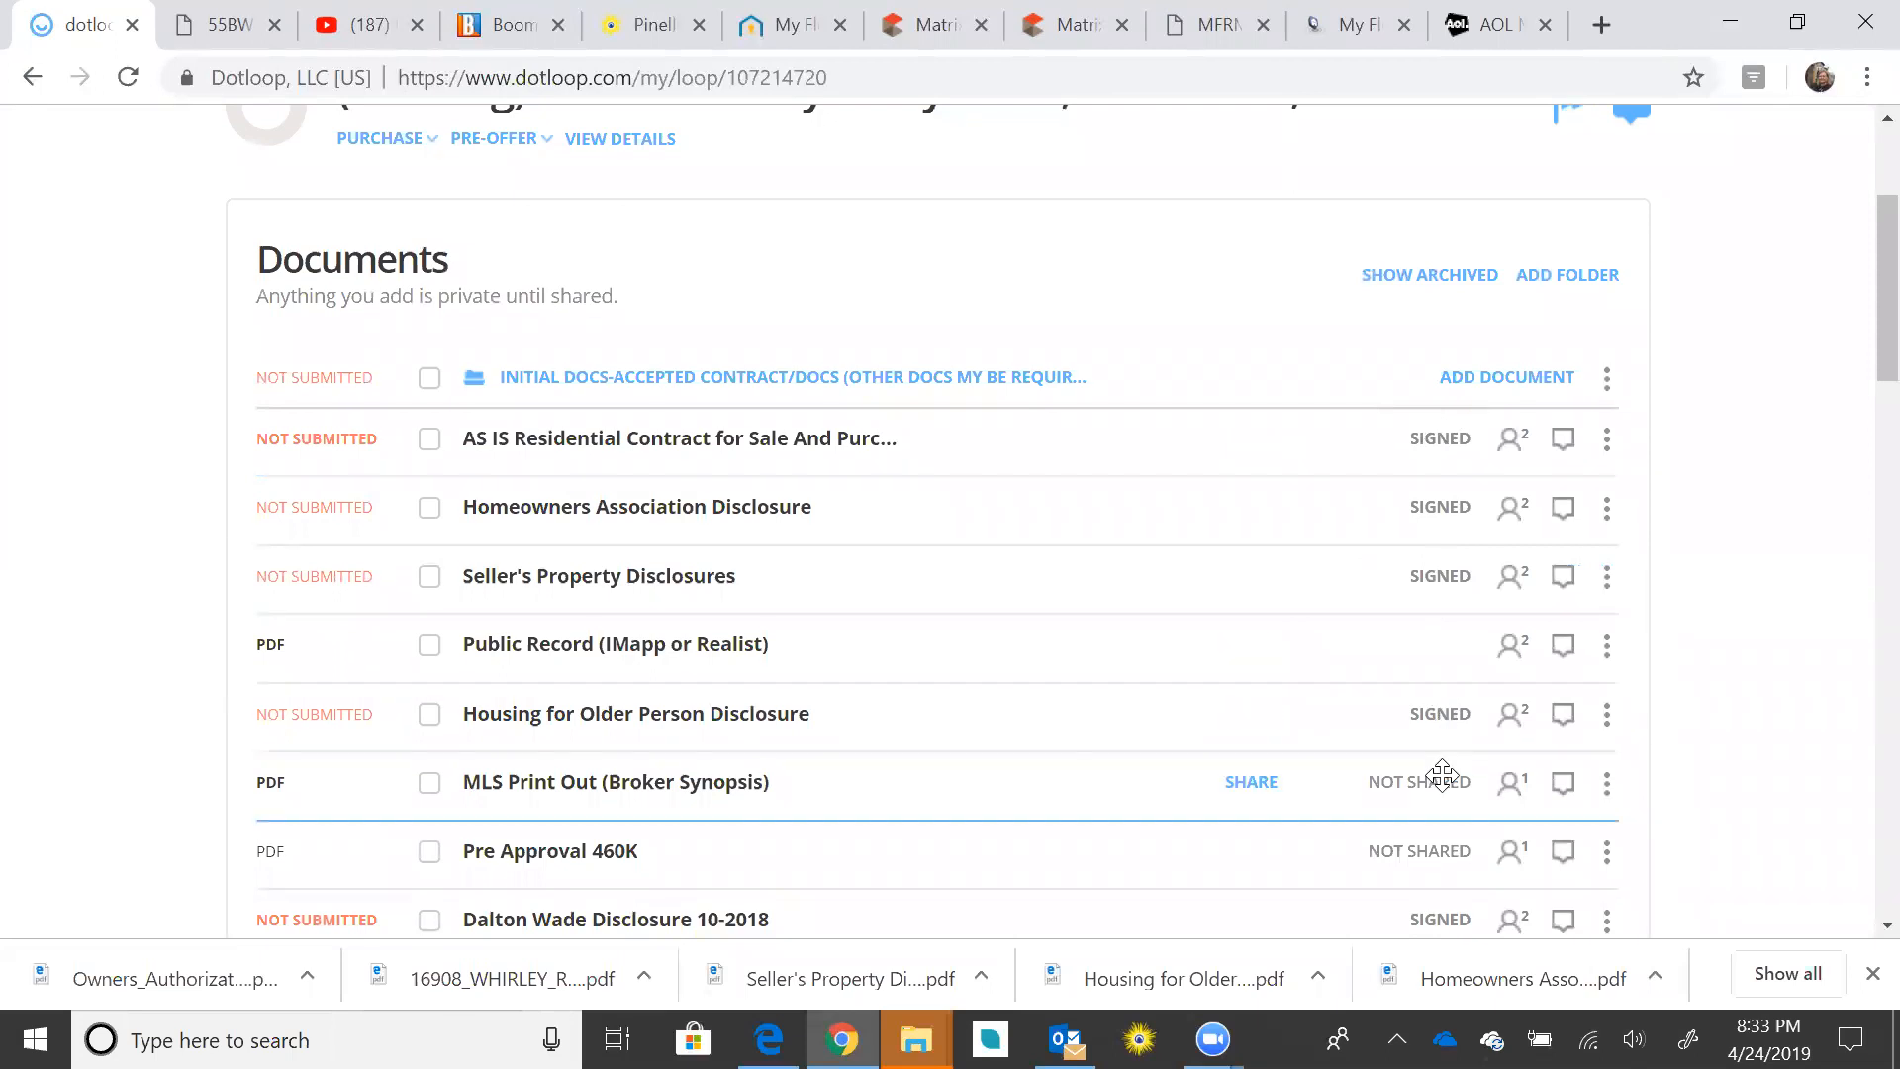
{"action": "scroll", "coordinate": [1646, 696], "scroll_direction": "down", "scroll_amount": 5}
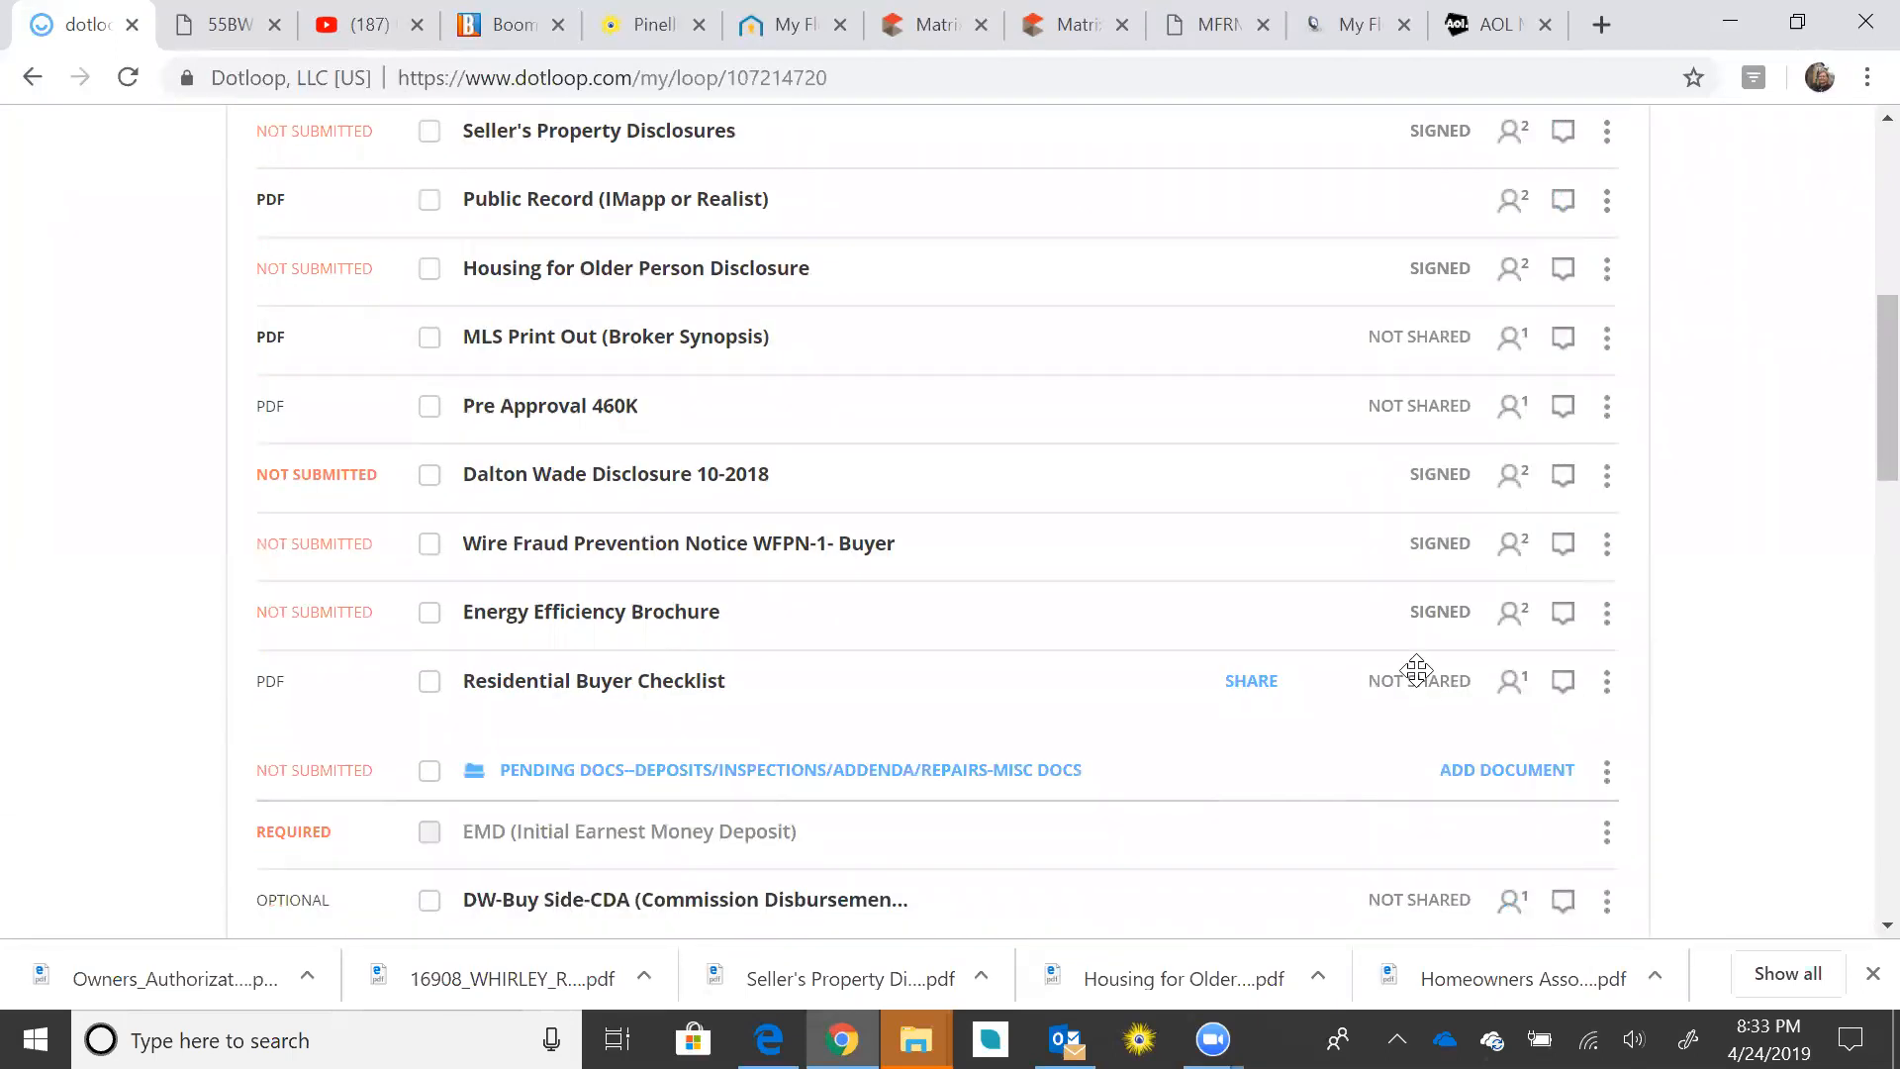
{"action": "scroll", "coordinate": [1649, 459], "scroll_direction": "up", "scroll_amount": 2}
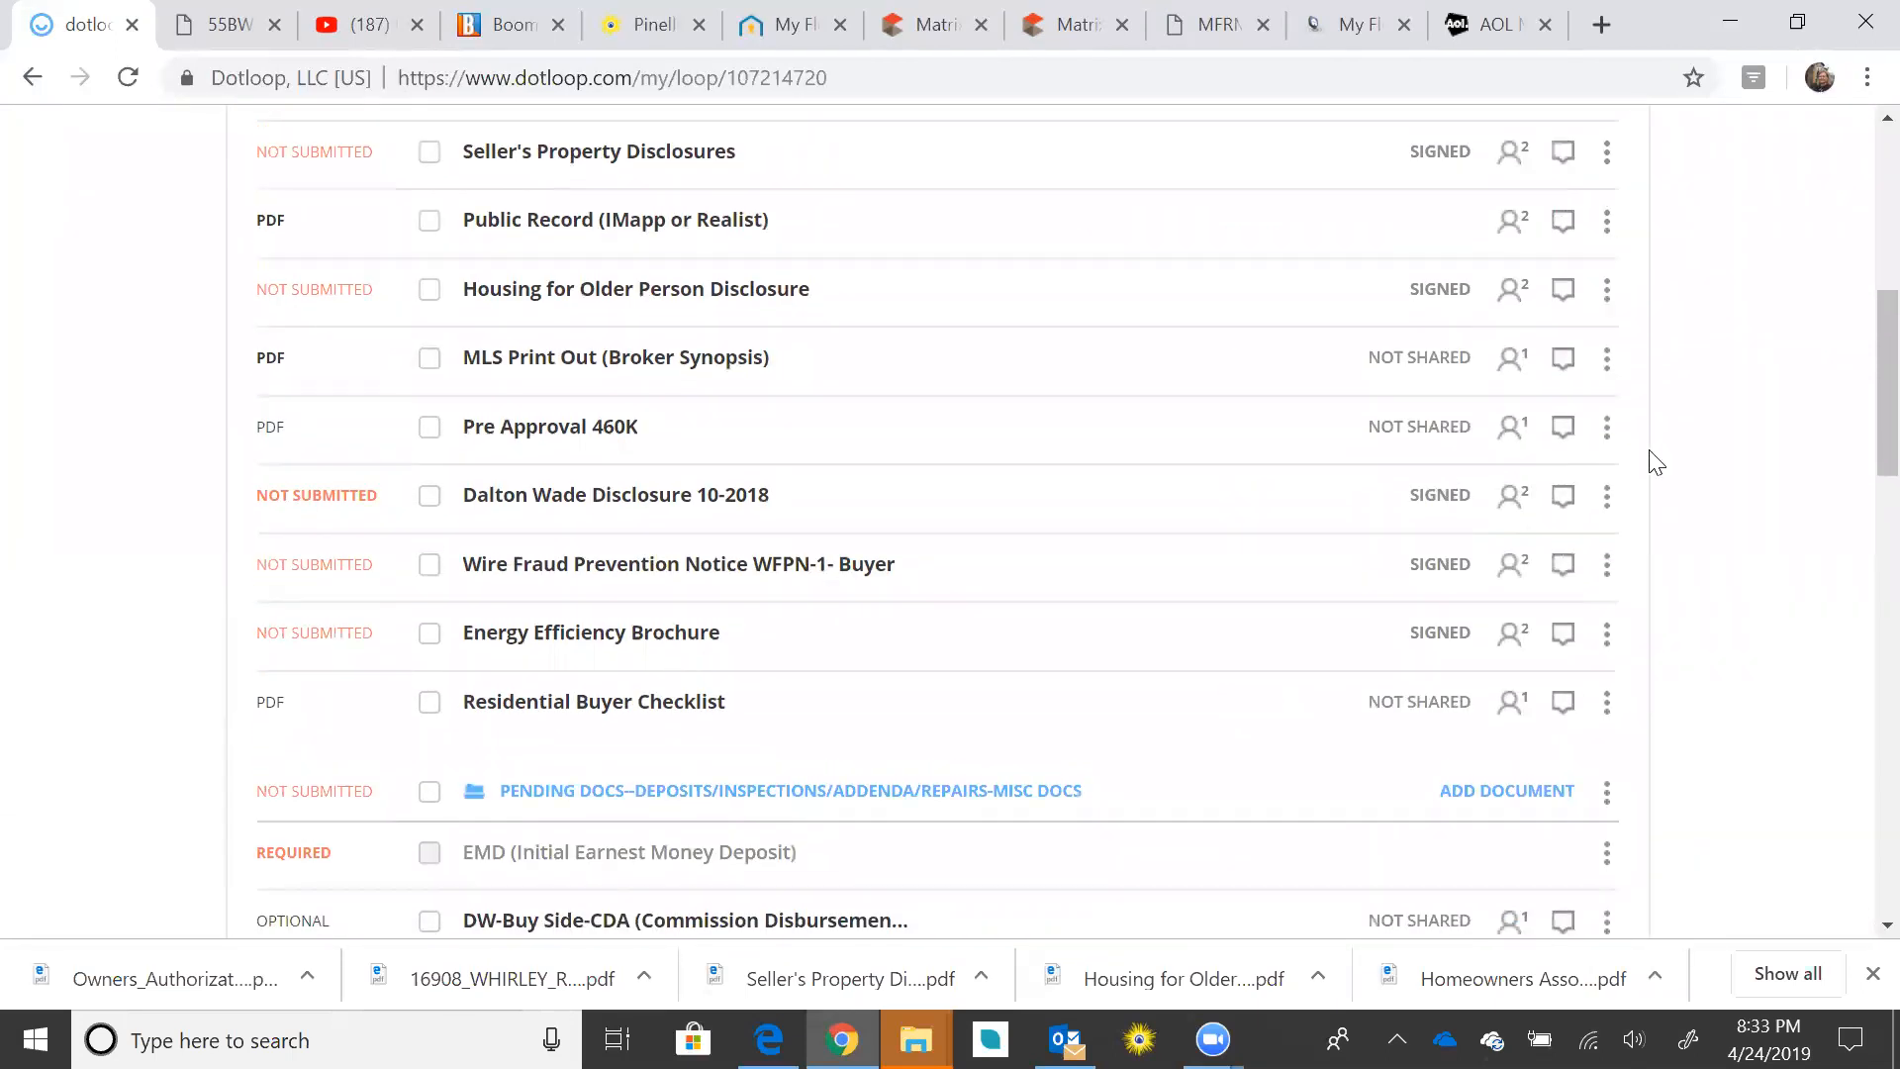
{"action": "scroll", "coordinate": [1679, 470], "scroll_direction": "up", "scroll_amount": 2}
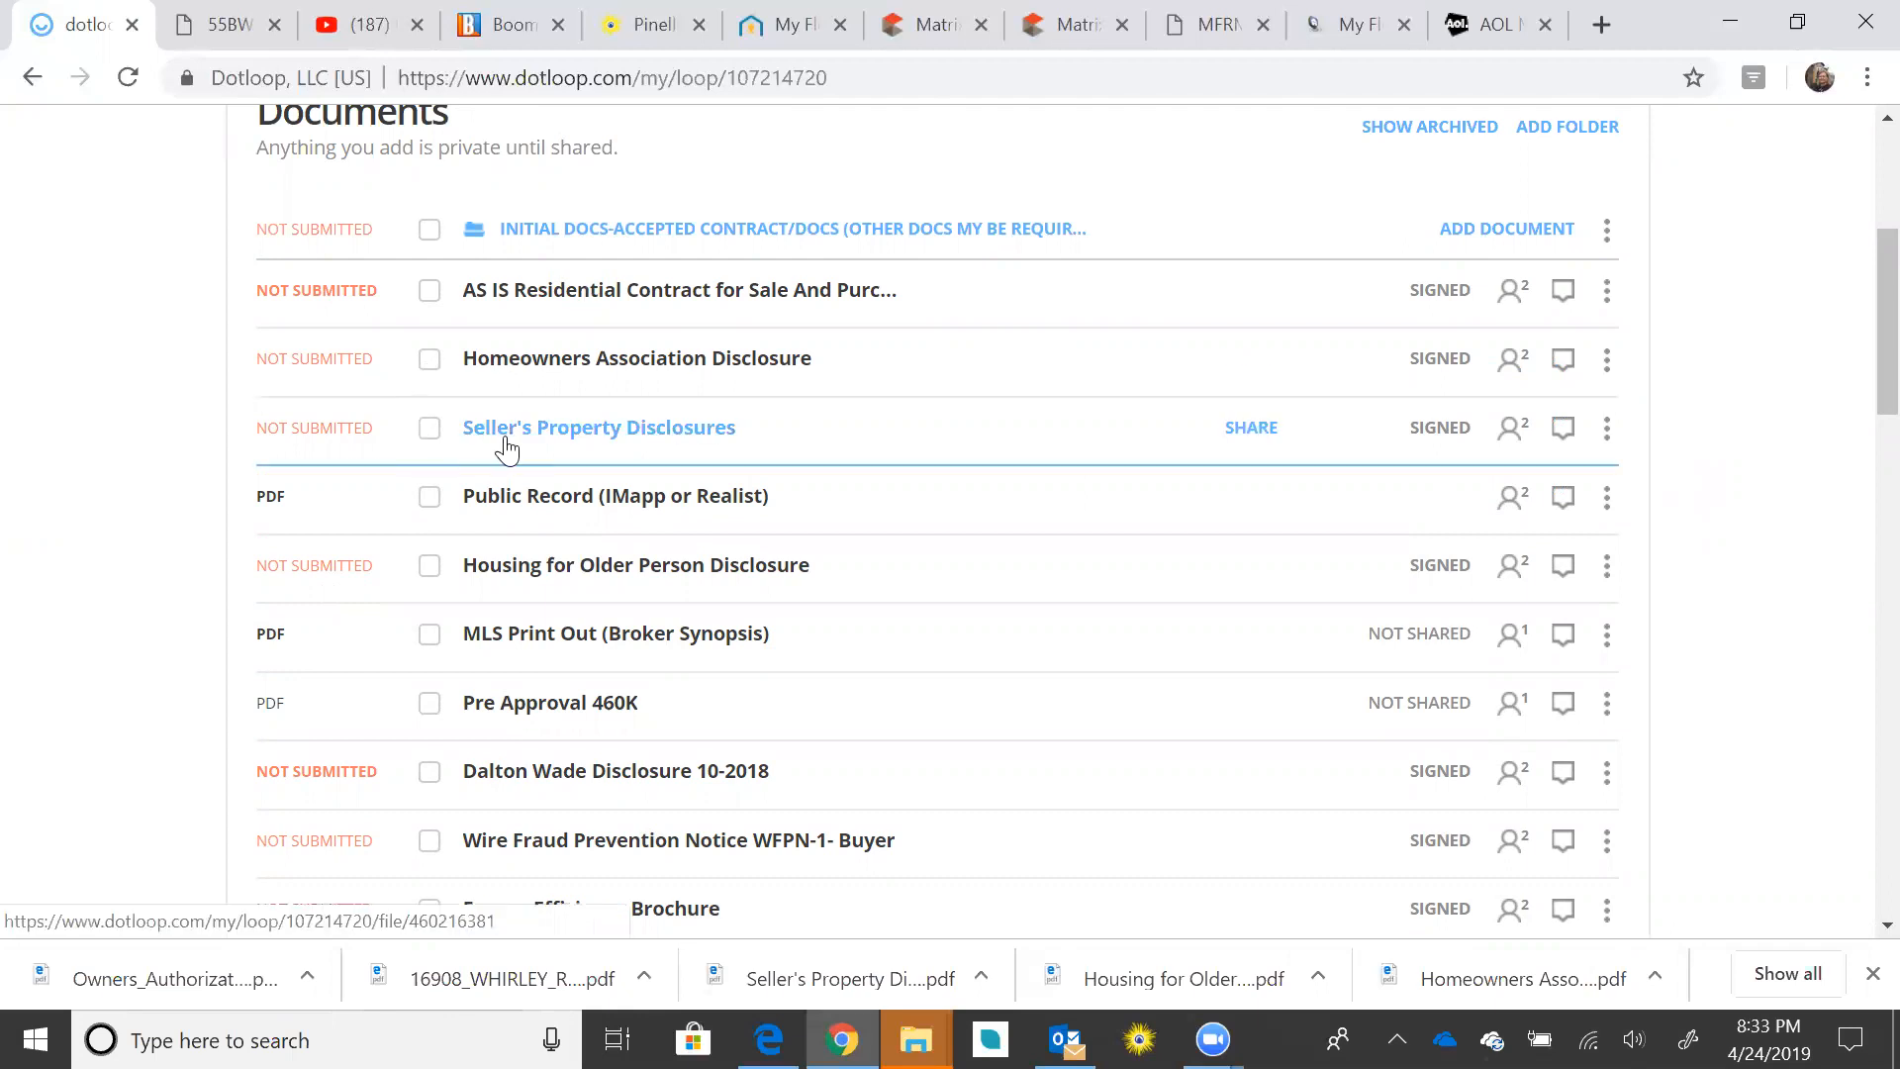
{"action": "left_click", "coordinate": [1608, 292]}
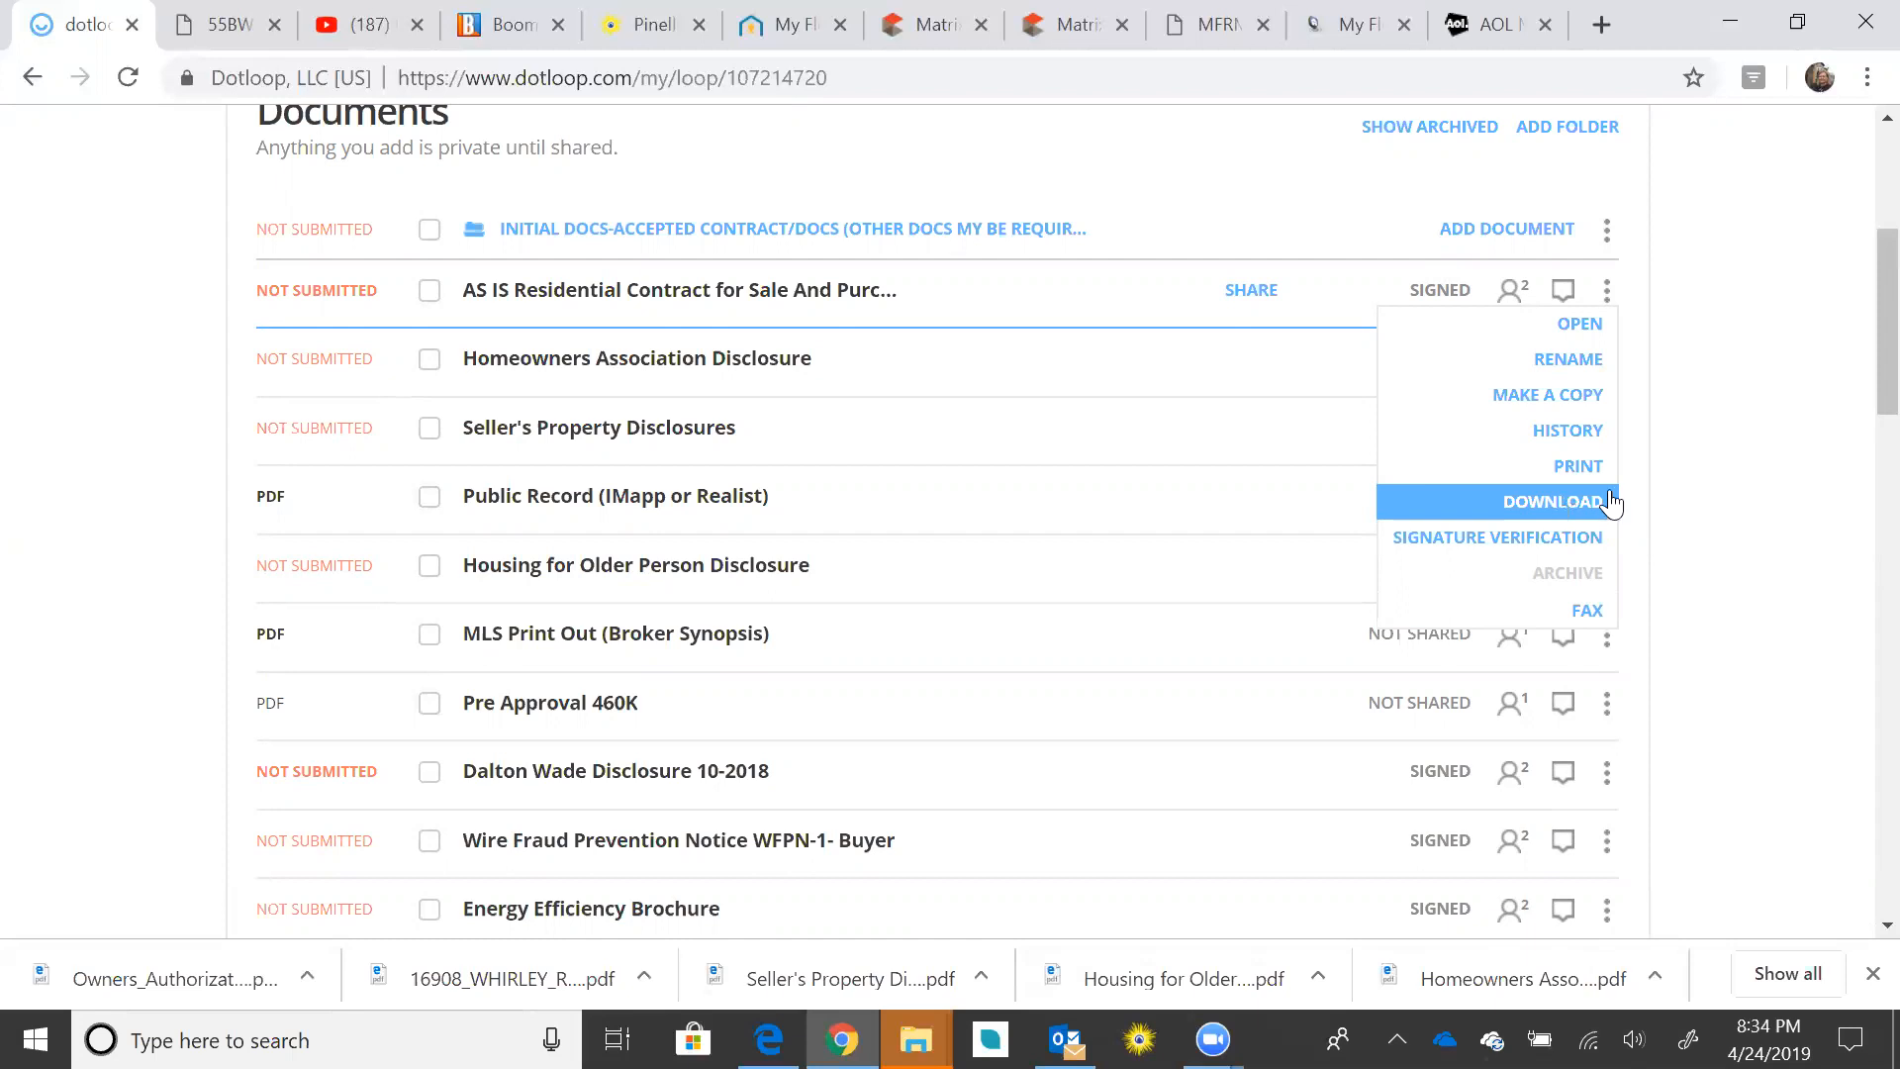
Step: Select the AS IS contract, HOA, Seller's Property, Housing for Older Person disclosures and Pre Approval 460K for sharing
{"action": "left_click", "coordinate": [431, 293]}
{"action": "left_click", "coordinate": [428, 364]}
{"action": "left_click", "coordinate": [430, 431]}
{"action": "left_click", "coordinate": [429, 571]}
{"action": "scroll", "coordinate": [729, 542], "scroll_direction": "down", "scroll_amount": 3}
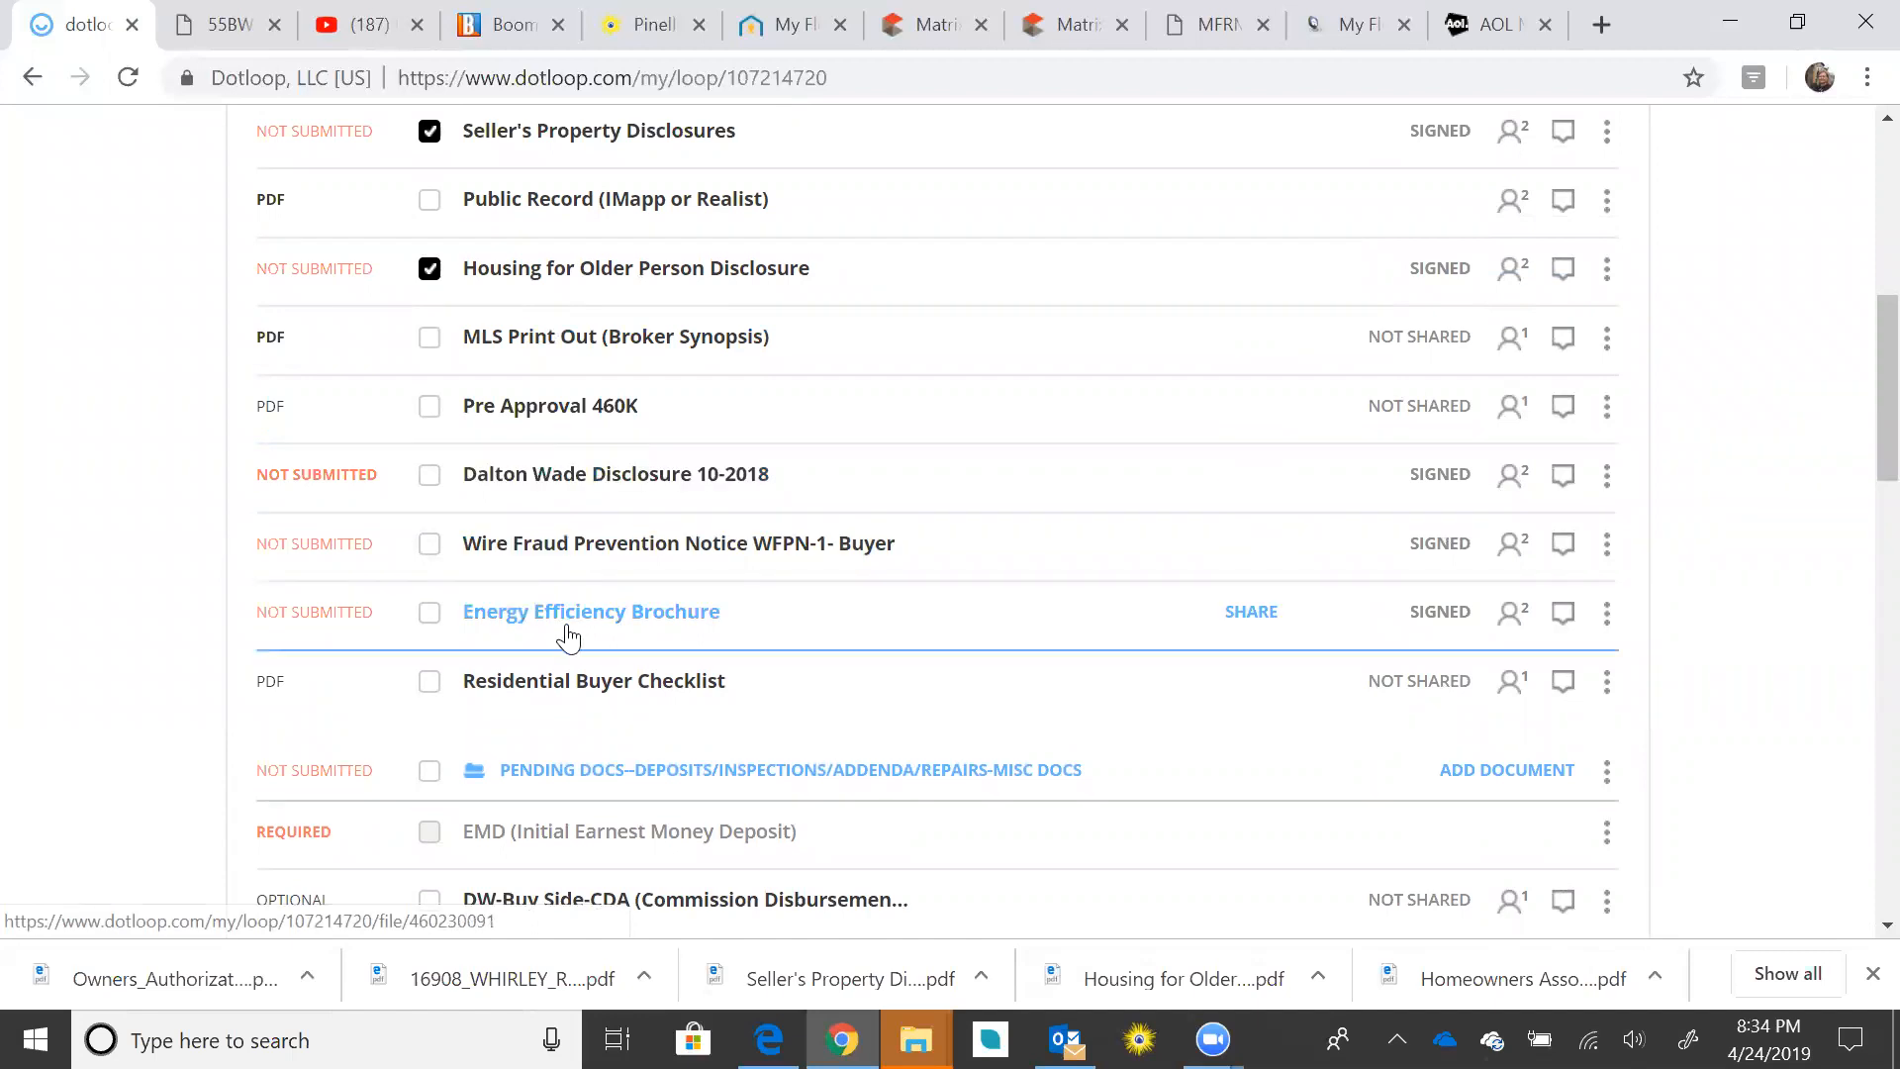
{"action": "left_click", "coordinate": [428, 409]}
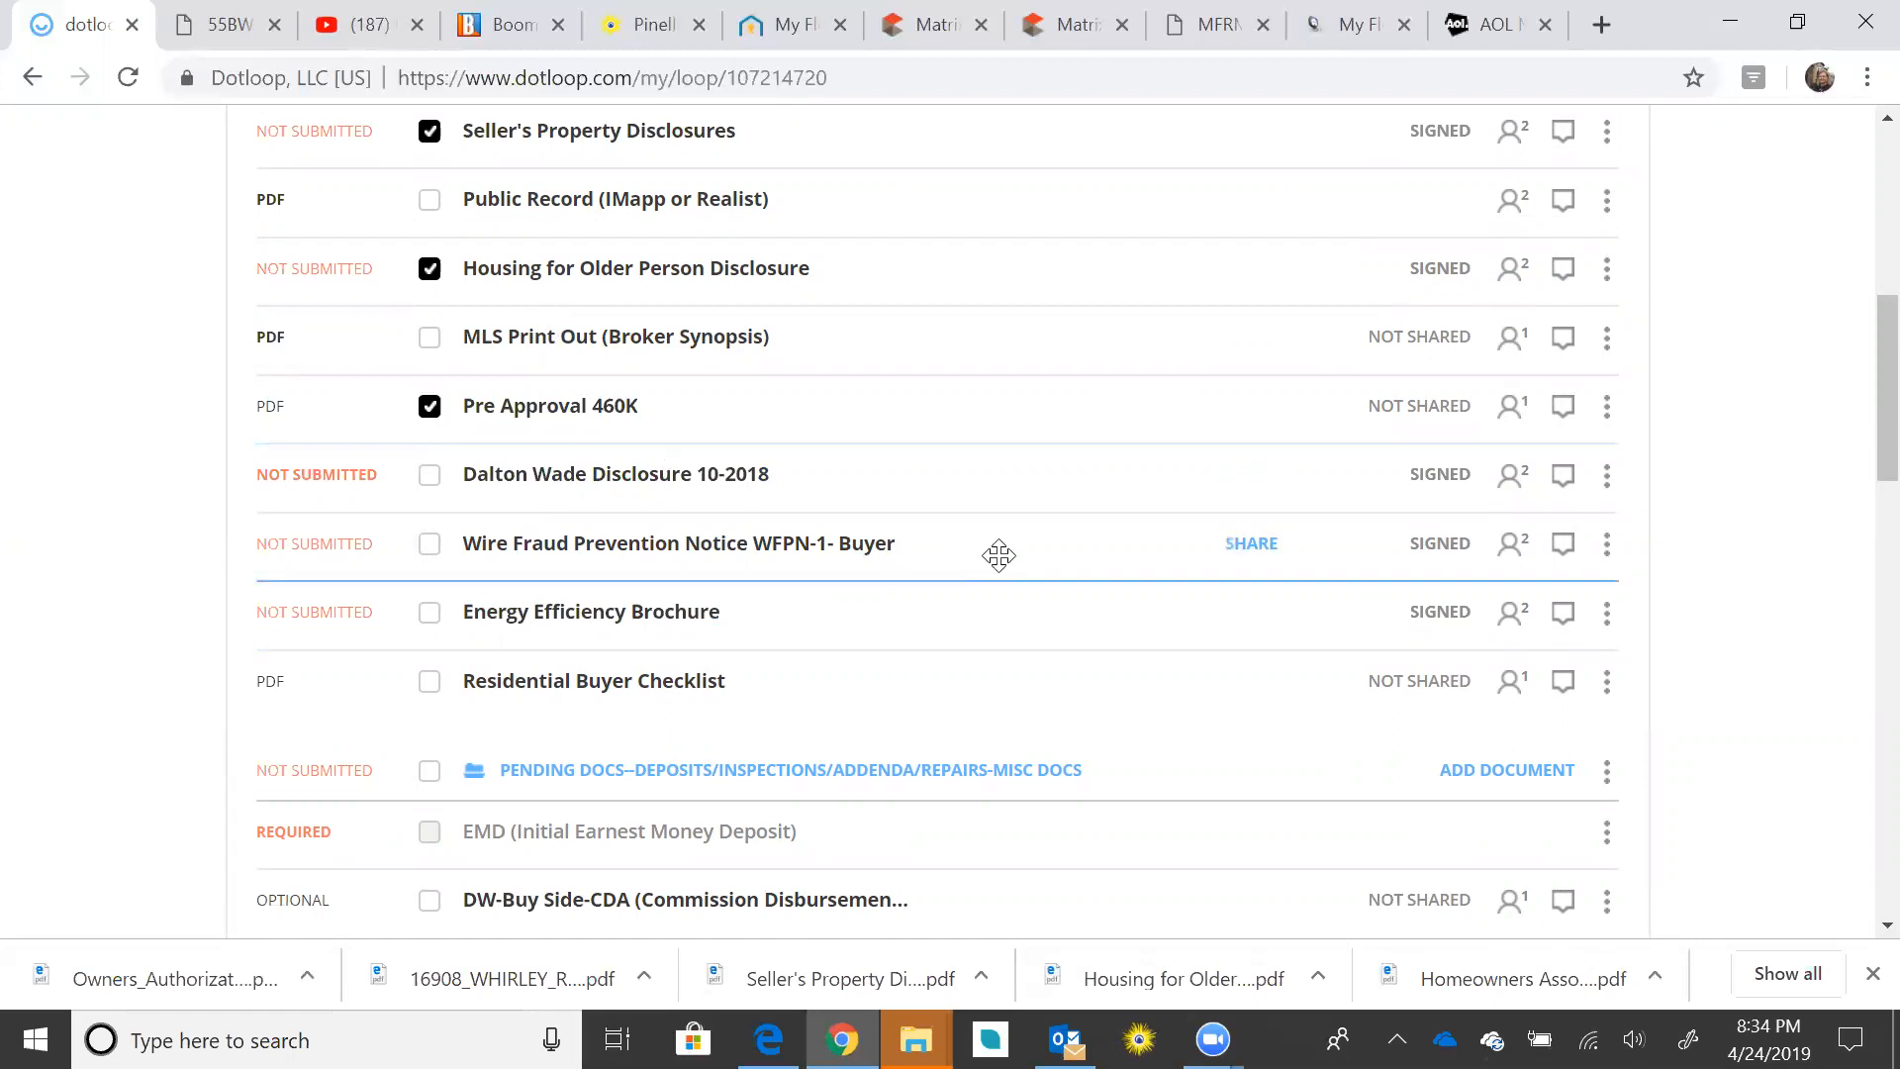
{"action": "scroll", "coordinate": [996, 553], "scroll_direction": "up", "scroll_amount": 5}
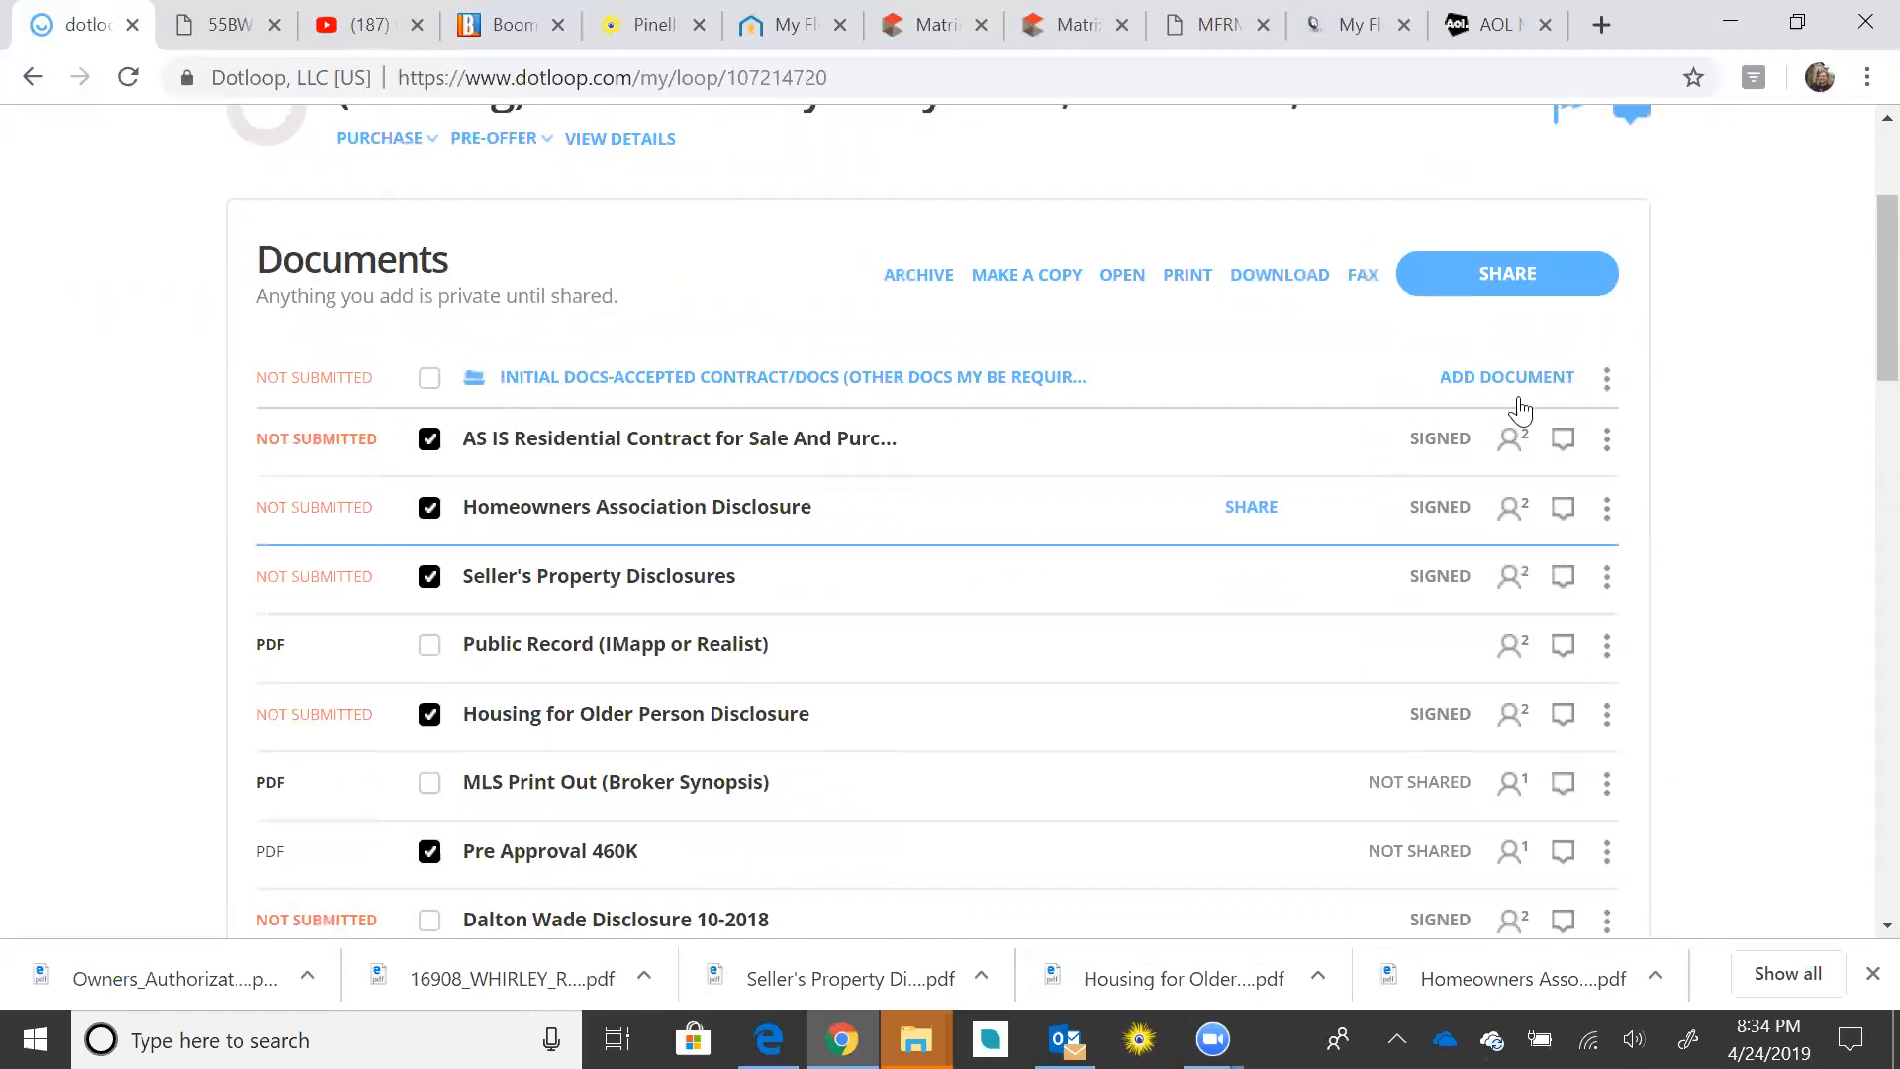
{"action": "left_click", "coordinate": [1535, 295]}
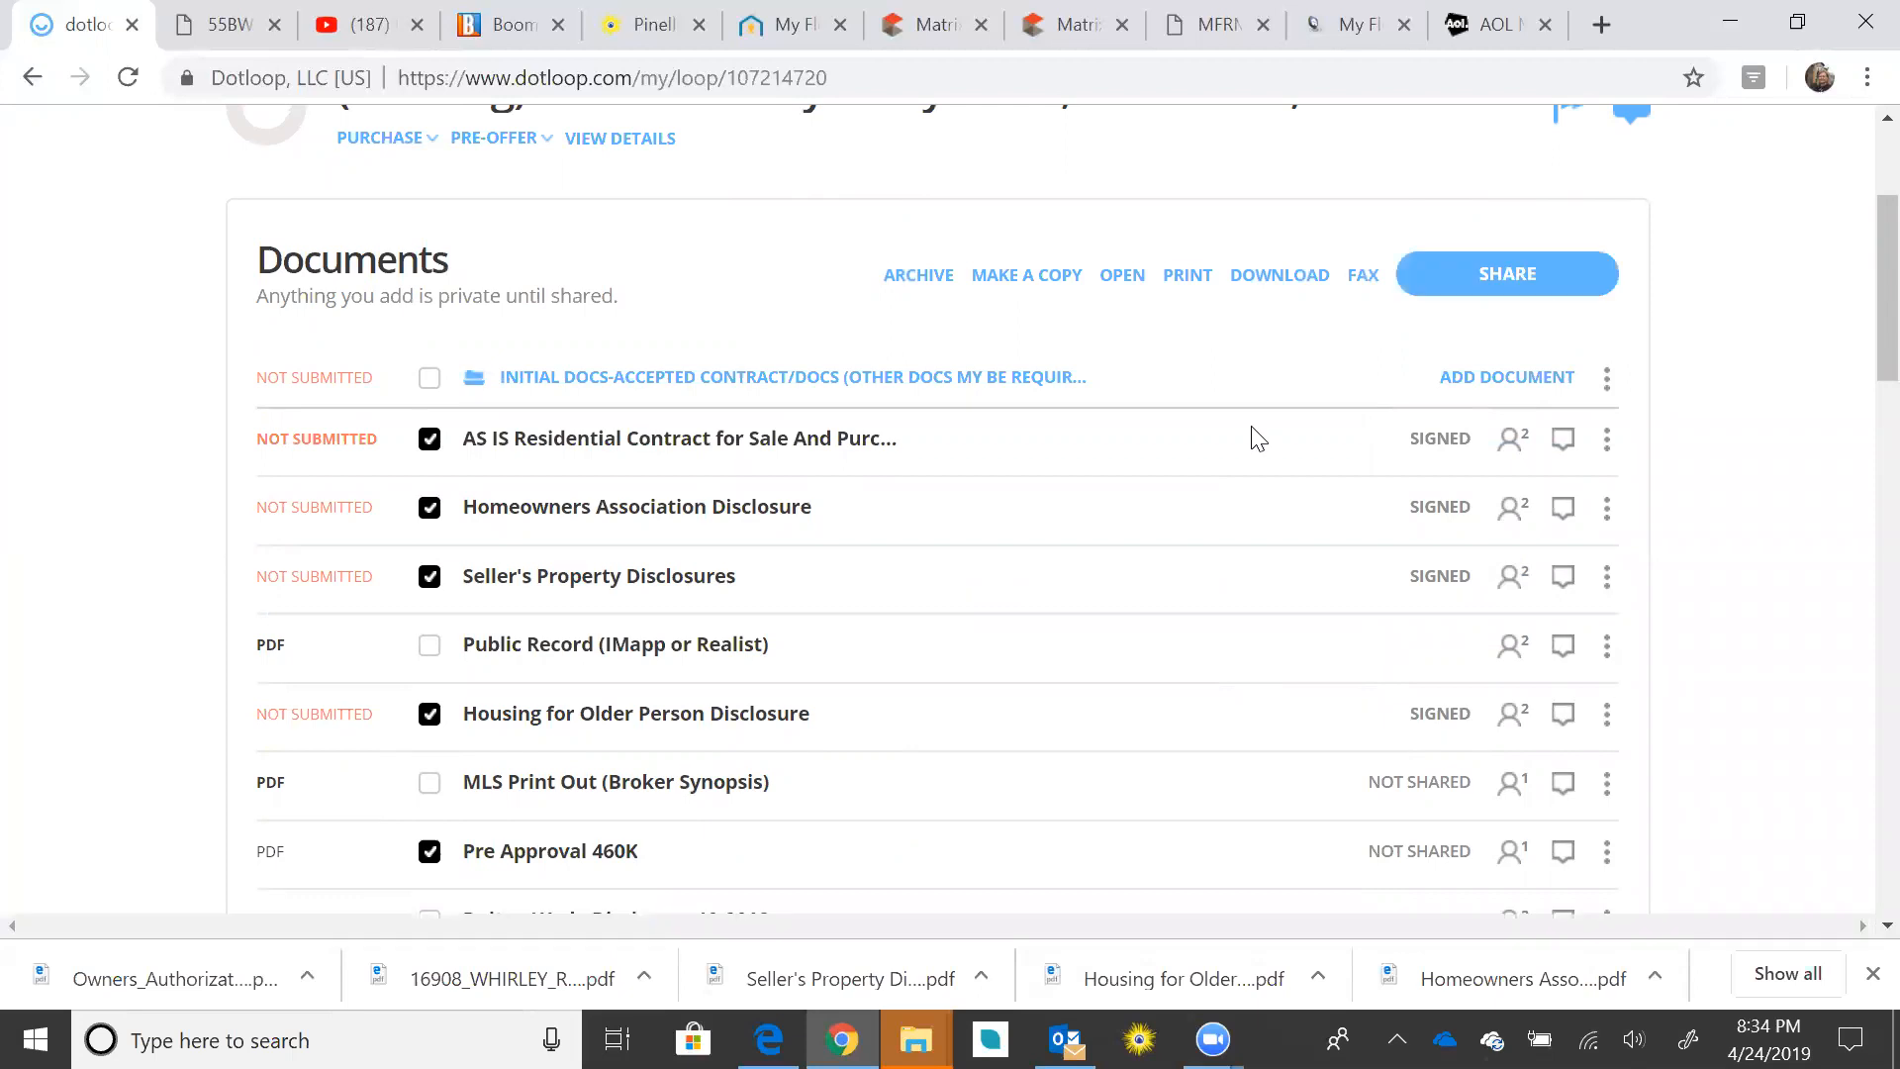
Step: Share with only the listing agent, set to VIEW ONLY, with PDFs attached to the email
{"action": "scroll", "coordinate": [1079, 435], "scroll_direction": "up", "scroll_amount": 3}
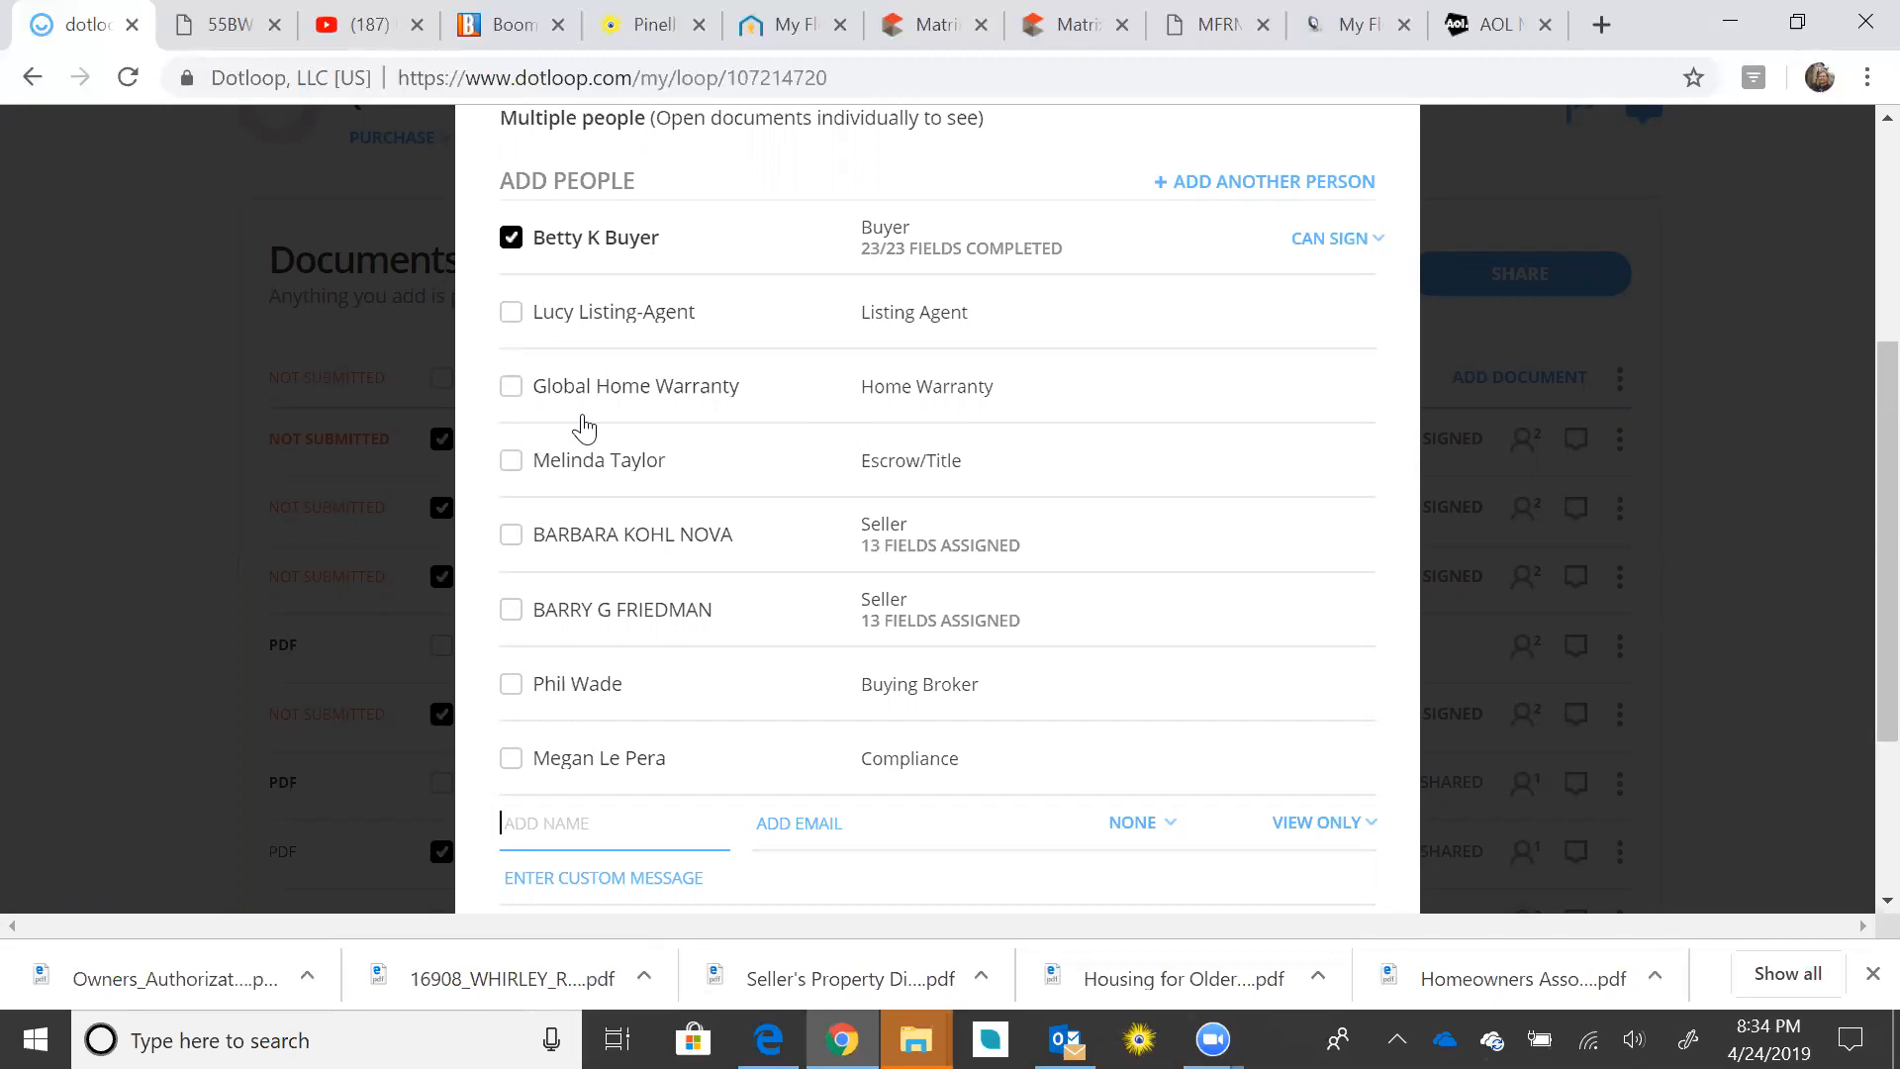
{"action": "left_click", "coordinate": [513, 247]}
{"action": "left_click", "coordinate": [511, 314]}
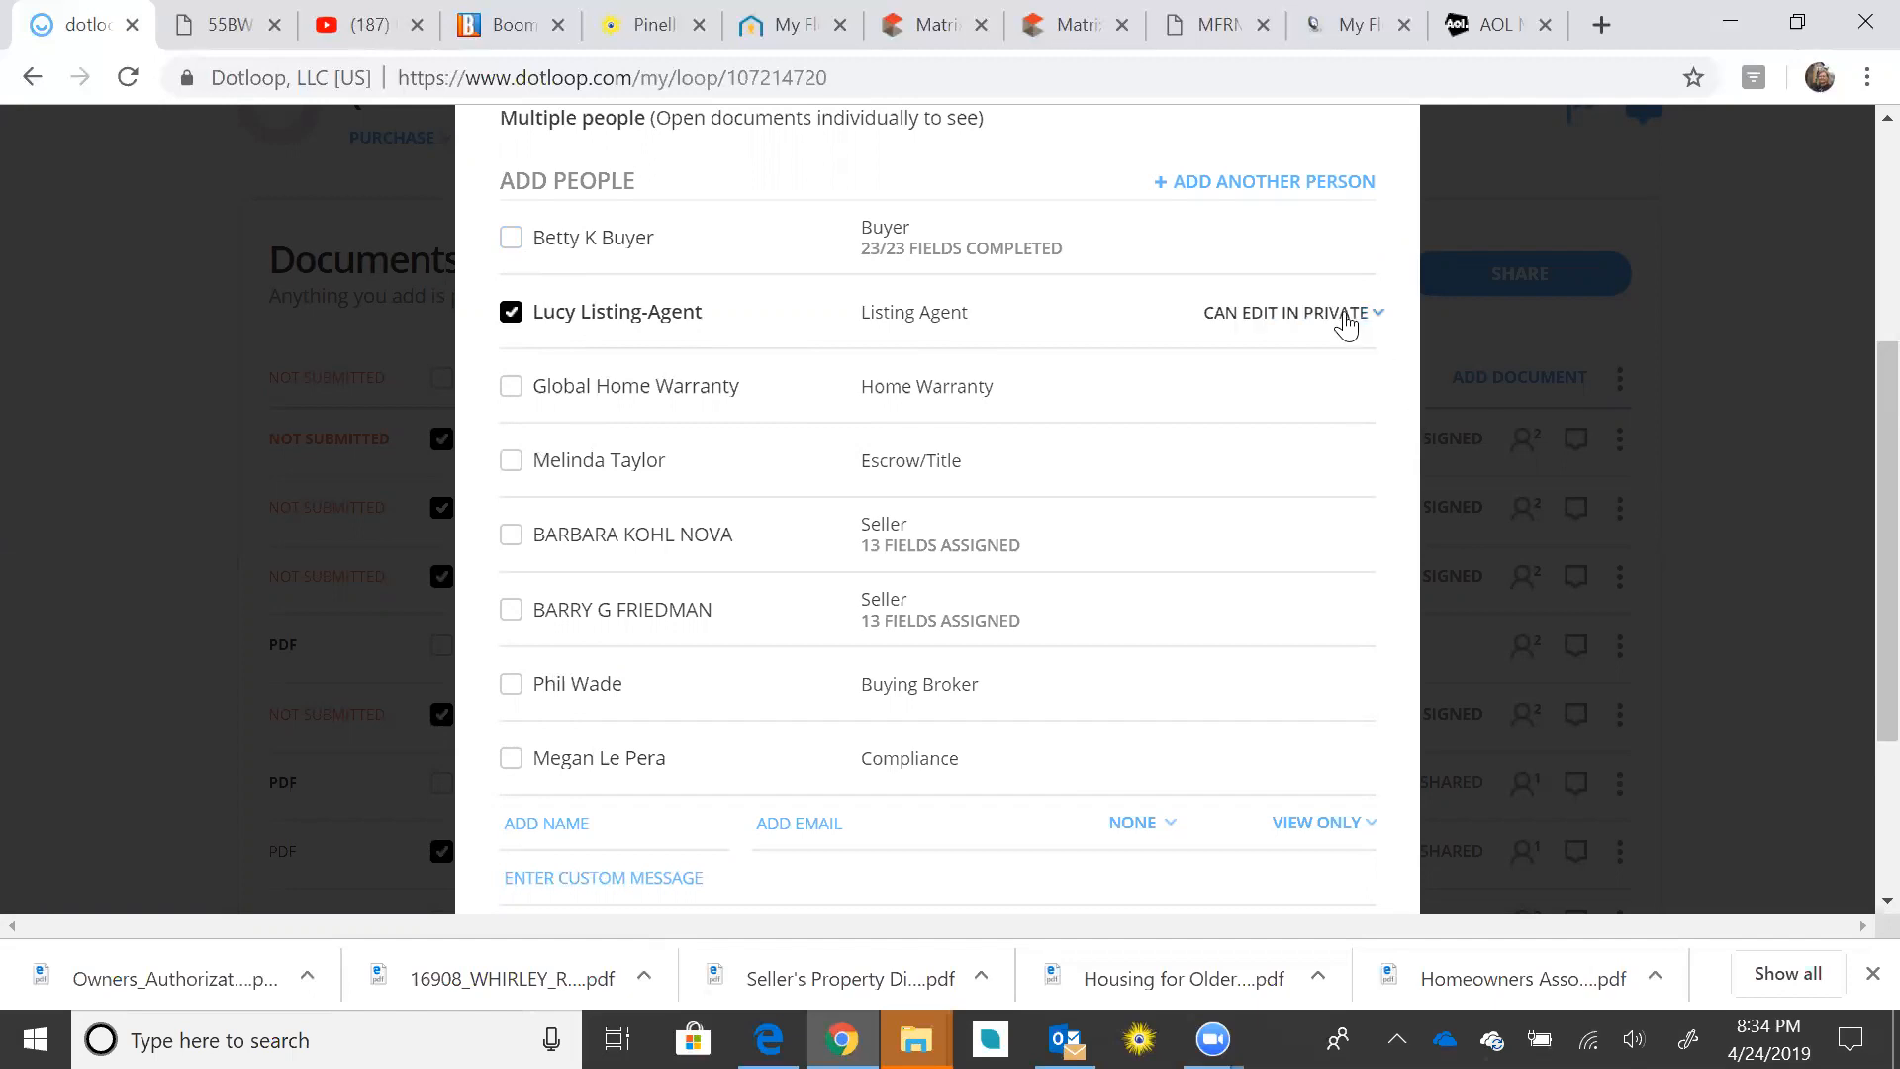
{"action": "left_click", "coordinate": [1344, 324]}
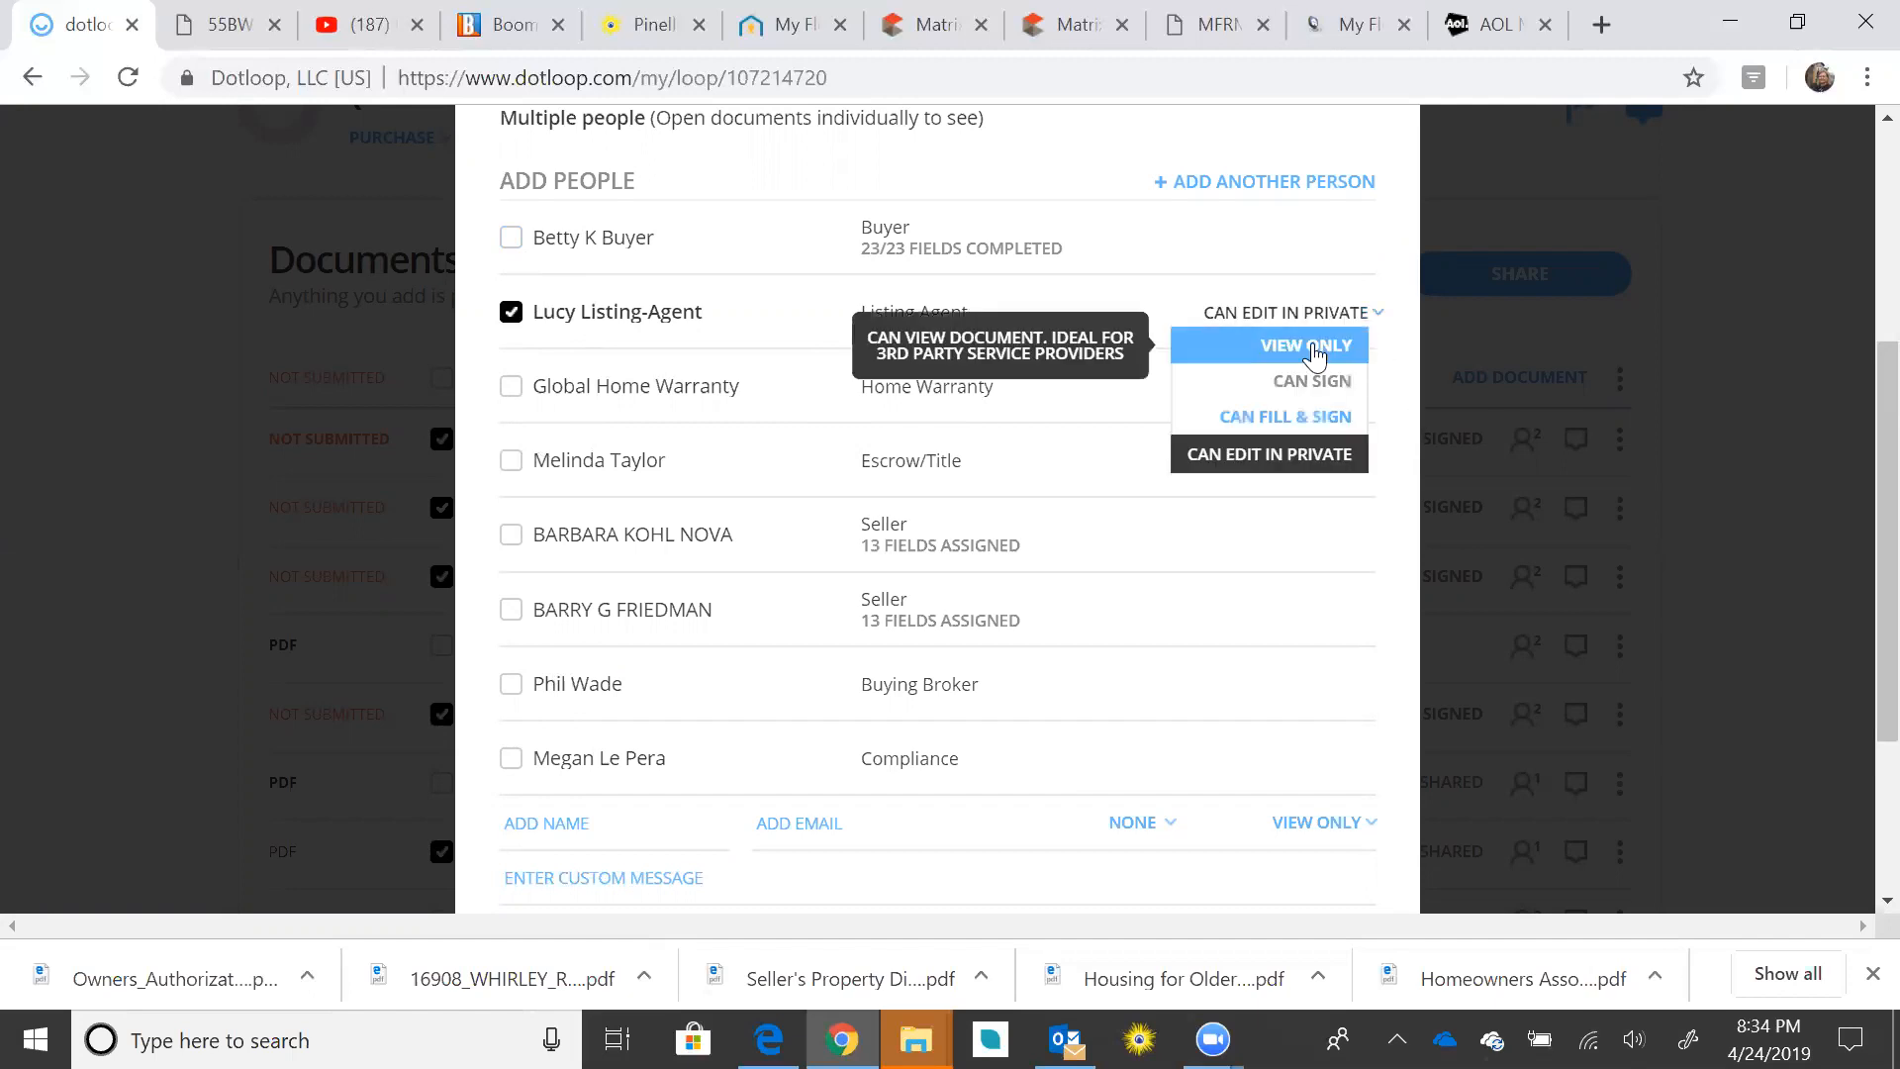
{"action": "left_click", "coordinate": [1314, 346]}
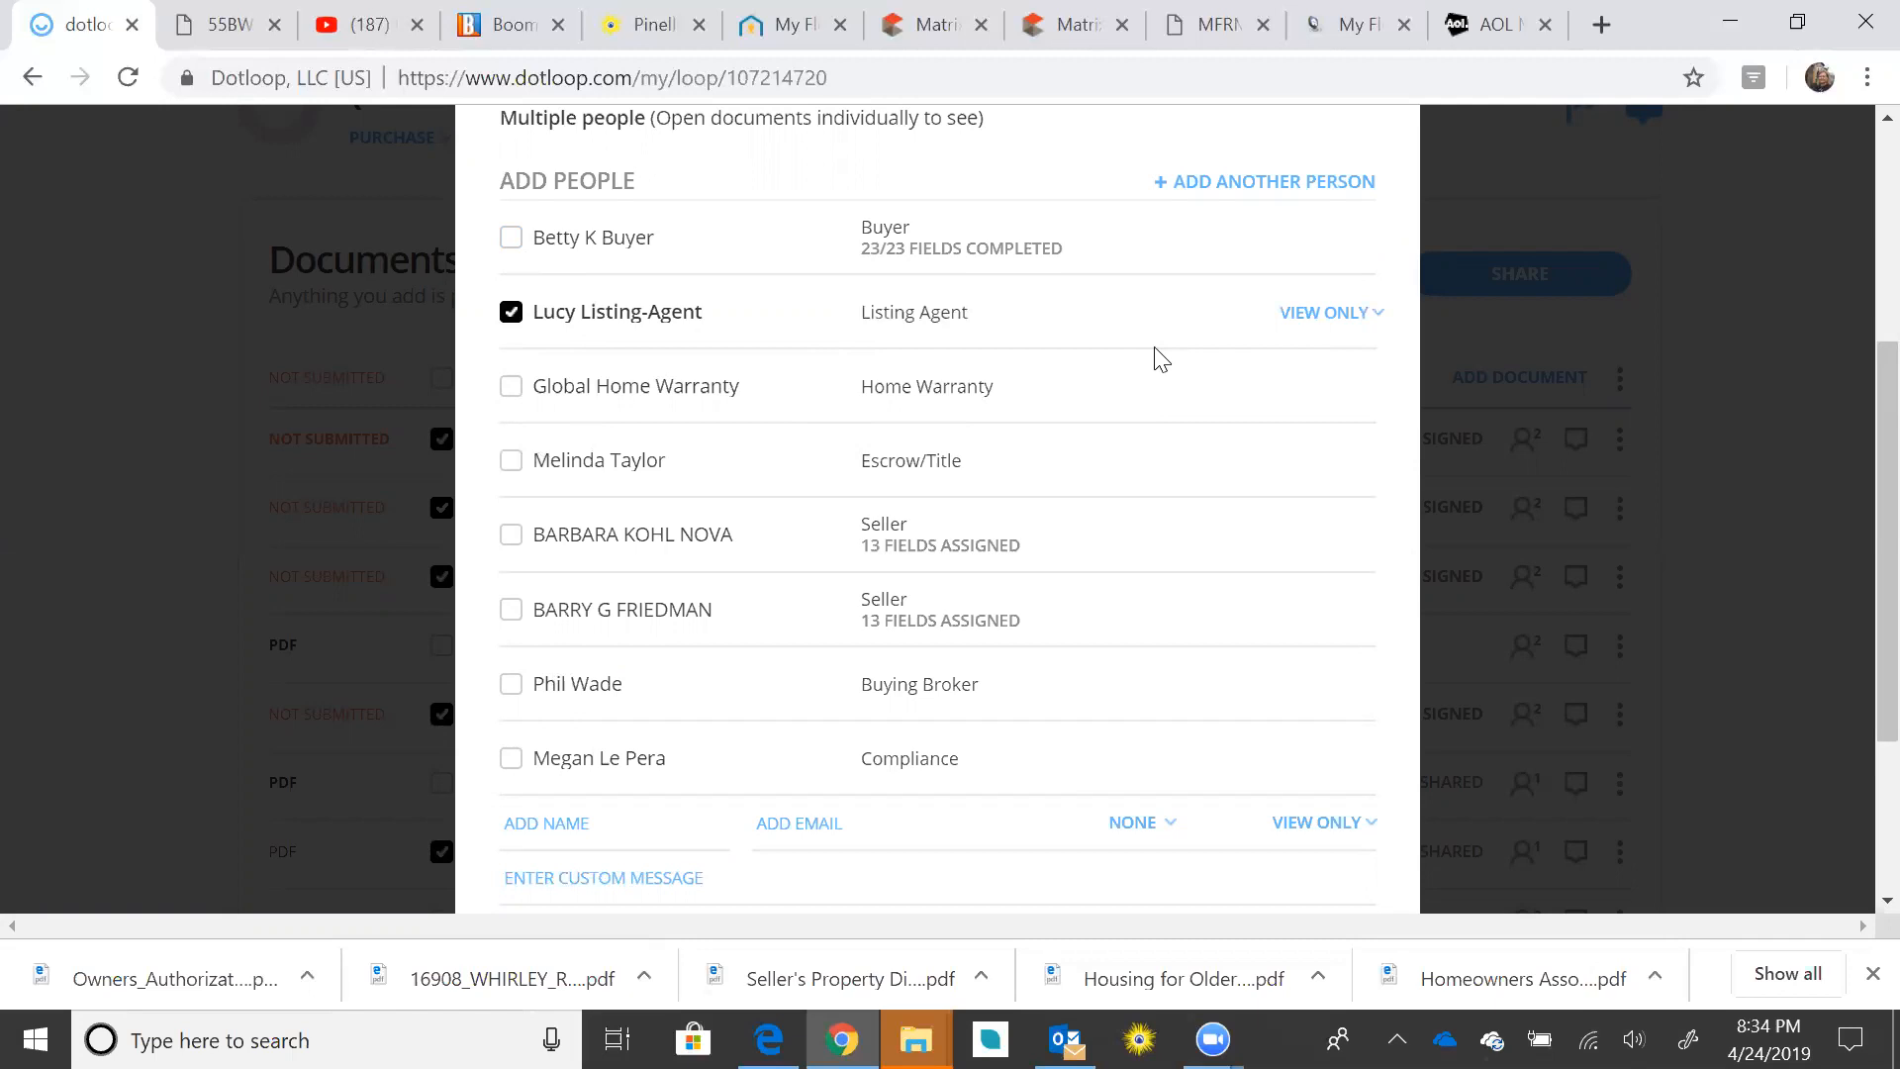
{"action": "scroll", "coordinate": [1046, 428], "scroll_direction": "down", "scroll_amount": 2}
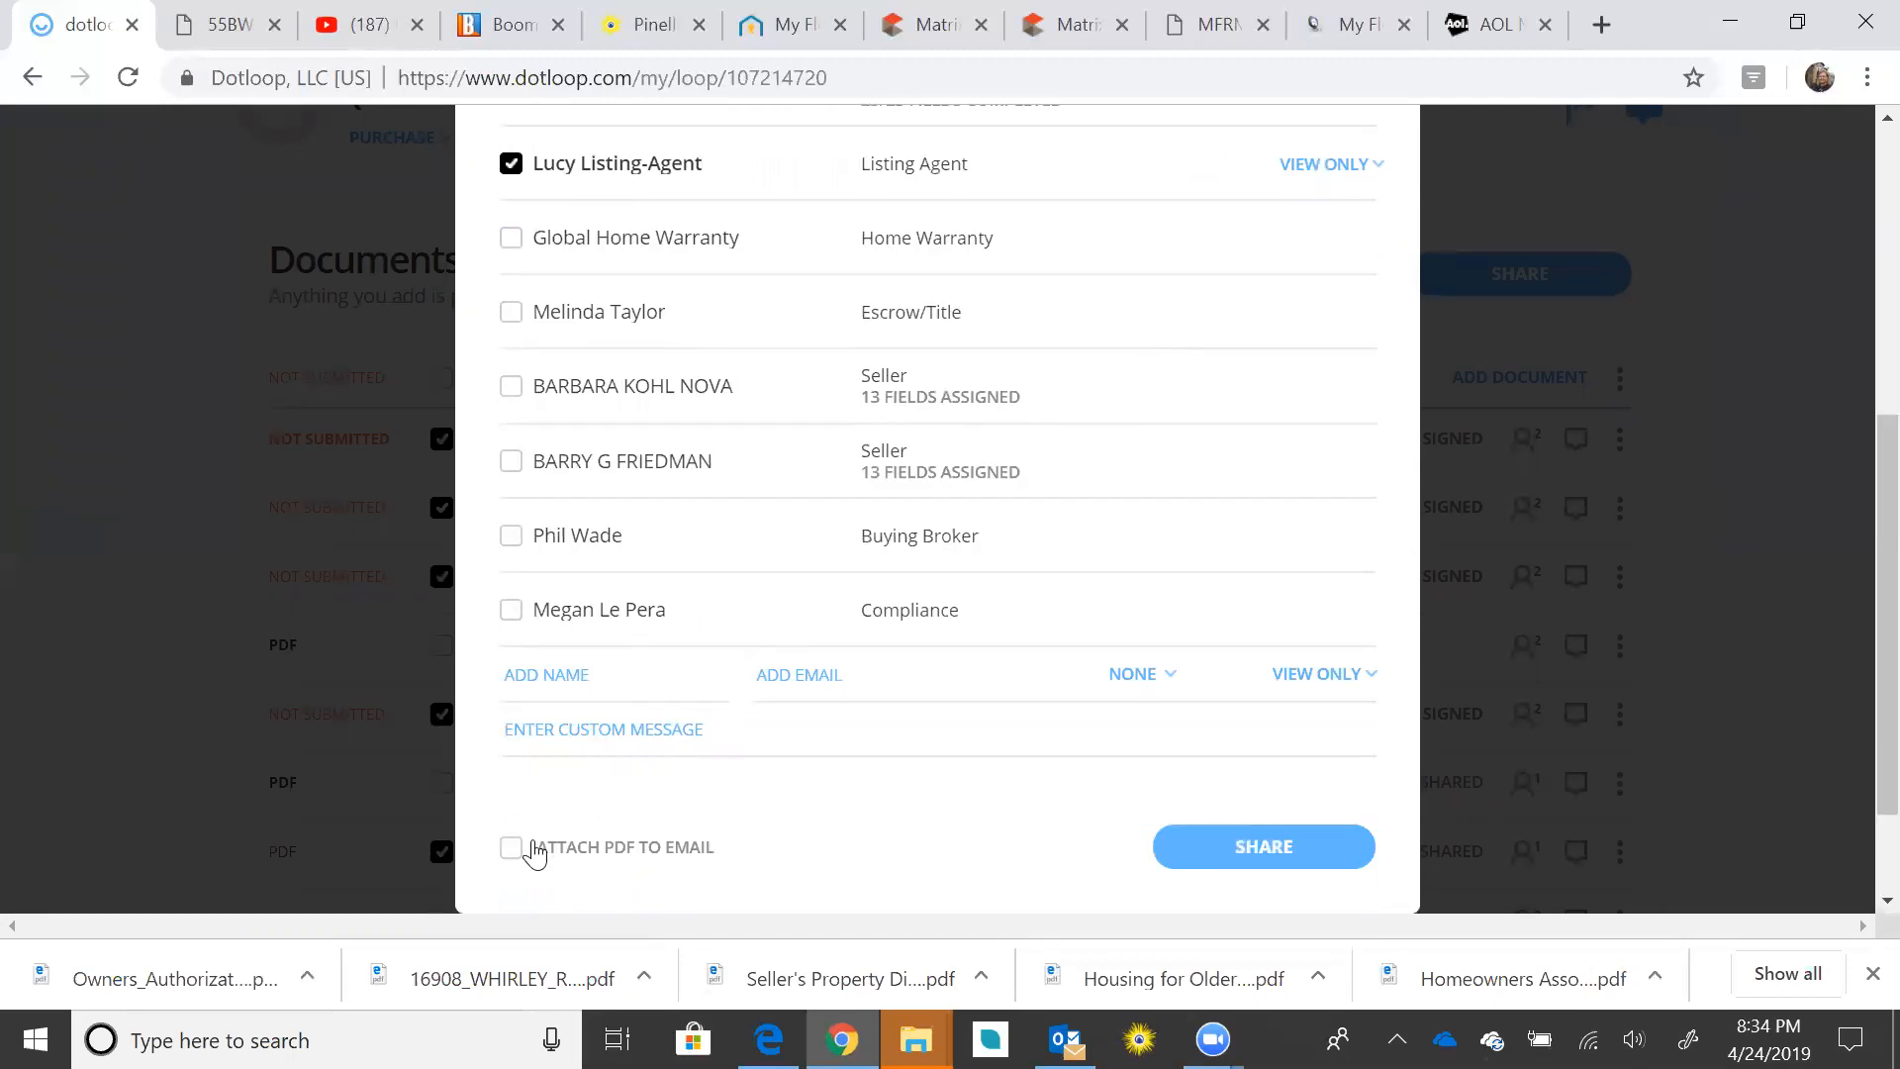
{"action": "left_click", "coordinate": [515, 853]}
Step: Start the custom message 'Please find our offer attached', correcting 'out' to 'our'
{"action": "left_click", "coordinate": [574, 740]}
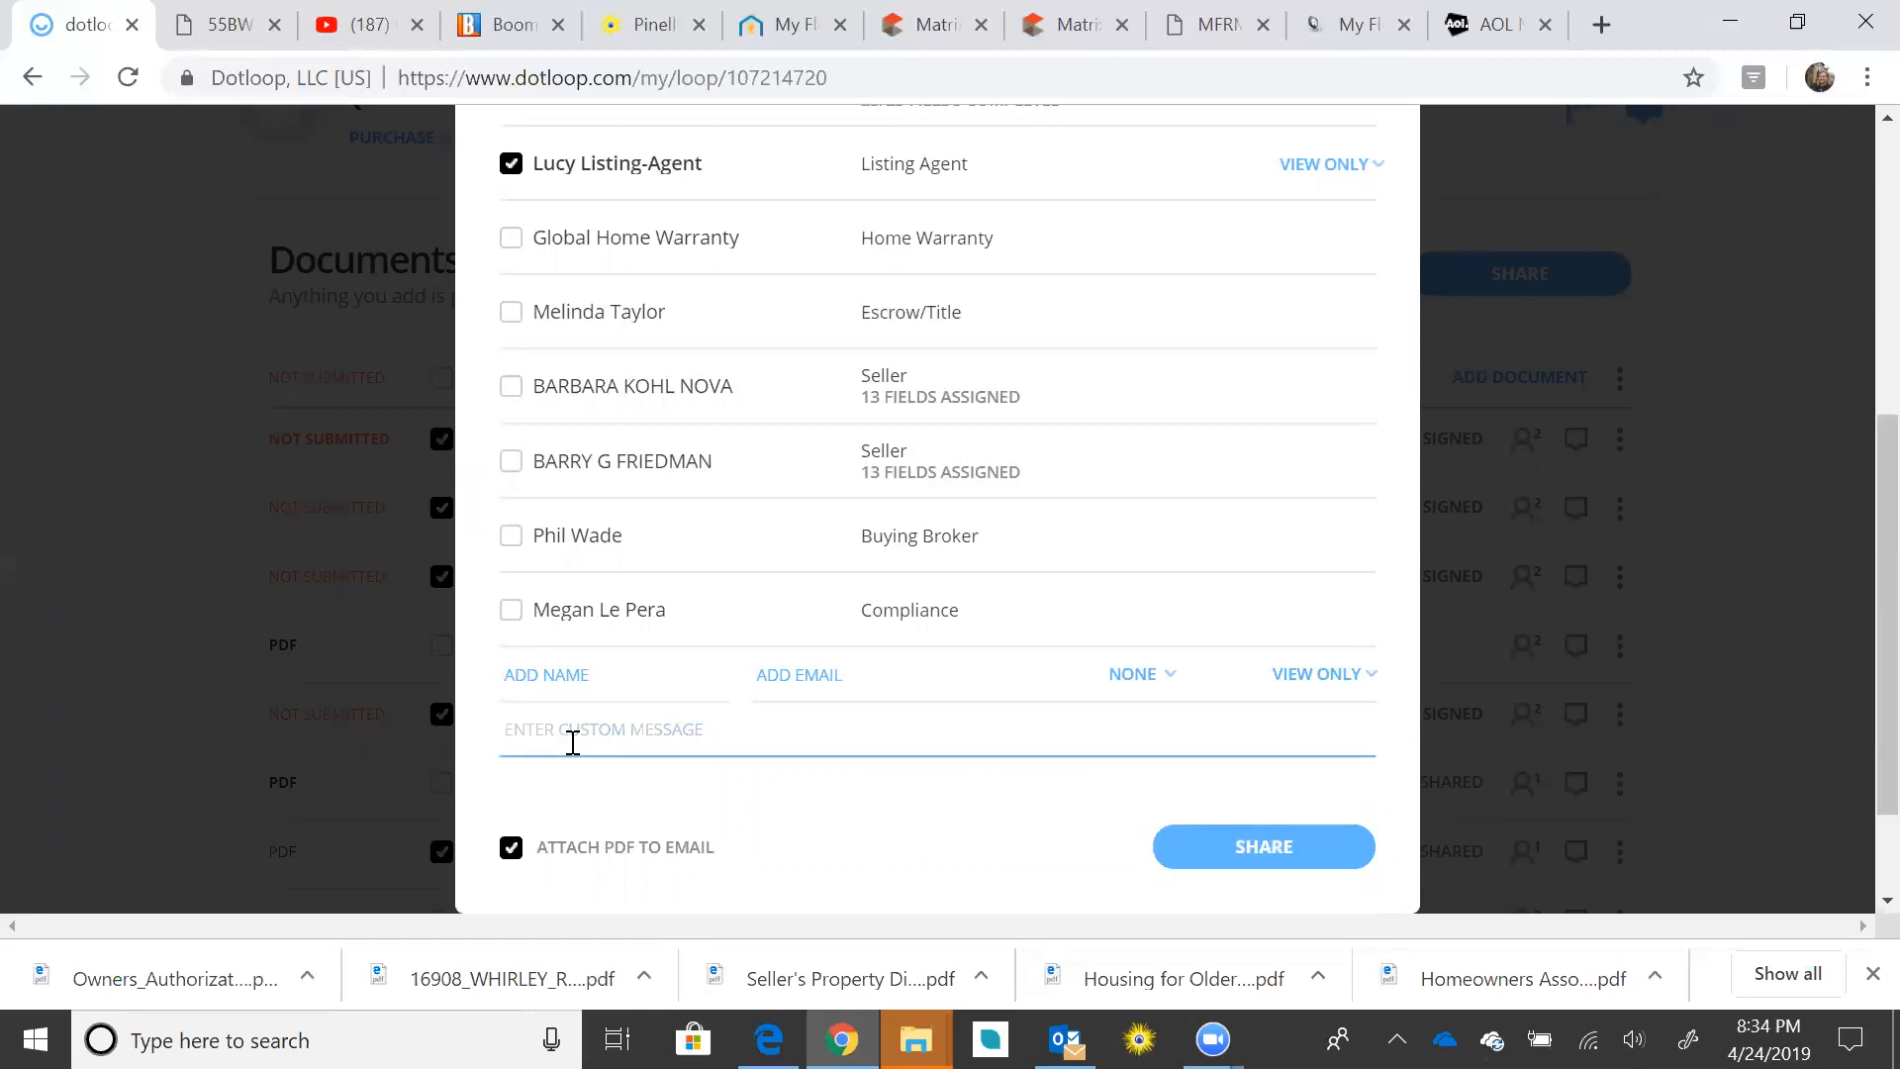
{"action": "type", "text": "Please fi"}
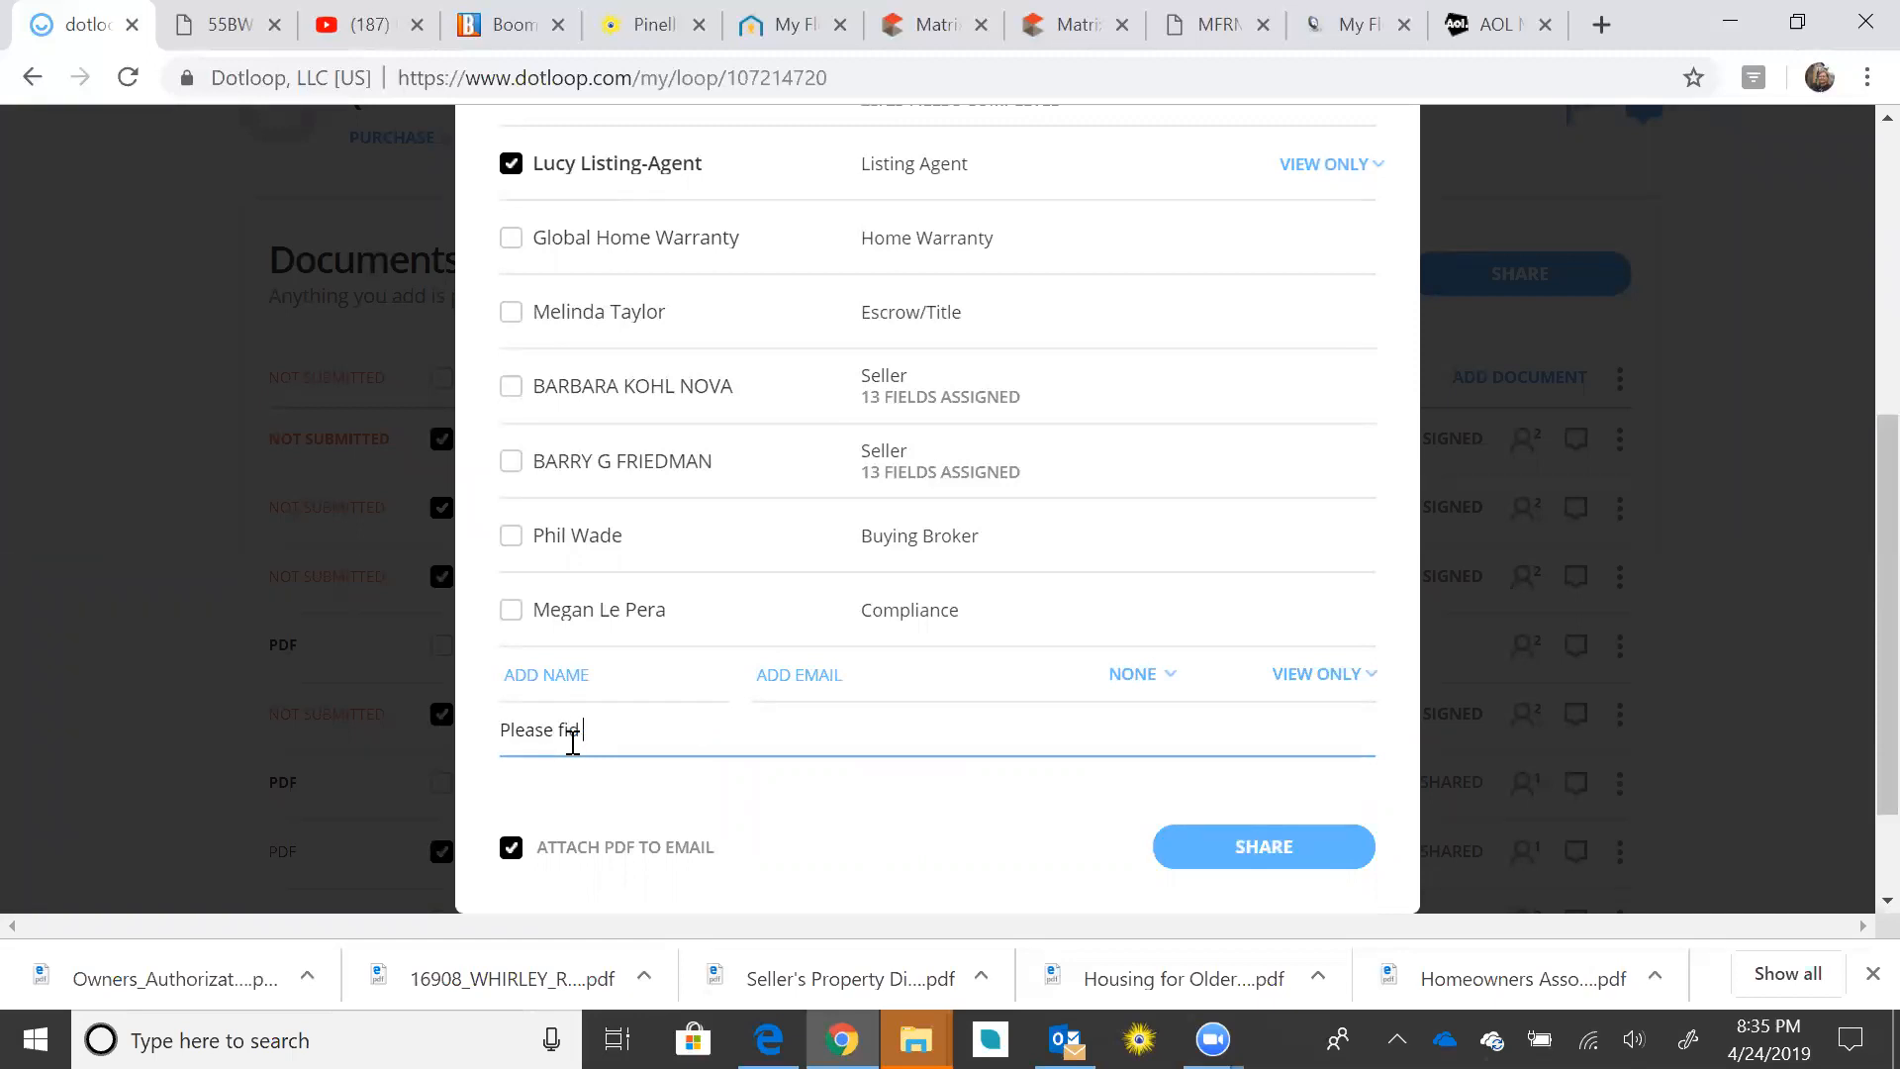
{"action": "type", "text": "nd out offer attached."}
{"action": "left_click", "coordinate": [624, 726]}
{"action": "key", "text": "BackSpace"}
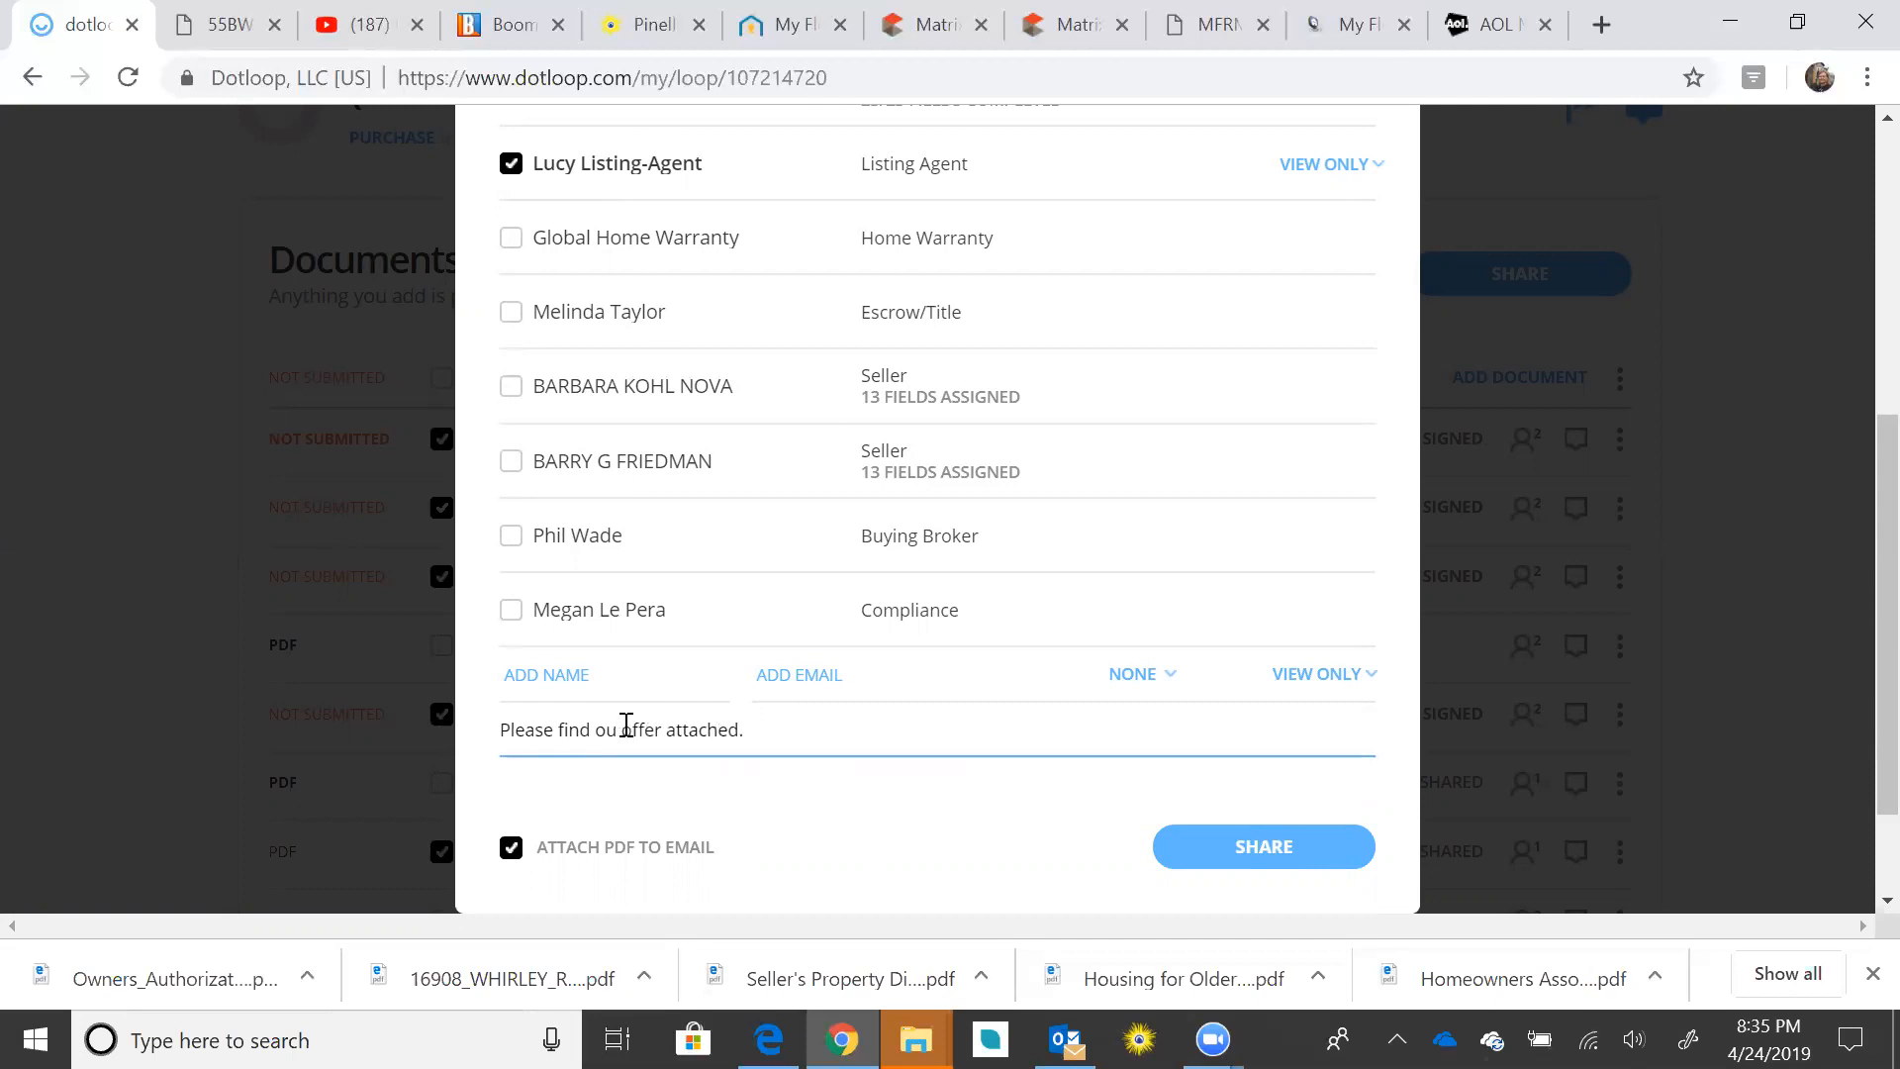
{"action": "type", "text": "r"}
{"action": "left_click", "coordinate": [789, 726]}
Step: Add that the buyer is well qualified, presents a strong offer, and to call with questions
{"action": "type", "text": "M"}
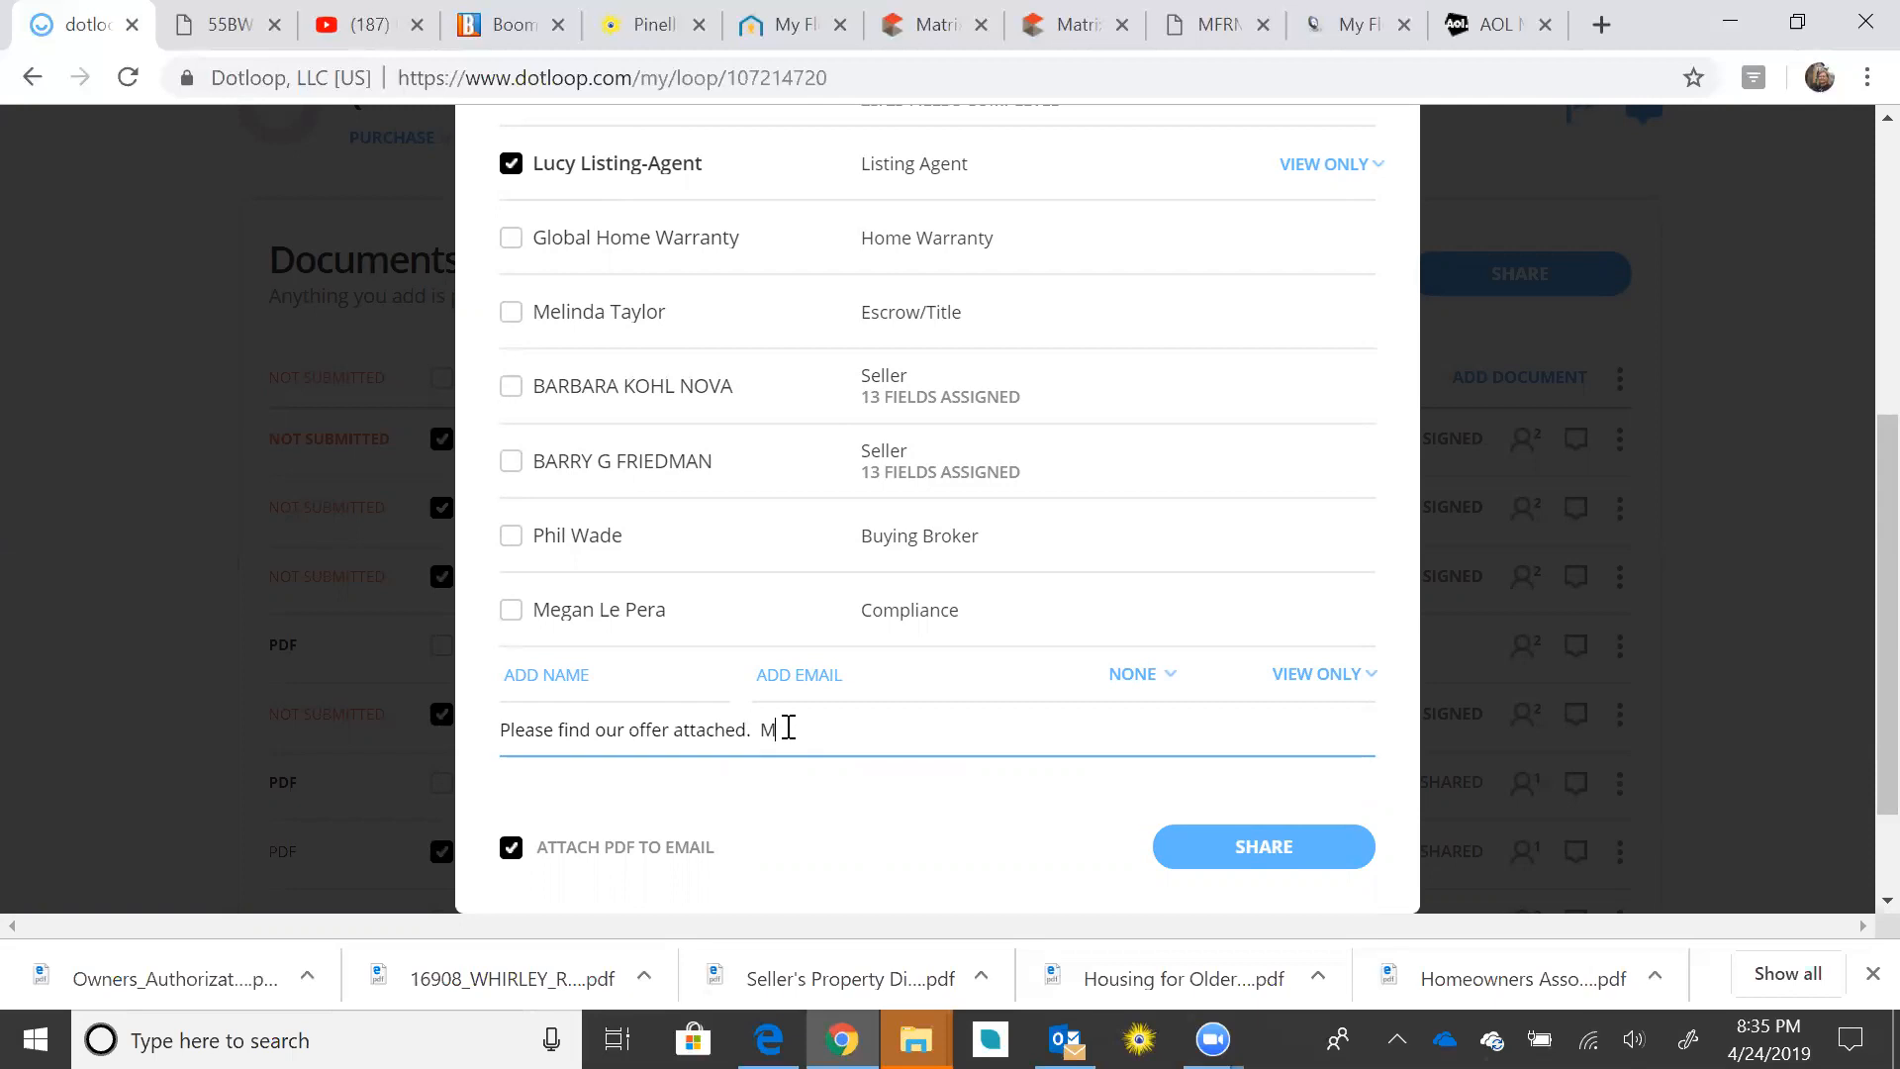
{"action": "type", "text": "y buyer"}
{"action": "key", "text": "BackSpace"}
{"action": "key", "text": "BackSpace"}
{"action": "key", "text": "BackSpace"}
{"action": "key", "text": "BackSpace"}
{"action": "key", "text": "BackSpace"}
{"action": "type", "text": "as you can see"}
{"action": "key", "text": "BackSpace"}
{"action": "key", "text": "BackSpace"}
{"action": "key", "text": "BackSpace"}
{"action": "key", "text": "BackSpace"}
{"action": "key", "text": "BackSpace"}
{"action": "key", "text": "BackSpace"}
{"action": "key", "text": "BackSpace"}
{"action": "key", "text": "BackSpace"}
{"action": "type", "text": "As you see, my buye ris"}
{"action": "key", "text": "BackSpace"}
{"action": "key", "text": "BackSpace"}
{"action": "type", "text": "well qualifies"}
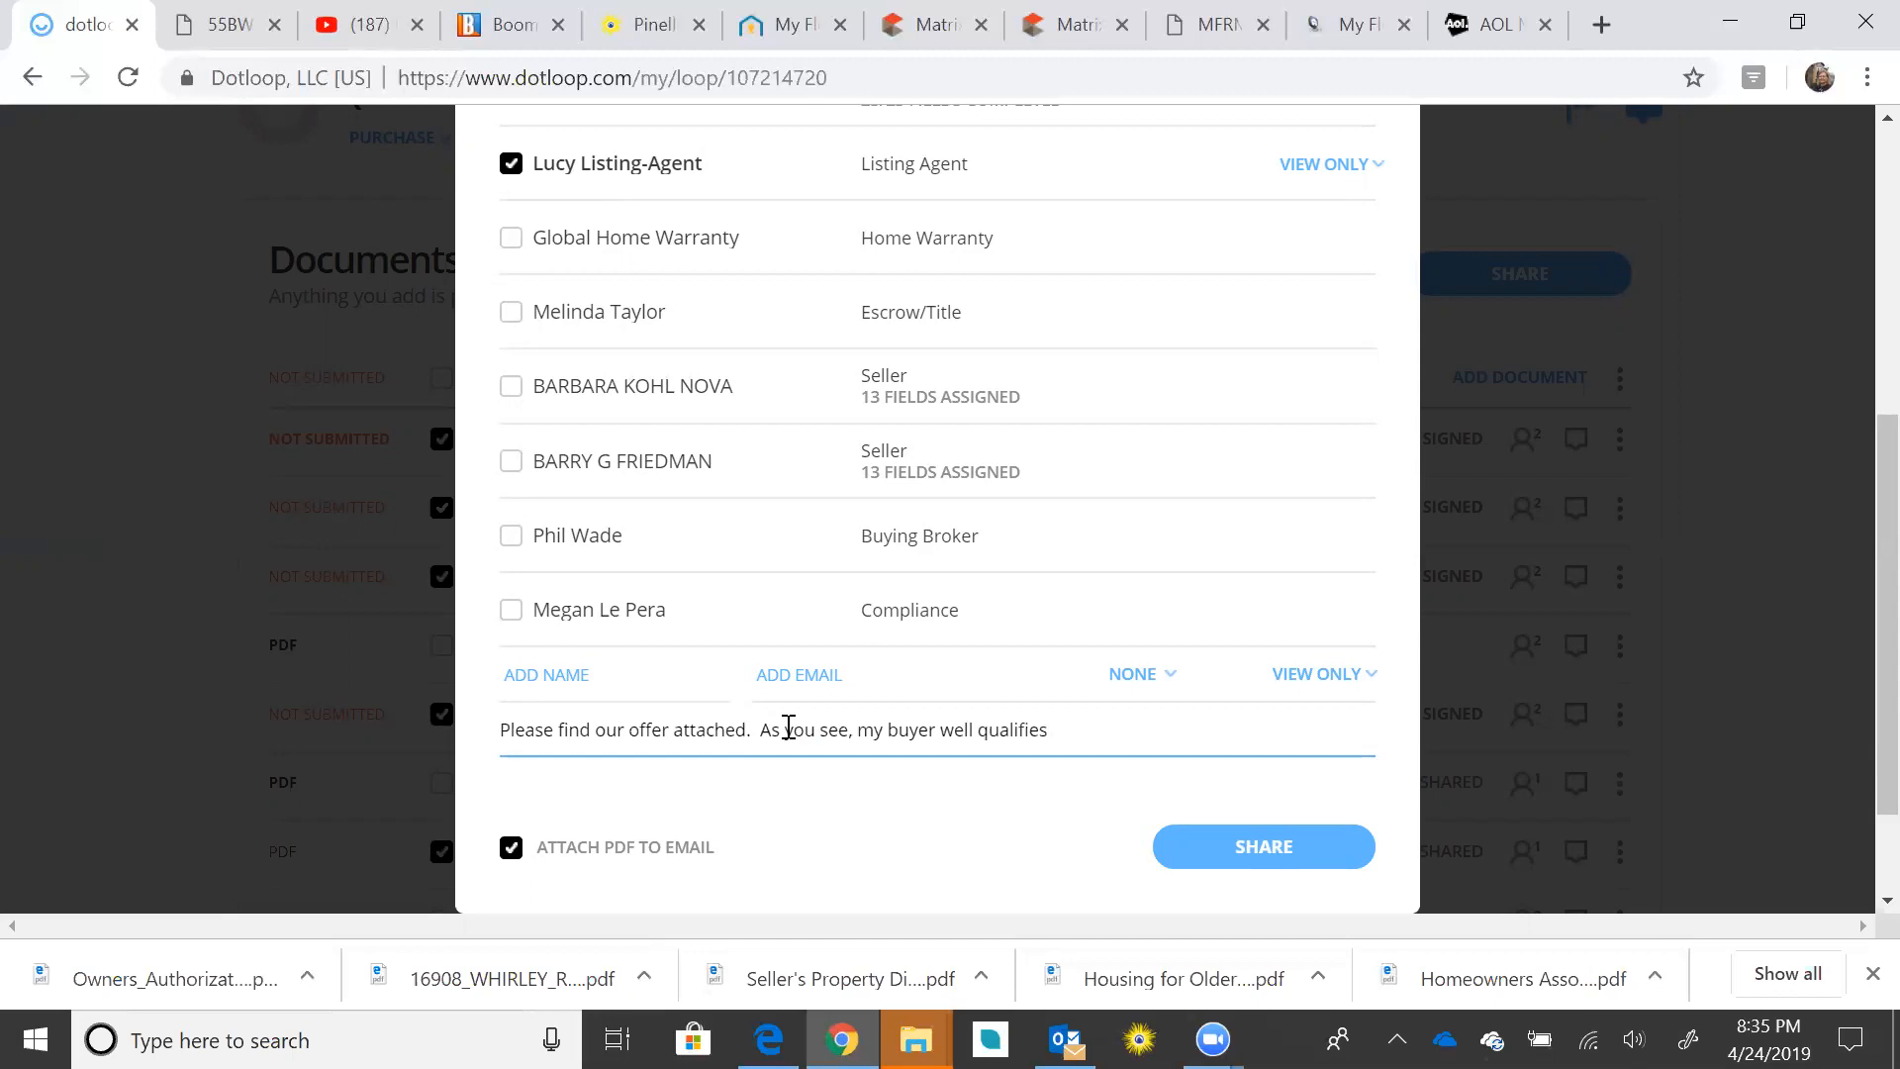
{"action": "type", "text": " and and is pleased to present you wit"}
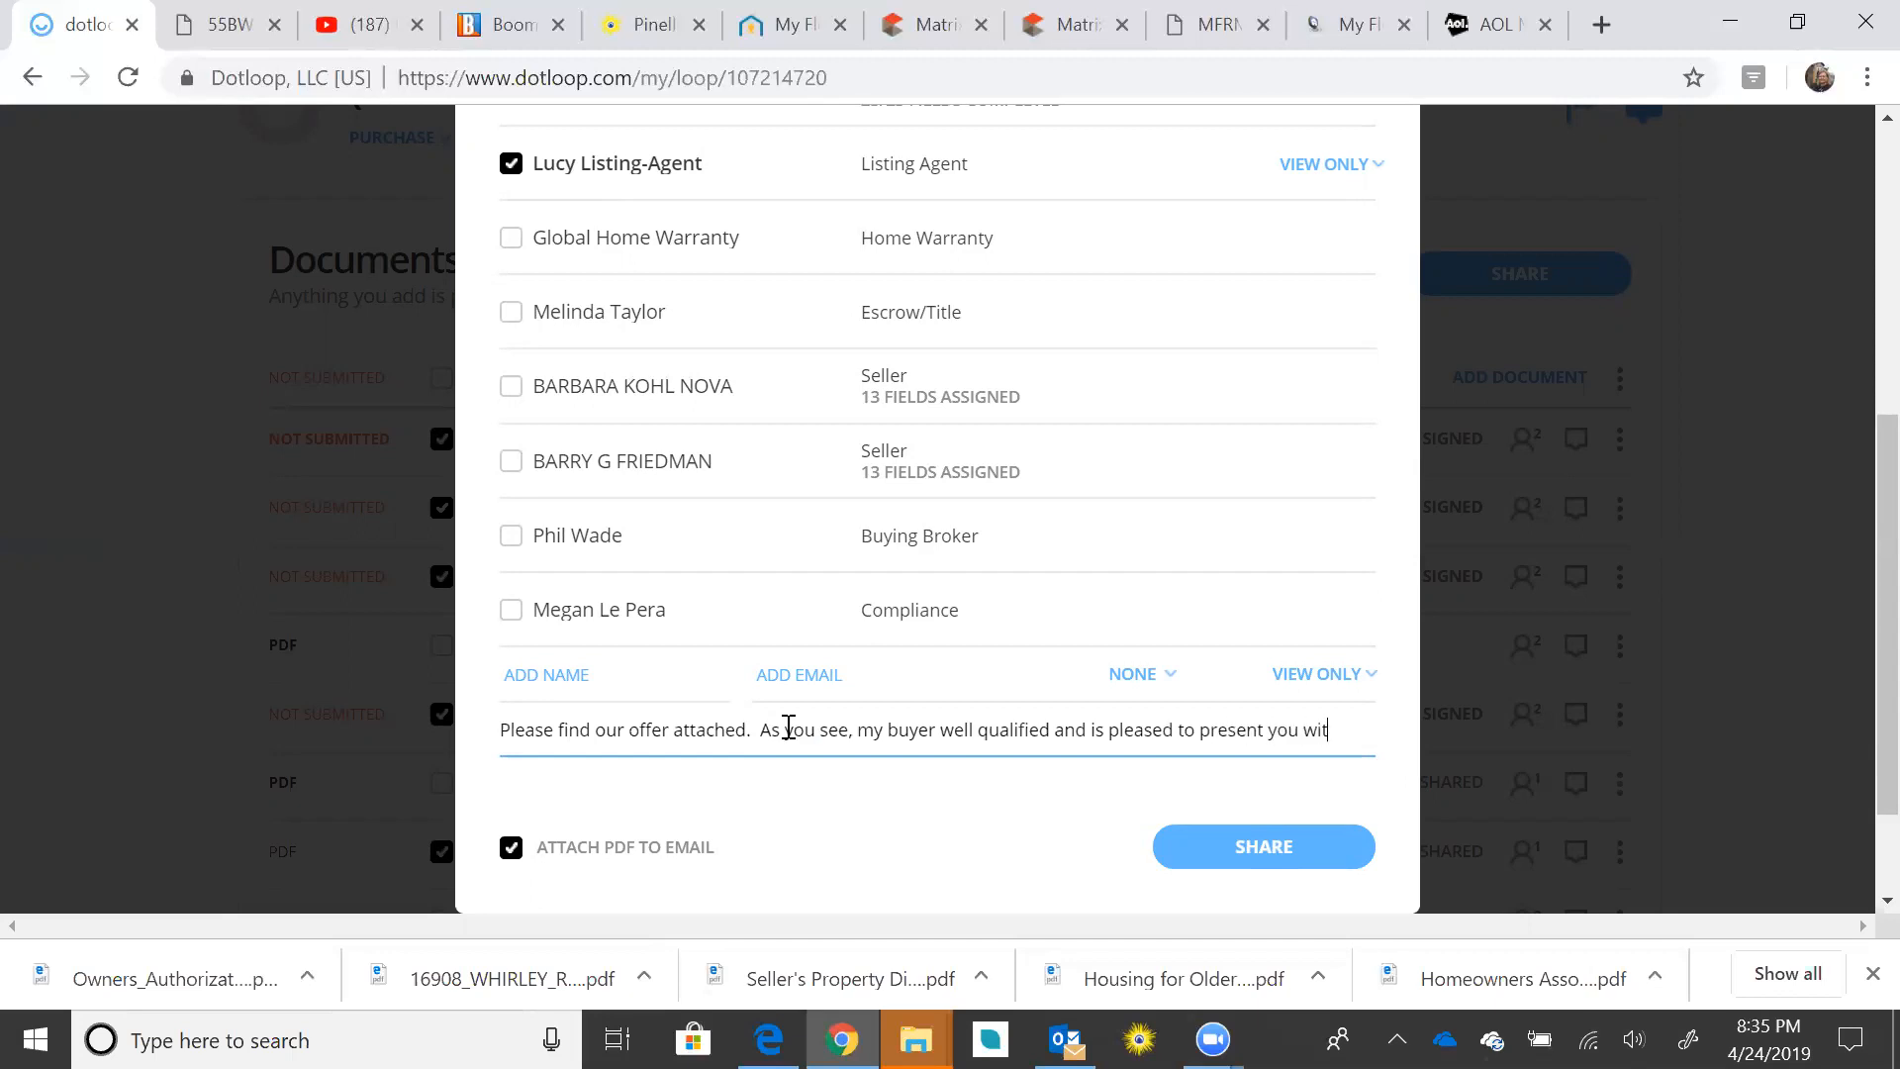
{"action": "type", "text": "h a stro"}
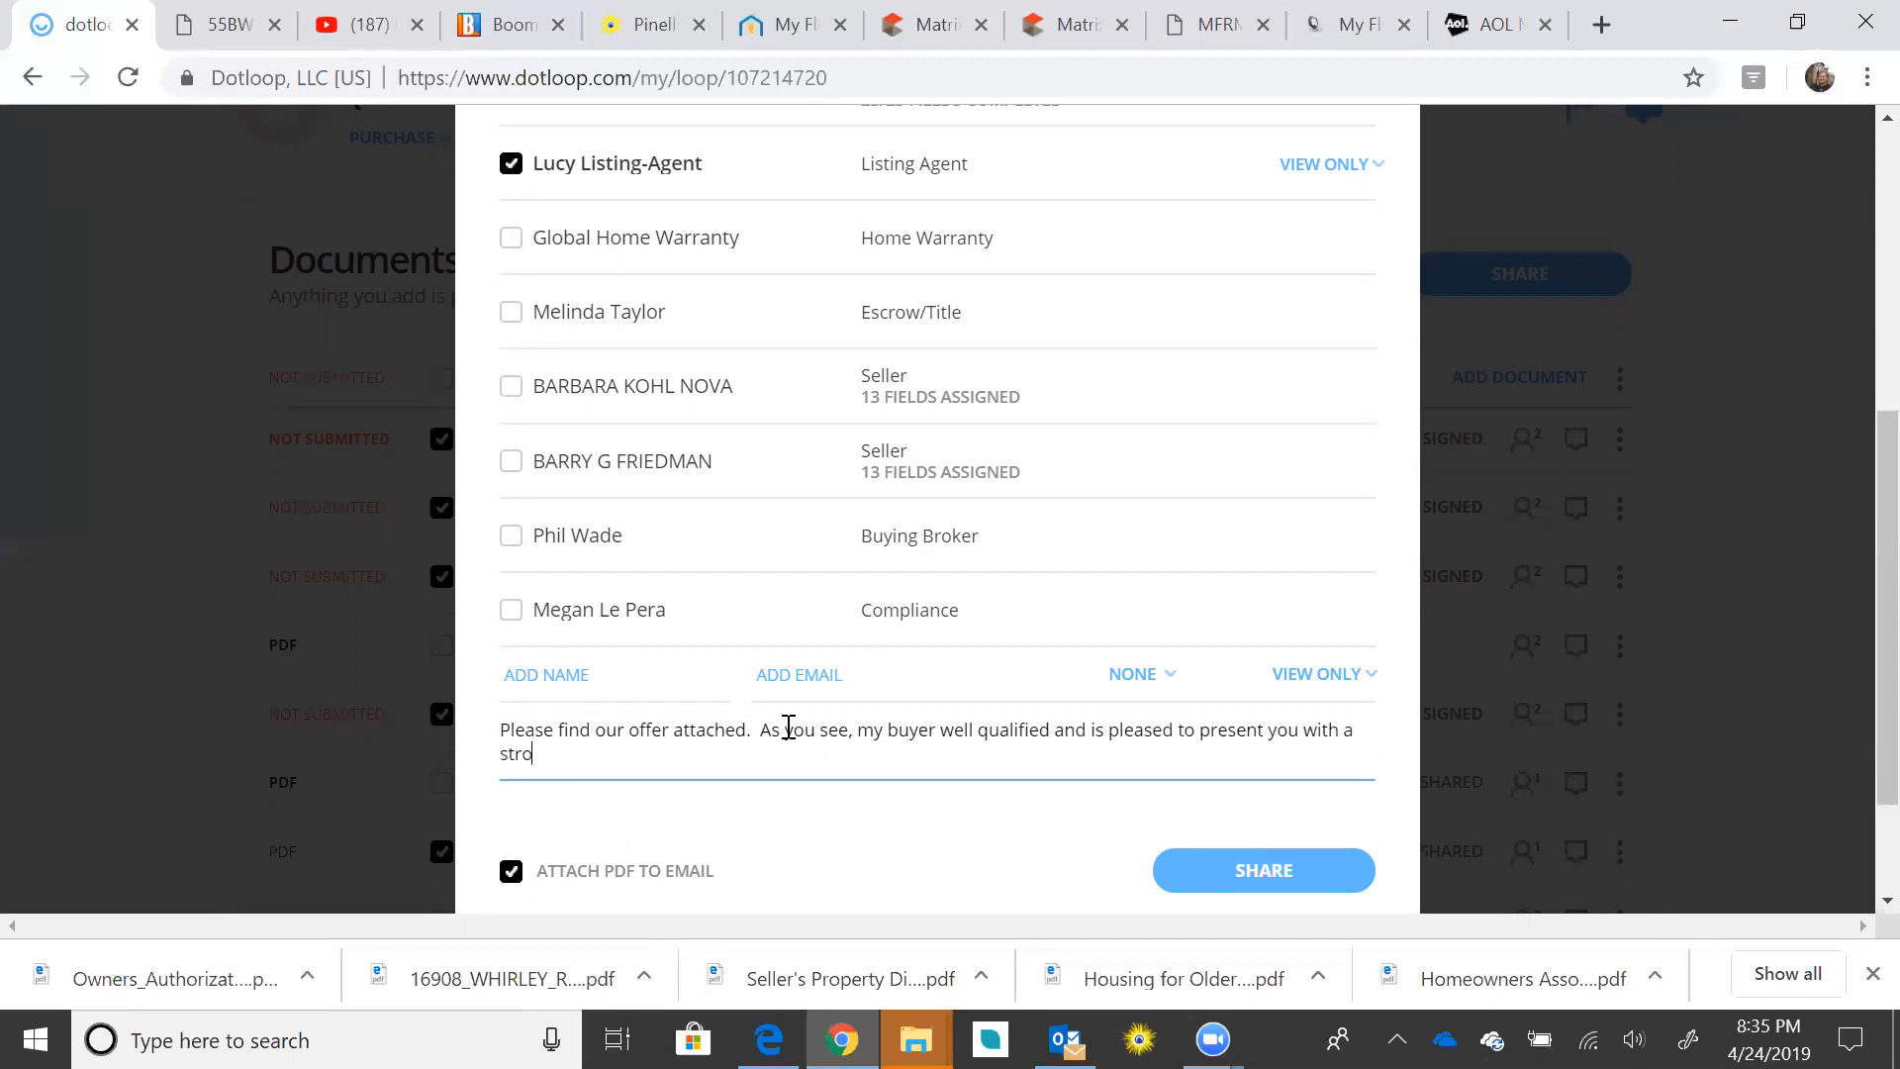
{"action": "type", "text": "ng offer.  Thank you for your time an"}
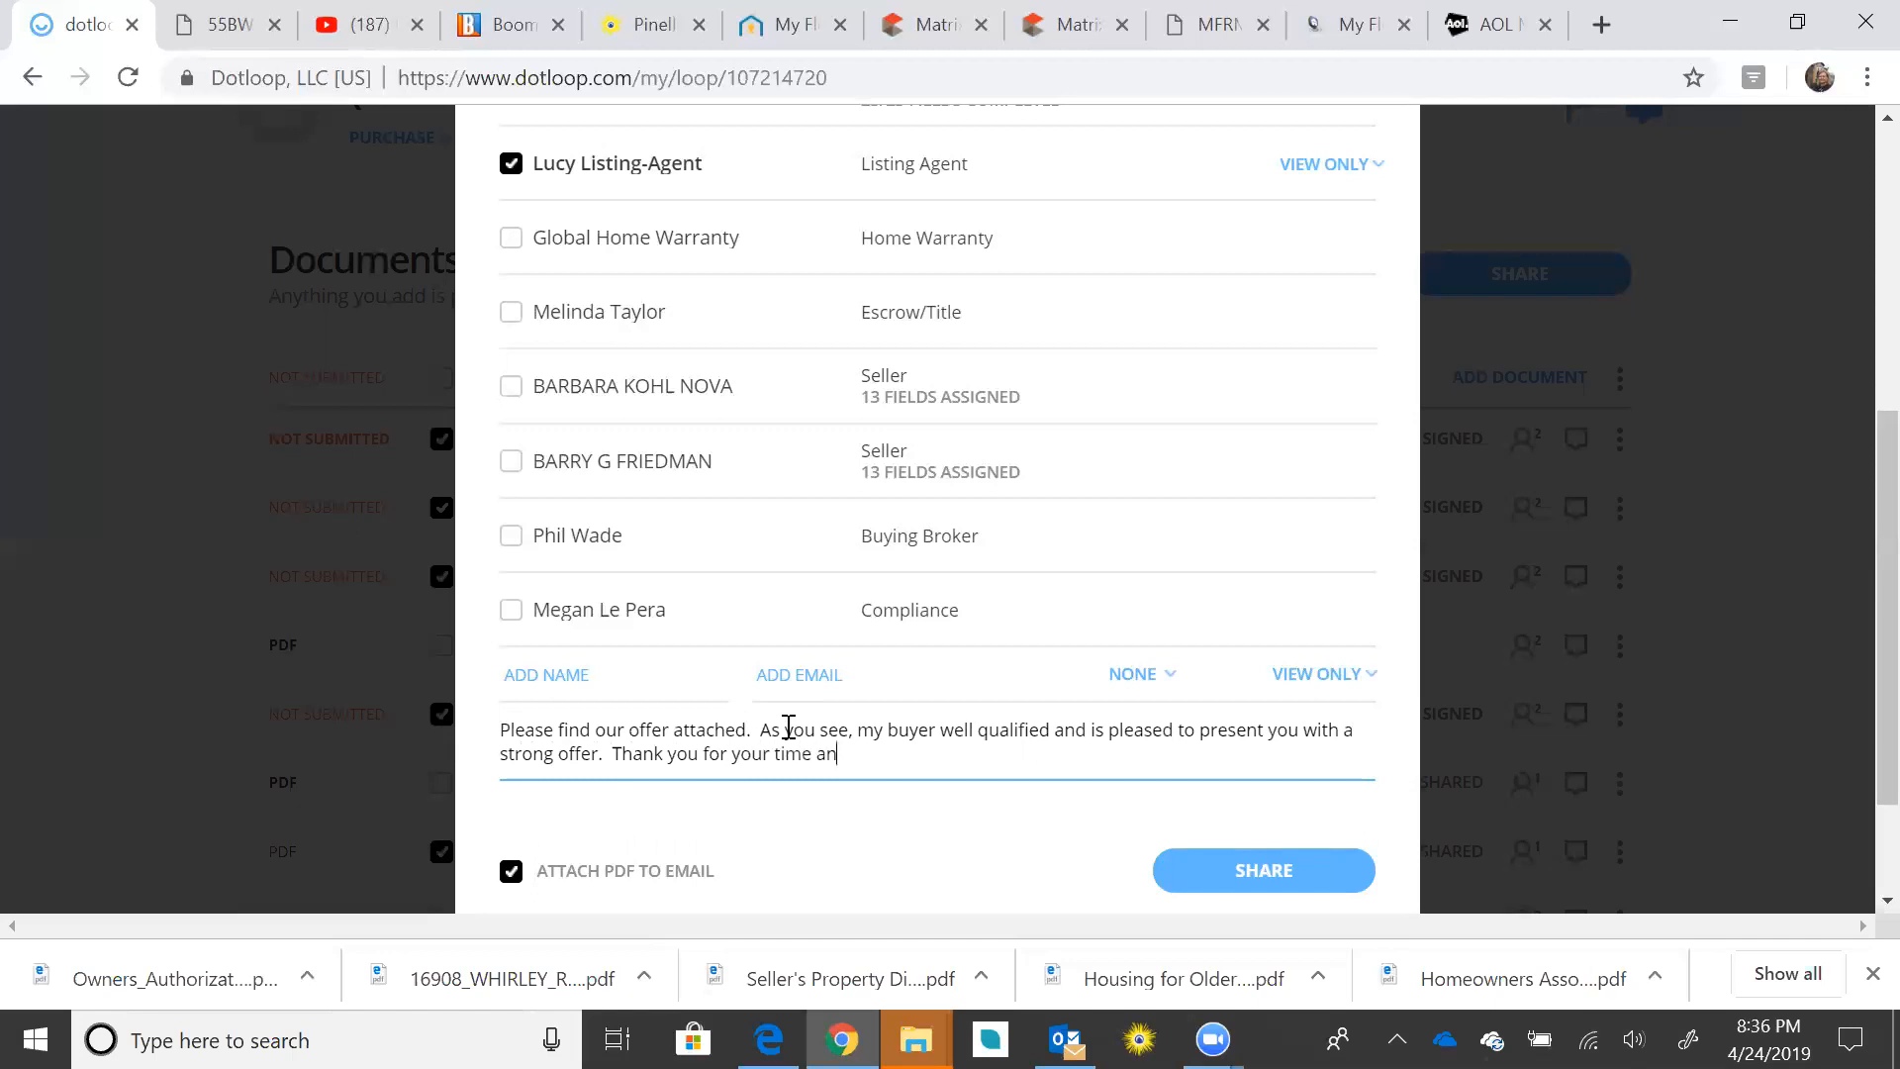
{"action": "type", "text": "d consideration. Please call me if you have questions."}
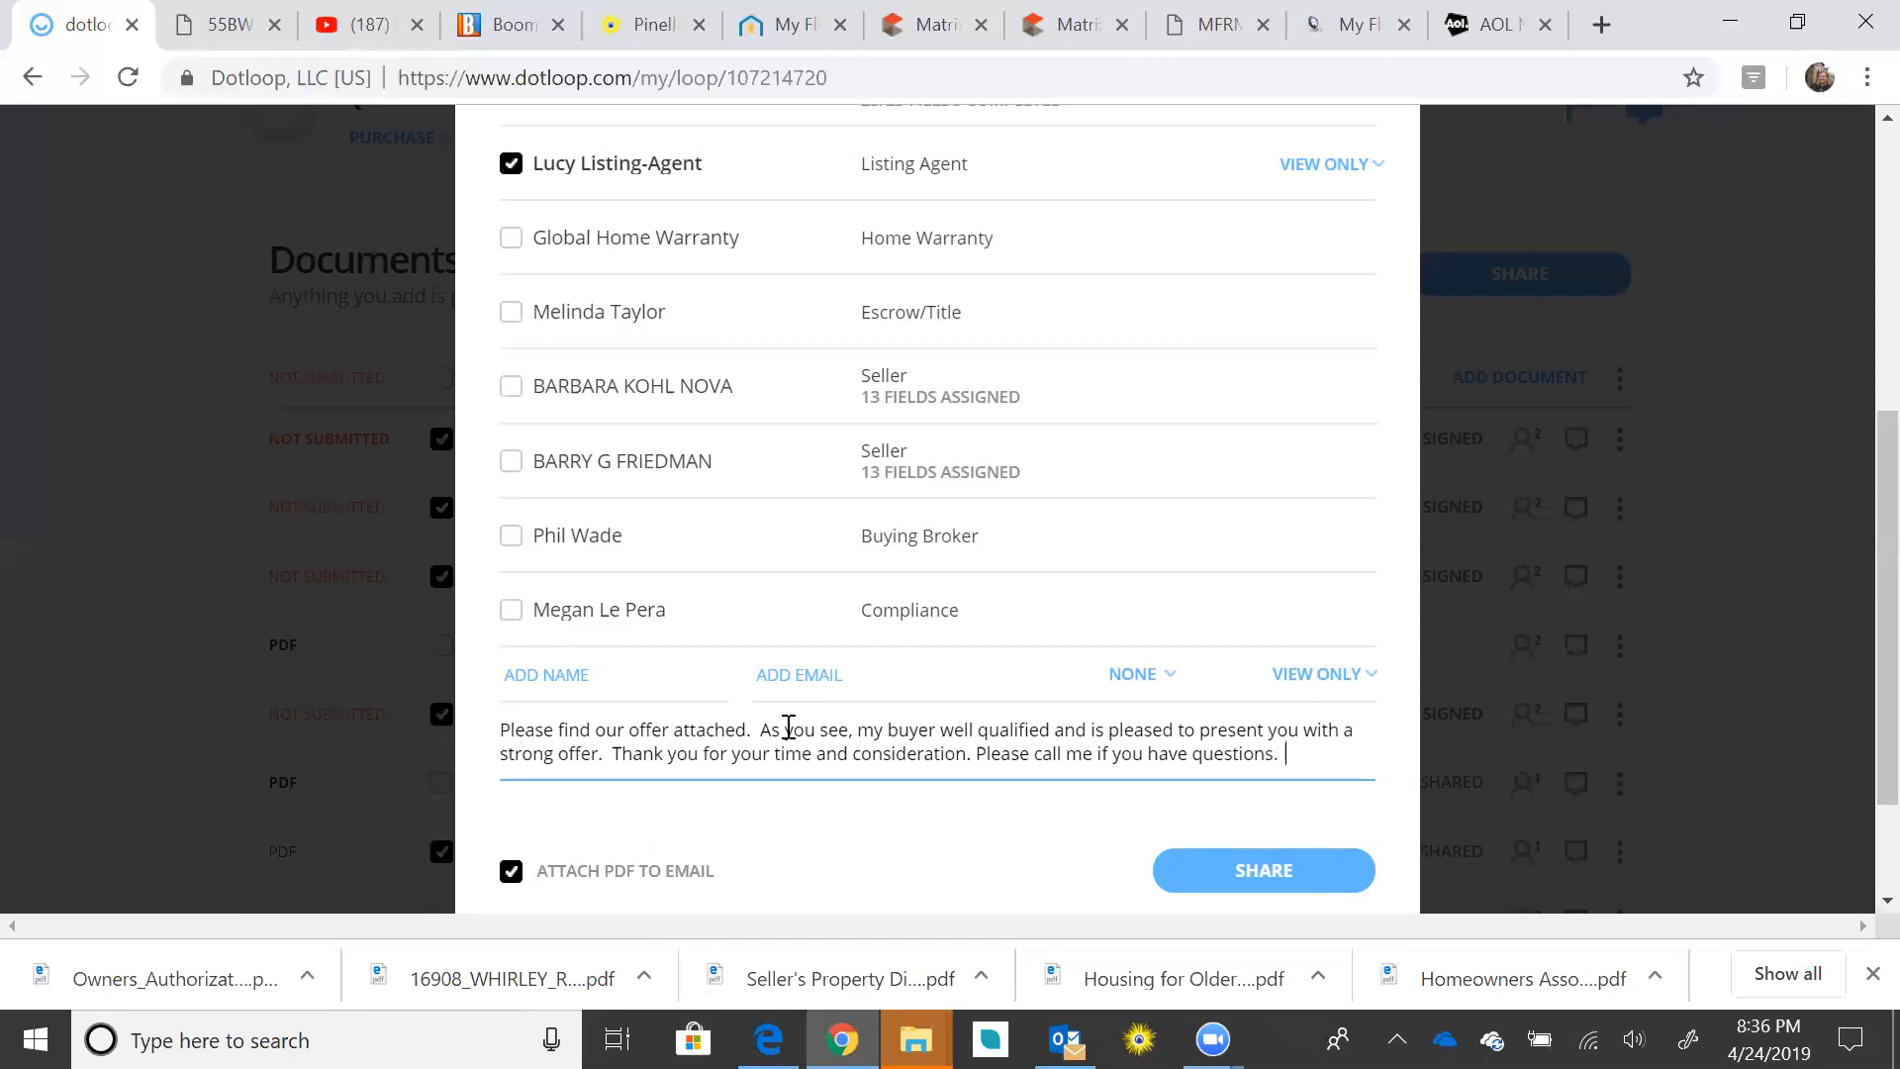
Step: Share the five documents view-only with PDFs attached and close the share window
{"action": "scroll", "coordinate": [994, 752], "scroll_direction": "down", "scroll_amount": 2}
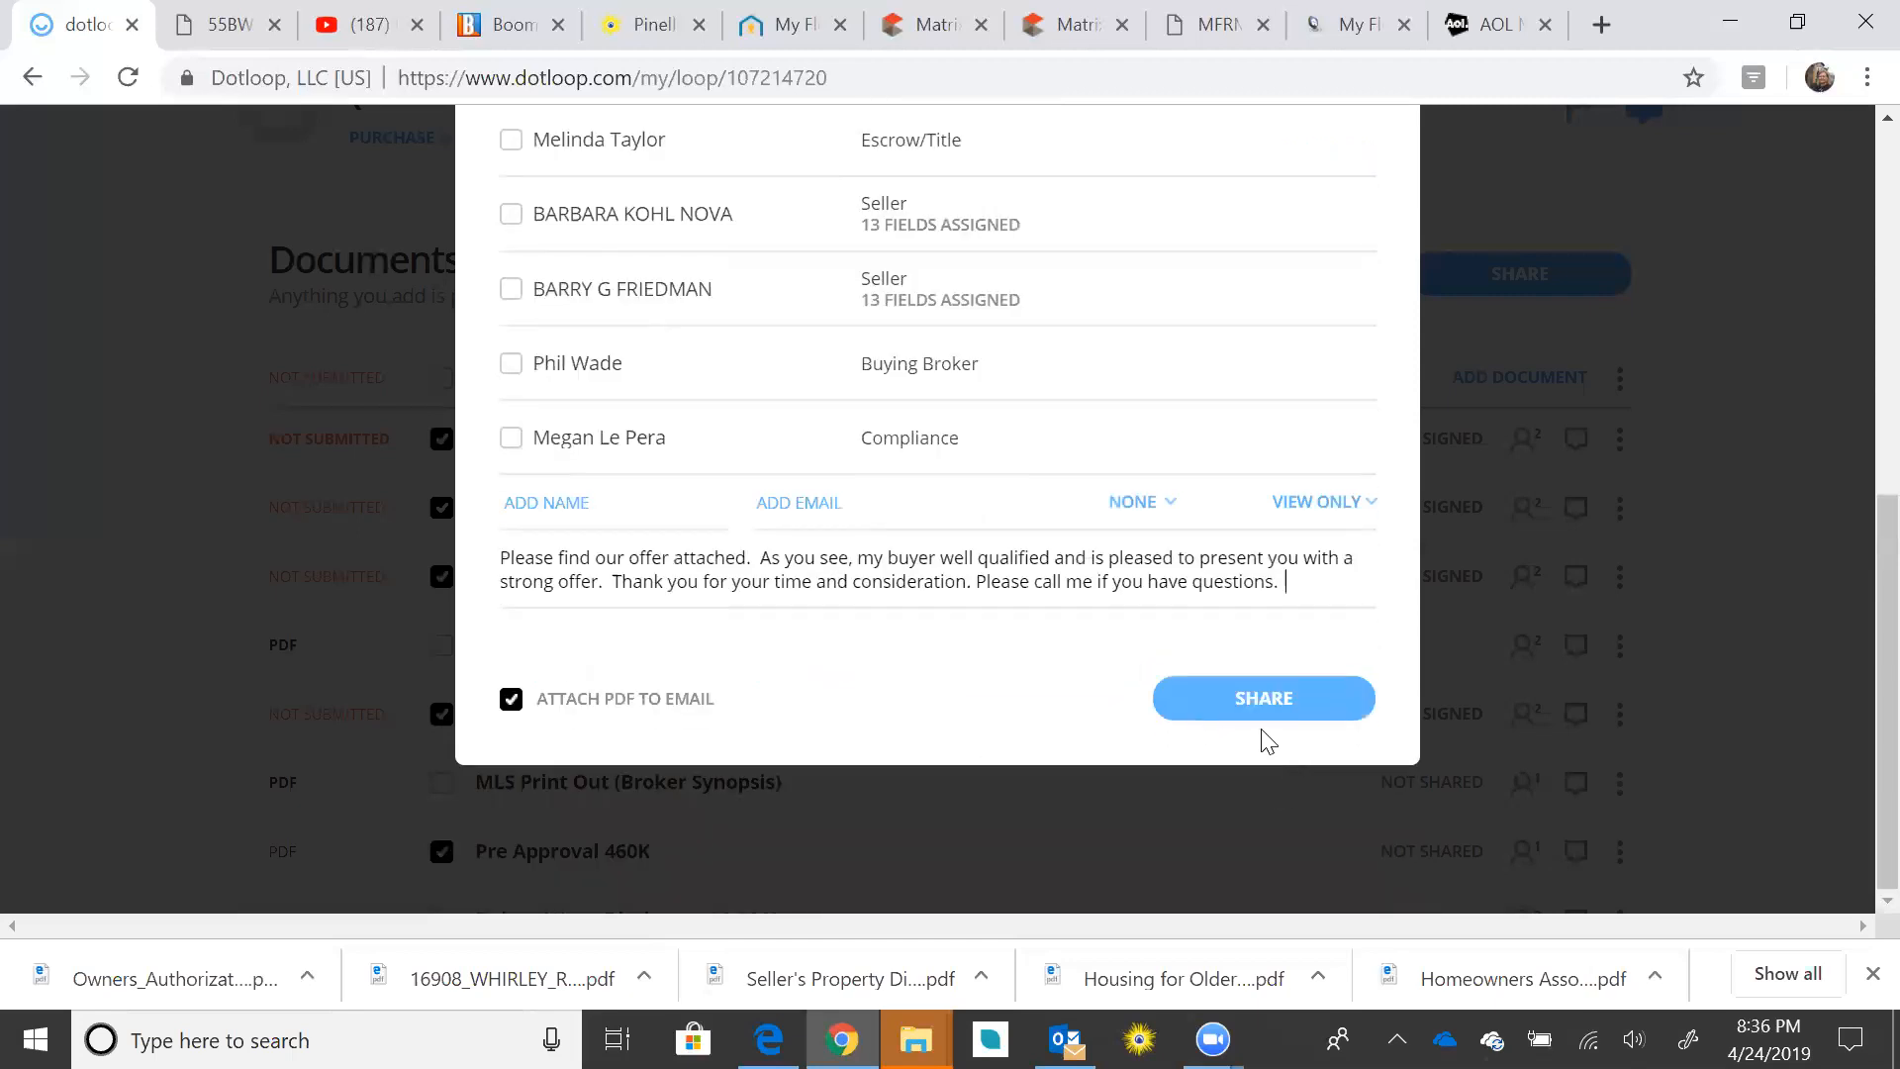
{"action": "left_click", "coordinate": [1246, 686]}
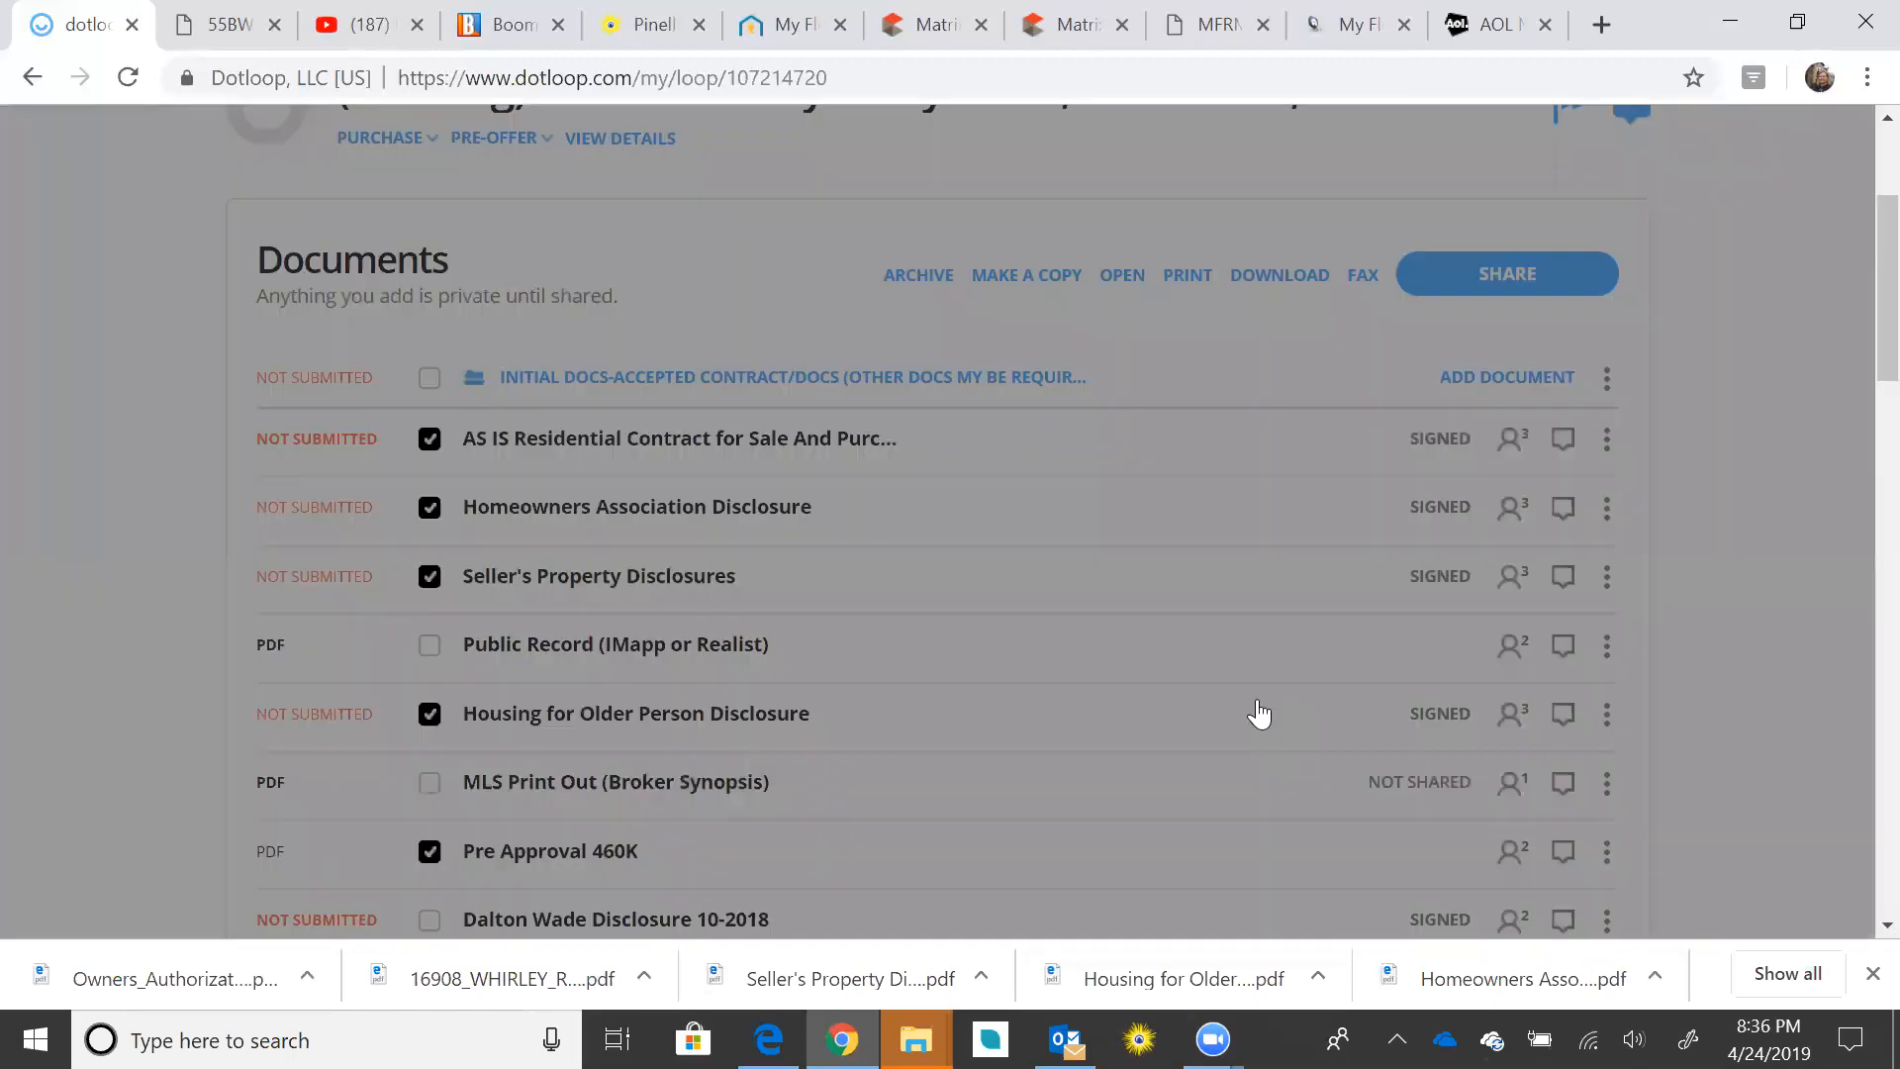
{"action": "left_click", "coordinate": [1257, 697]}
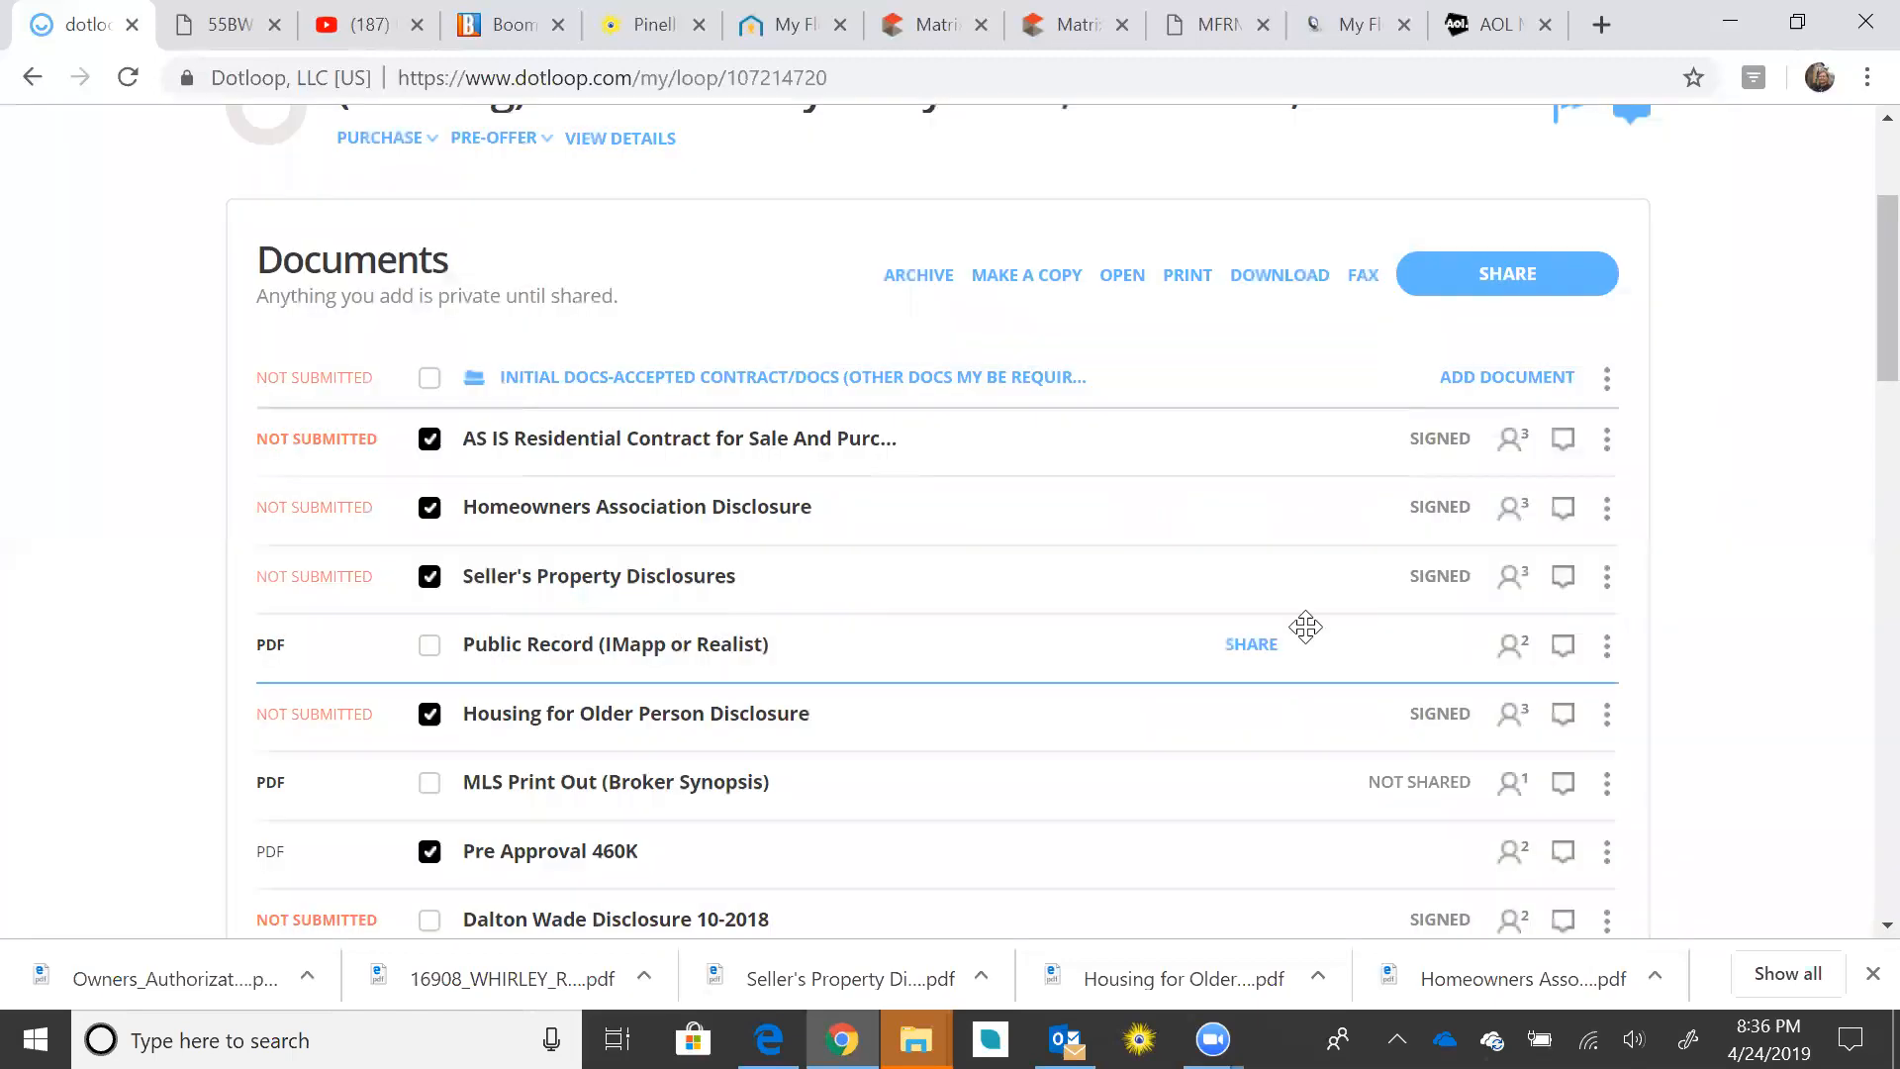
Step: Sign out of the current AOL Mail account and go to the sign-in page
{"action": "left_click", "coordinate": [1484, 24]}
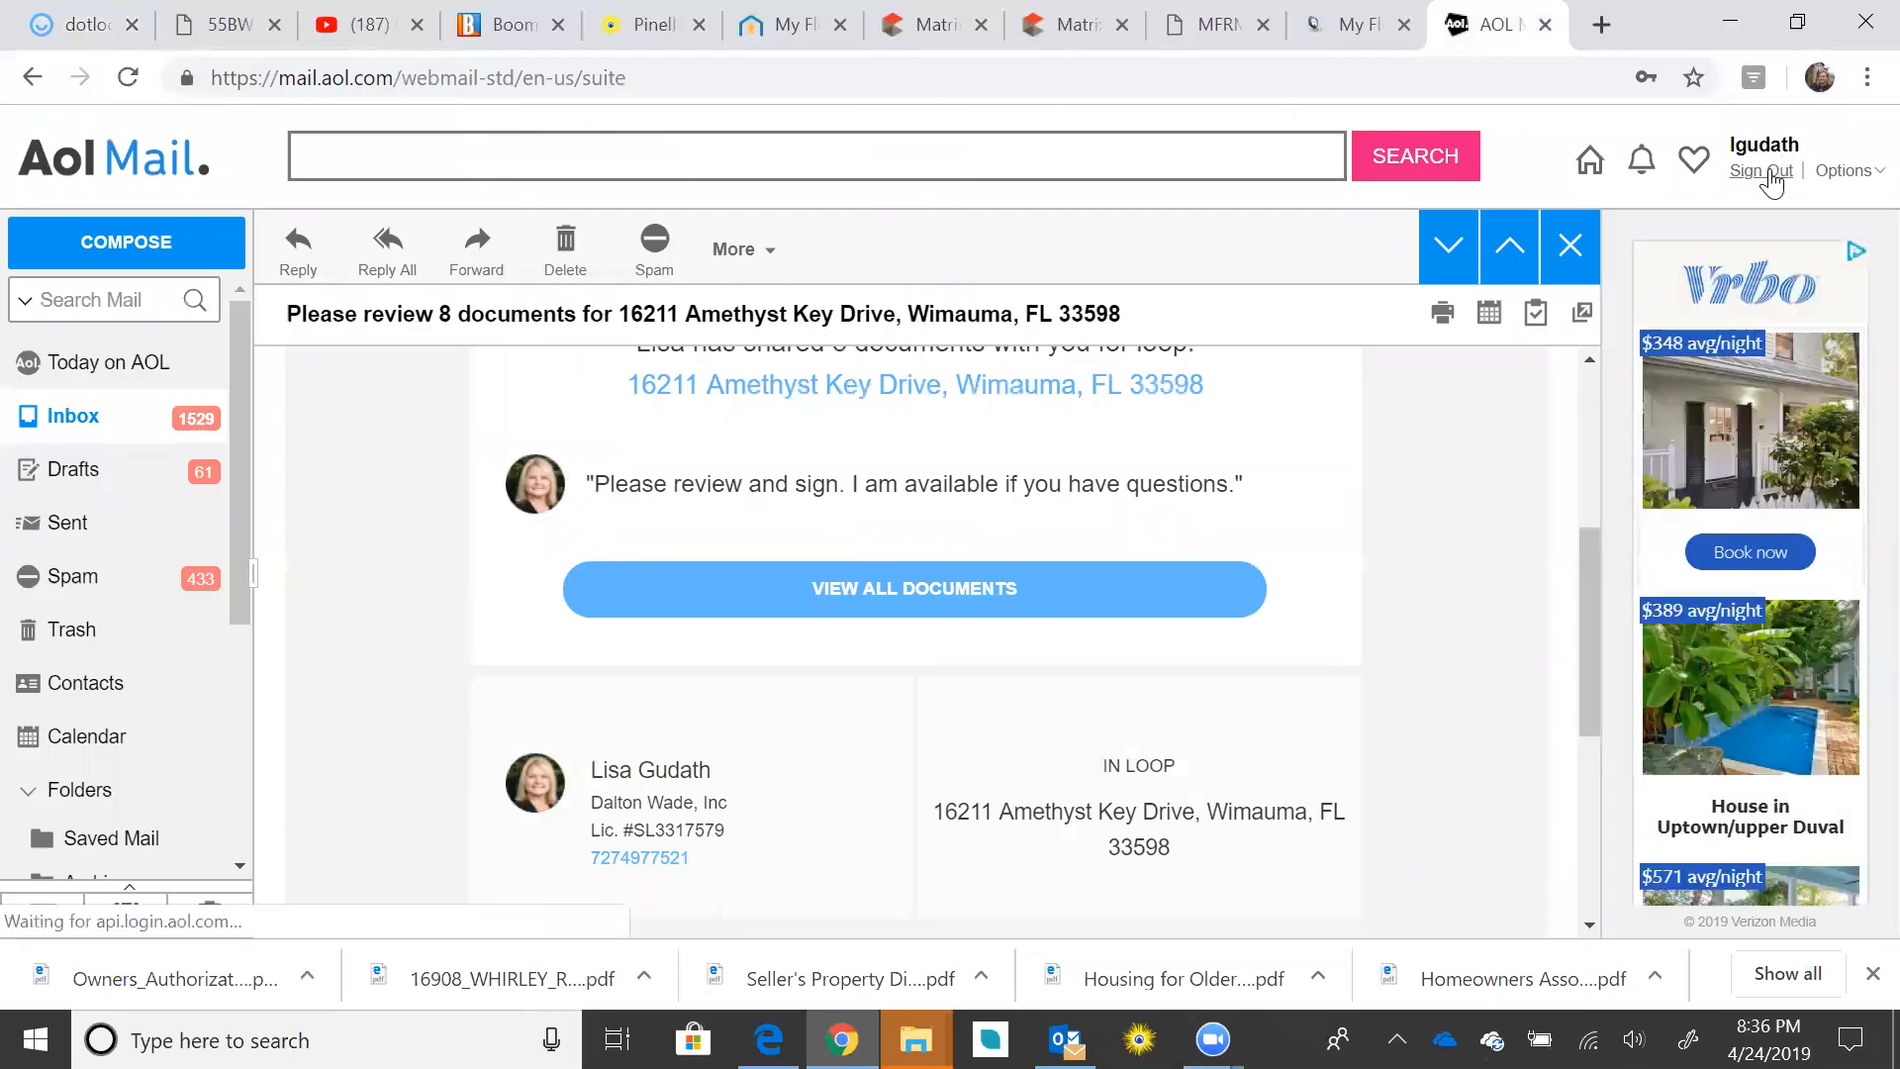
{"action": "left_click", "coordinate": [1767, 168]}
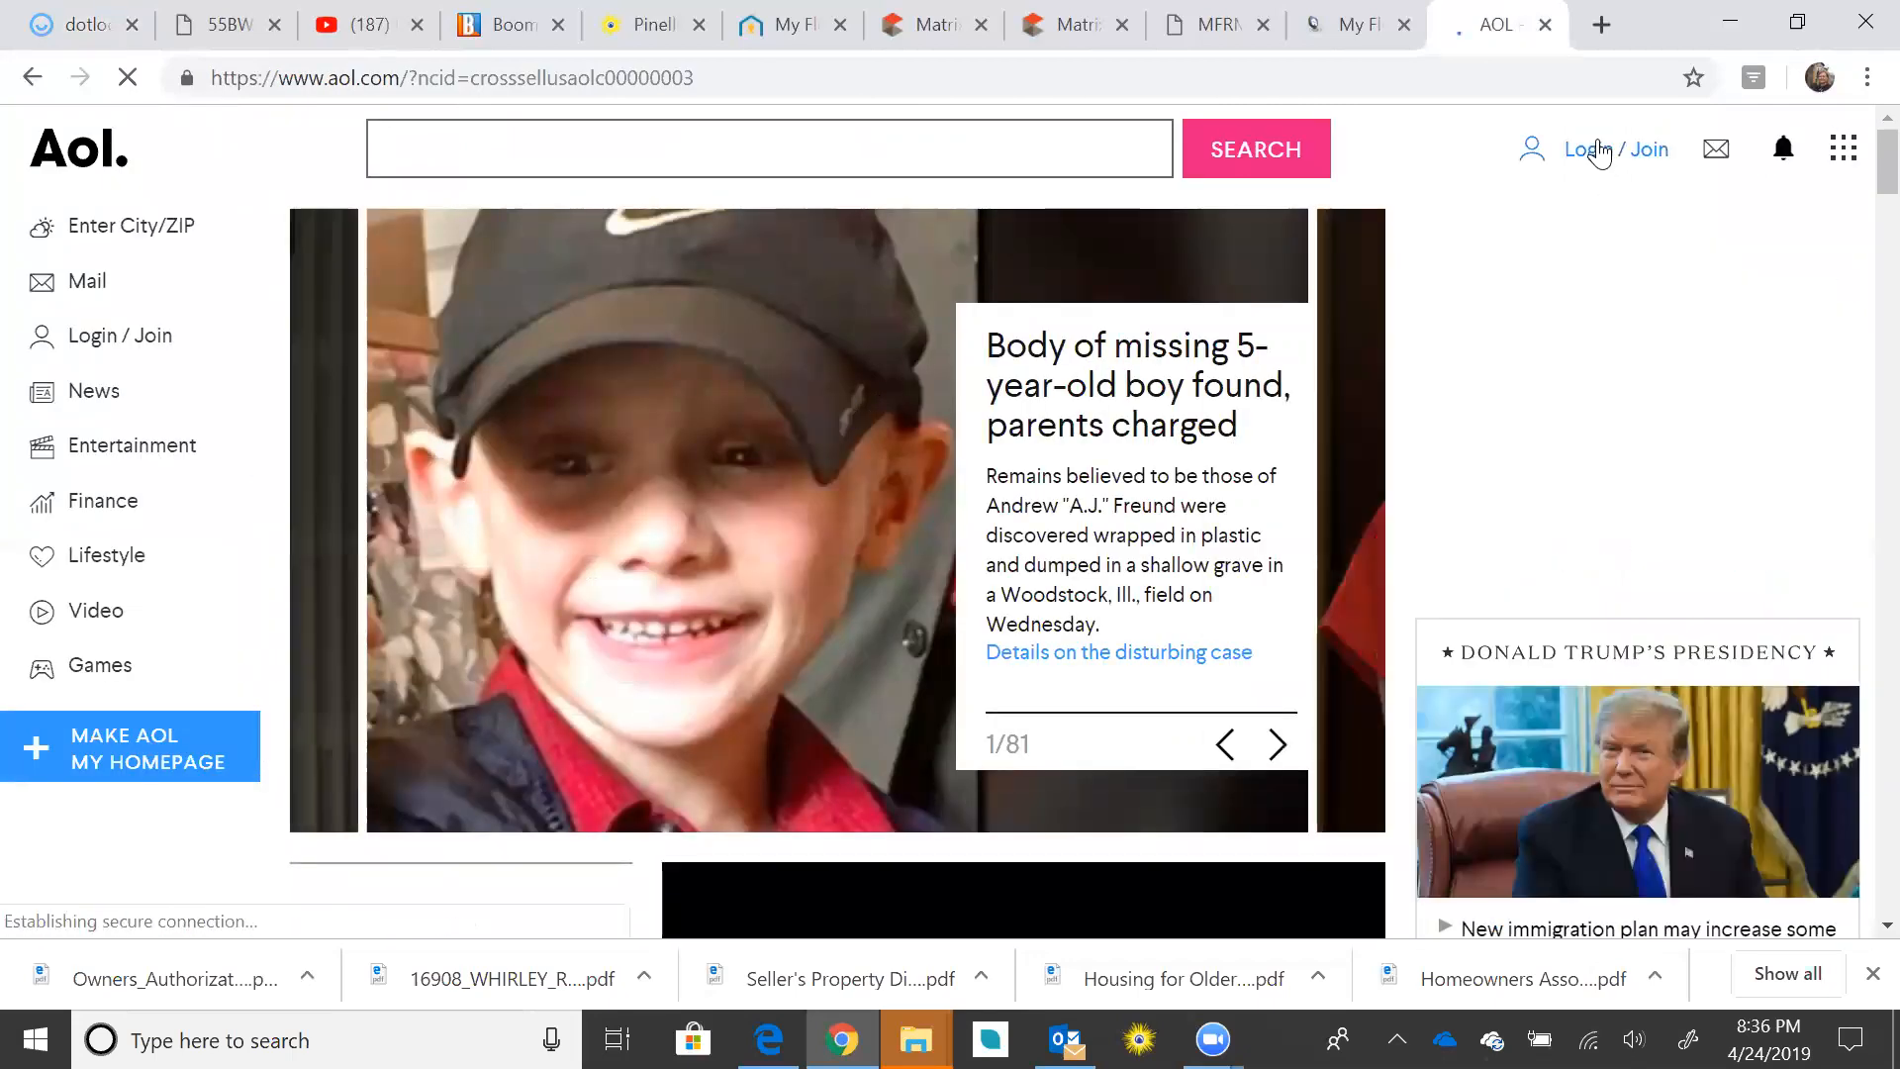
{"action": "left_click", "coordinate": [1599, 151]}
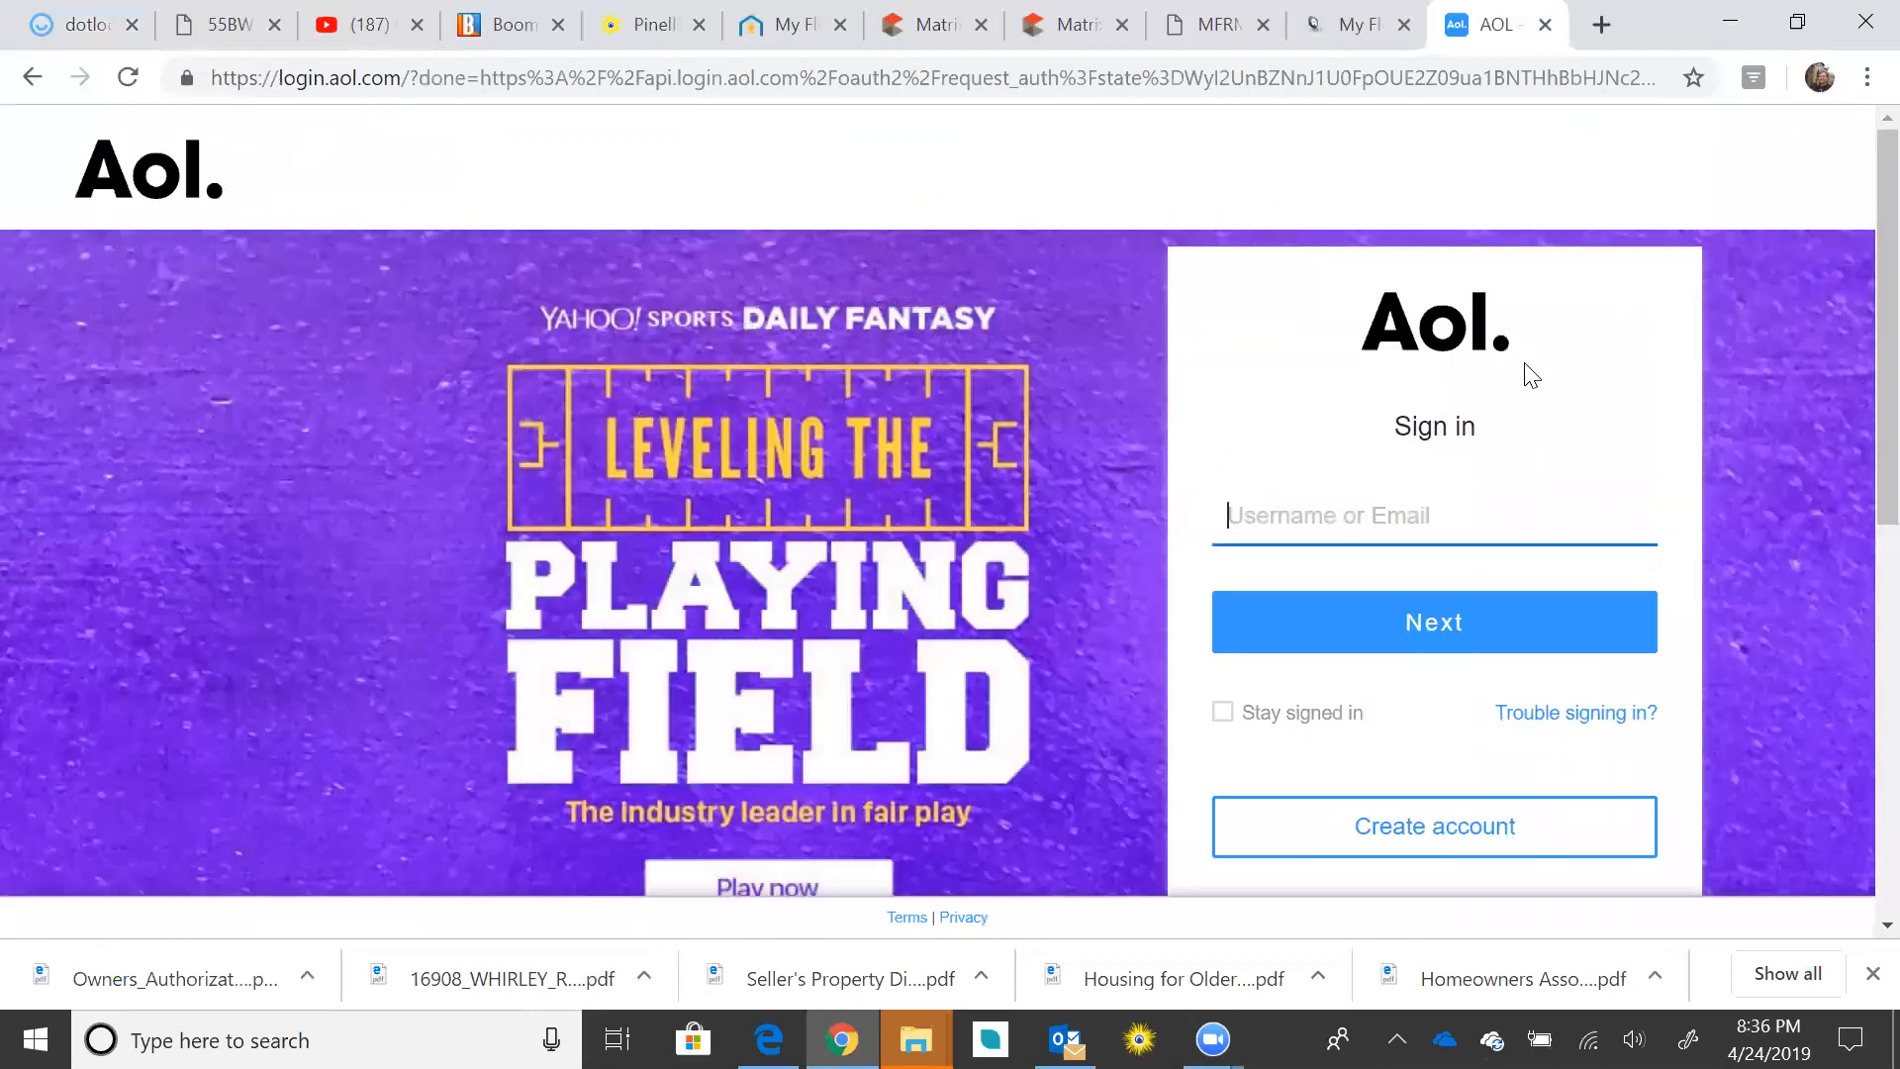
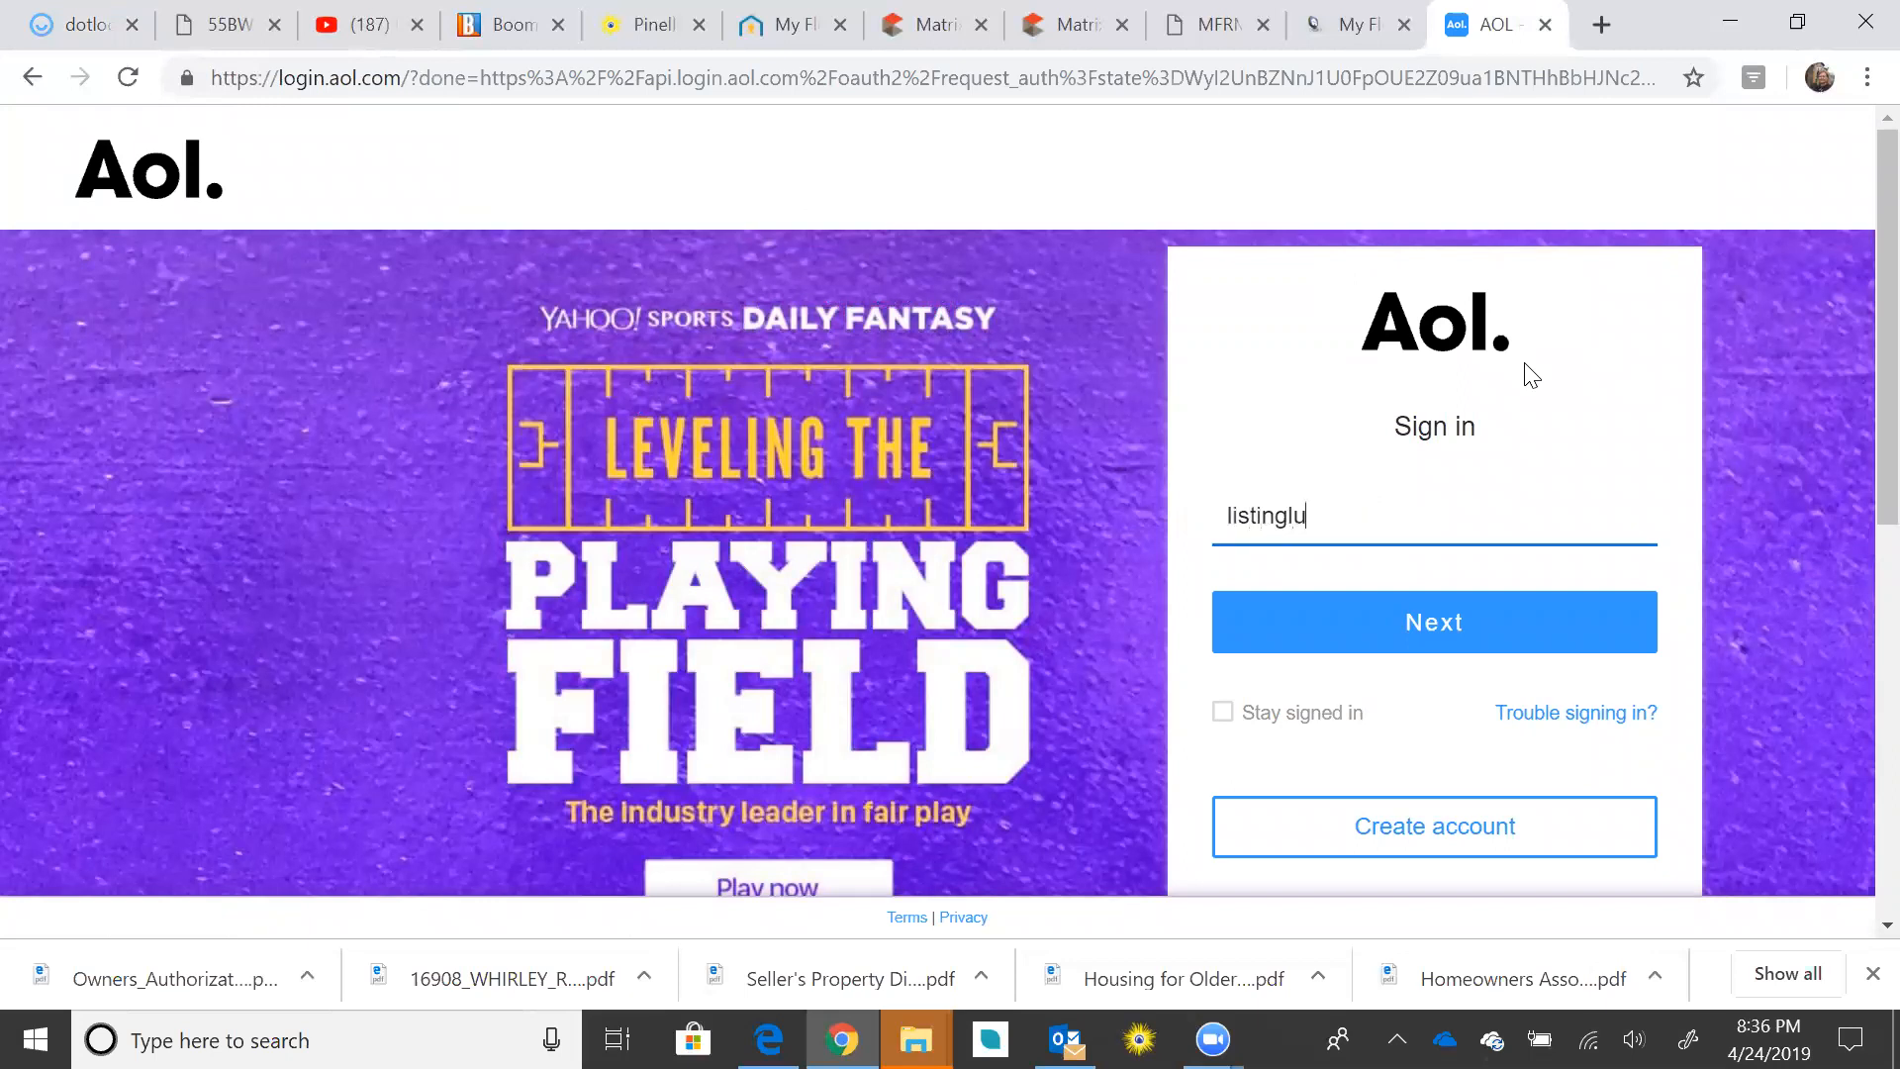
Step: Sign in with the listing agent's username and password and open her mailbox
{"action": "left_click", "coordinate": [1447, 625]}
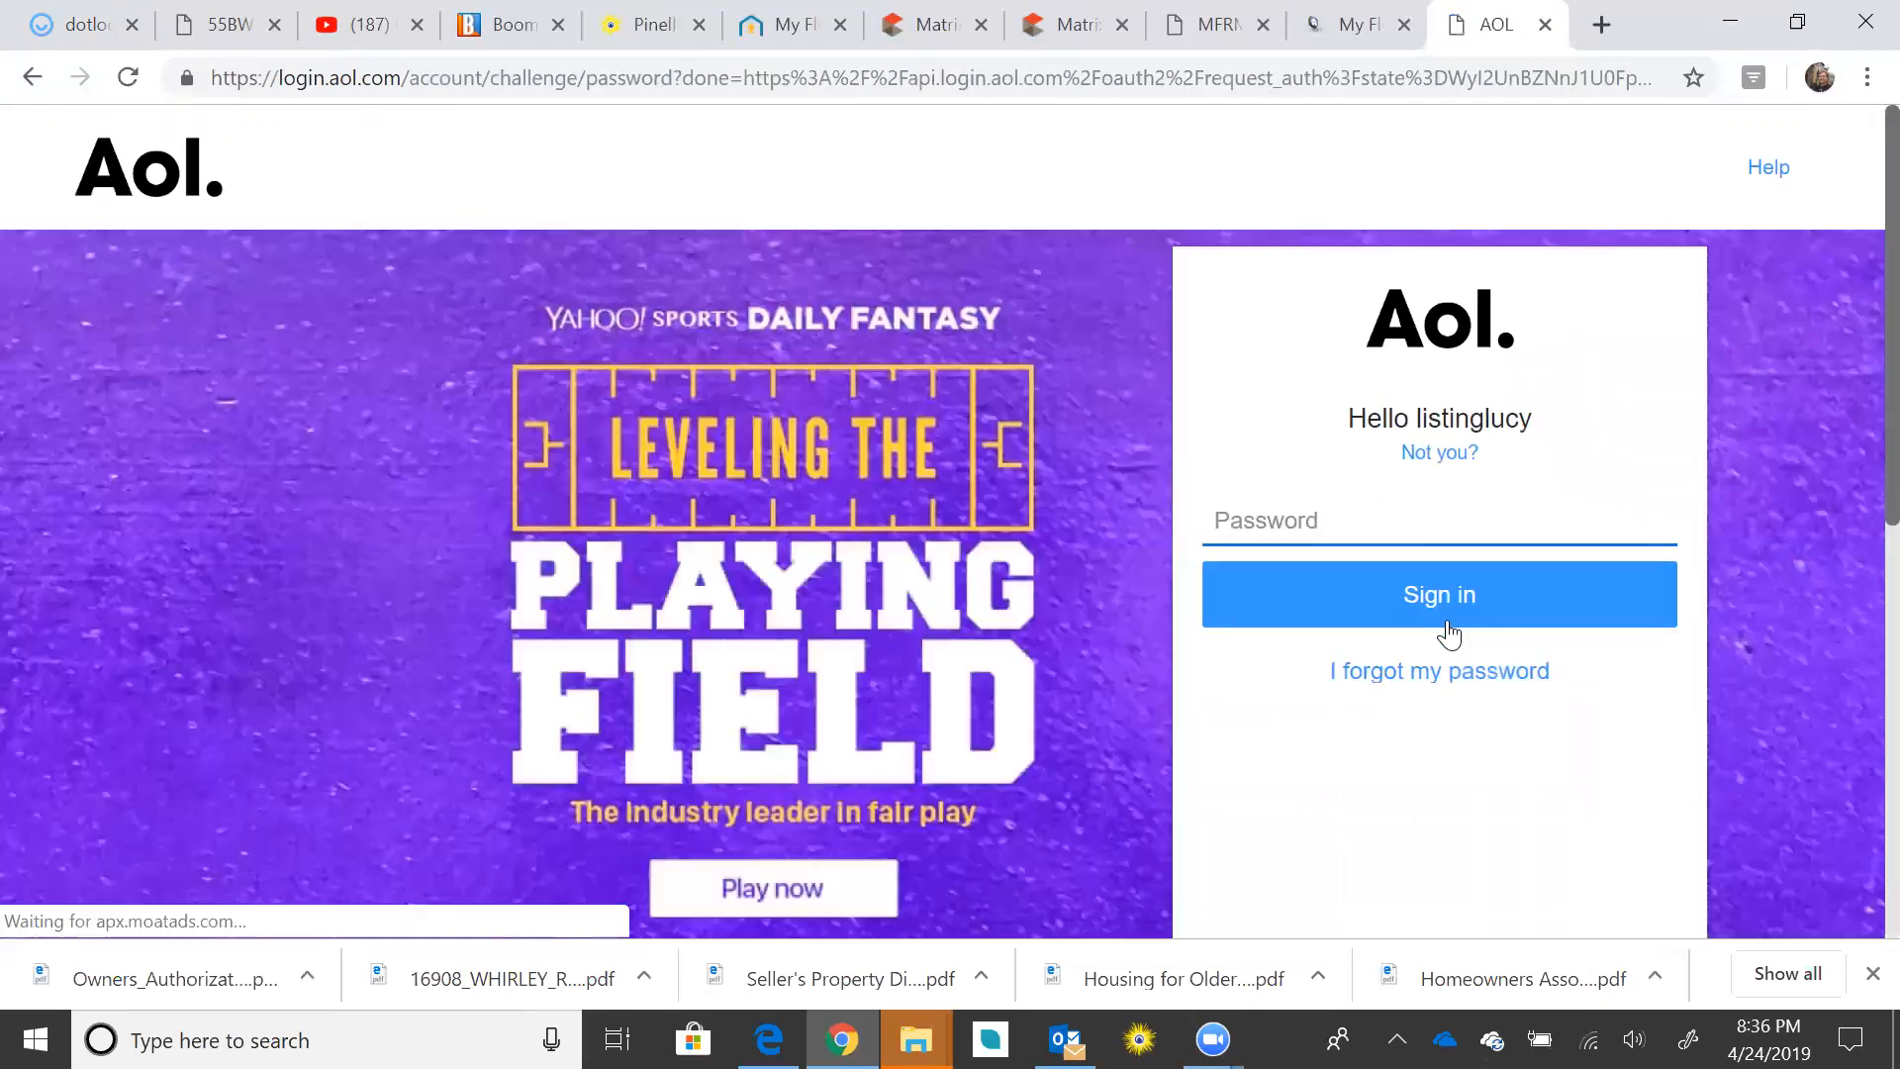
{"action": "type", "text": "•••••••"}
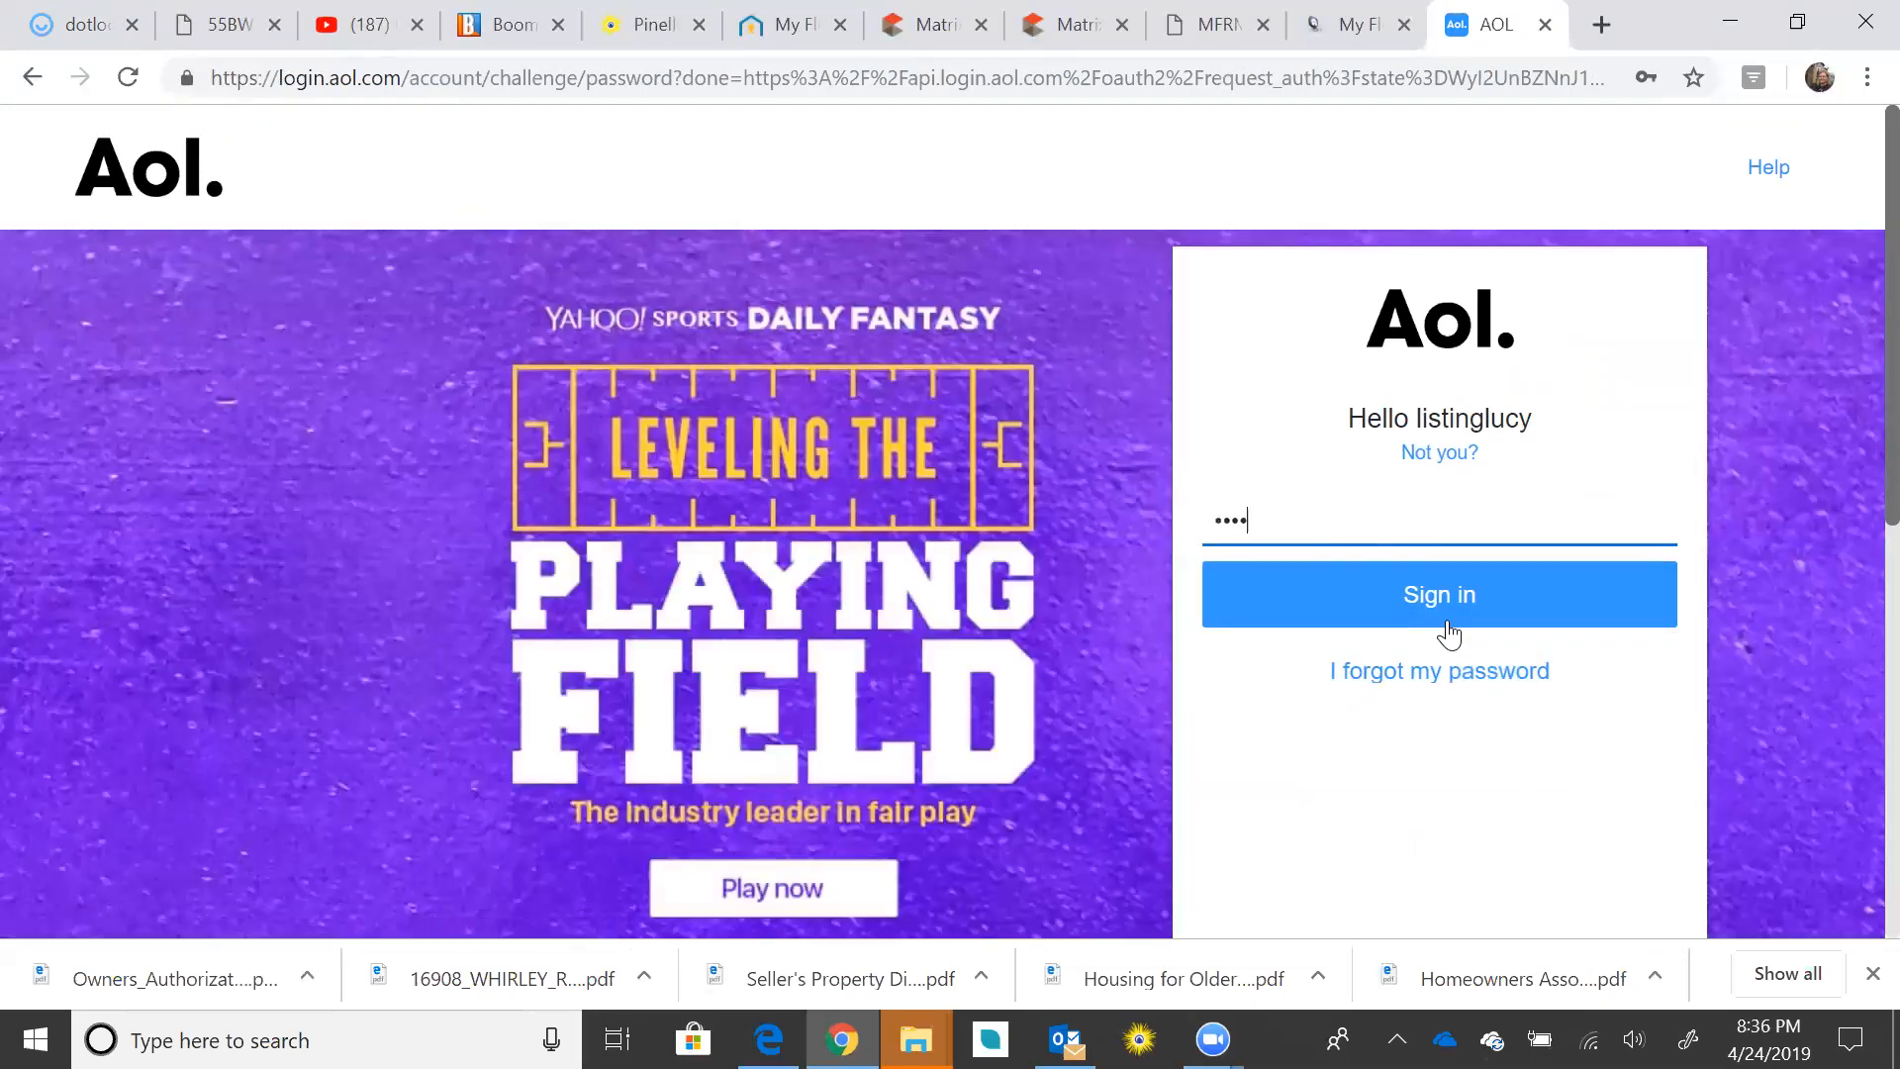
{"action": "type", "text": "••••"}
{"action": "left_click", "coordinate": [1472, 600]}
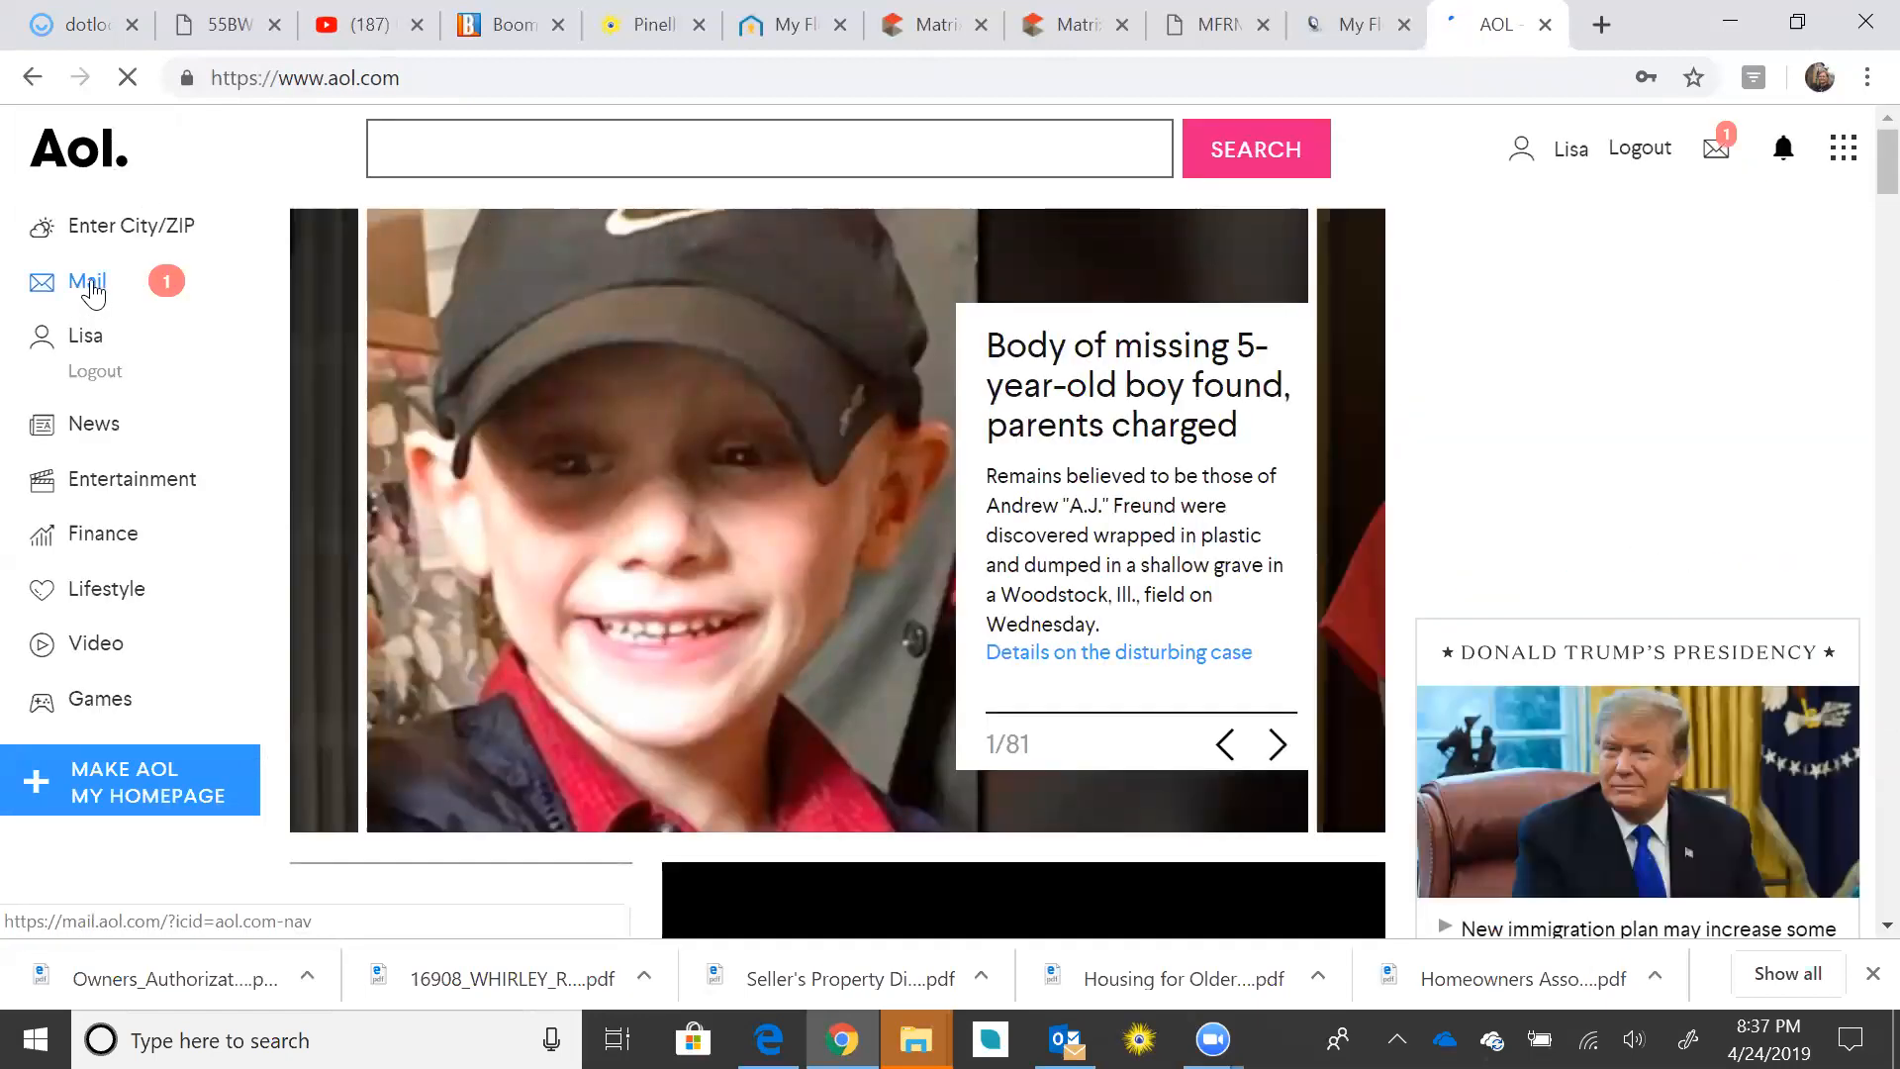
{"action": "left_click", "coordinate": [92, 288]}
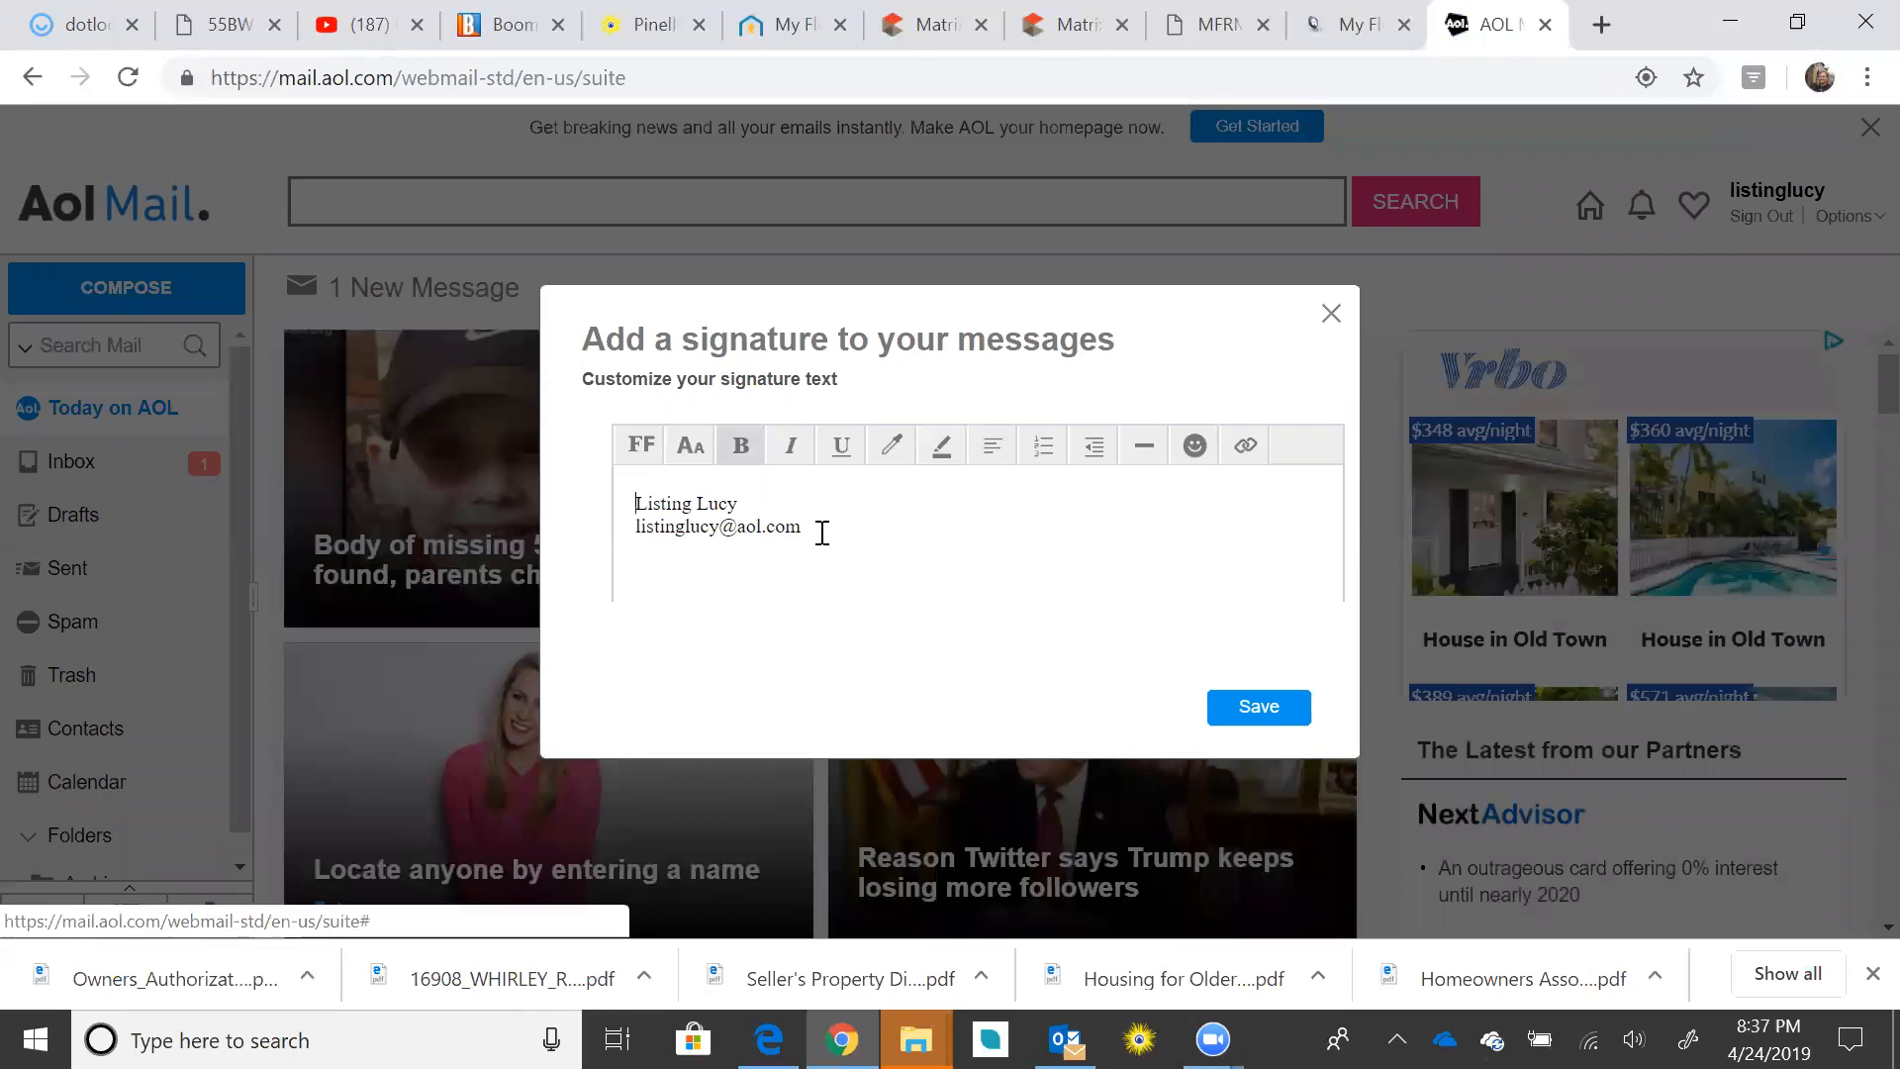
Step: Save the signature, go to the Inbox and open the email shared from Dotloop
{"action": "left_click", "coordinate": [1257, 708]}
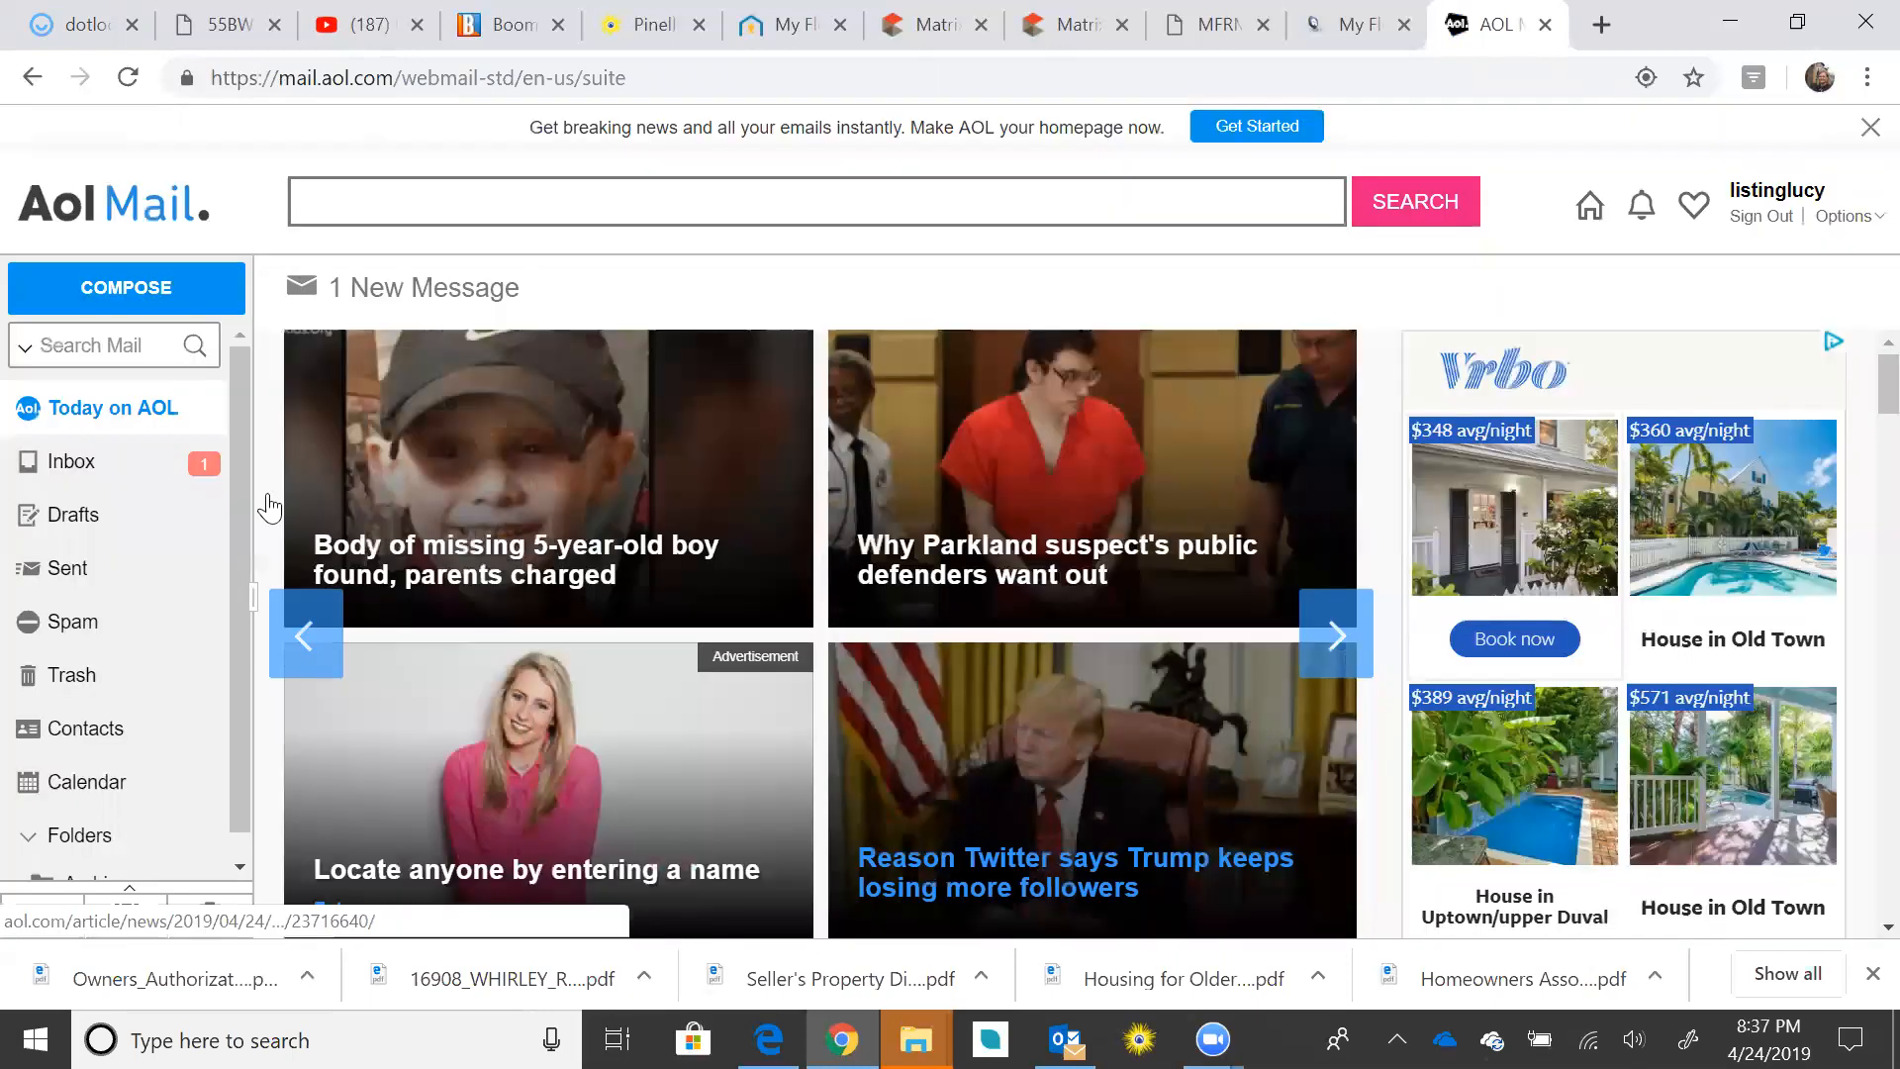
{"action": "left_click", "coordinate": [69, 465]}
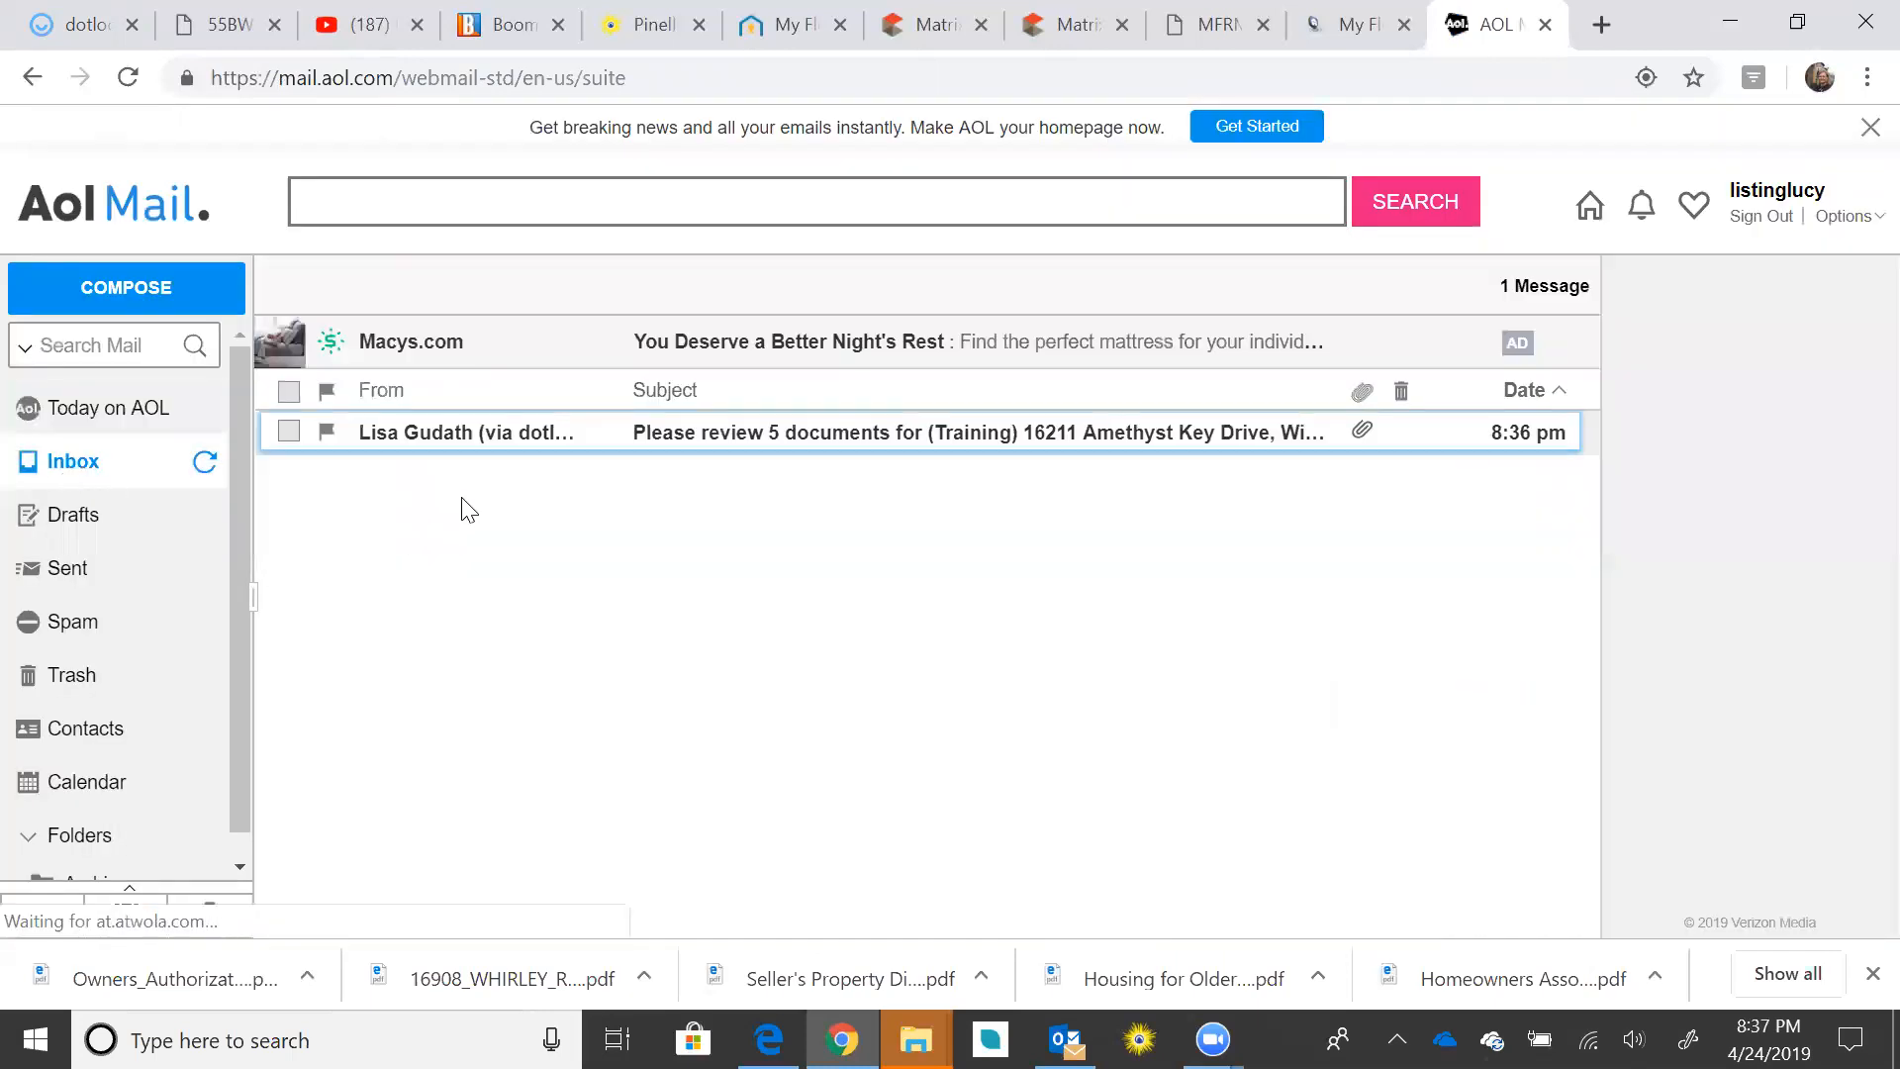
{"action": "left_click", "coordinate": [677, 437]}
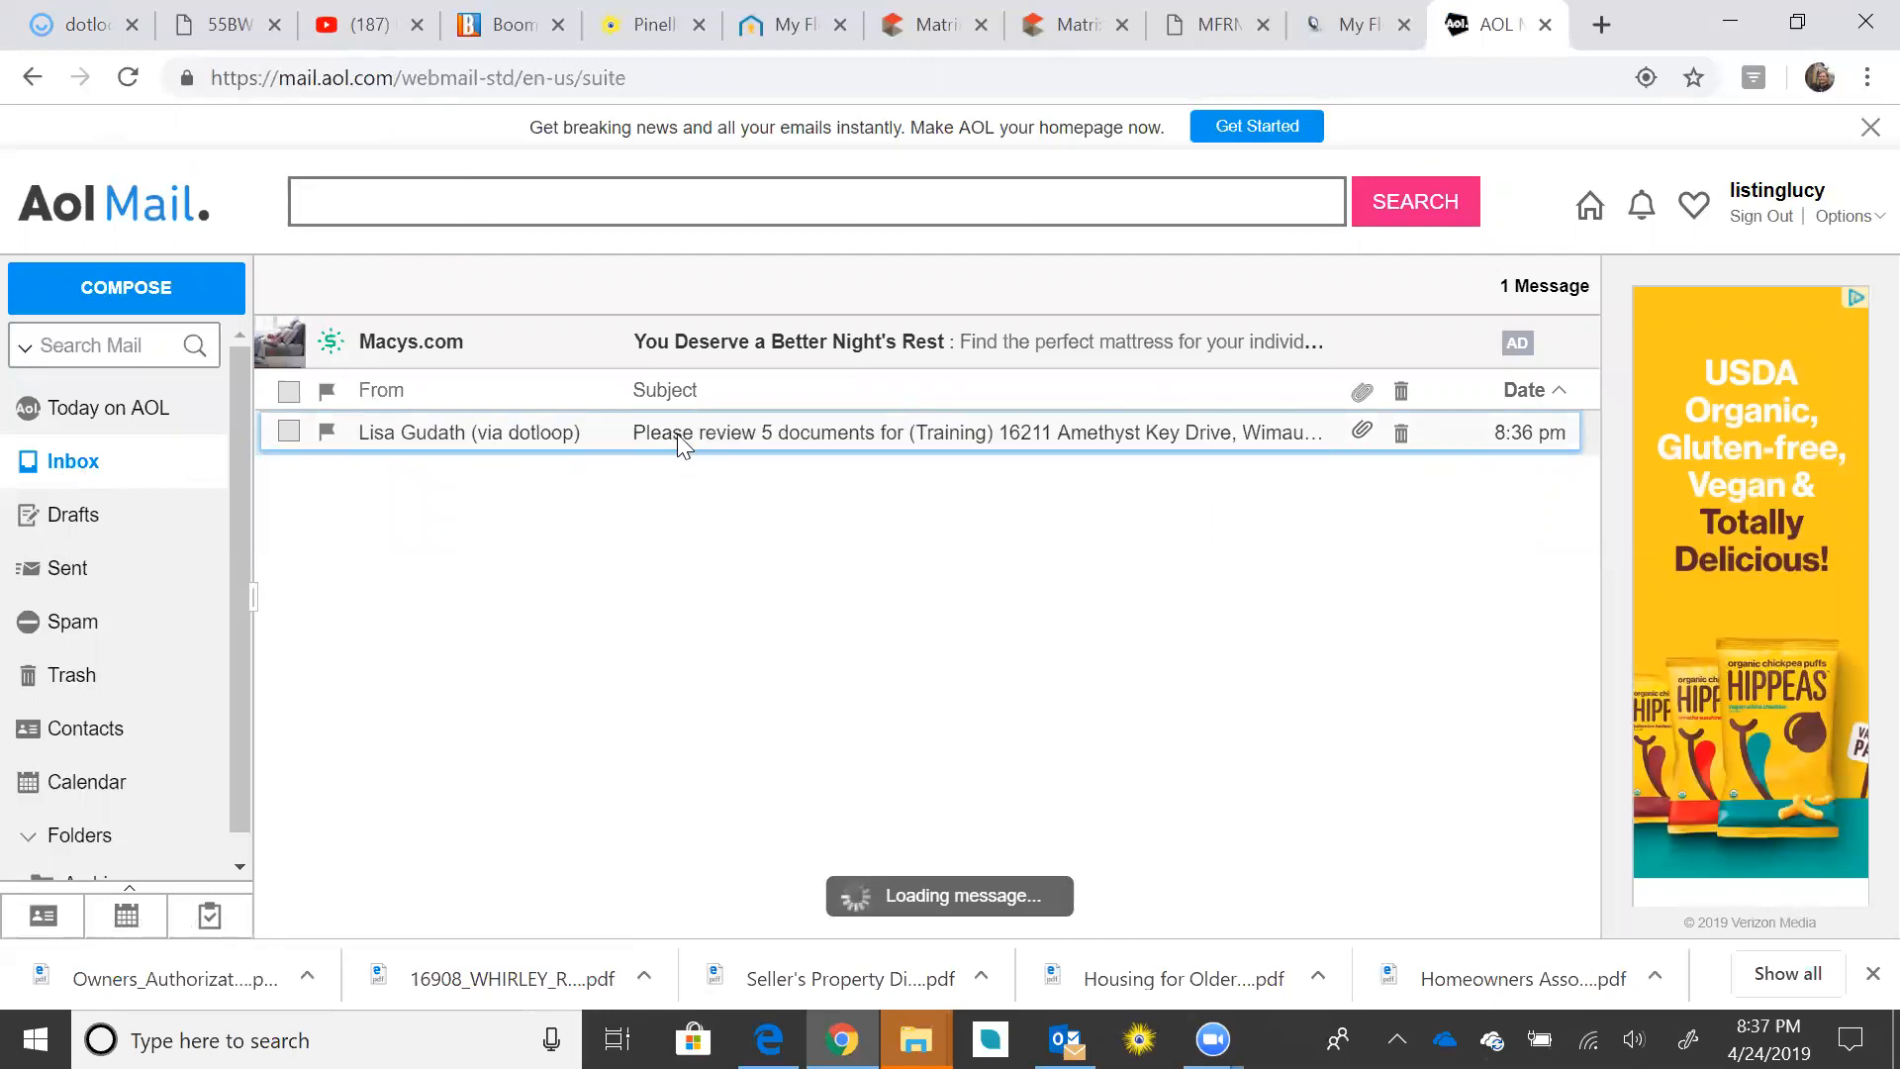
Step: Review the offer email and download the Housing for Older Person disclosure PDF
{"action": "scroll", "coordinate": [1336, 628], "scroll_direction": "down", "scroll_amount": 1}
{"action": "scroll", "coordinate": [1336, 628], "scroll_direction": "up", "scroll_amount": 1}
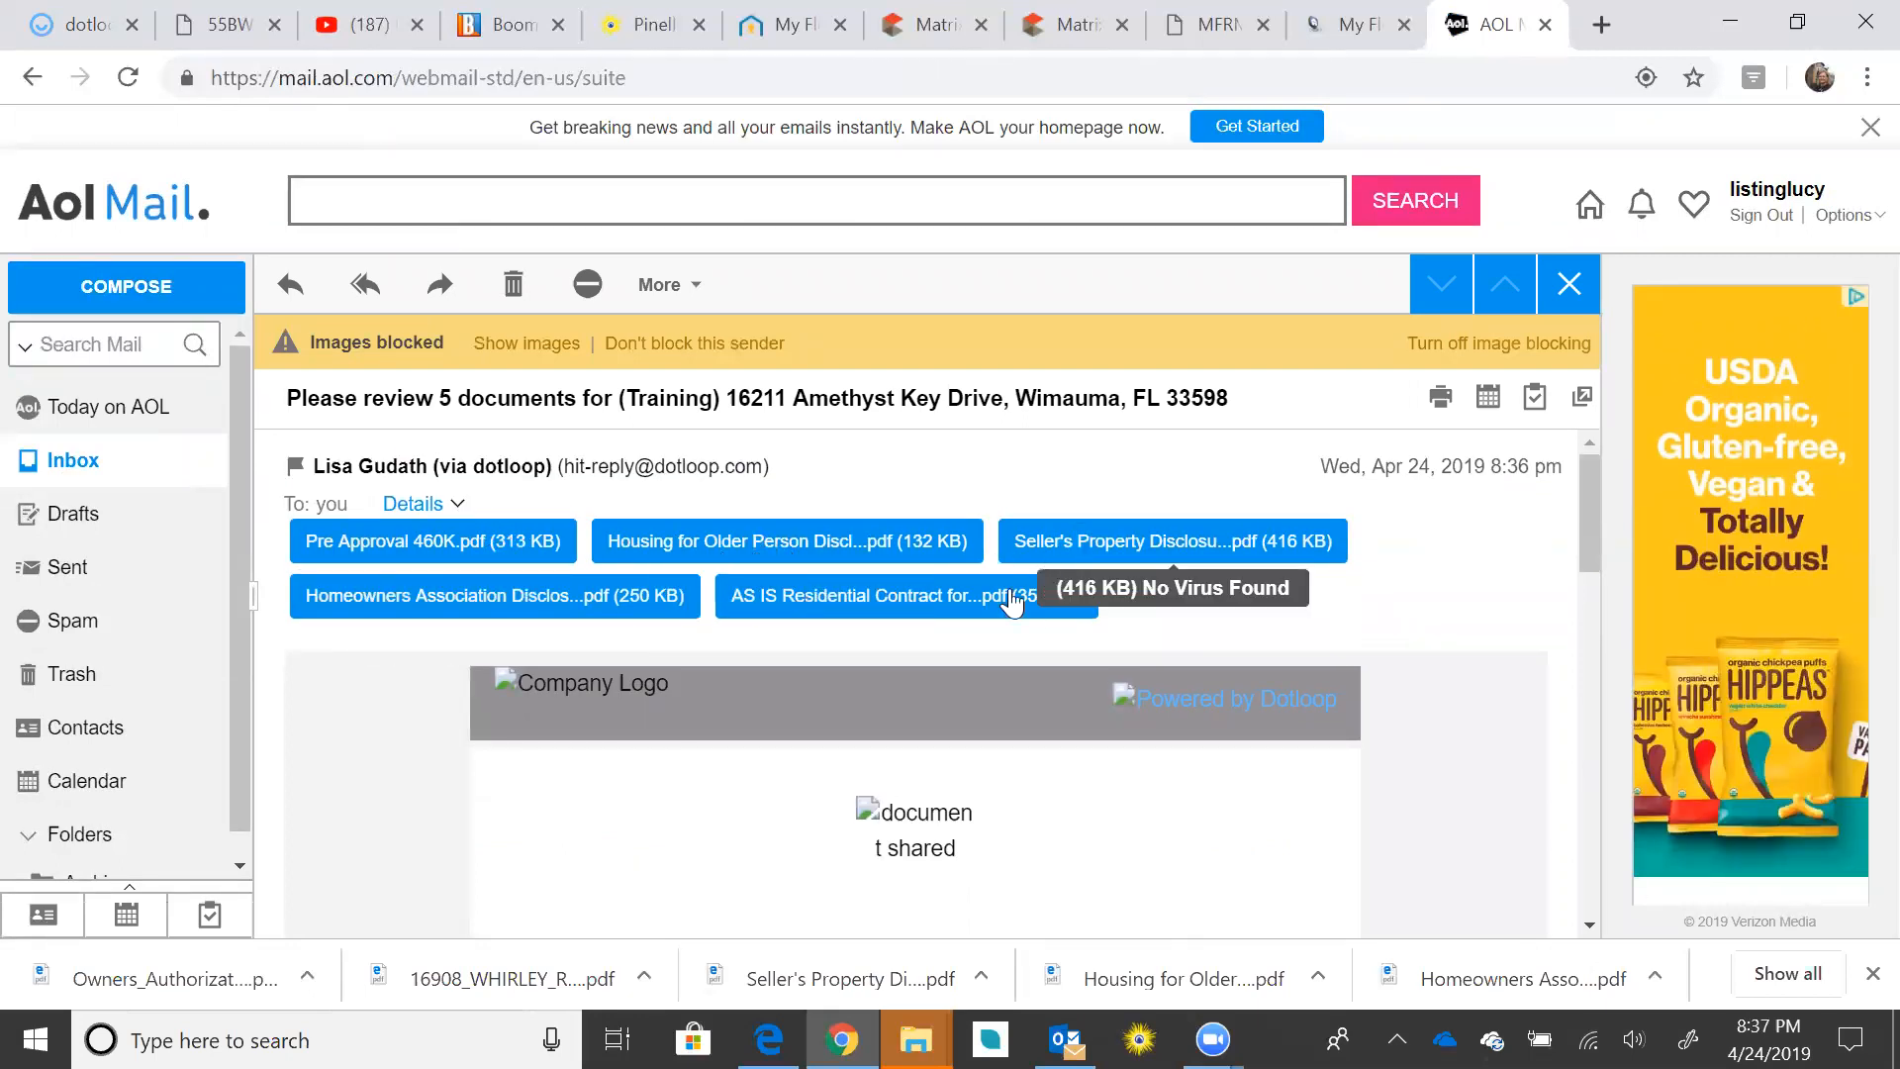
{"action": "scroll", "coordinate": [1441, 683], "scroll_direction": "down", "scroll_amount": 5}
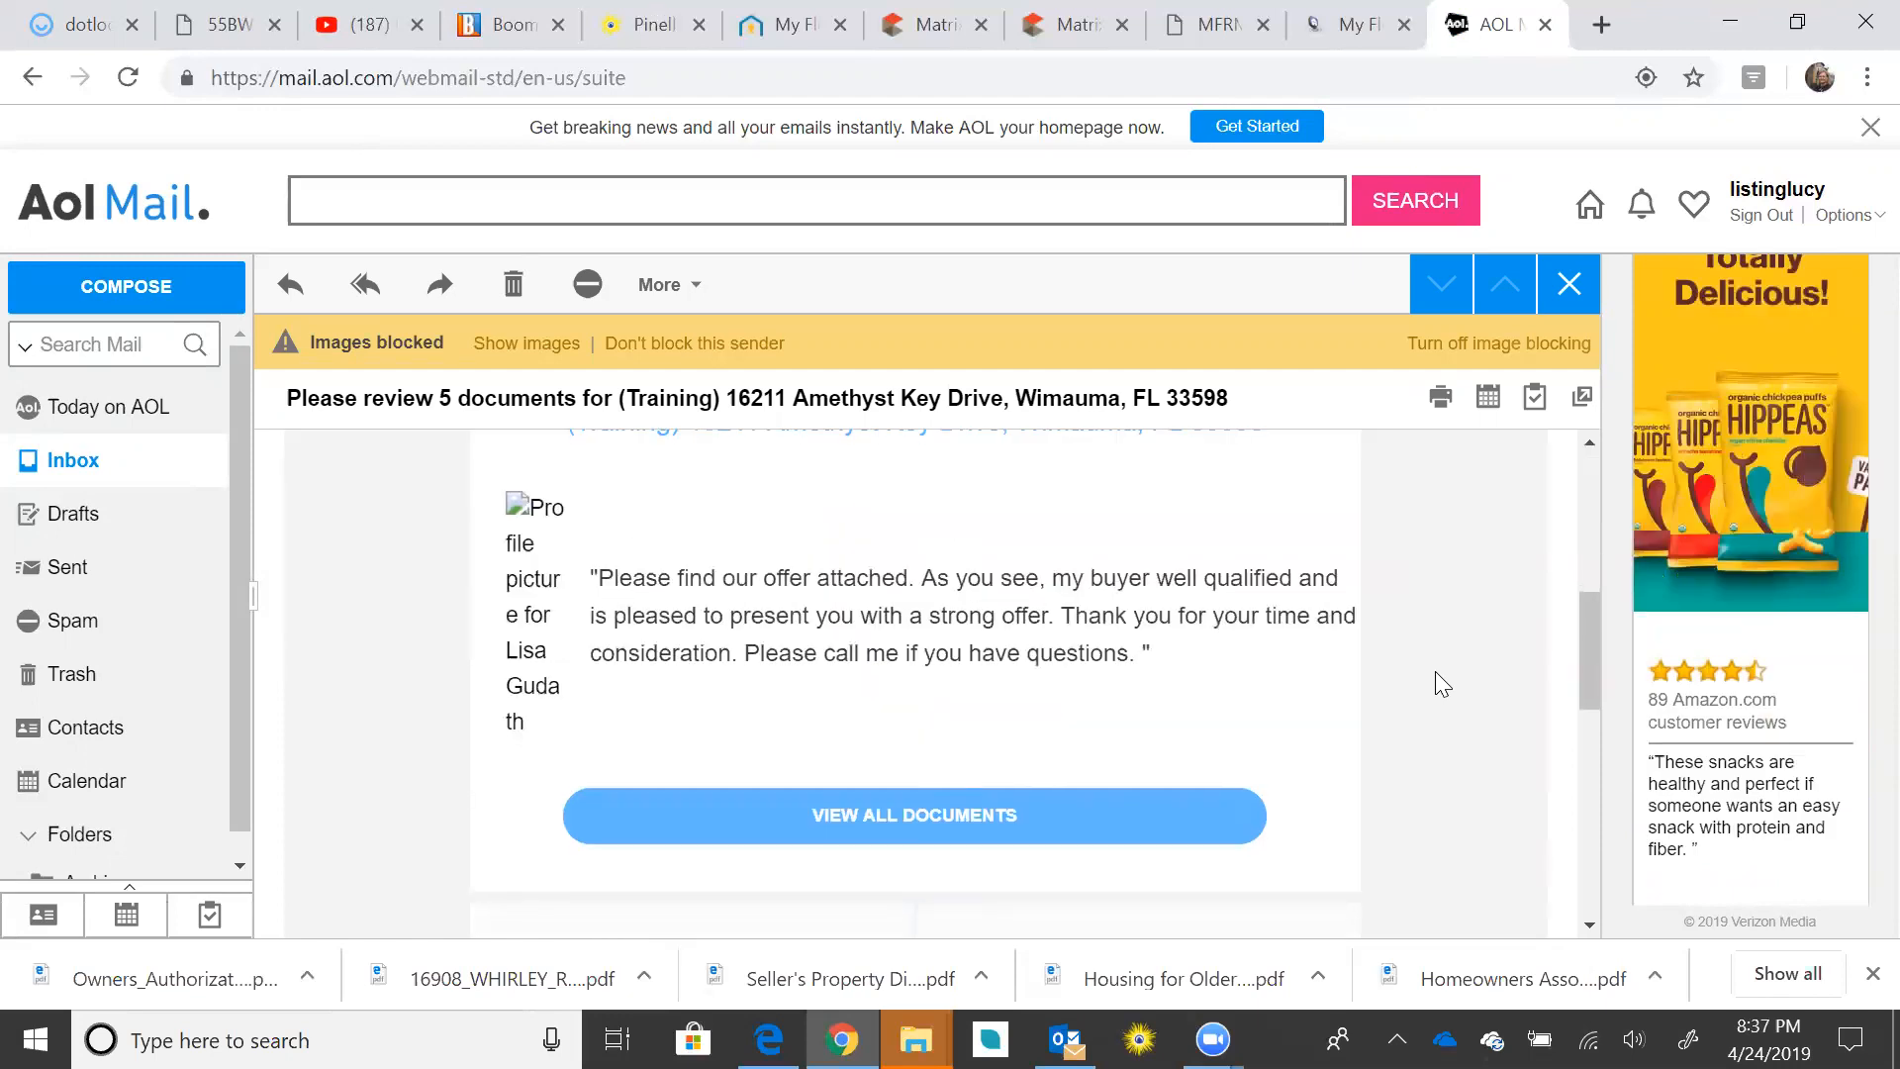
{"action": "scroll", "coordinate": [1437, 674], "scroll_direction": "up", "scroll_amount": 1}
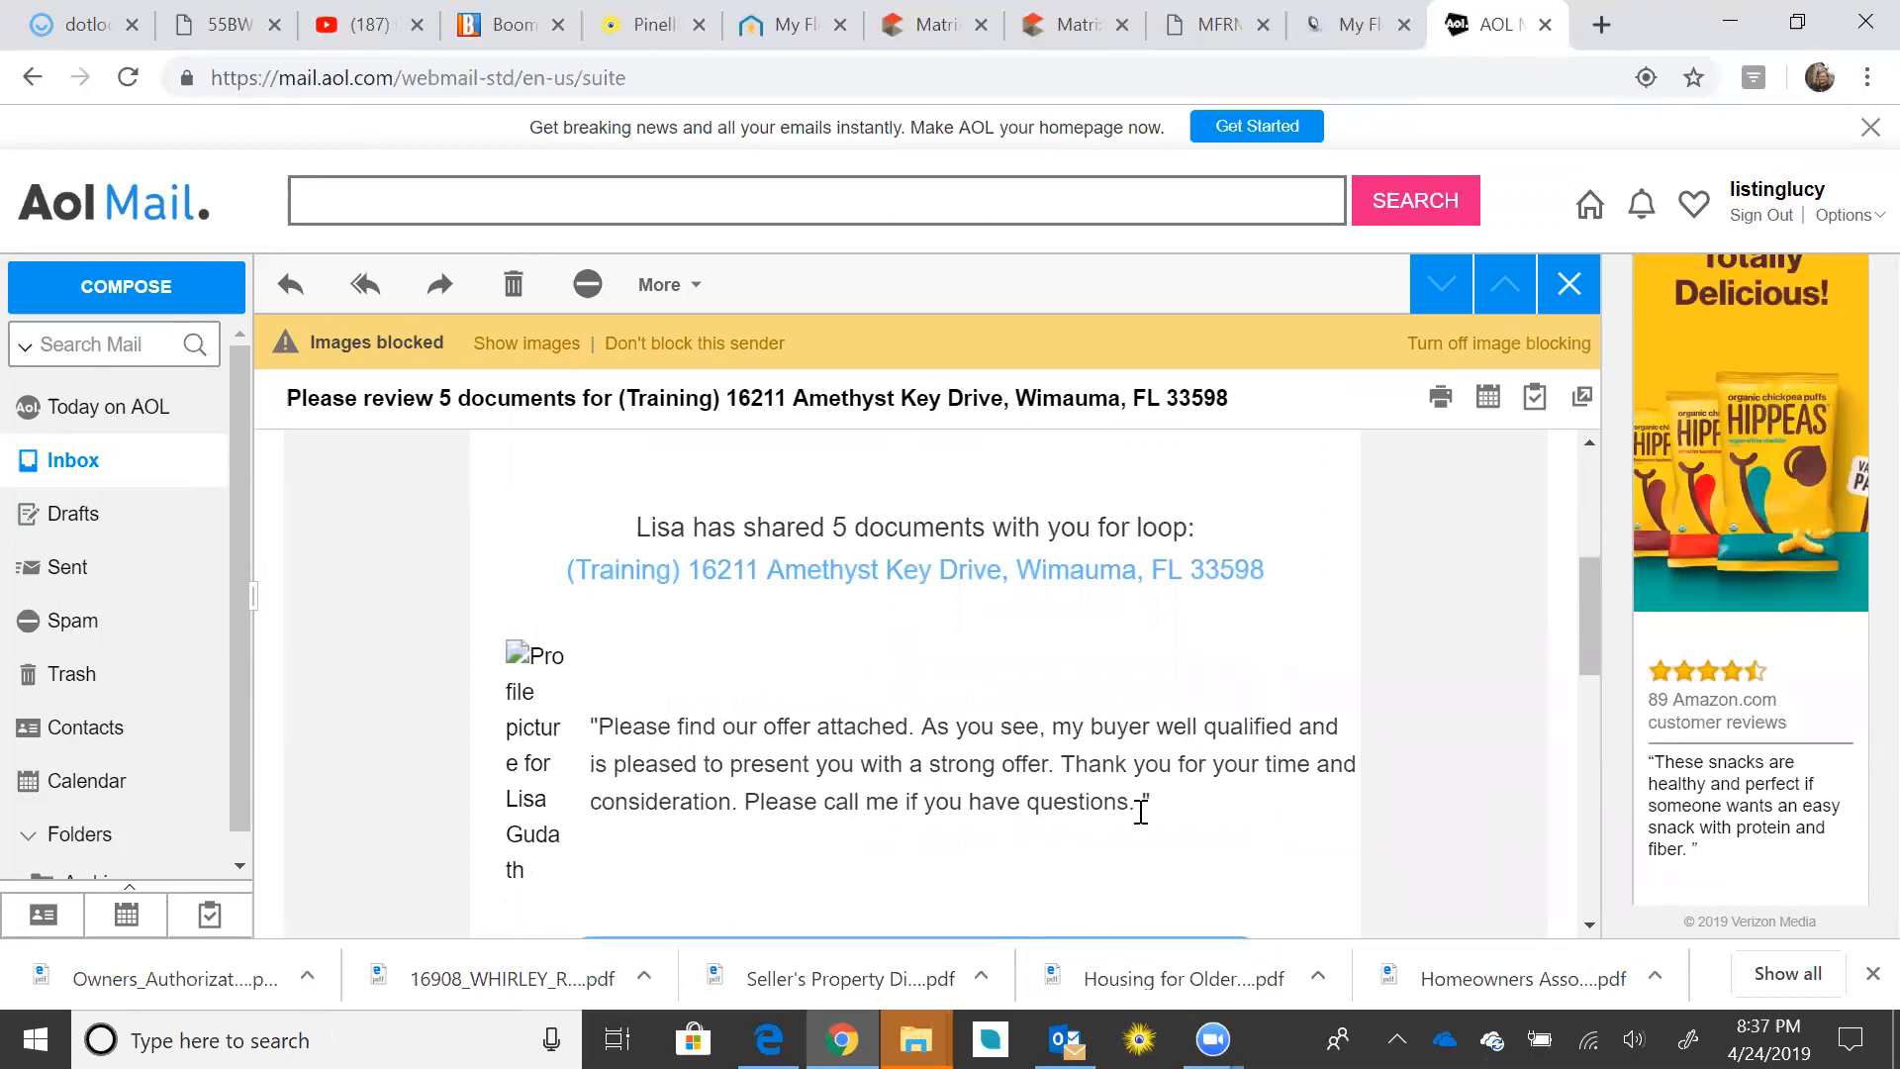
{"action": "scroll", "coordinate": [1197, 781], "scroll_direction": "down", "scroll_amount": 3}
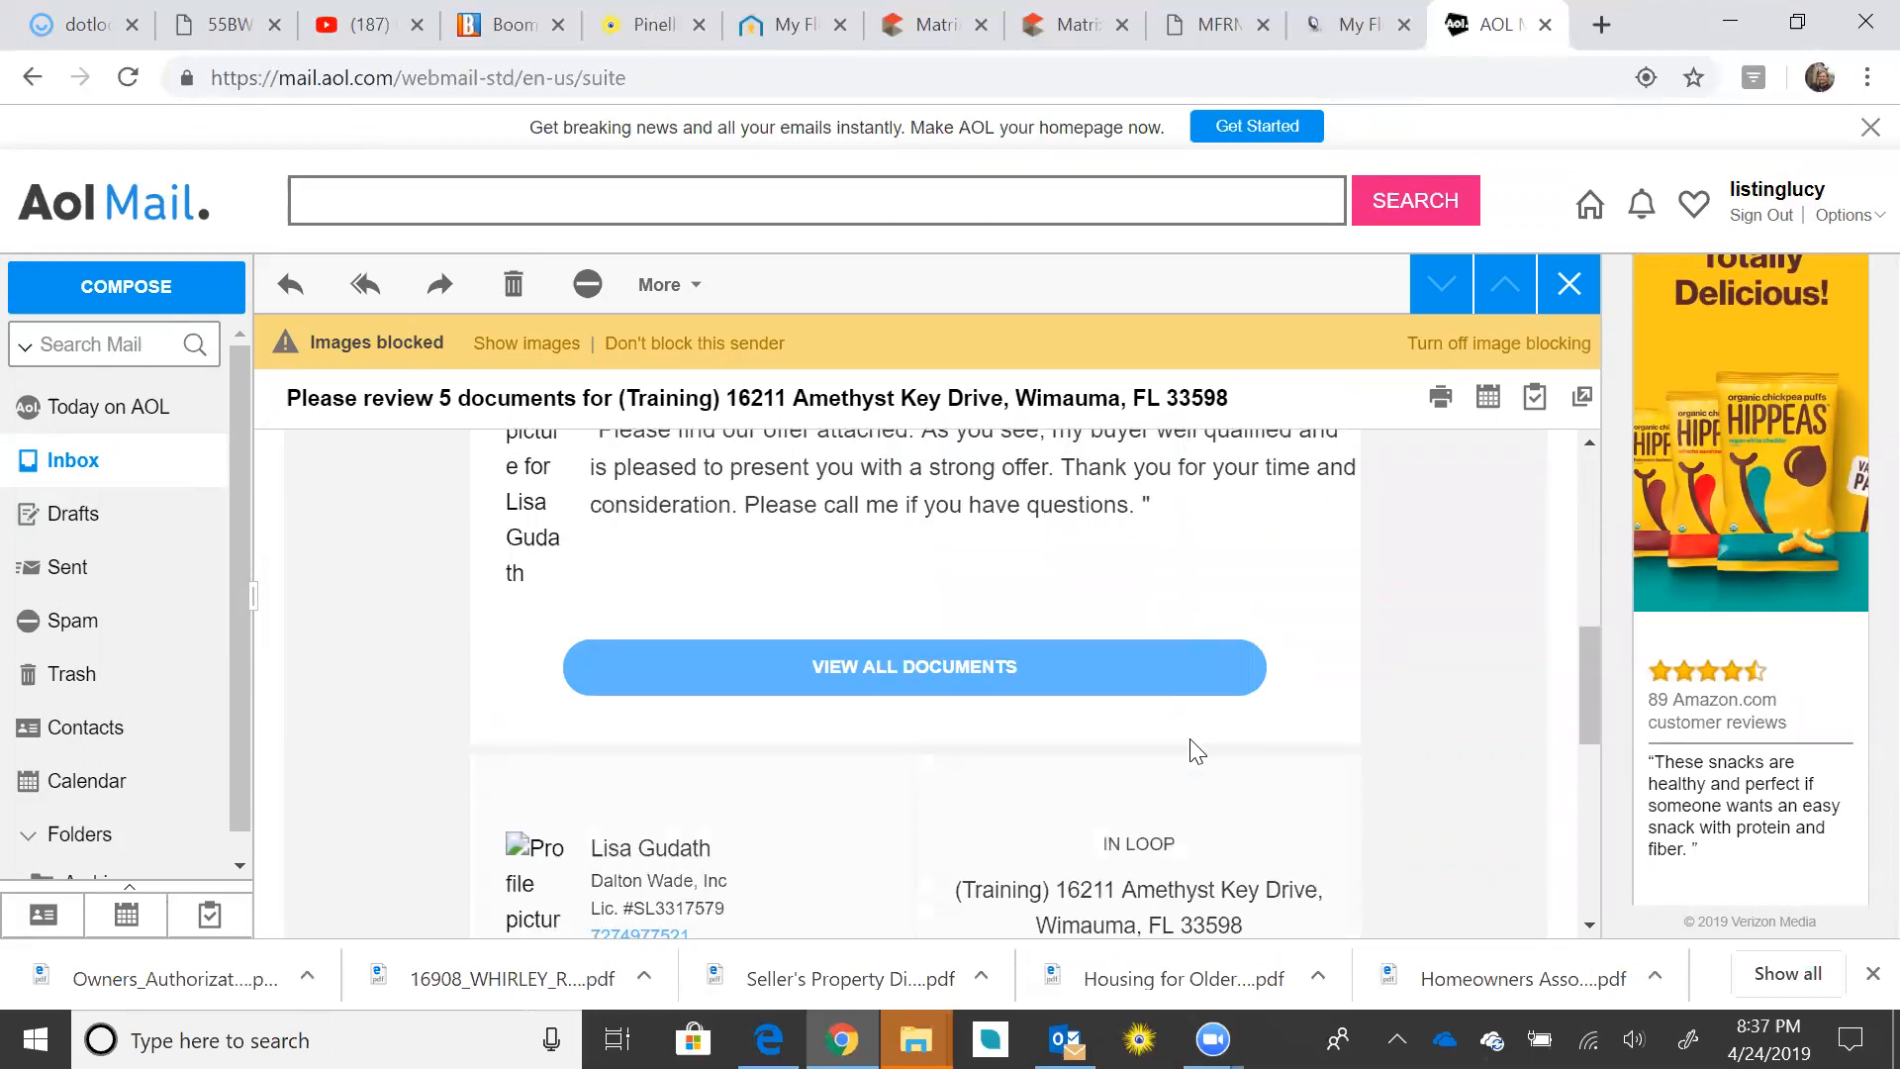
{"action": "scroll", "coordinate": [1153, 710], "scroll_direction": "up", "scroll_amount": 6}
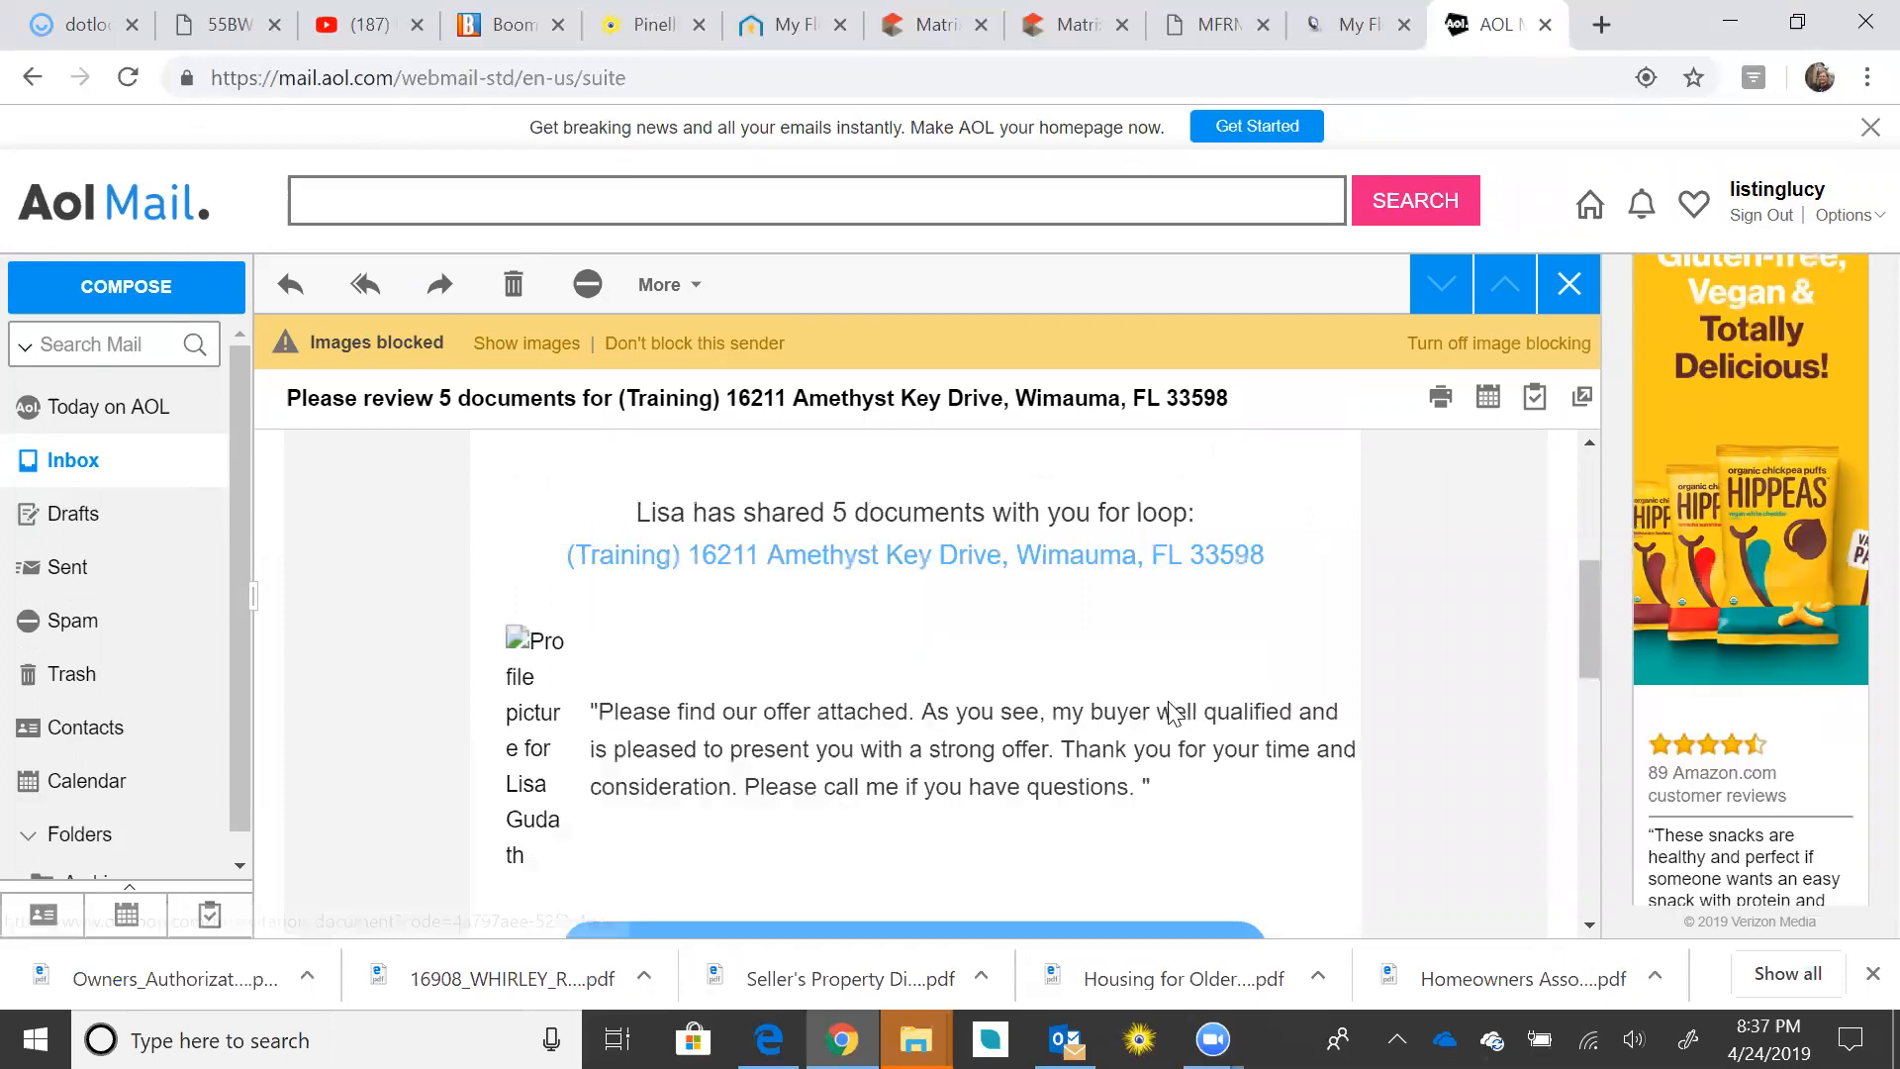
{"action": "scroll", "coordinate": [925, 465], "scroll_direction": "up", "scroll_amount": 2}
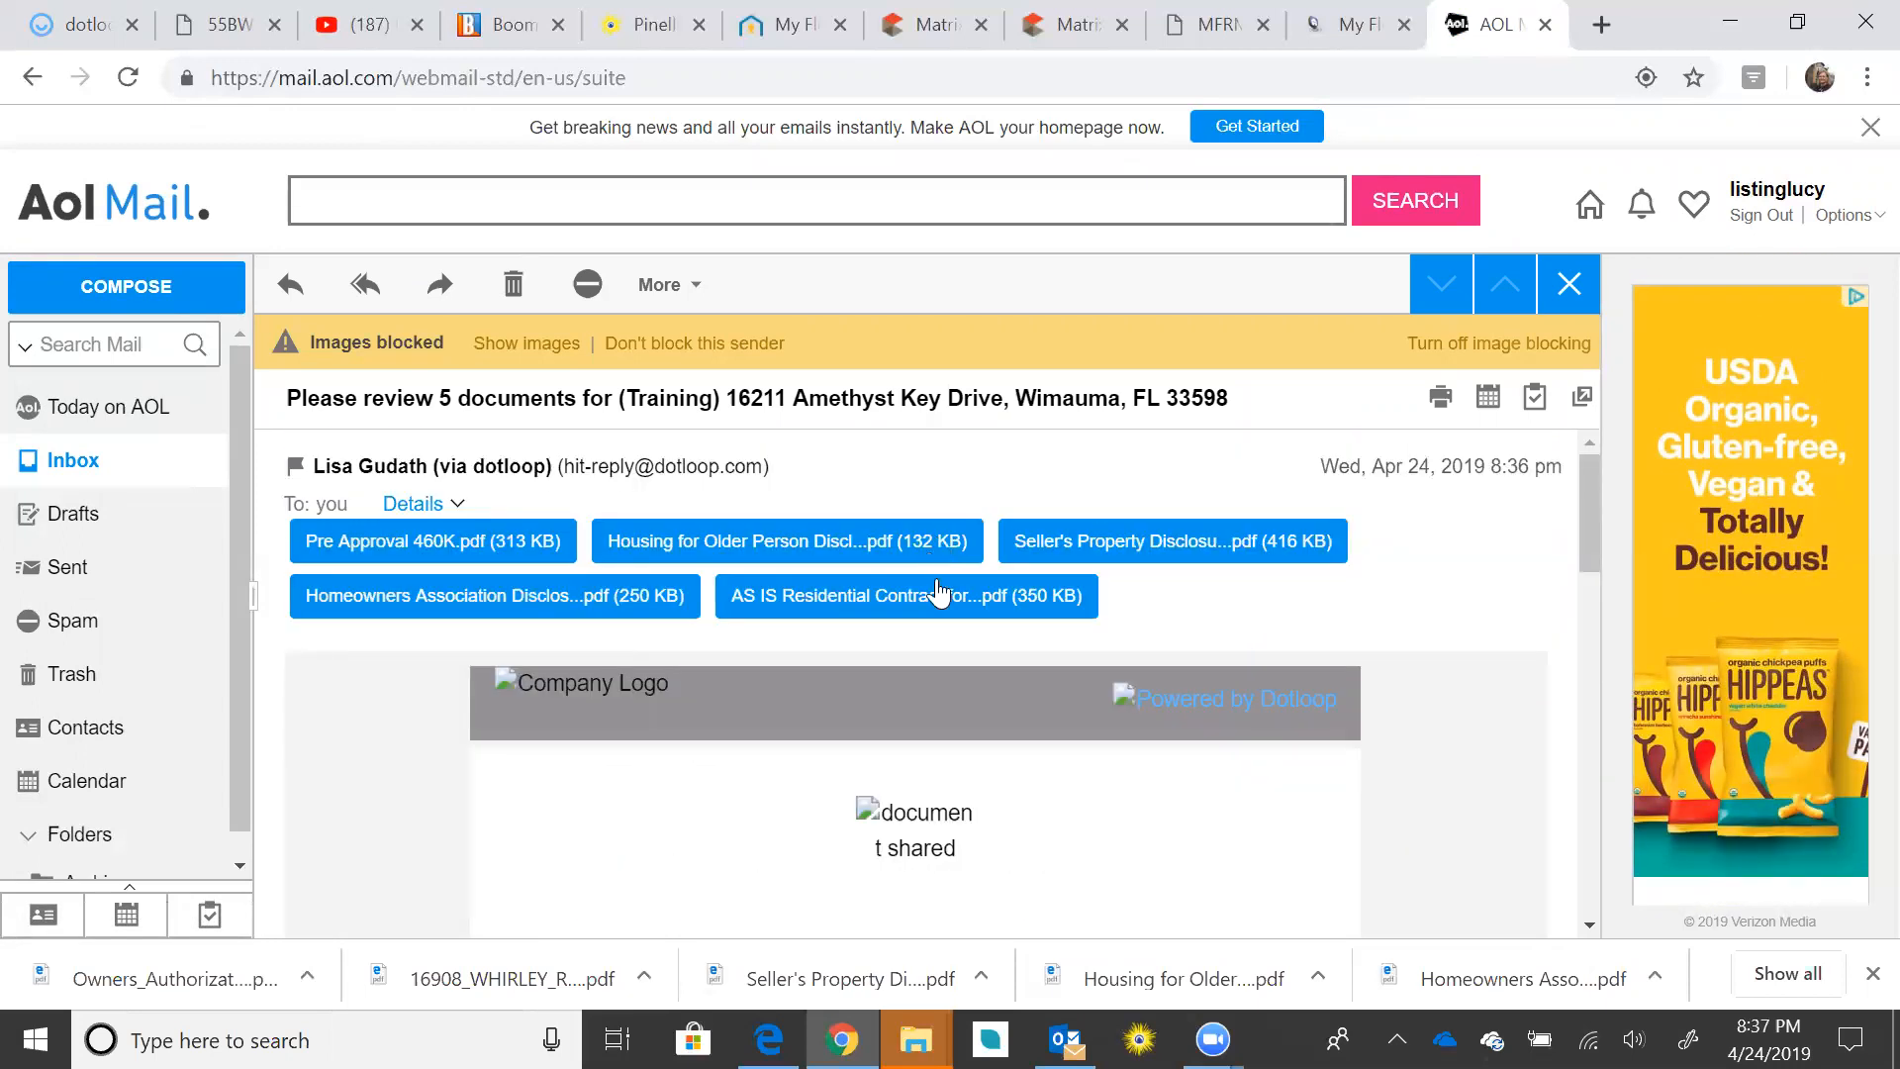
{"action": "left_click", "coordinate": [924, 551]}
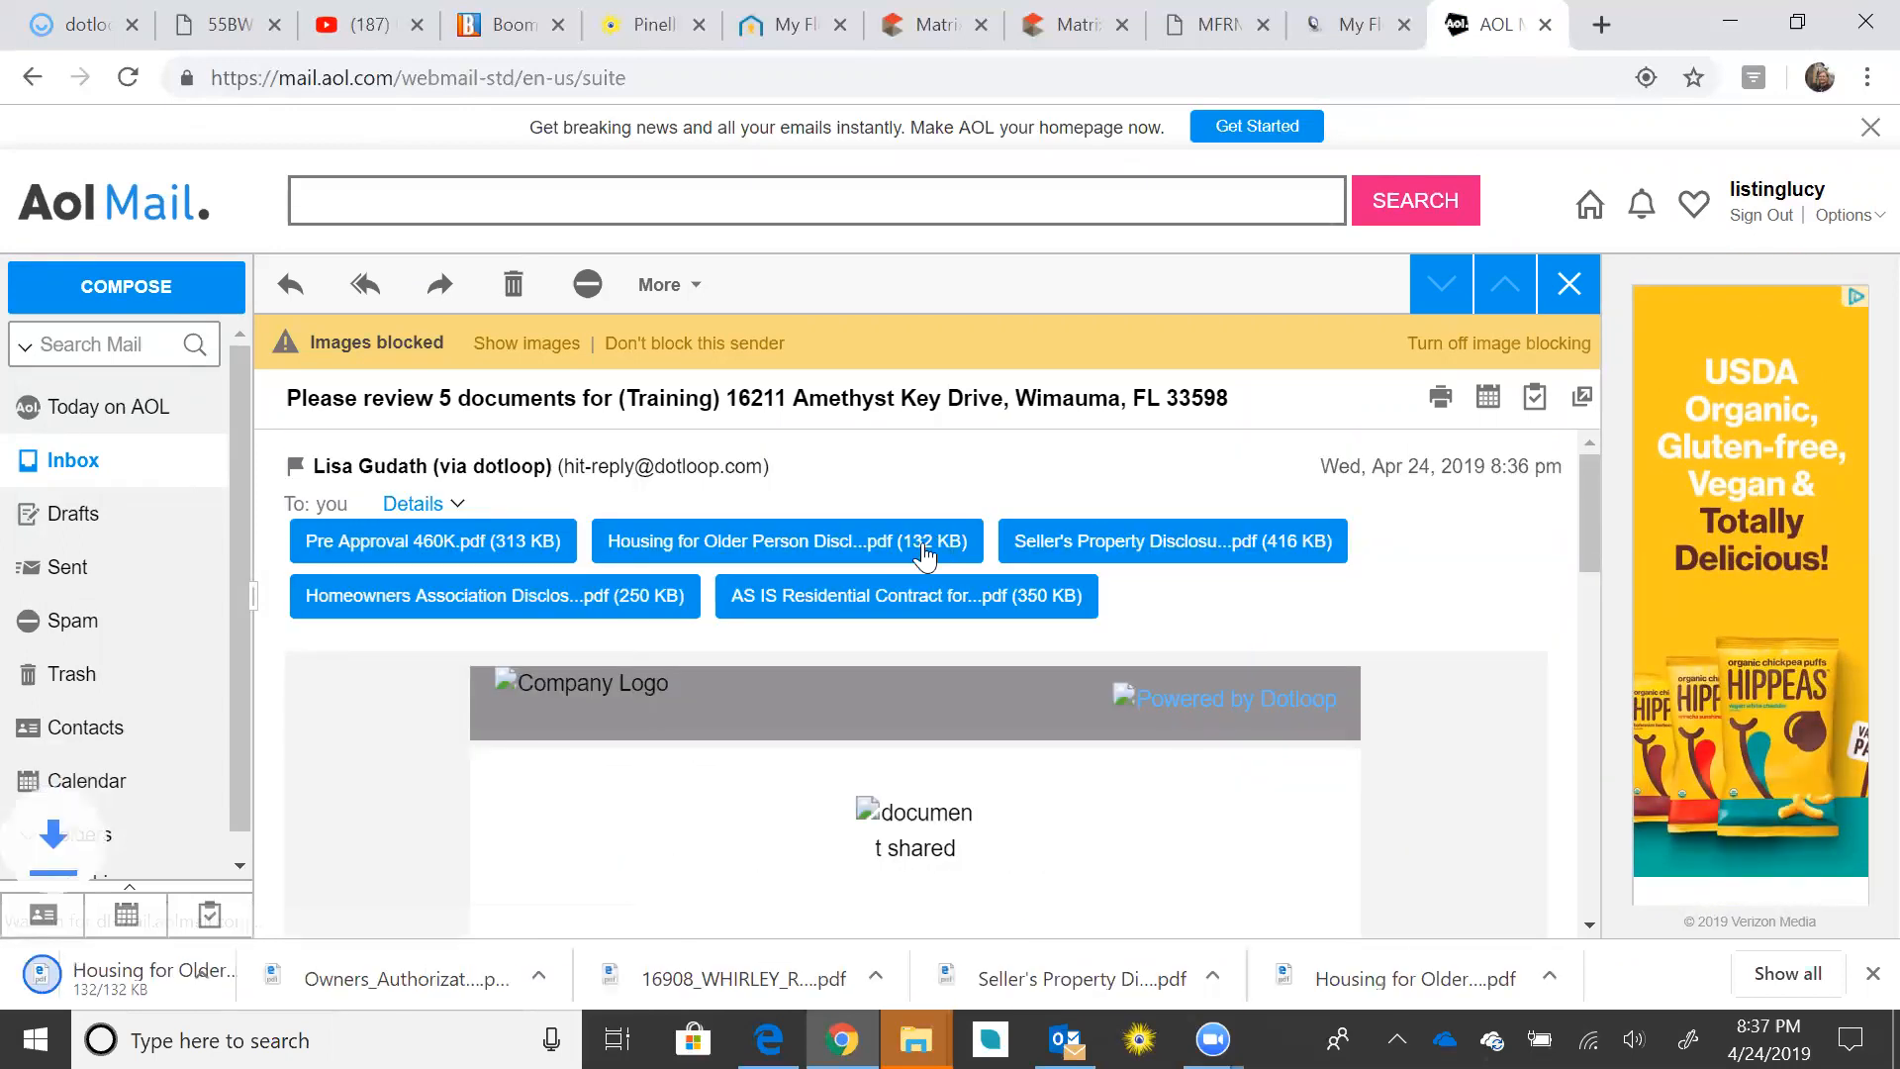